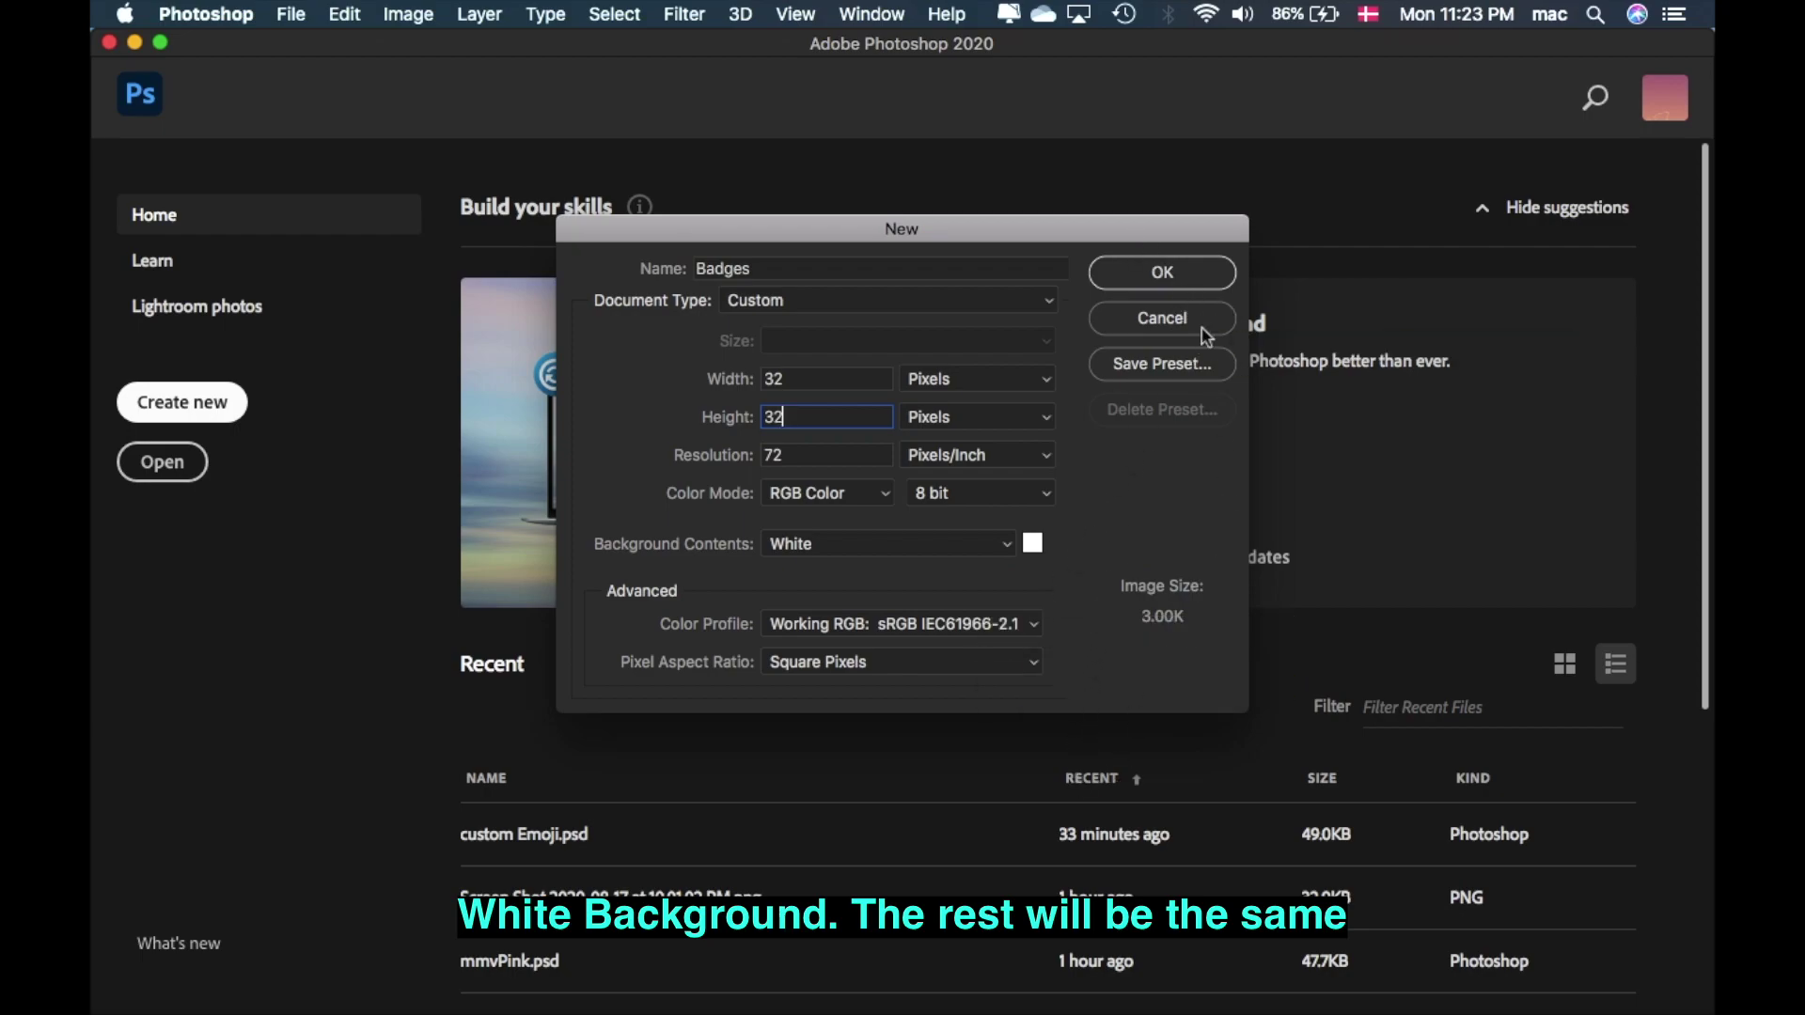
# - Confirm the new 32 × 32 px, 72 ppi white-background RGB document named Badges
pyautogui.click(1206, 274)
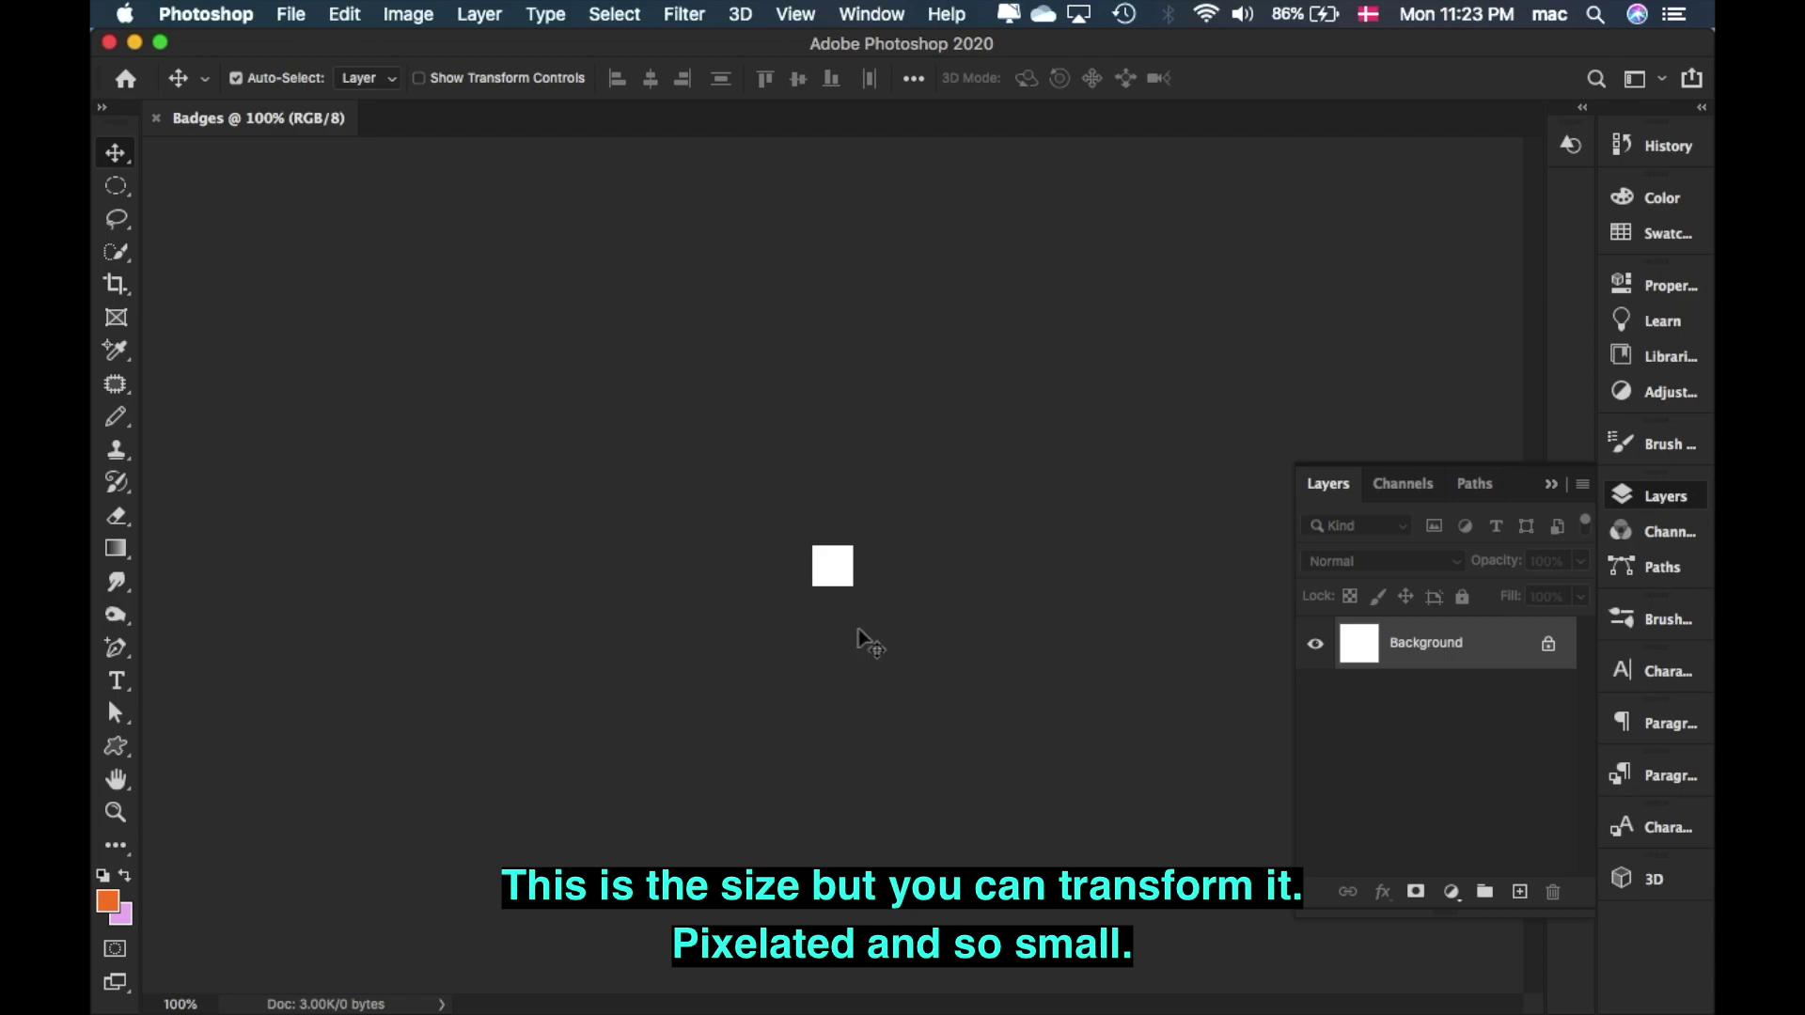
# - Zoom in on the tiny white Badges canvas to about 821%
pyautogui.scroll(6, 859, 624)
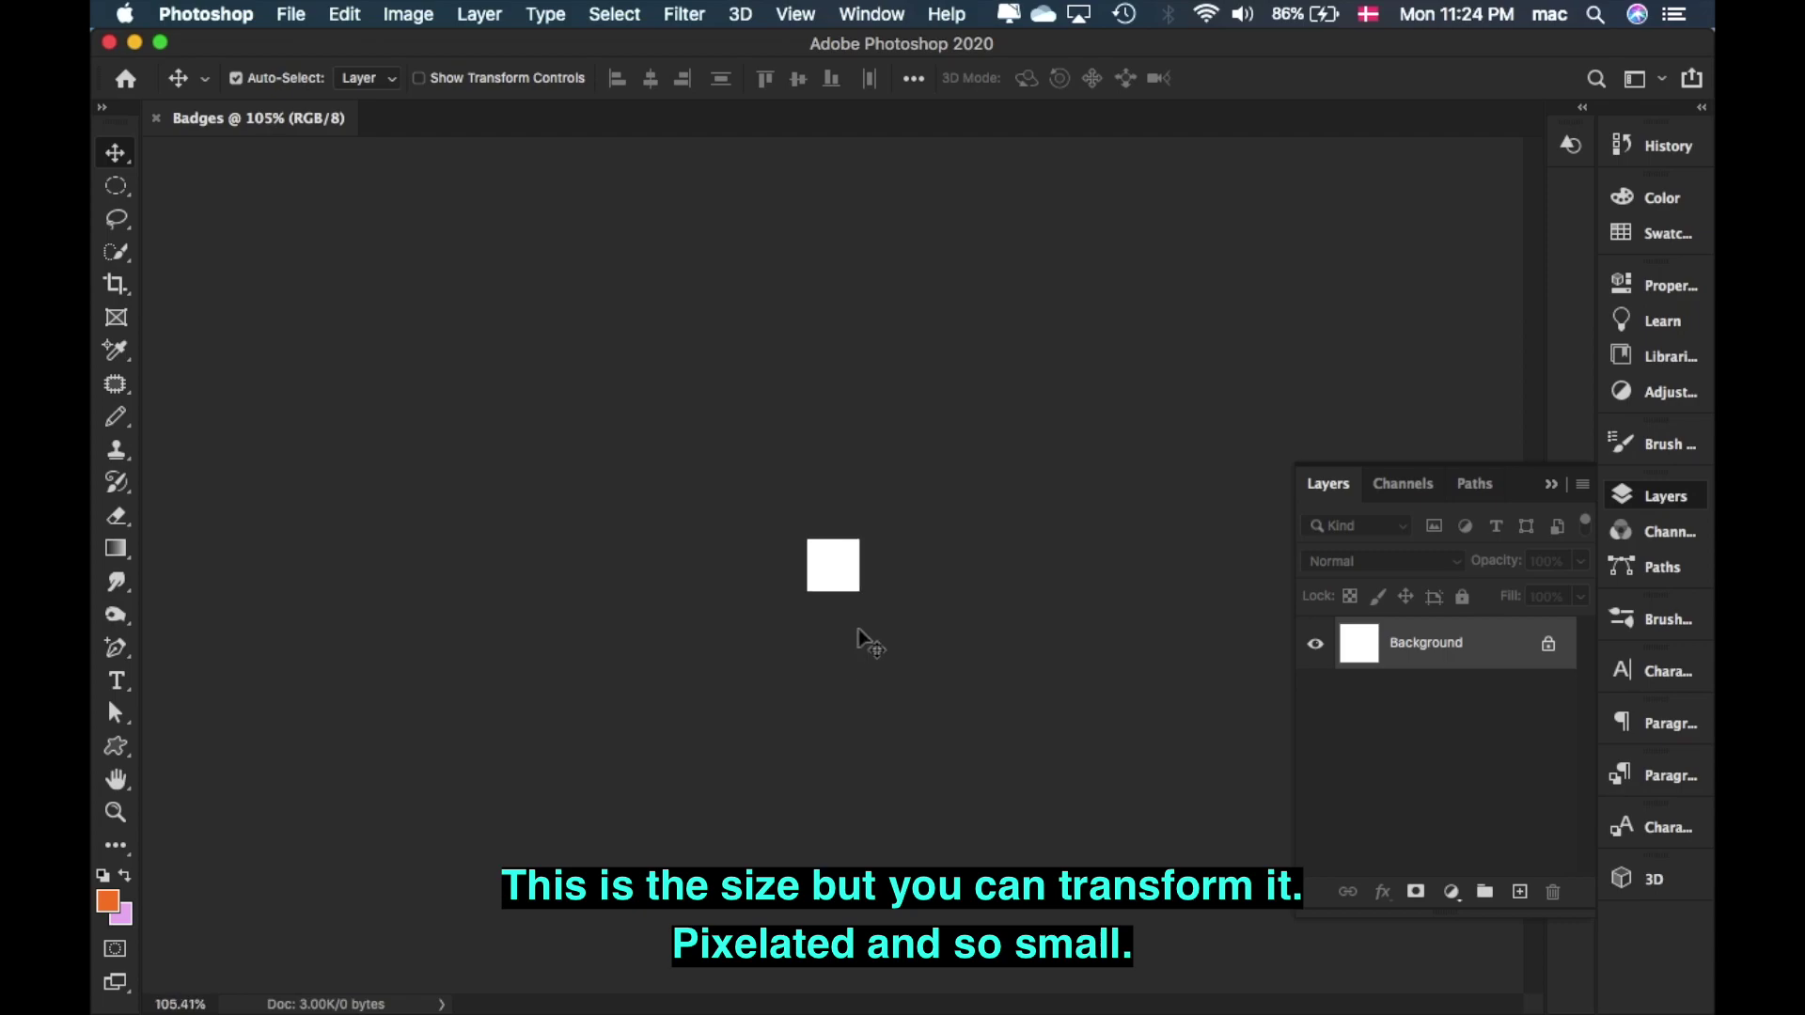
pyautogui.scroll(8, 862, 625)
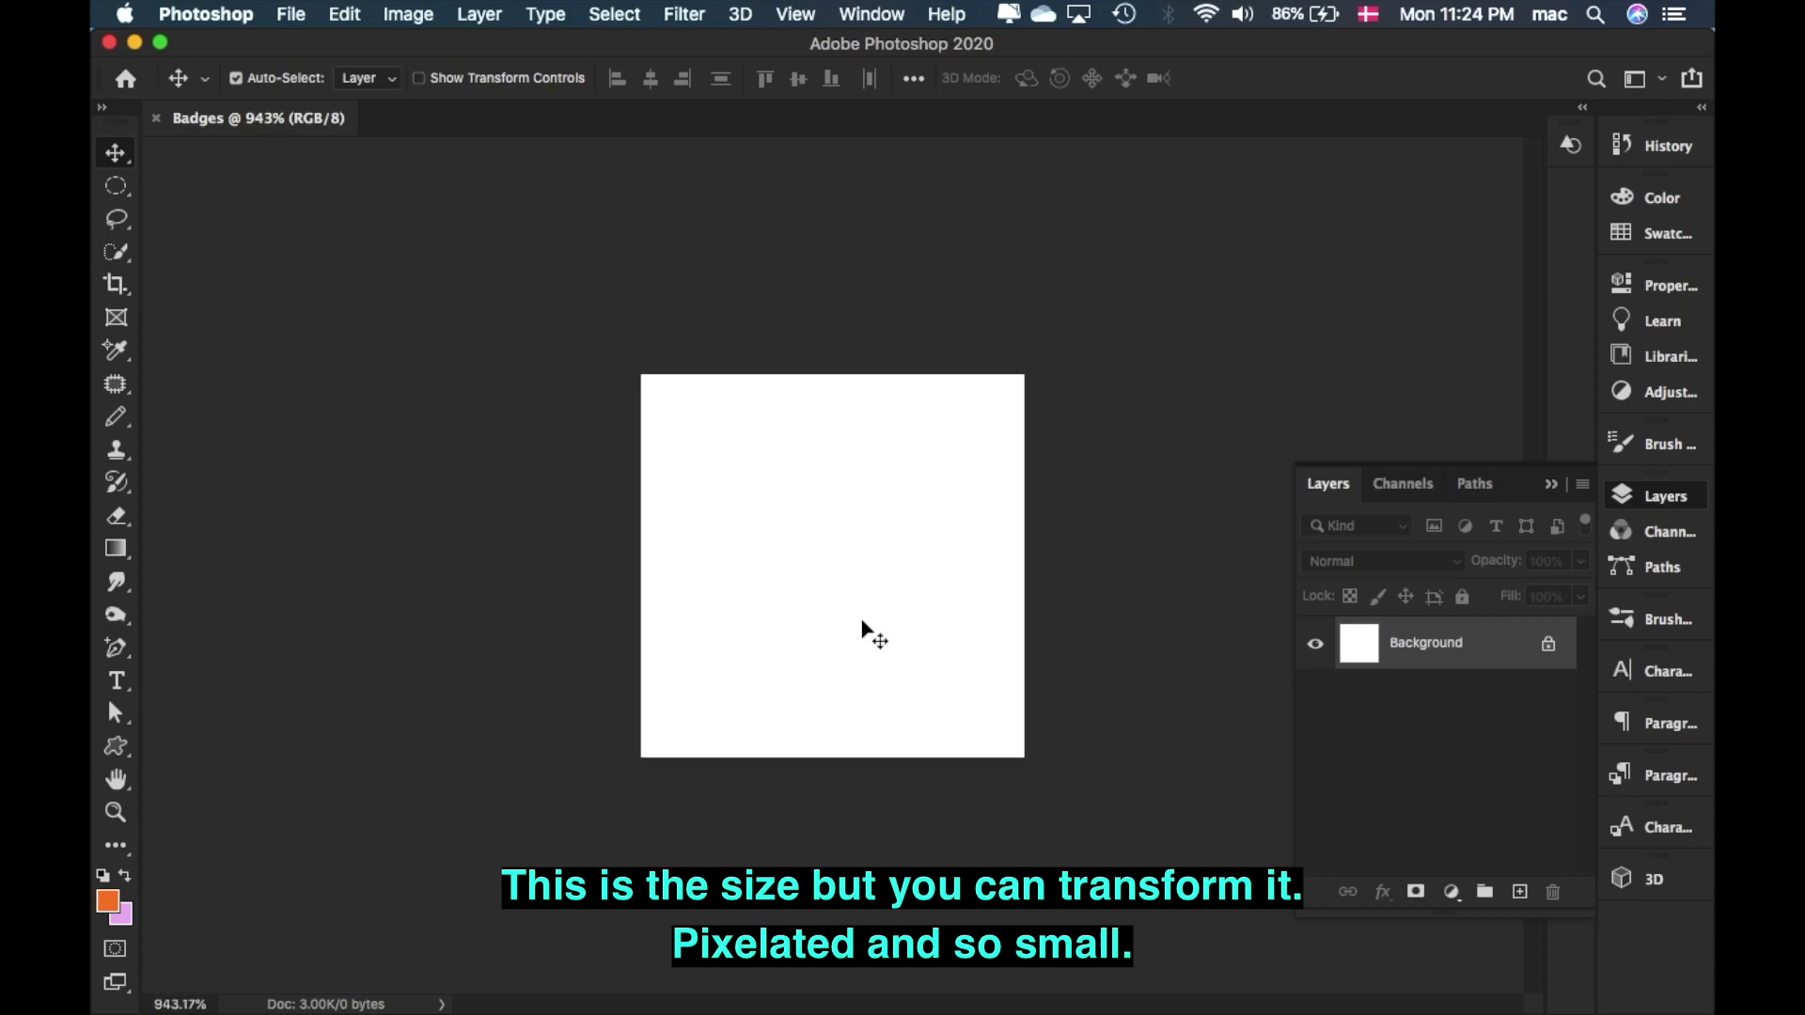
pyautogui.scroll(-10, 862, 623)
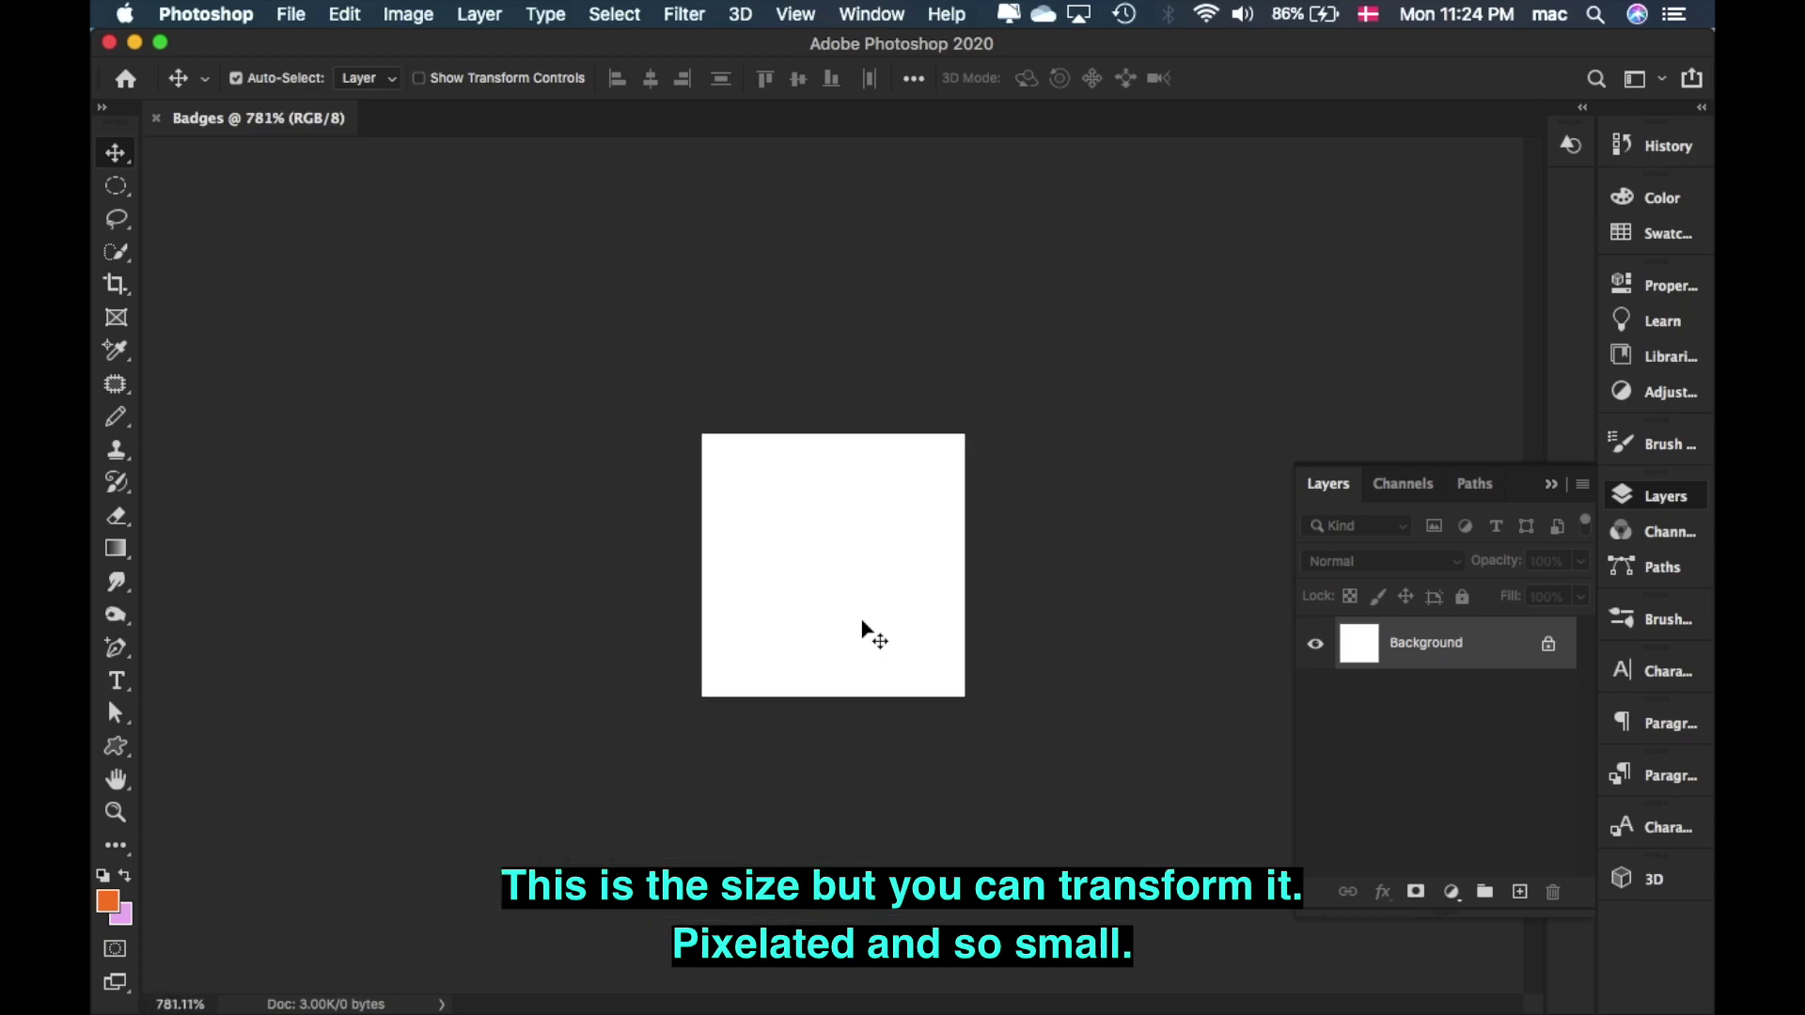
pyautogui.scroll(-3, 862, 621)
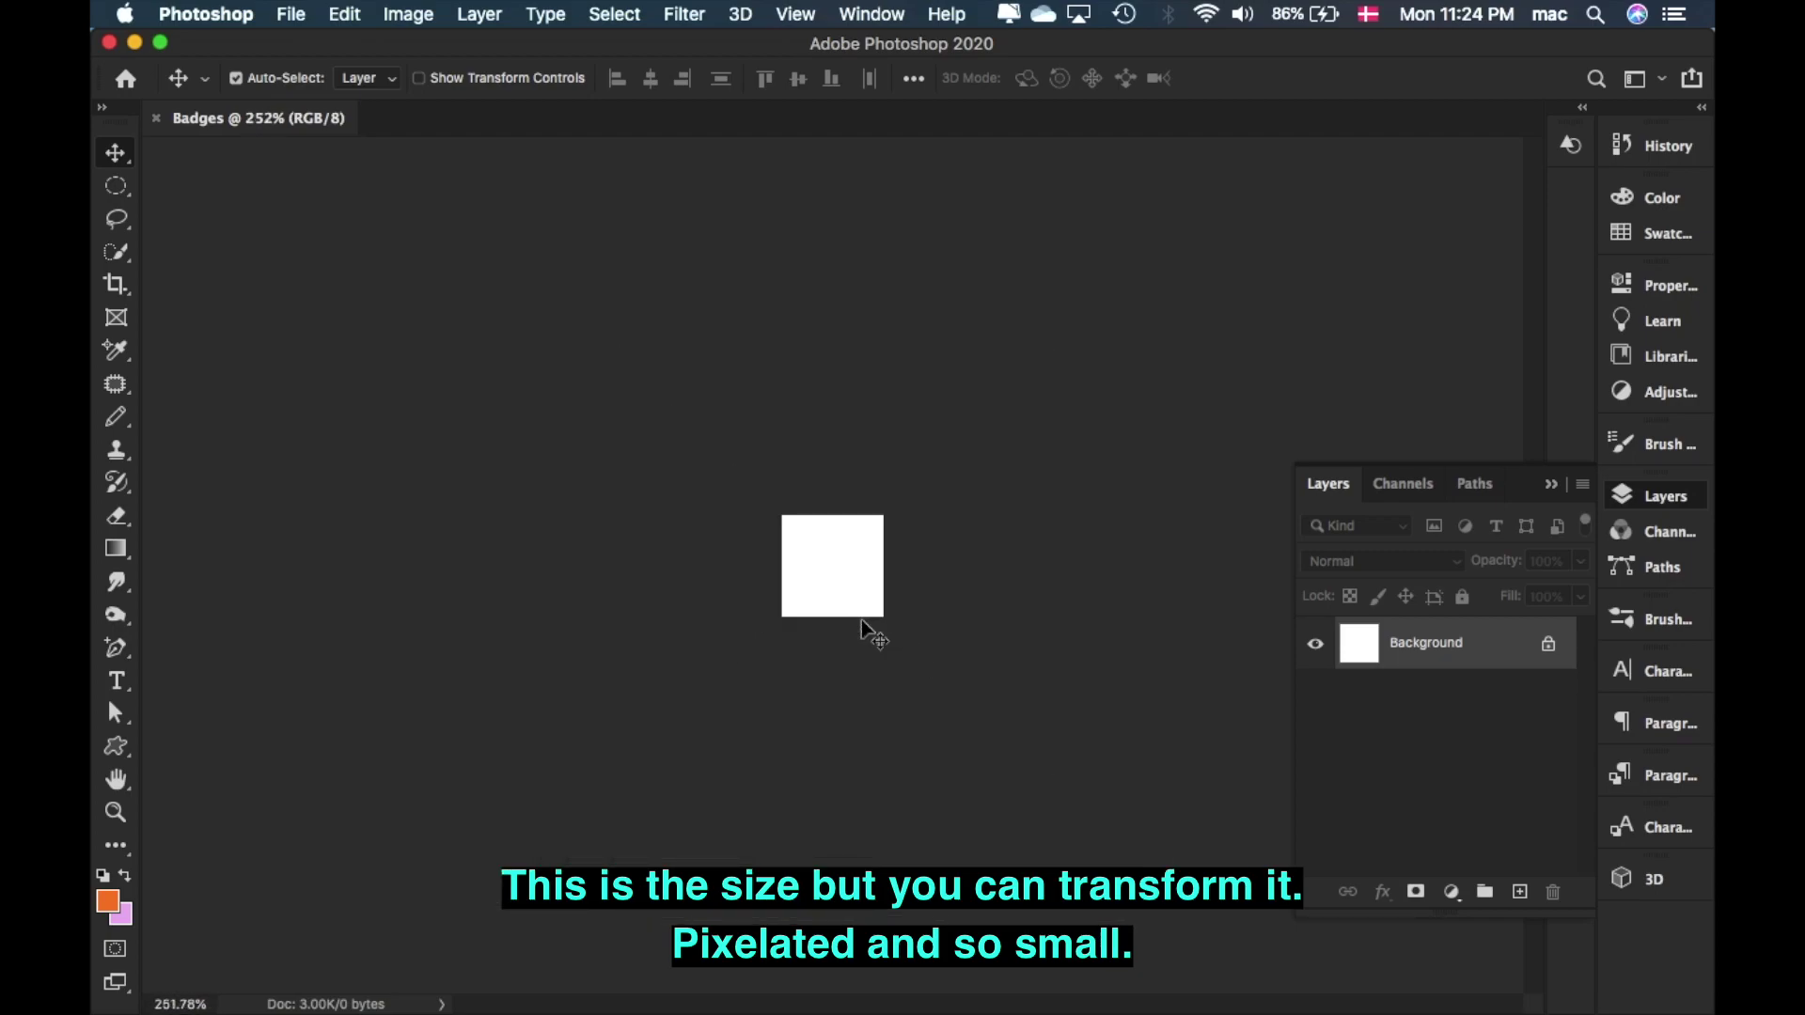
pyautogui.scroll(3, 1081, 752)
pyautogui.scroll(3, 1081, 752)
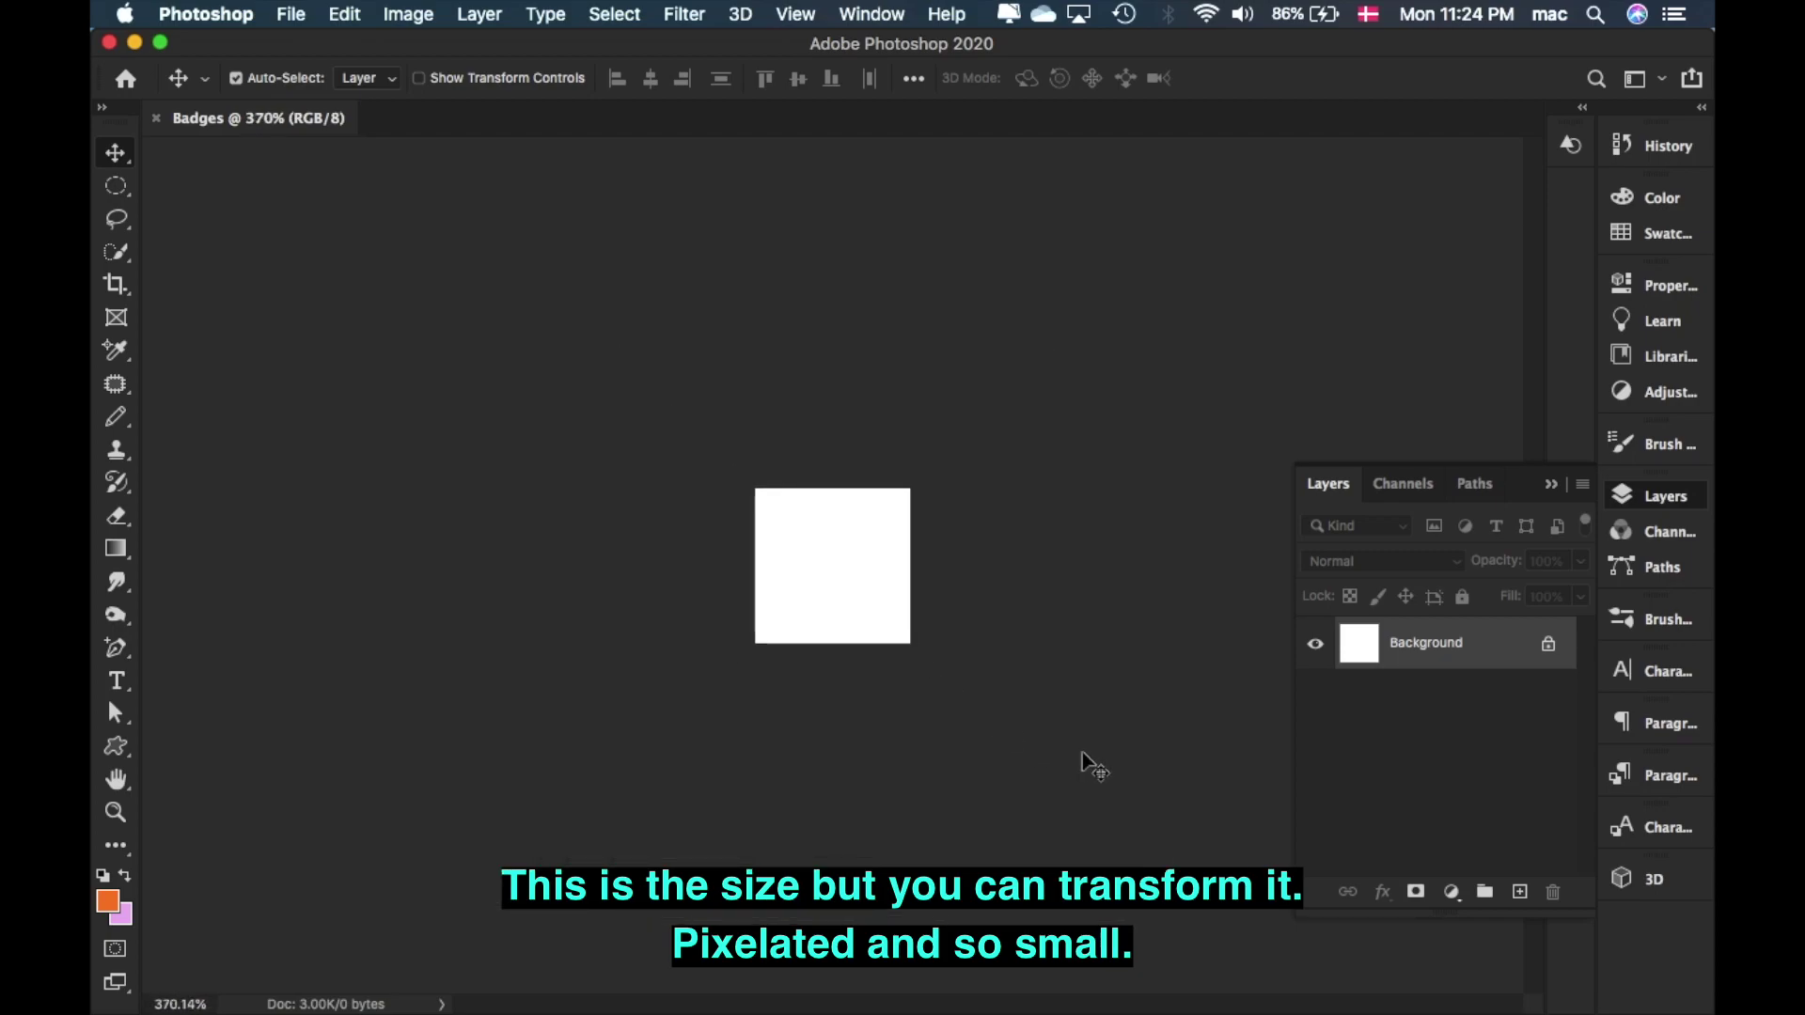
pyautogui.scroll(2, 1081, 752)
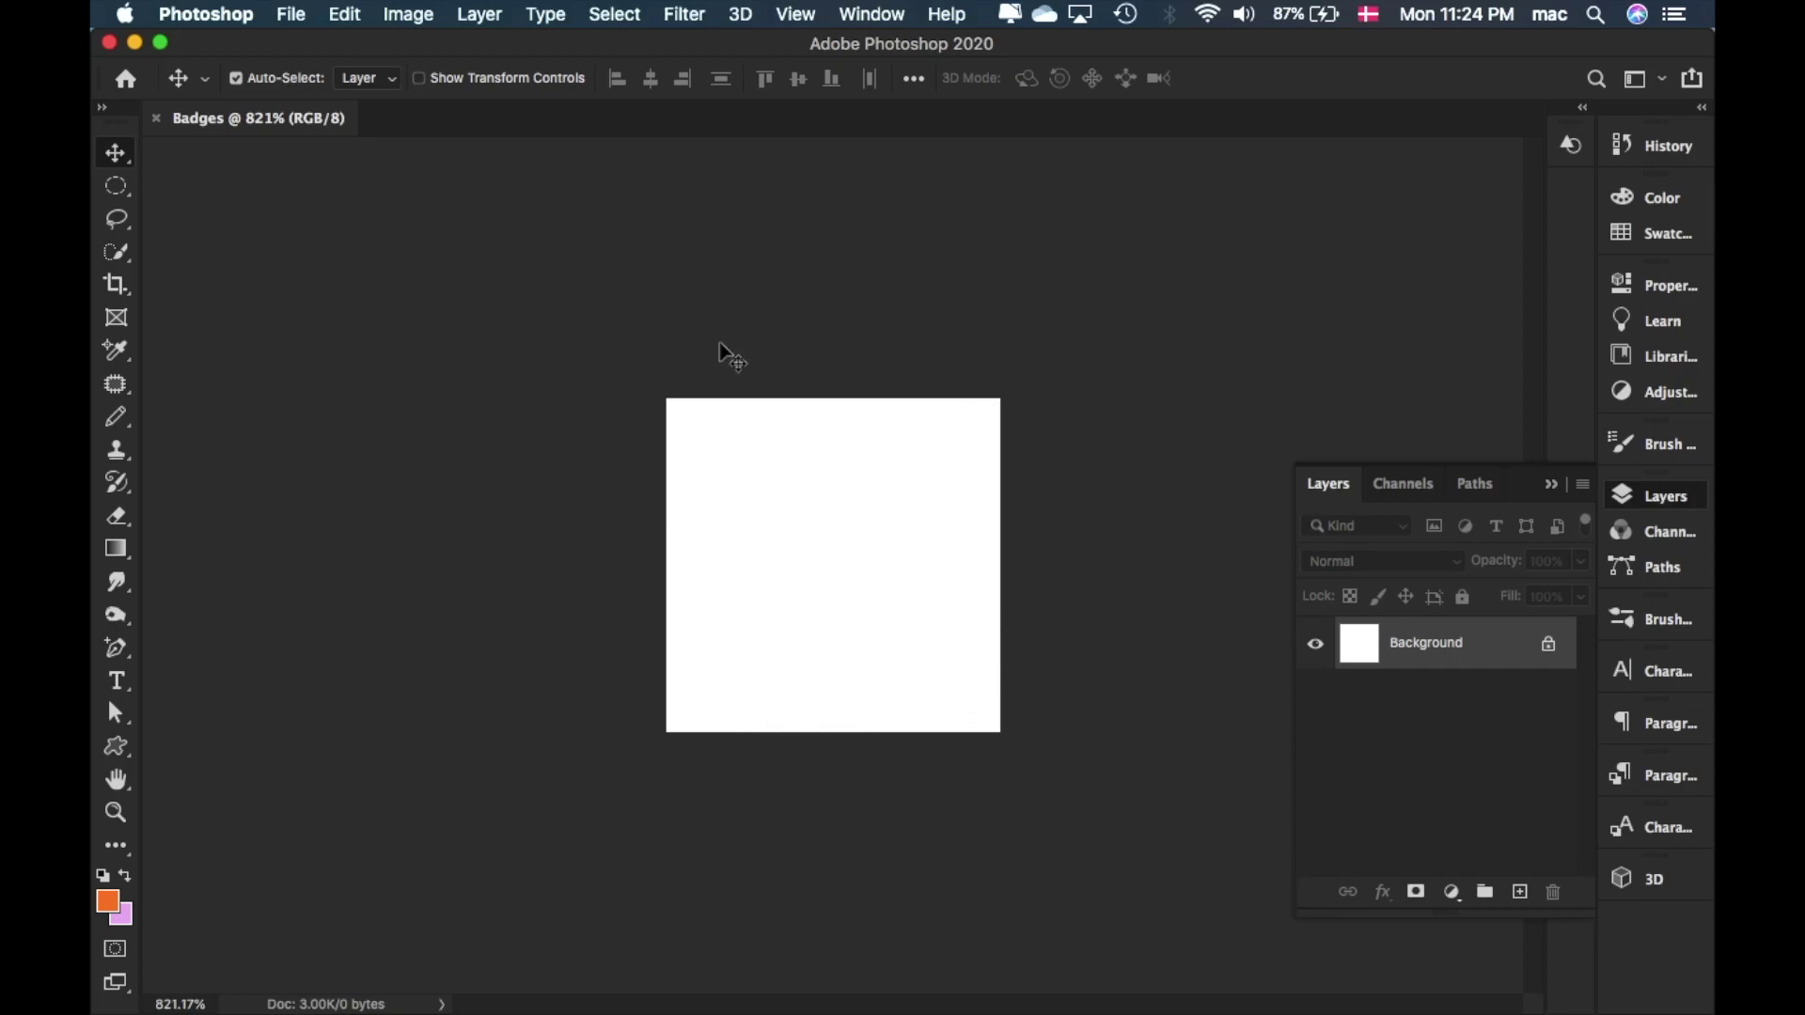
# - Open the two saved reference screenshots of loyalty badges and custom emoji
pyautogui.click(292, 15)
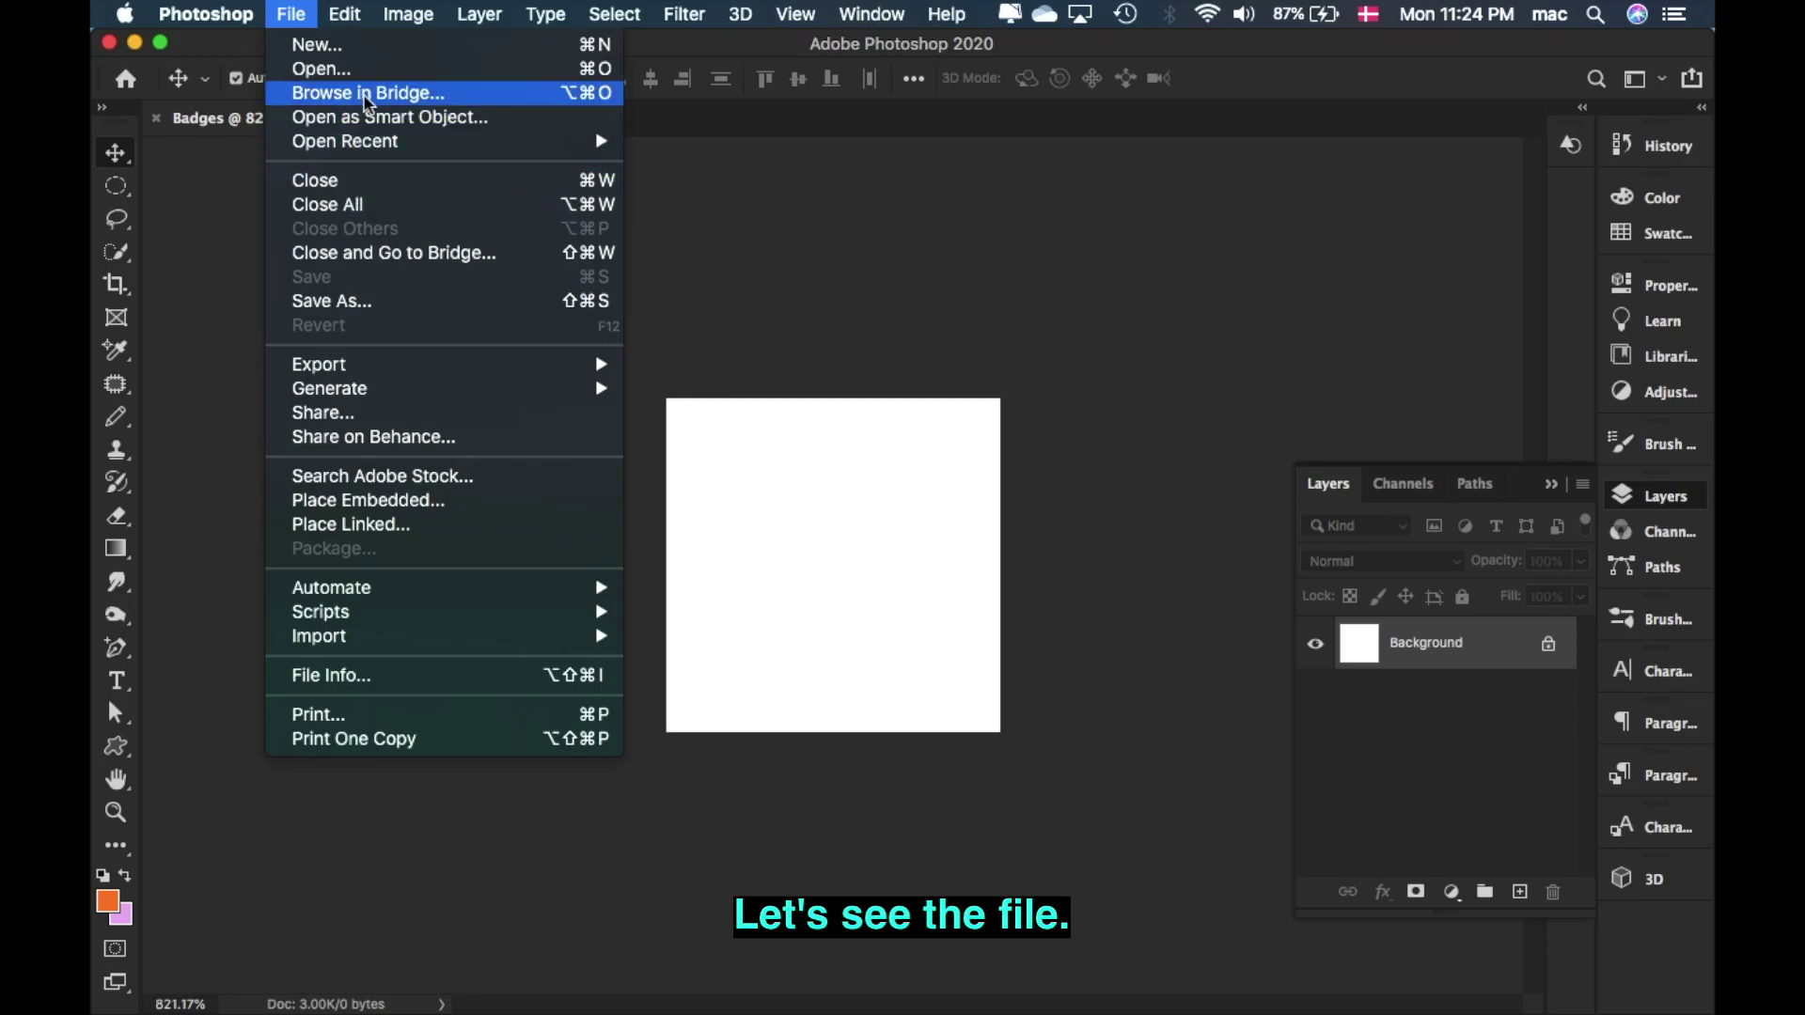
pyautogui.click(358, 69)
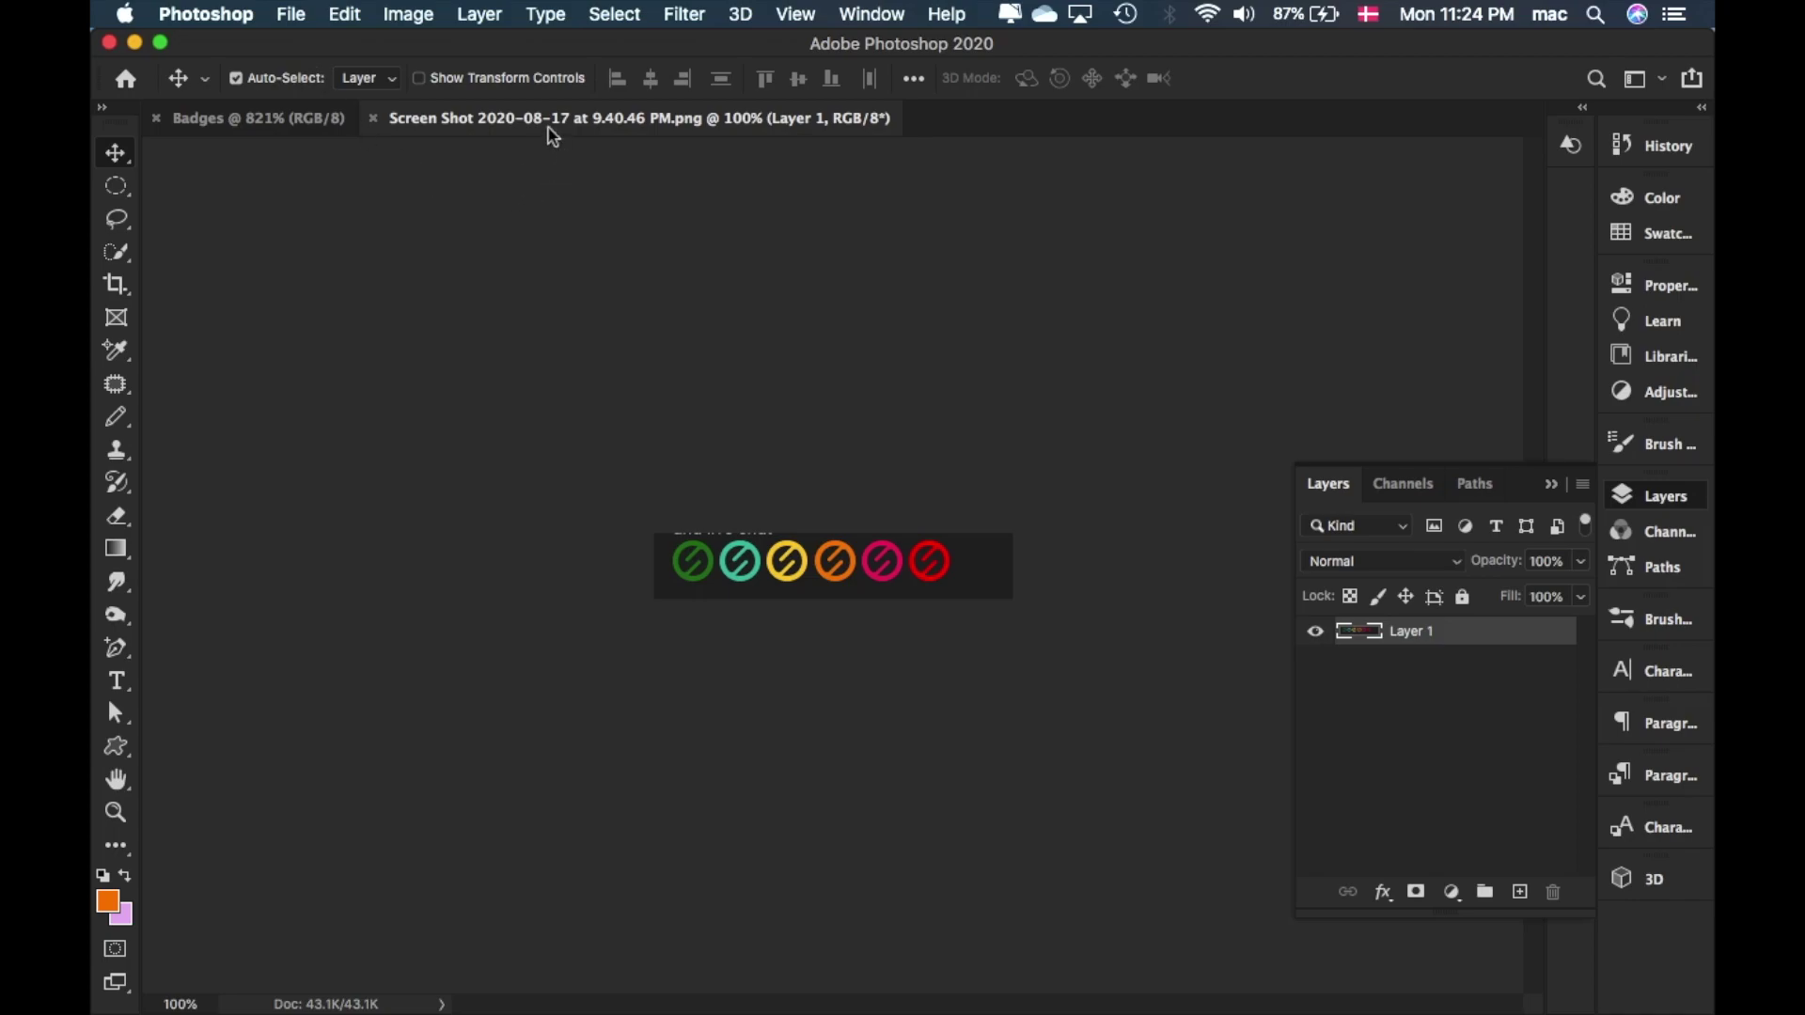
pyautogui.rightClick(707, 119)
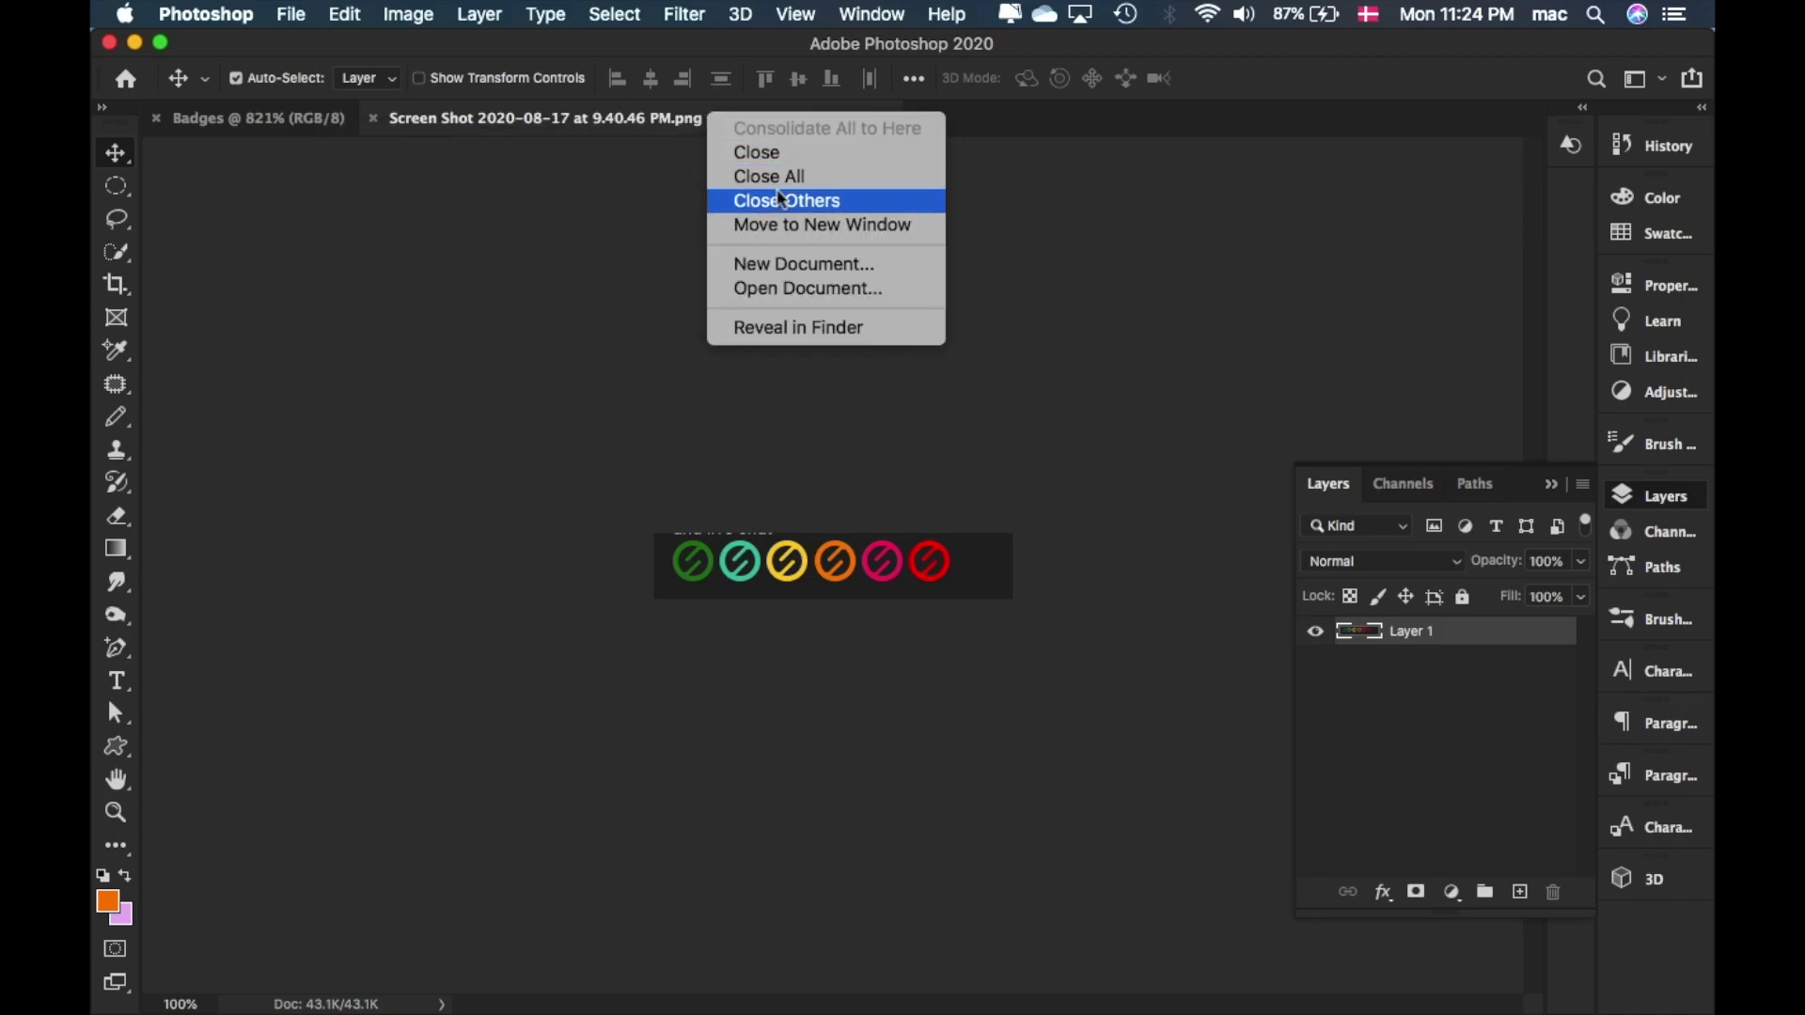
pyautogui.click(777, 289)
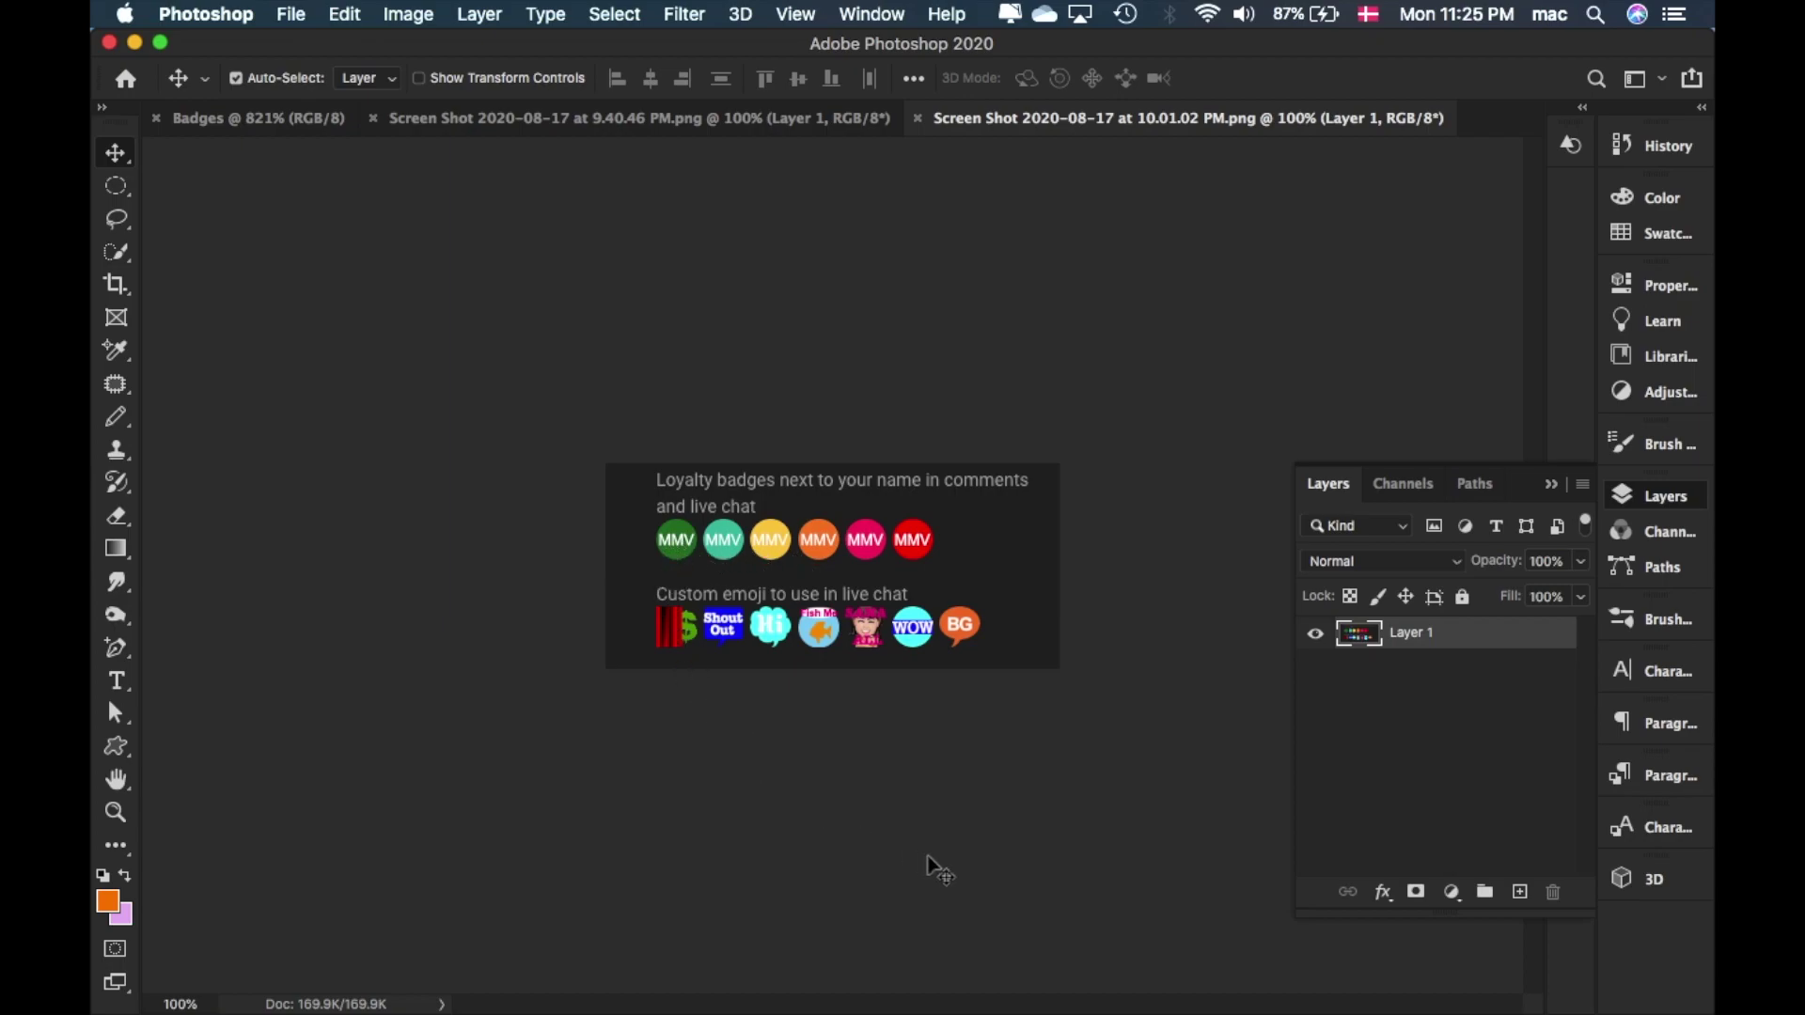
# - Review the circle-badge and MMV emoji screenshots, then return to the Badges document
pyautogui.click(685, 118)
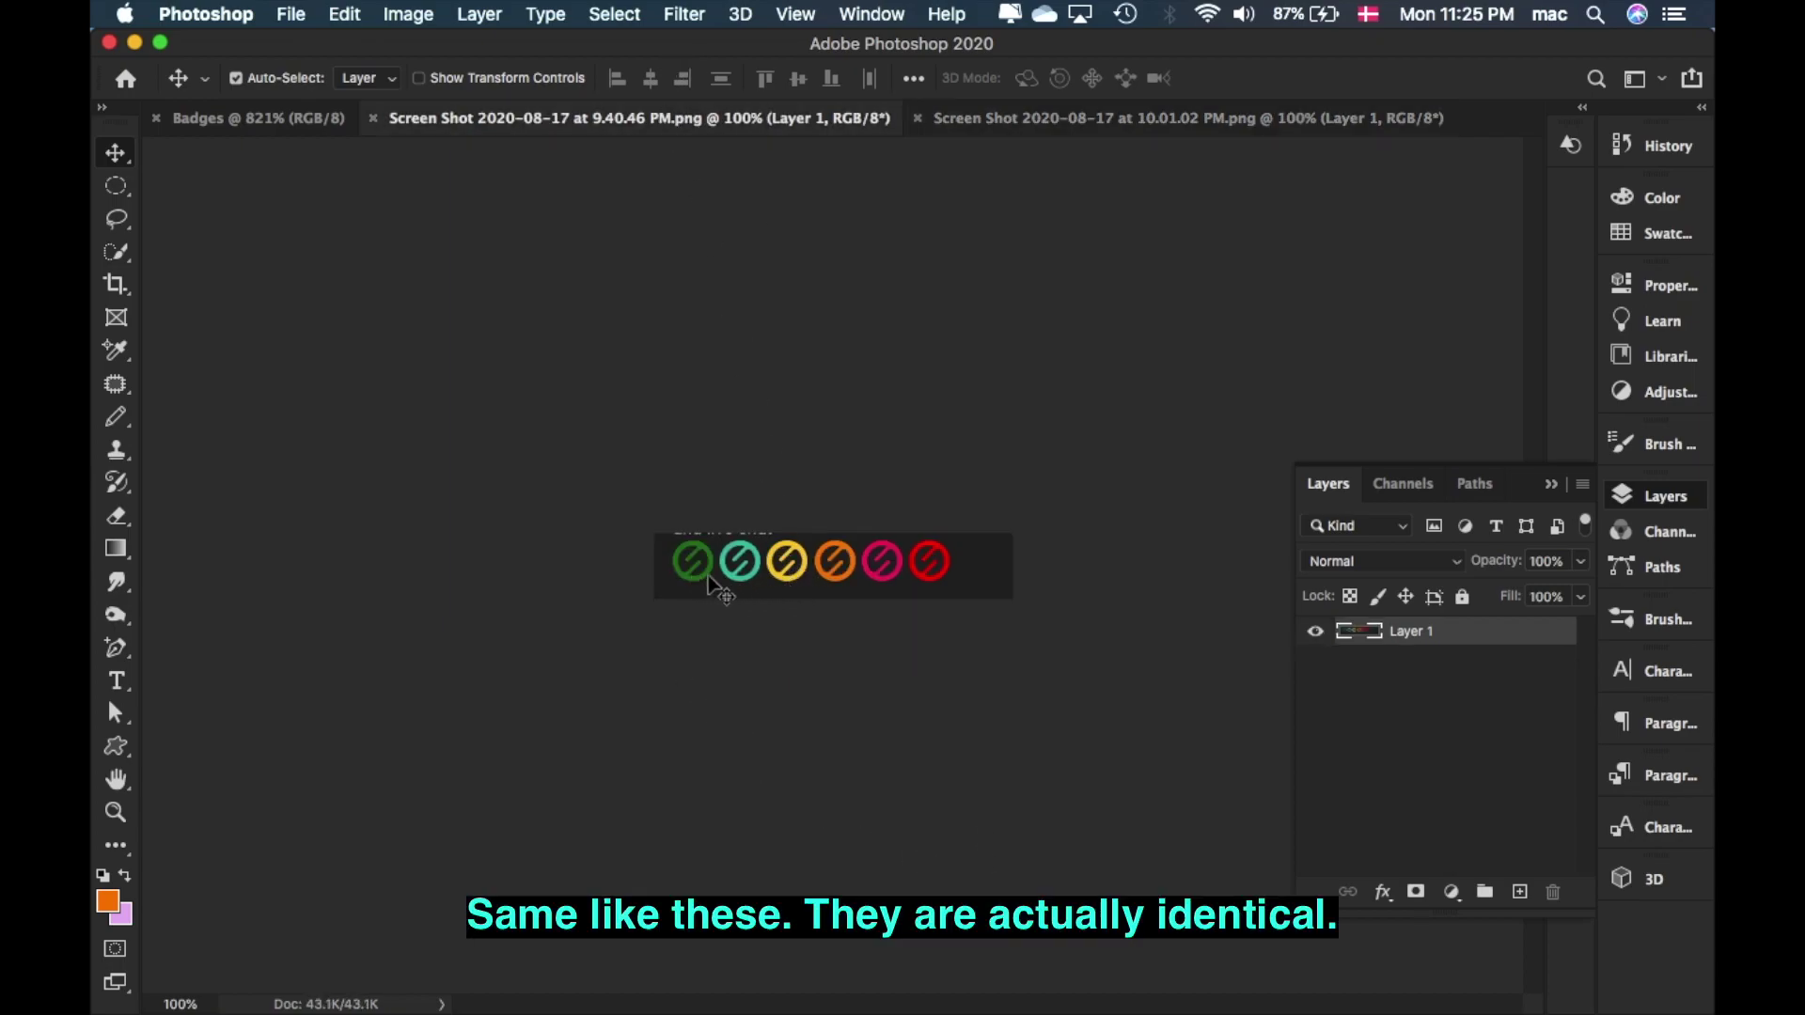
pyautogui.click(1021, 118)
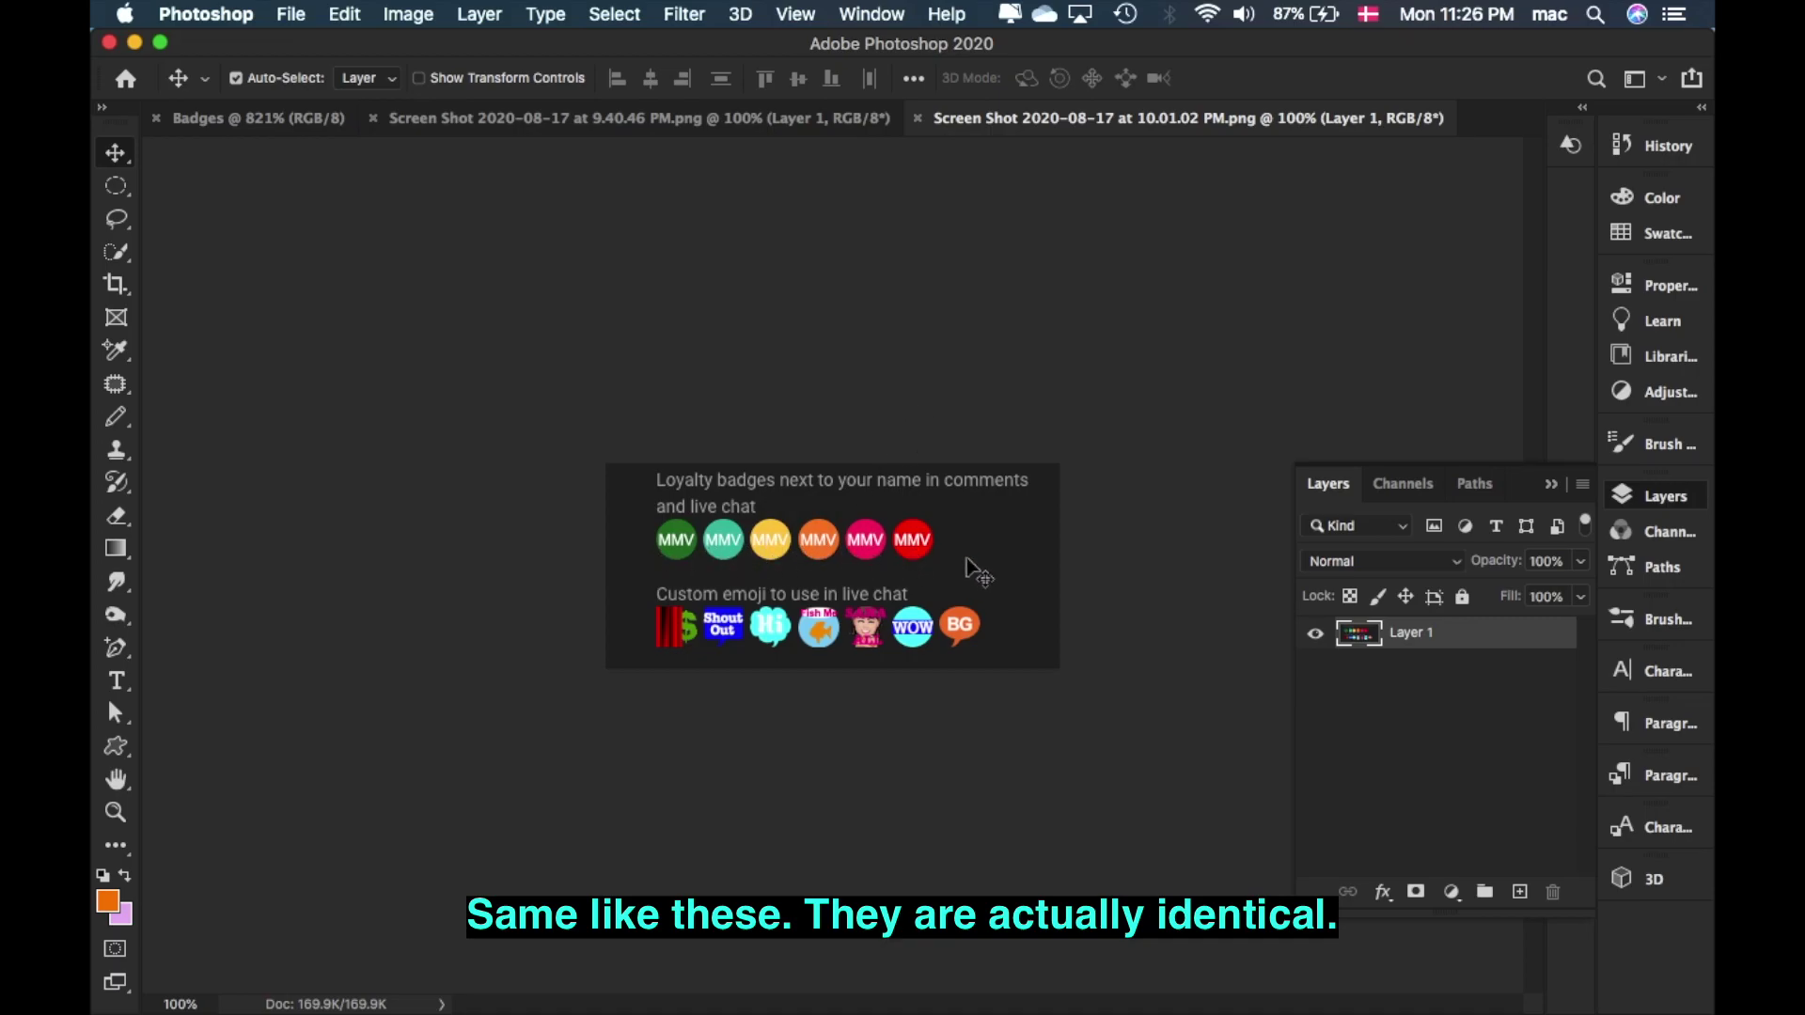
pyautogui.click(242, 123)
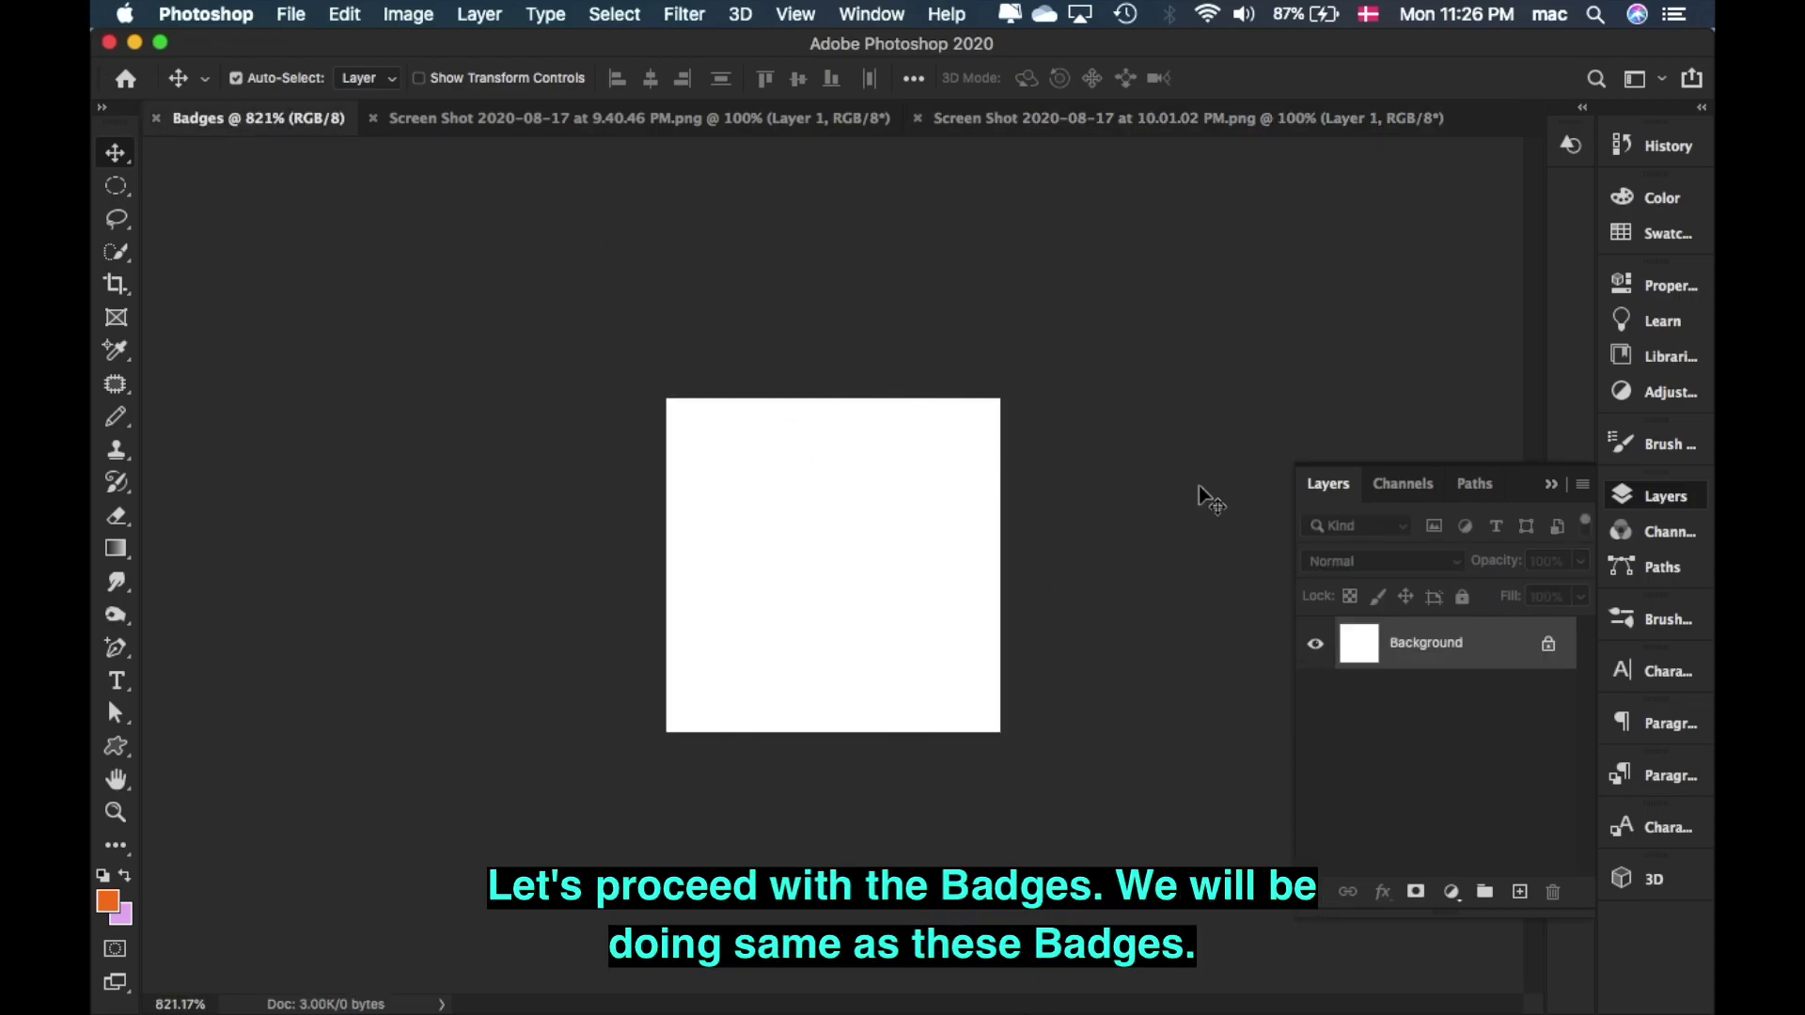
# - After rechecking the badges reference, draw a red 32 px circle with the Ellipse Tool
pyautogui.click(1140, 123)
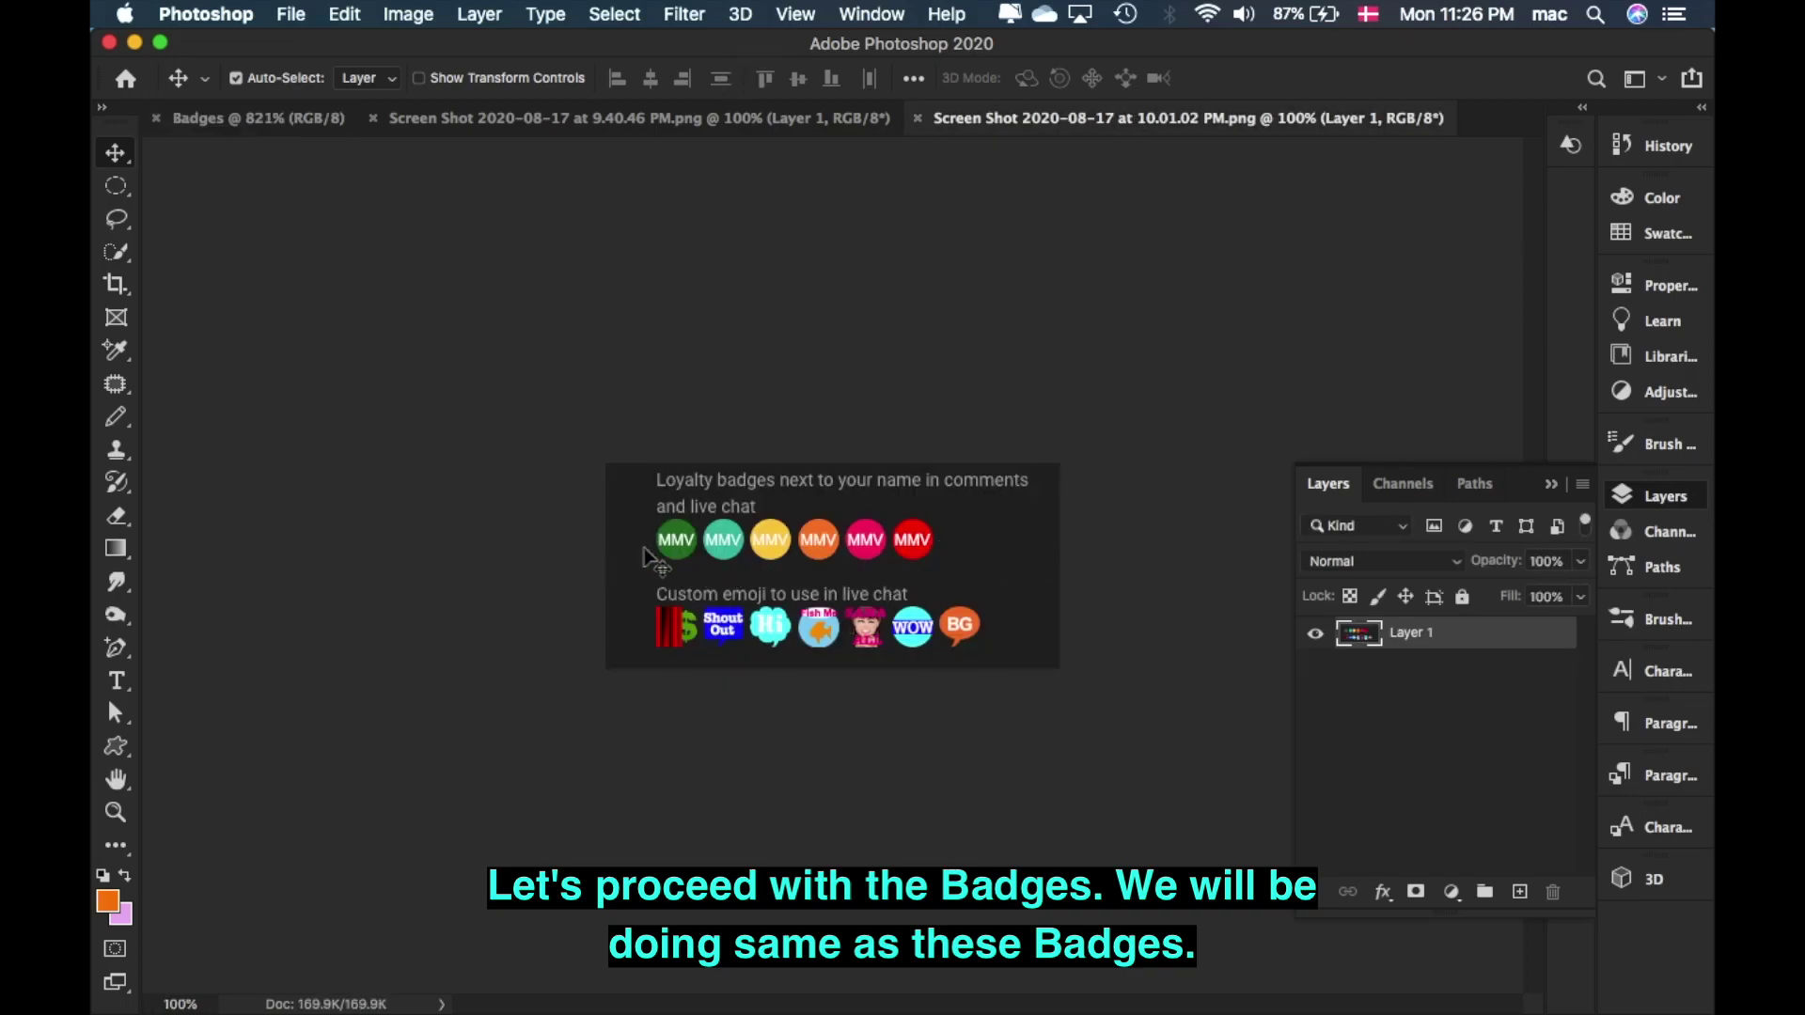
pyautogui.click(264, 119)
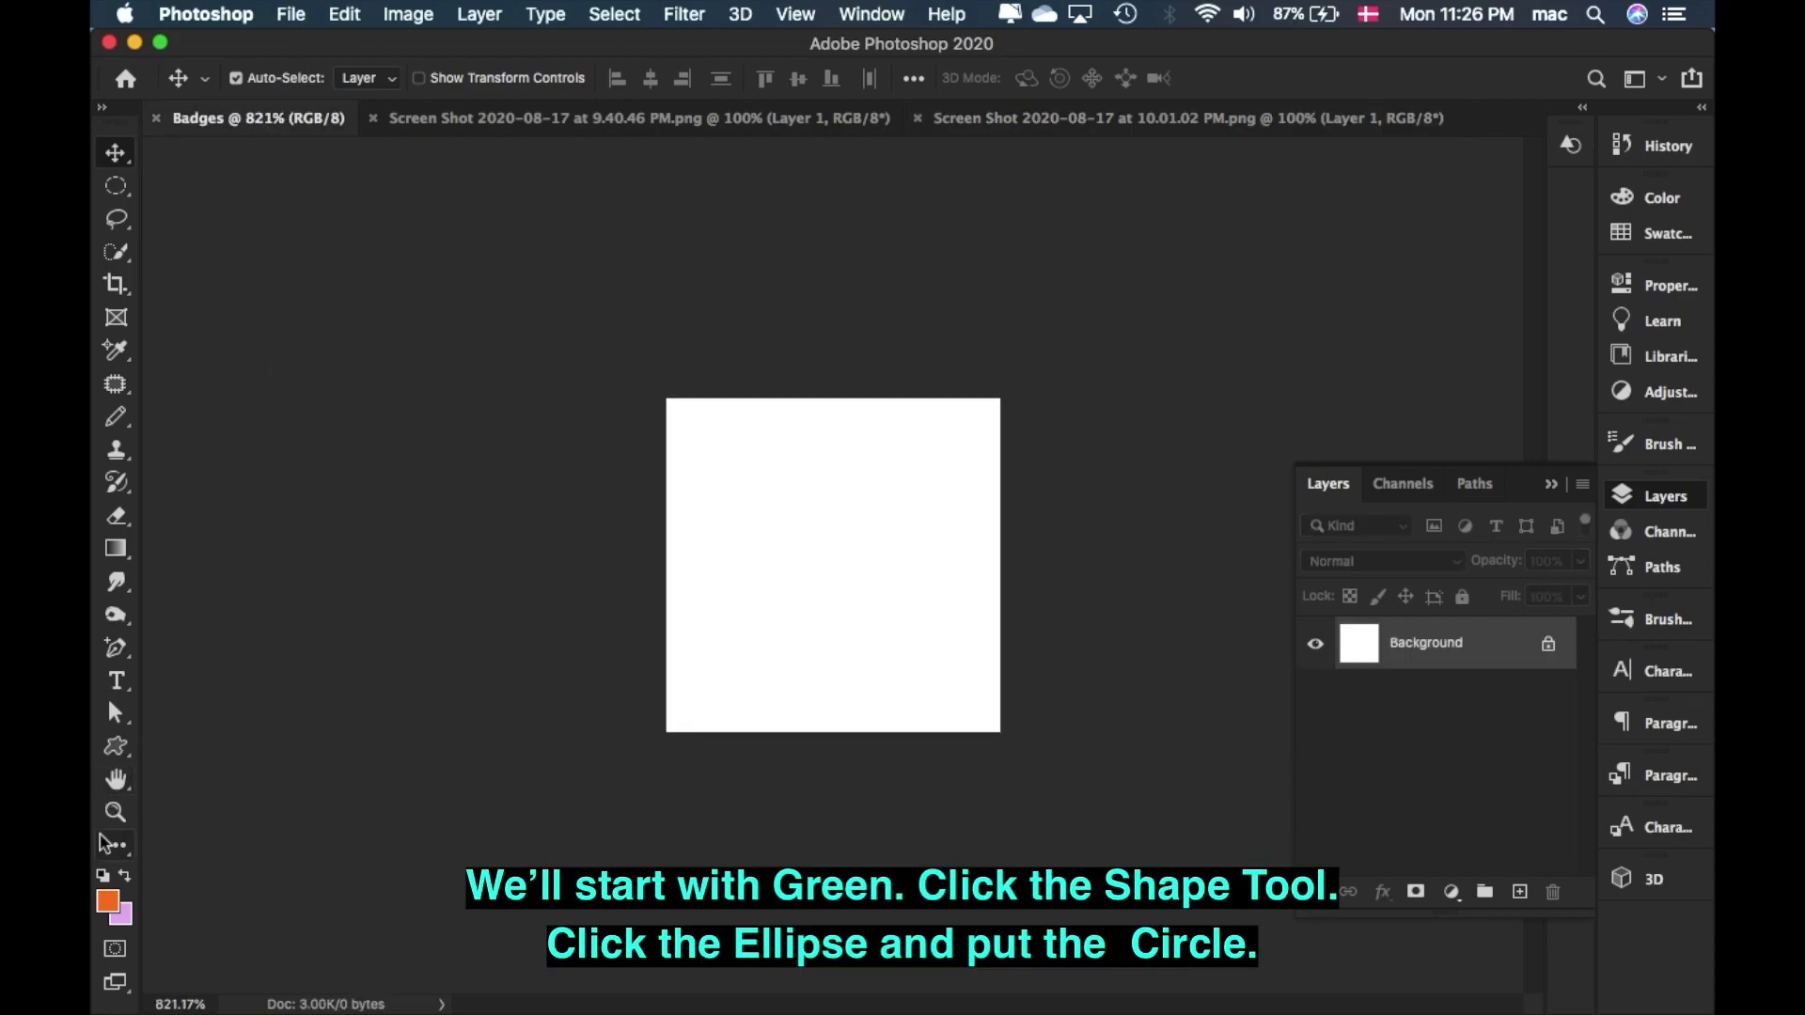
pyautogui.click(116, 752)
pyautogui.moveTo(117, 752); pyautogui.dragTo(224, 799)
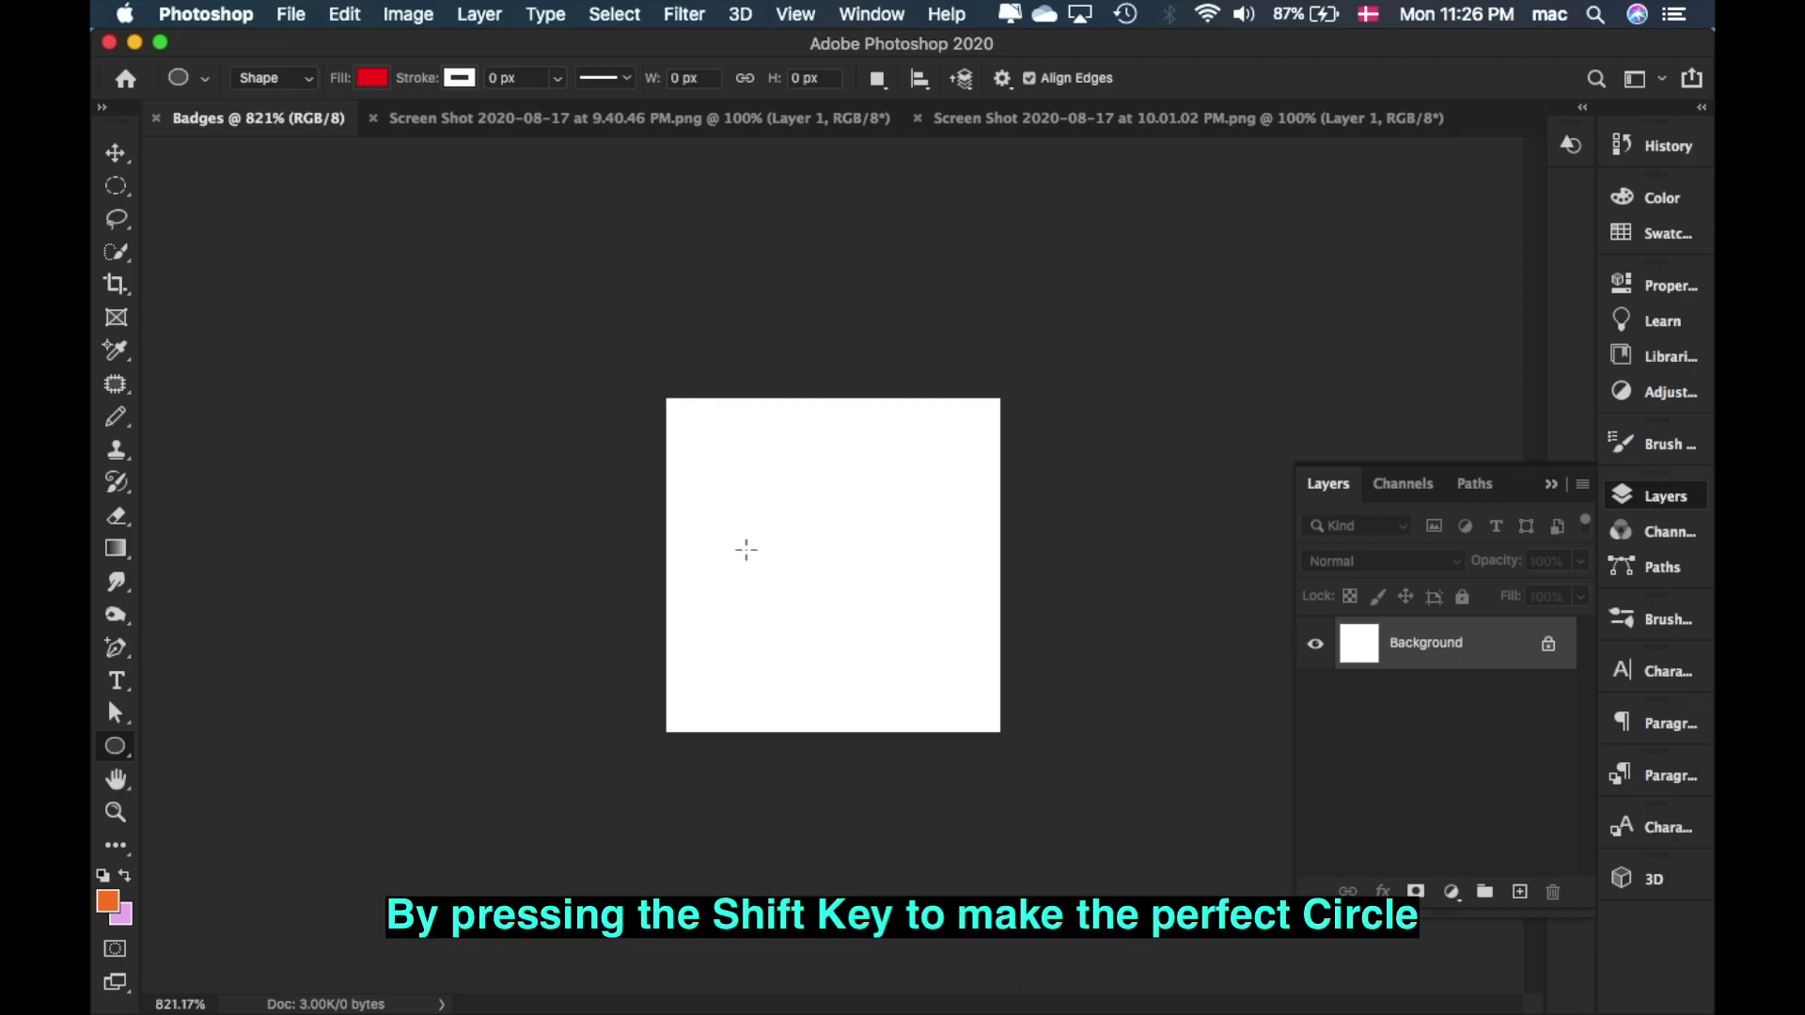
pyautogui.moveTo(705, 506); pyautogui.dragTo(1026, 670)
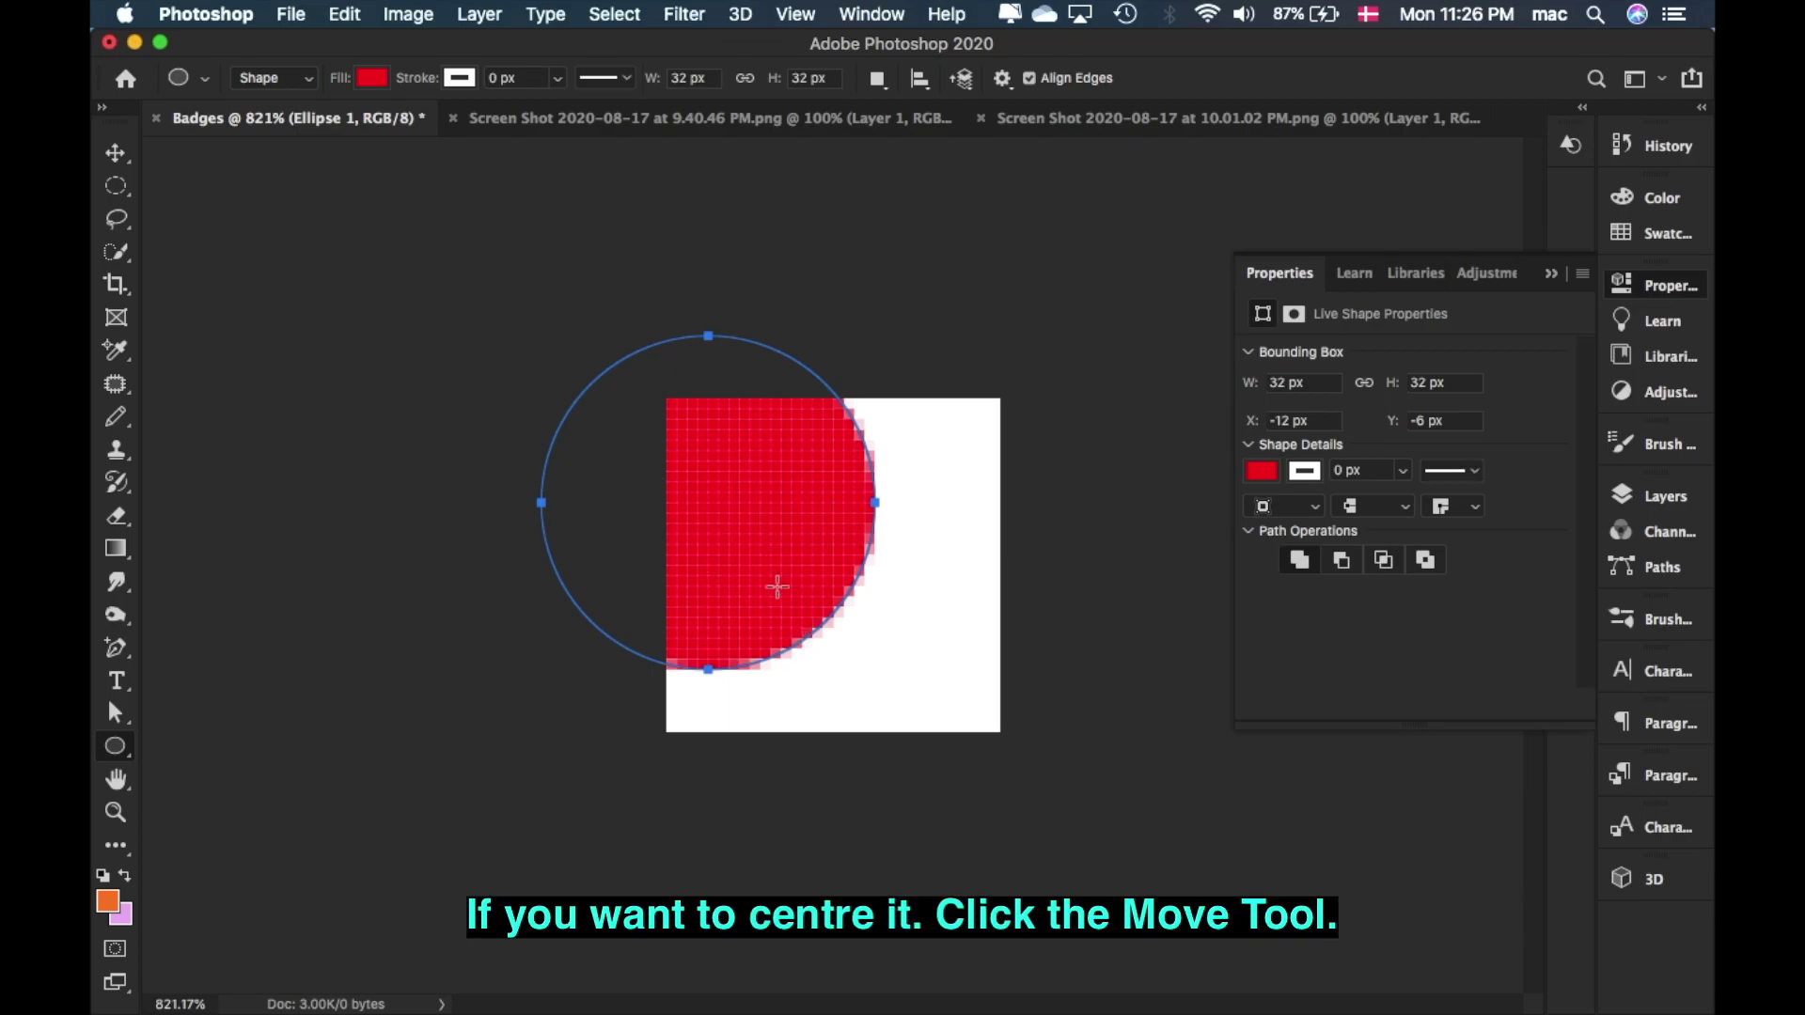
# - Move the red circle to the canvas centre at 0,0 and change its fill to dark green
pyautogui.click(122, 161)
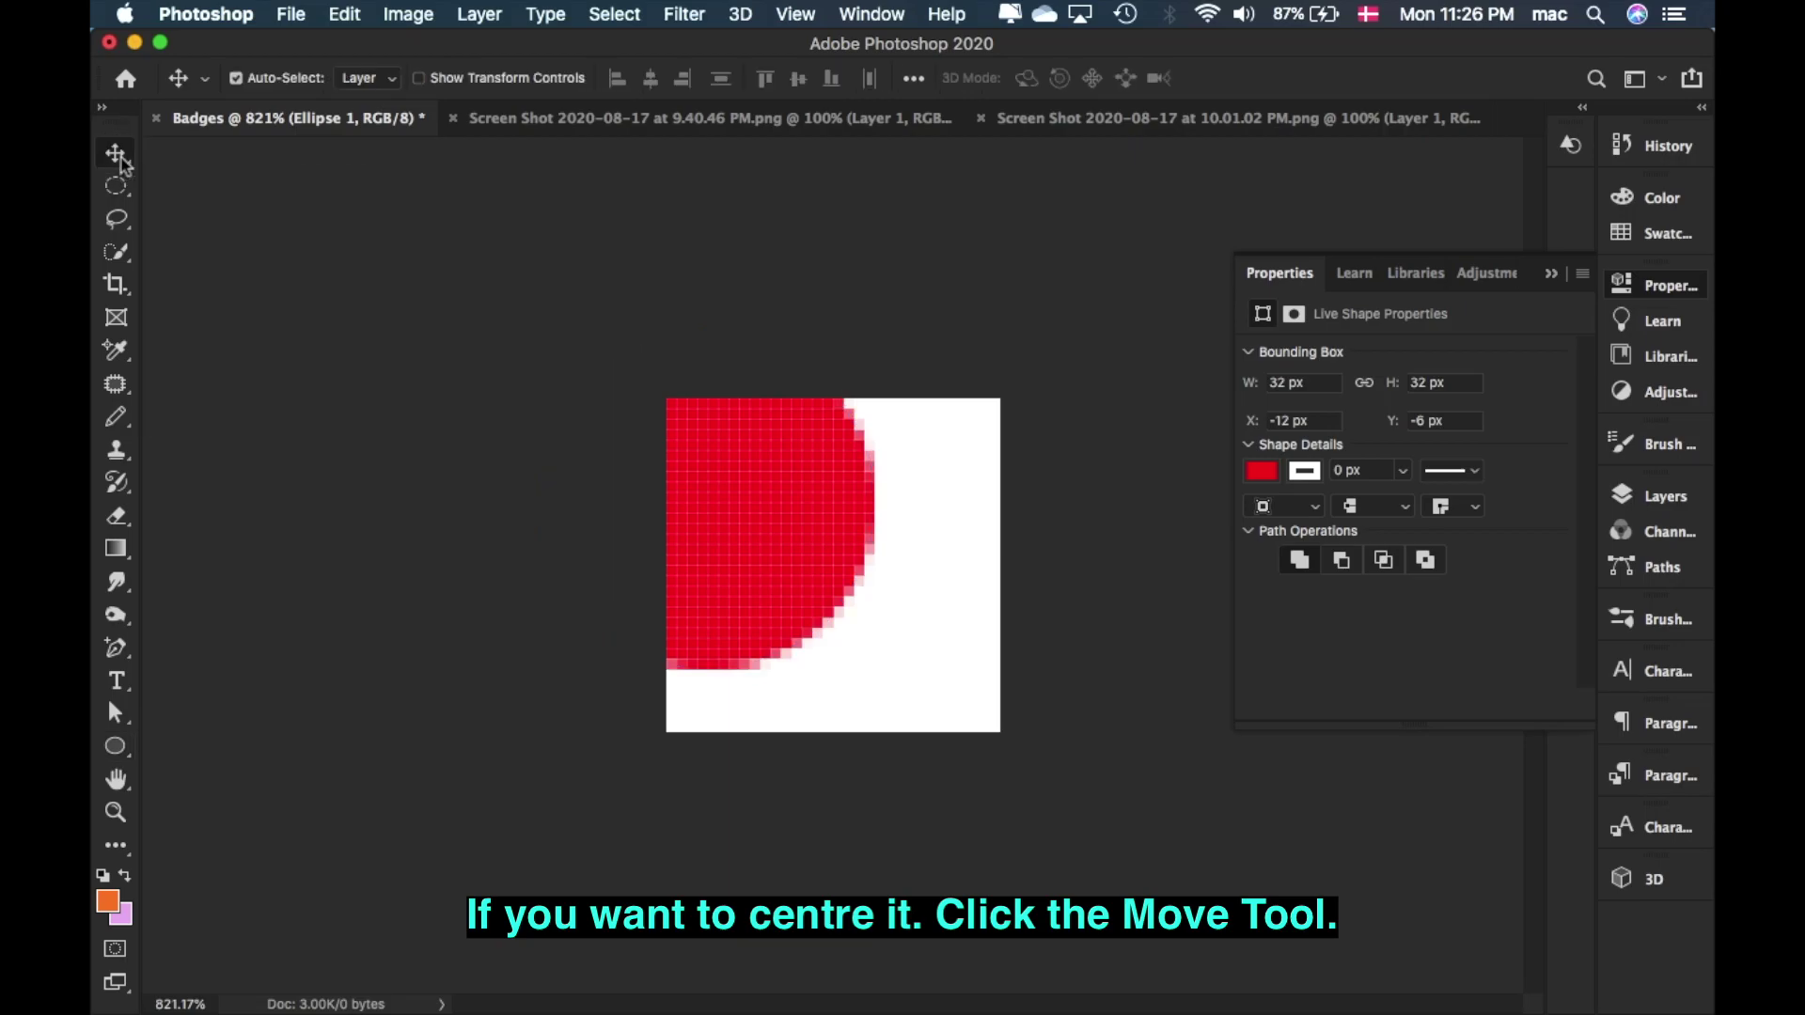
pyautogui.moveTo(730, 533); pyautogui.dragTo(854, 596)
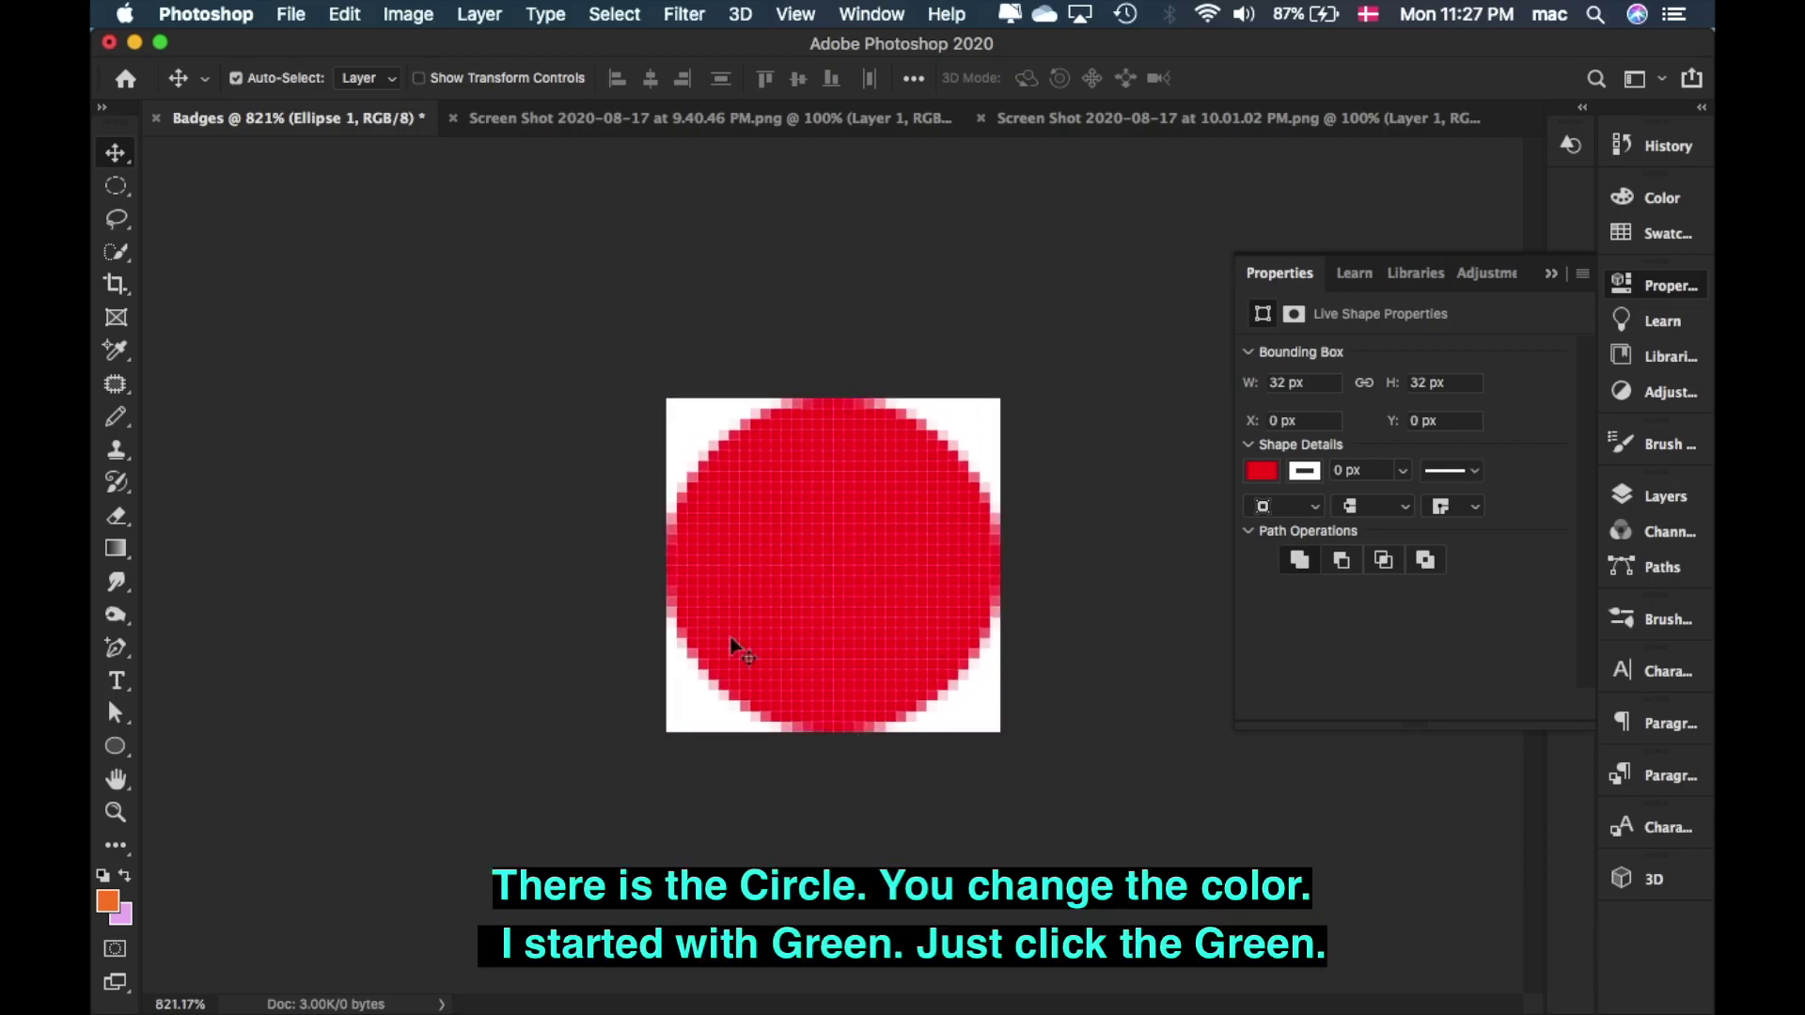
pyautogui.click(1259, 473)
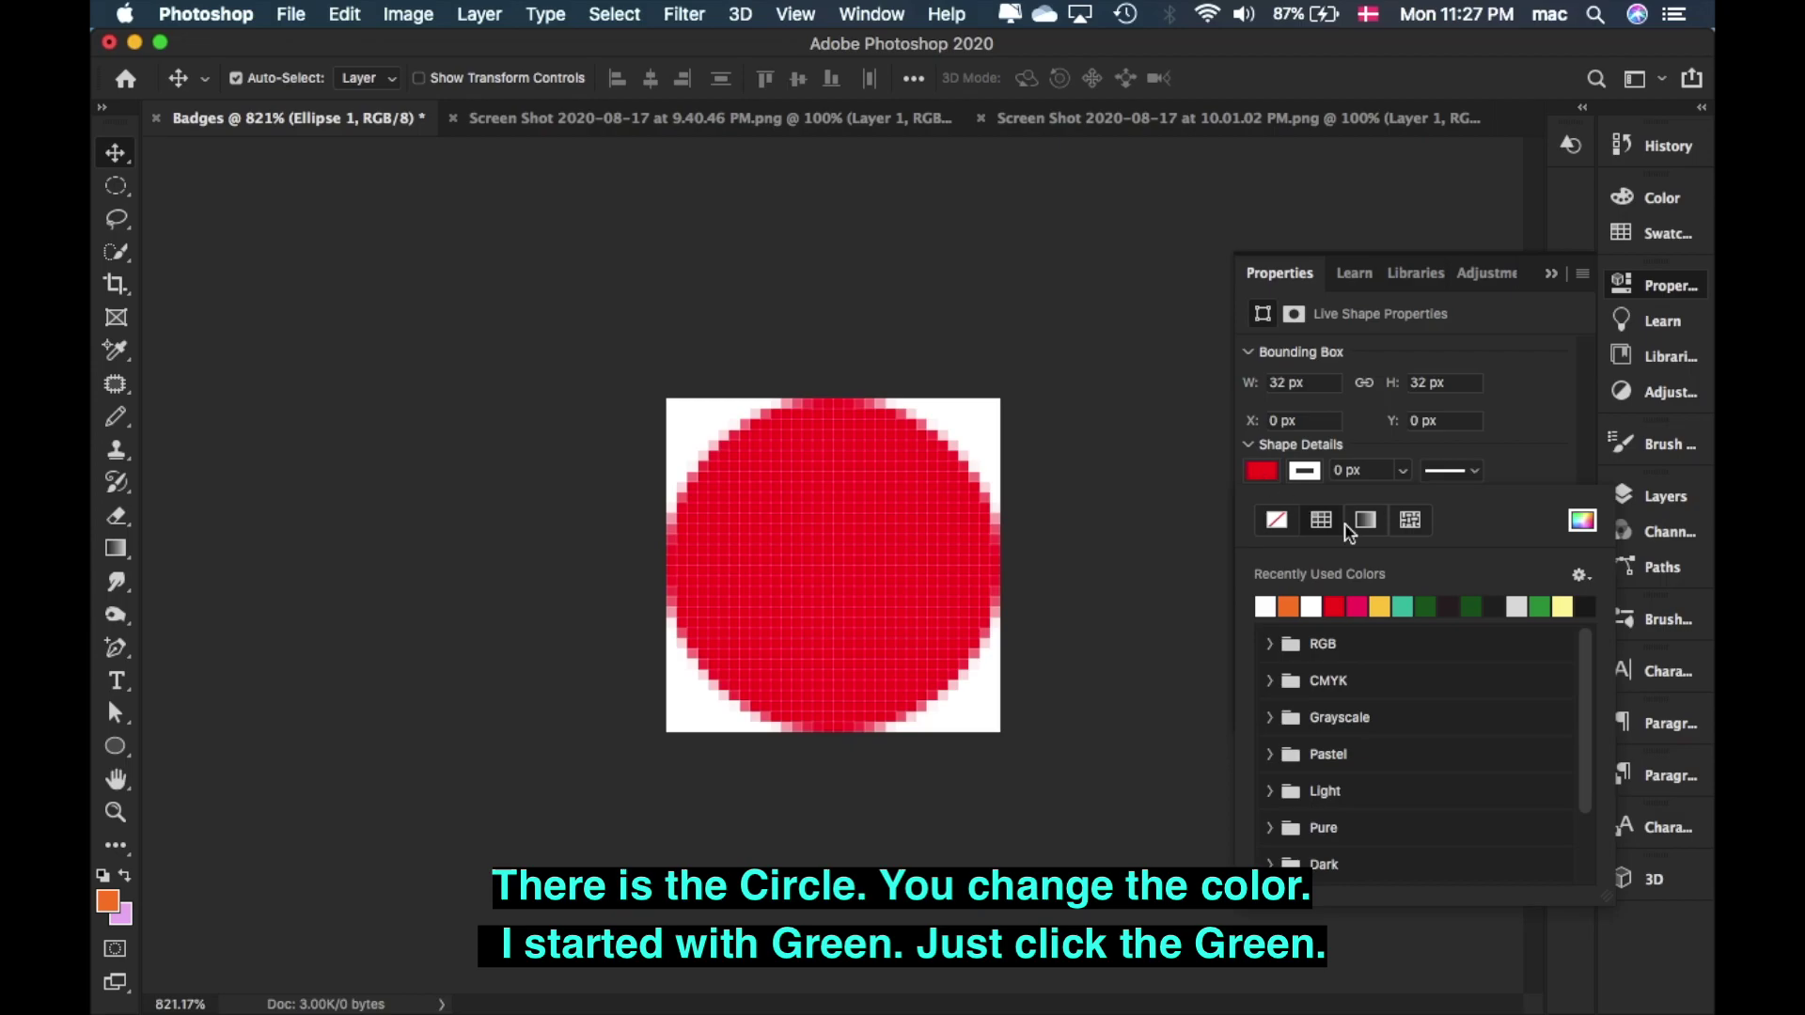
pyautogui.click(1428, 606)
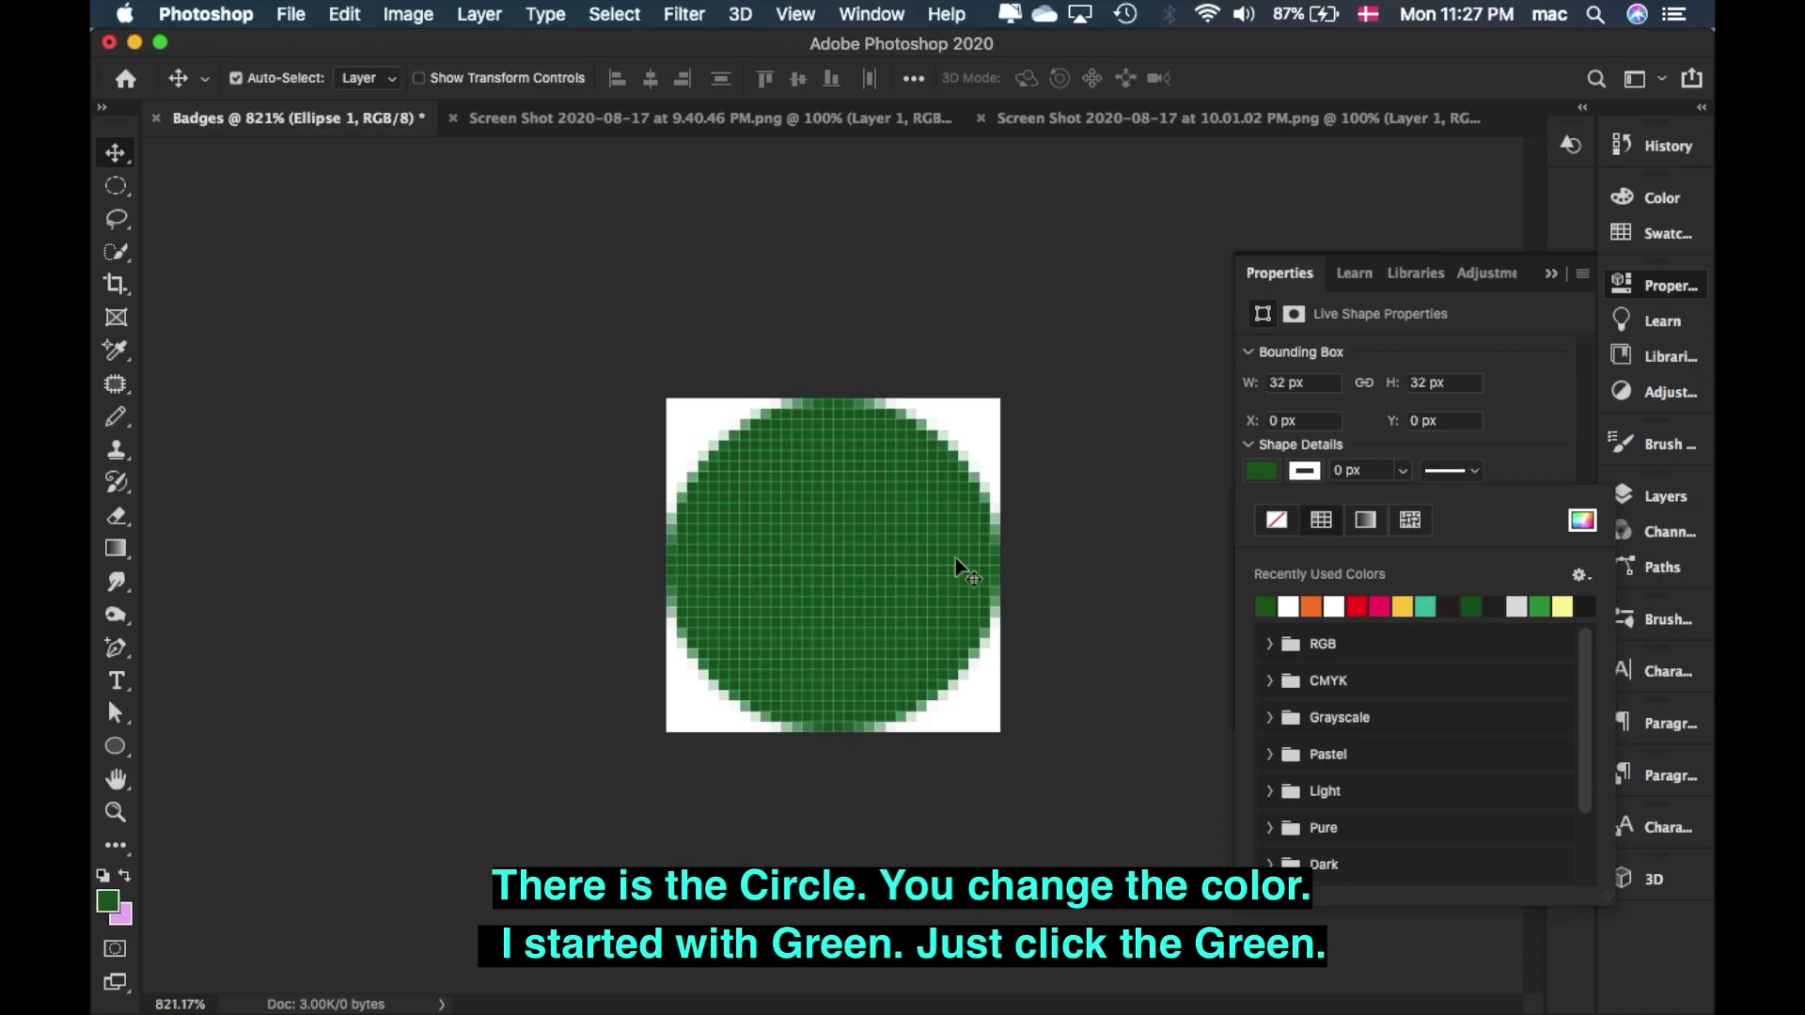
pyautogui.scroll(-6, 1126, 749)
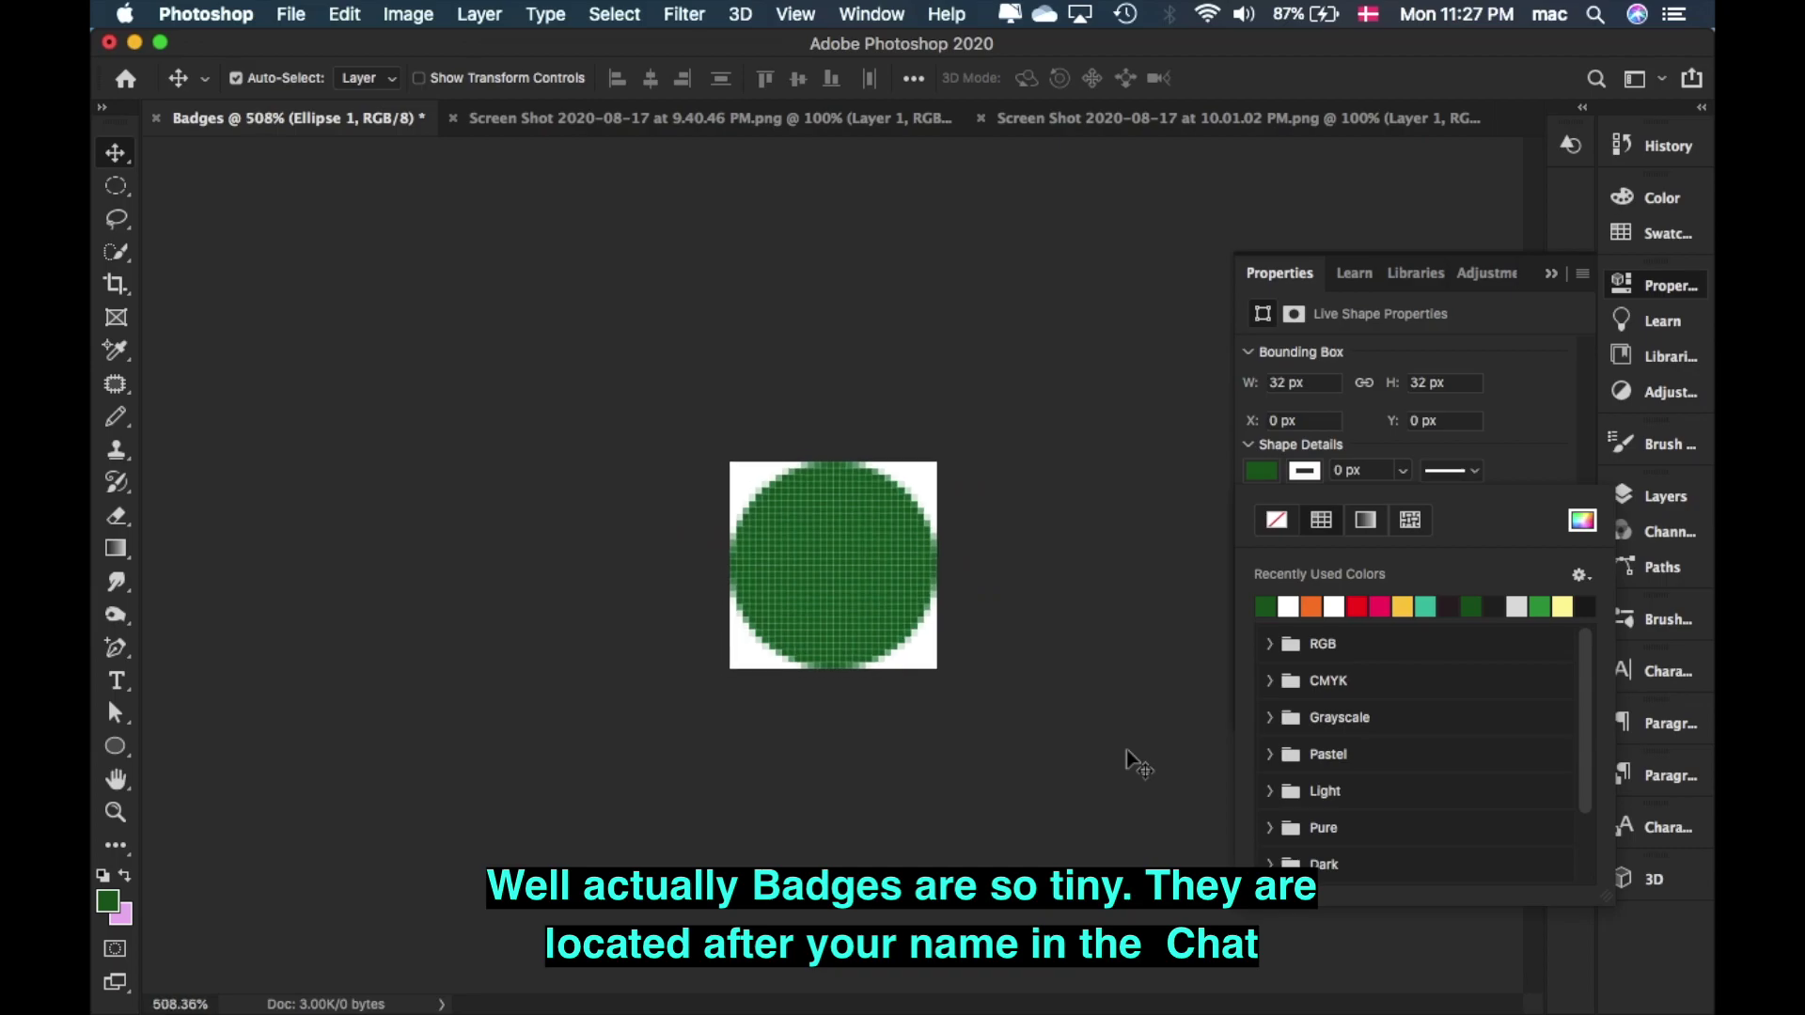
pyautogui.scroll(-5, 1127, 749)
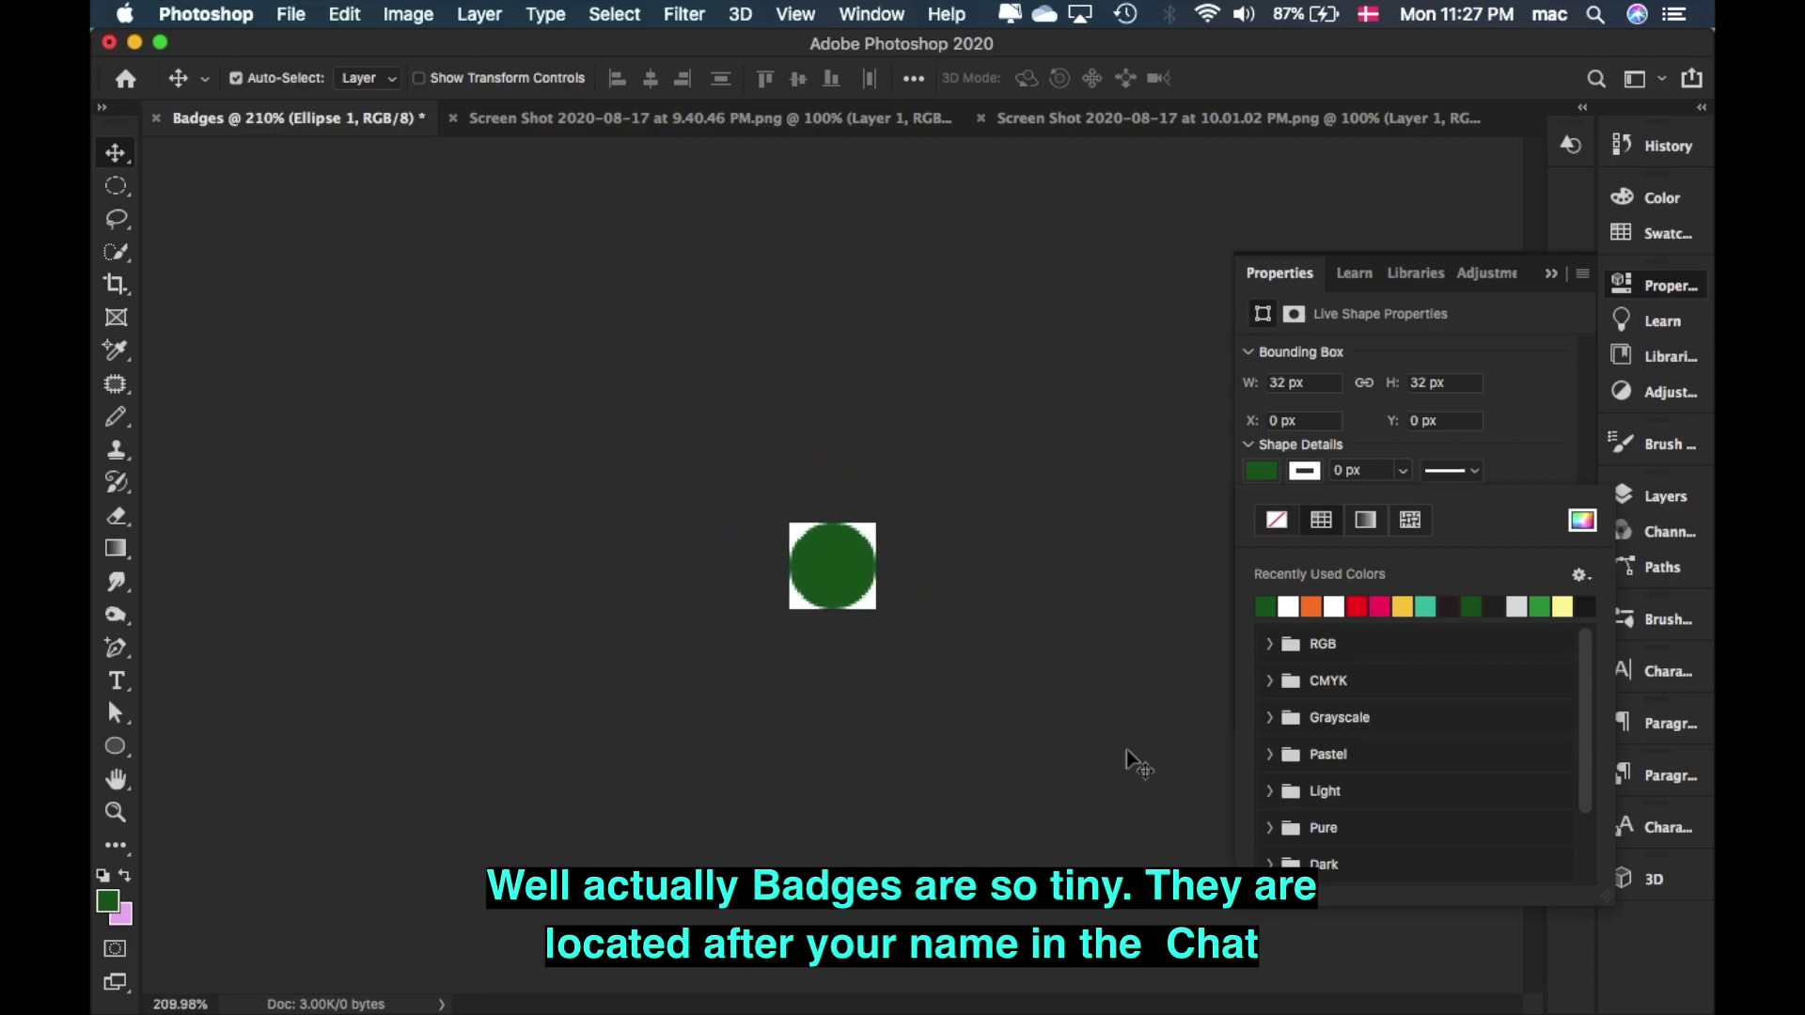
pyautogui.scroll(-3, 1126, 749)
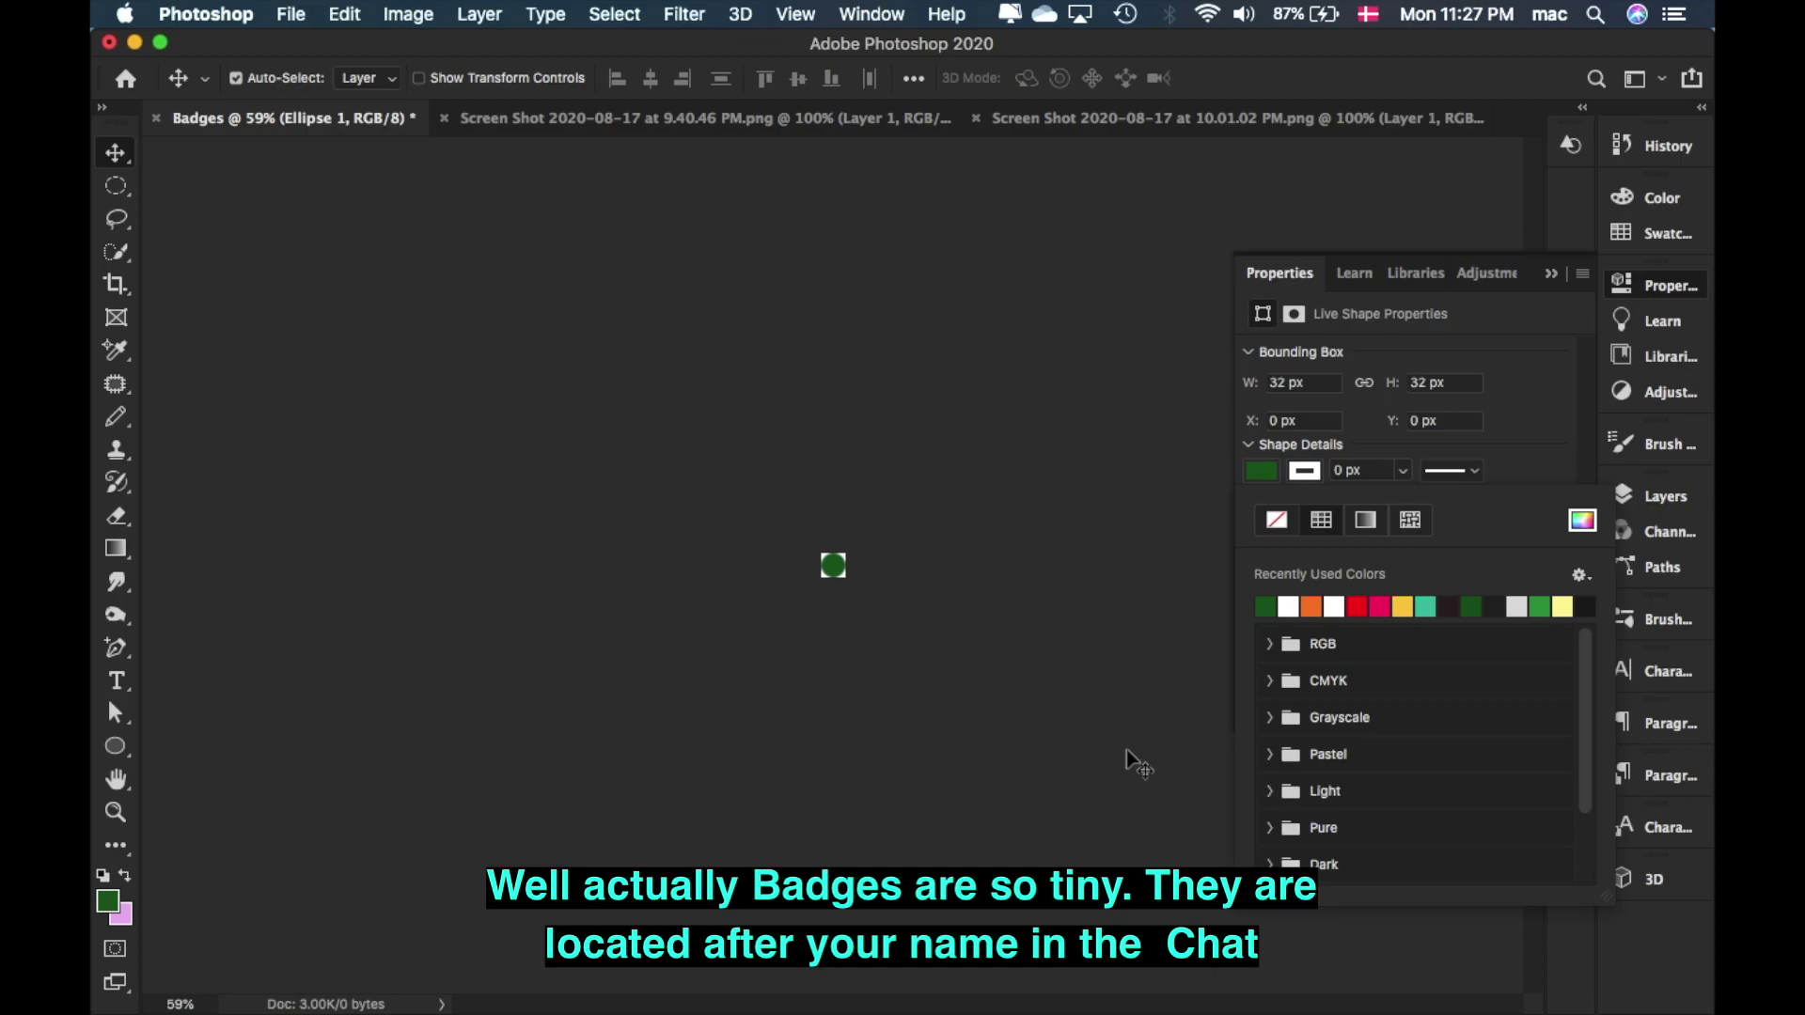
pyautogui.scroll(-1, 1126, 749)
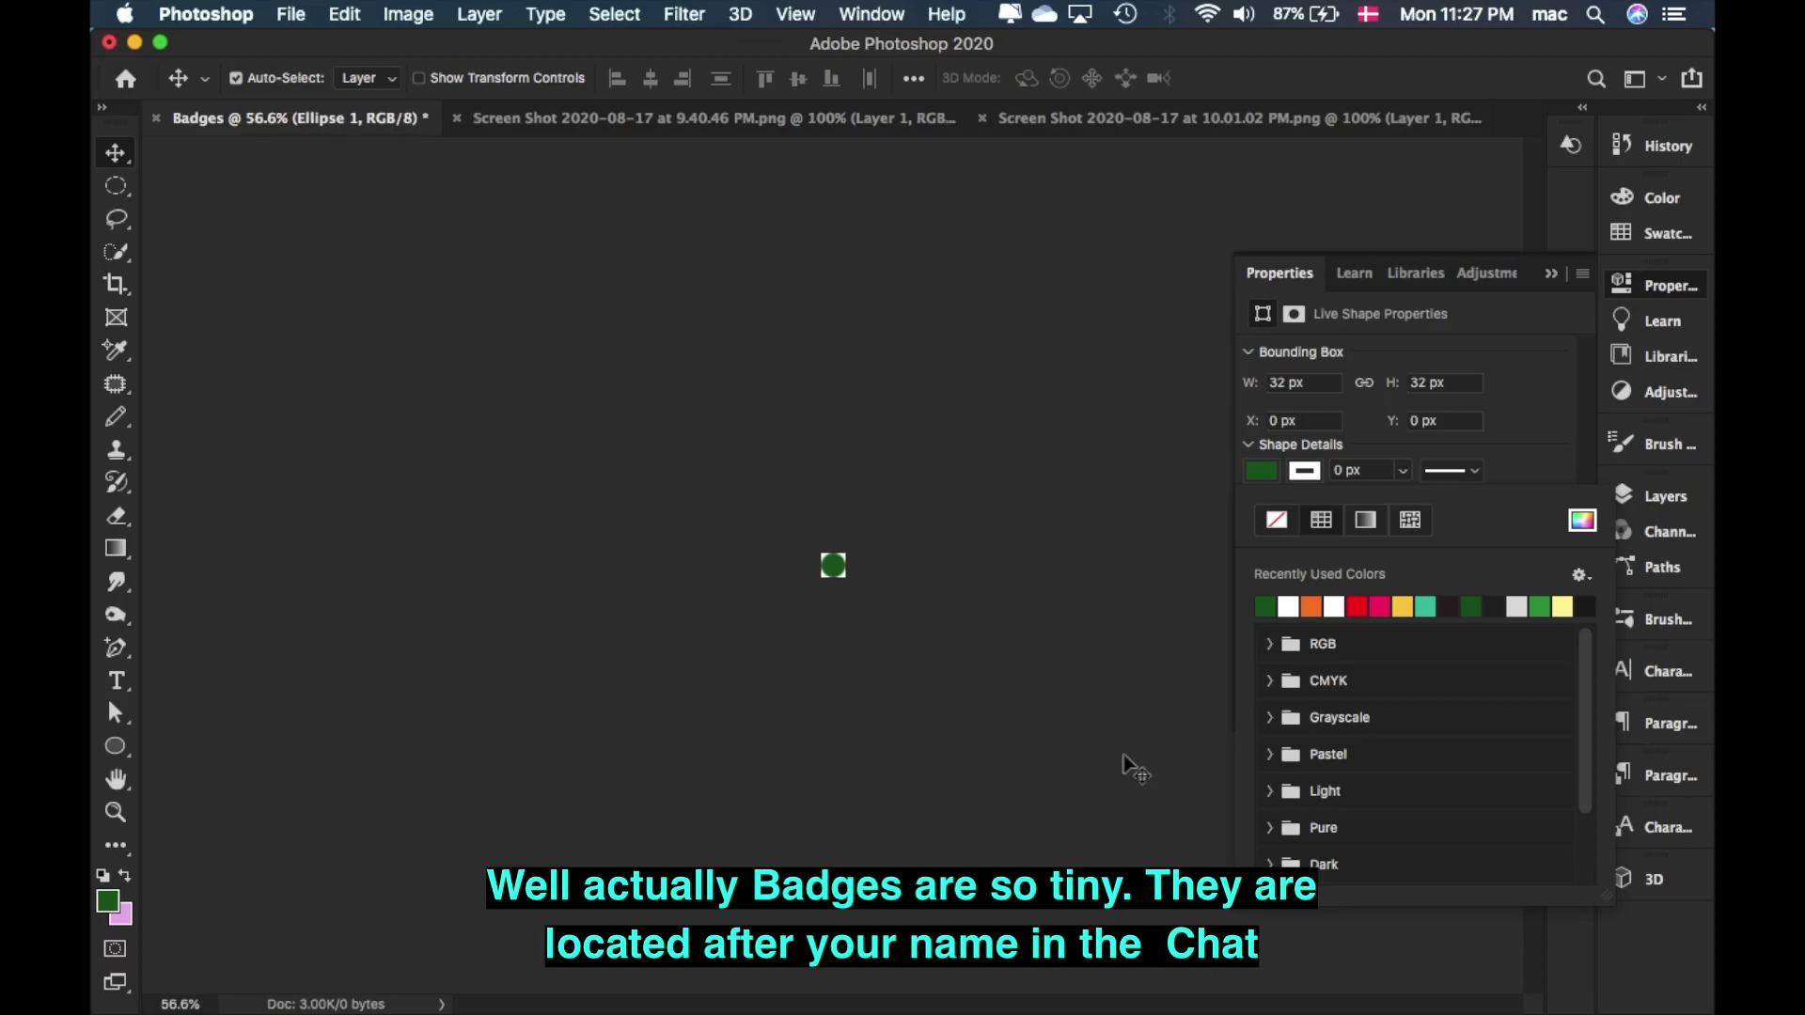
pyautogui.scroll(-3, 911, 586)
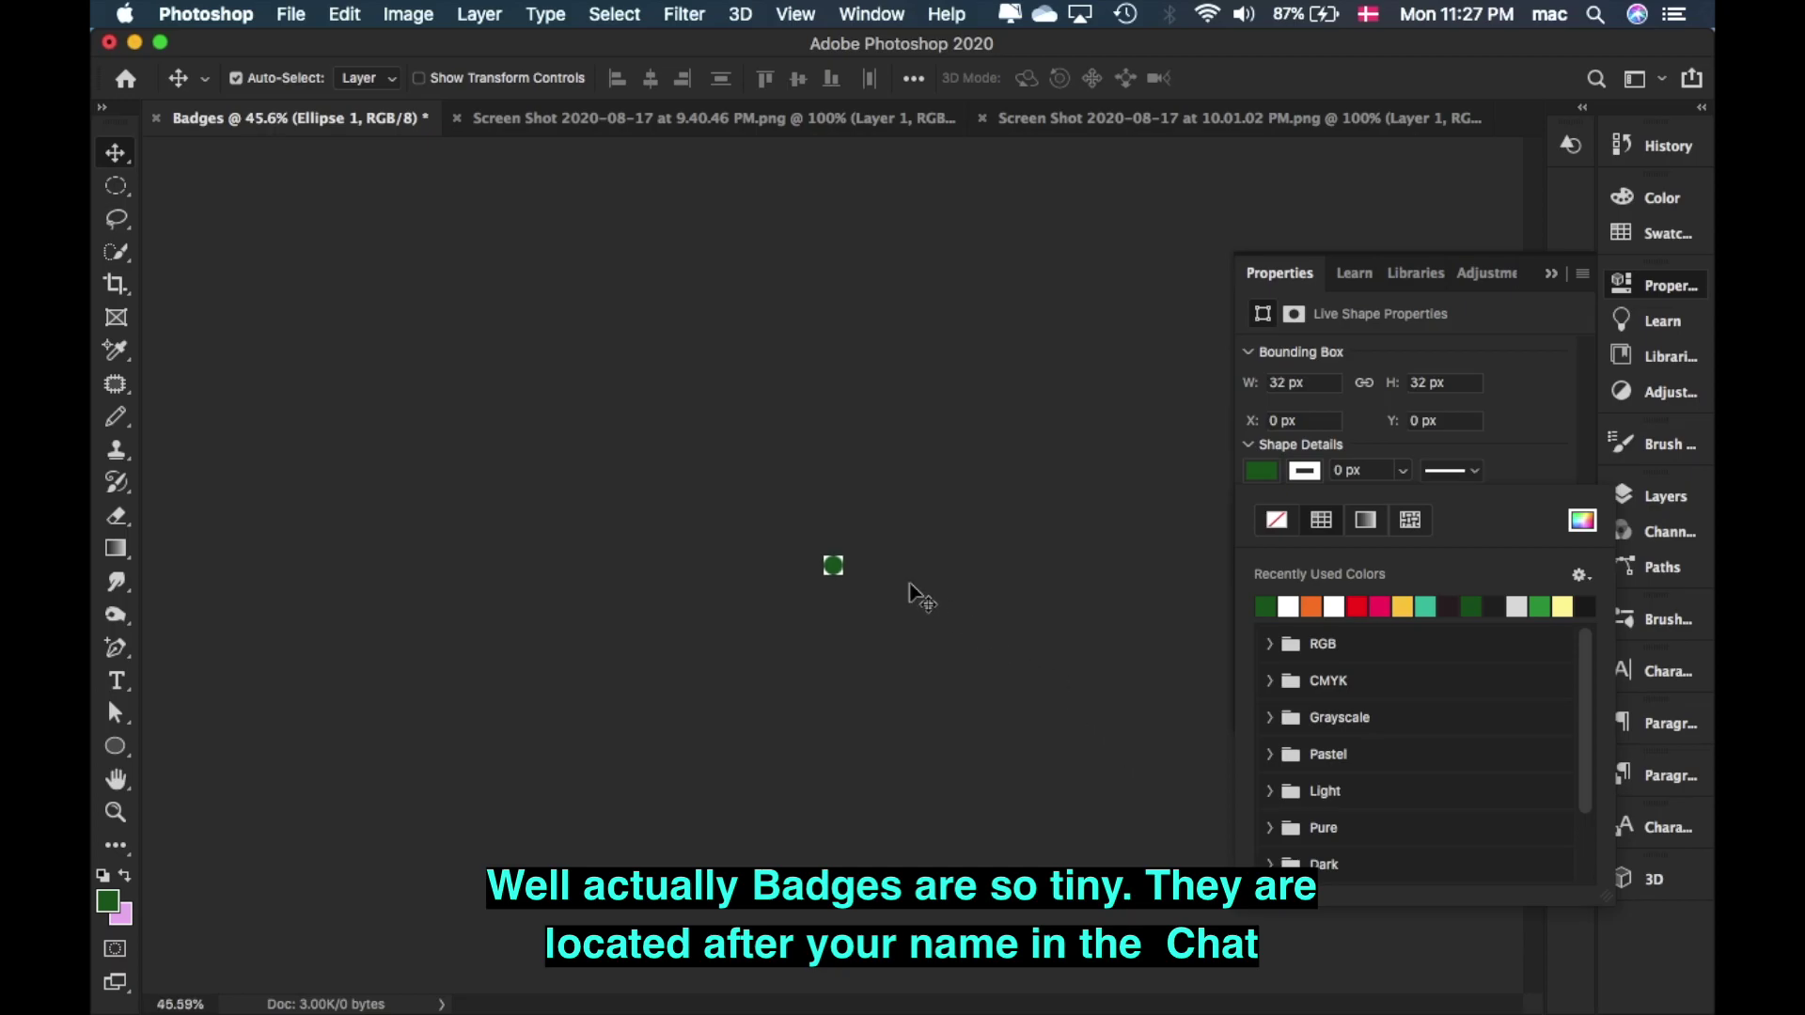
pyautogui.scroll(-2, 911, 587)
pyautogui.scroll(15, 911, 586)
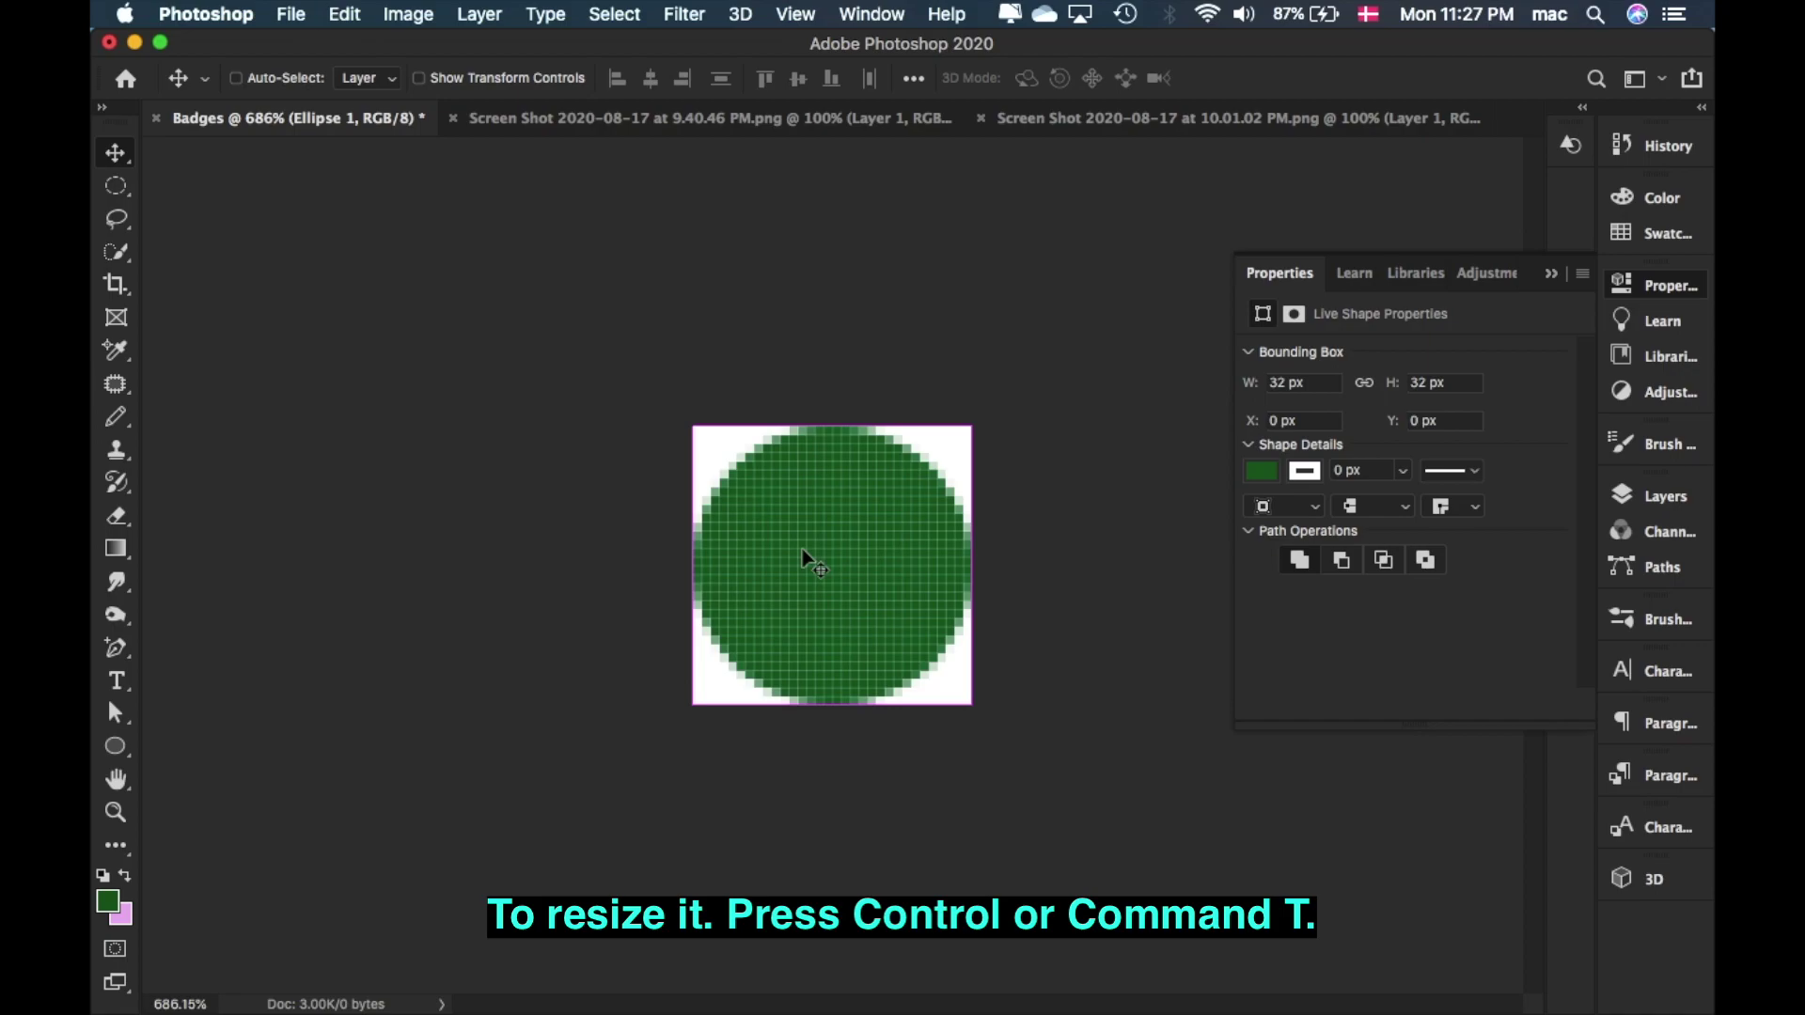
# - Scale the green circle up slightly with Free Transform
pyautogui.press('super+t')
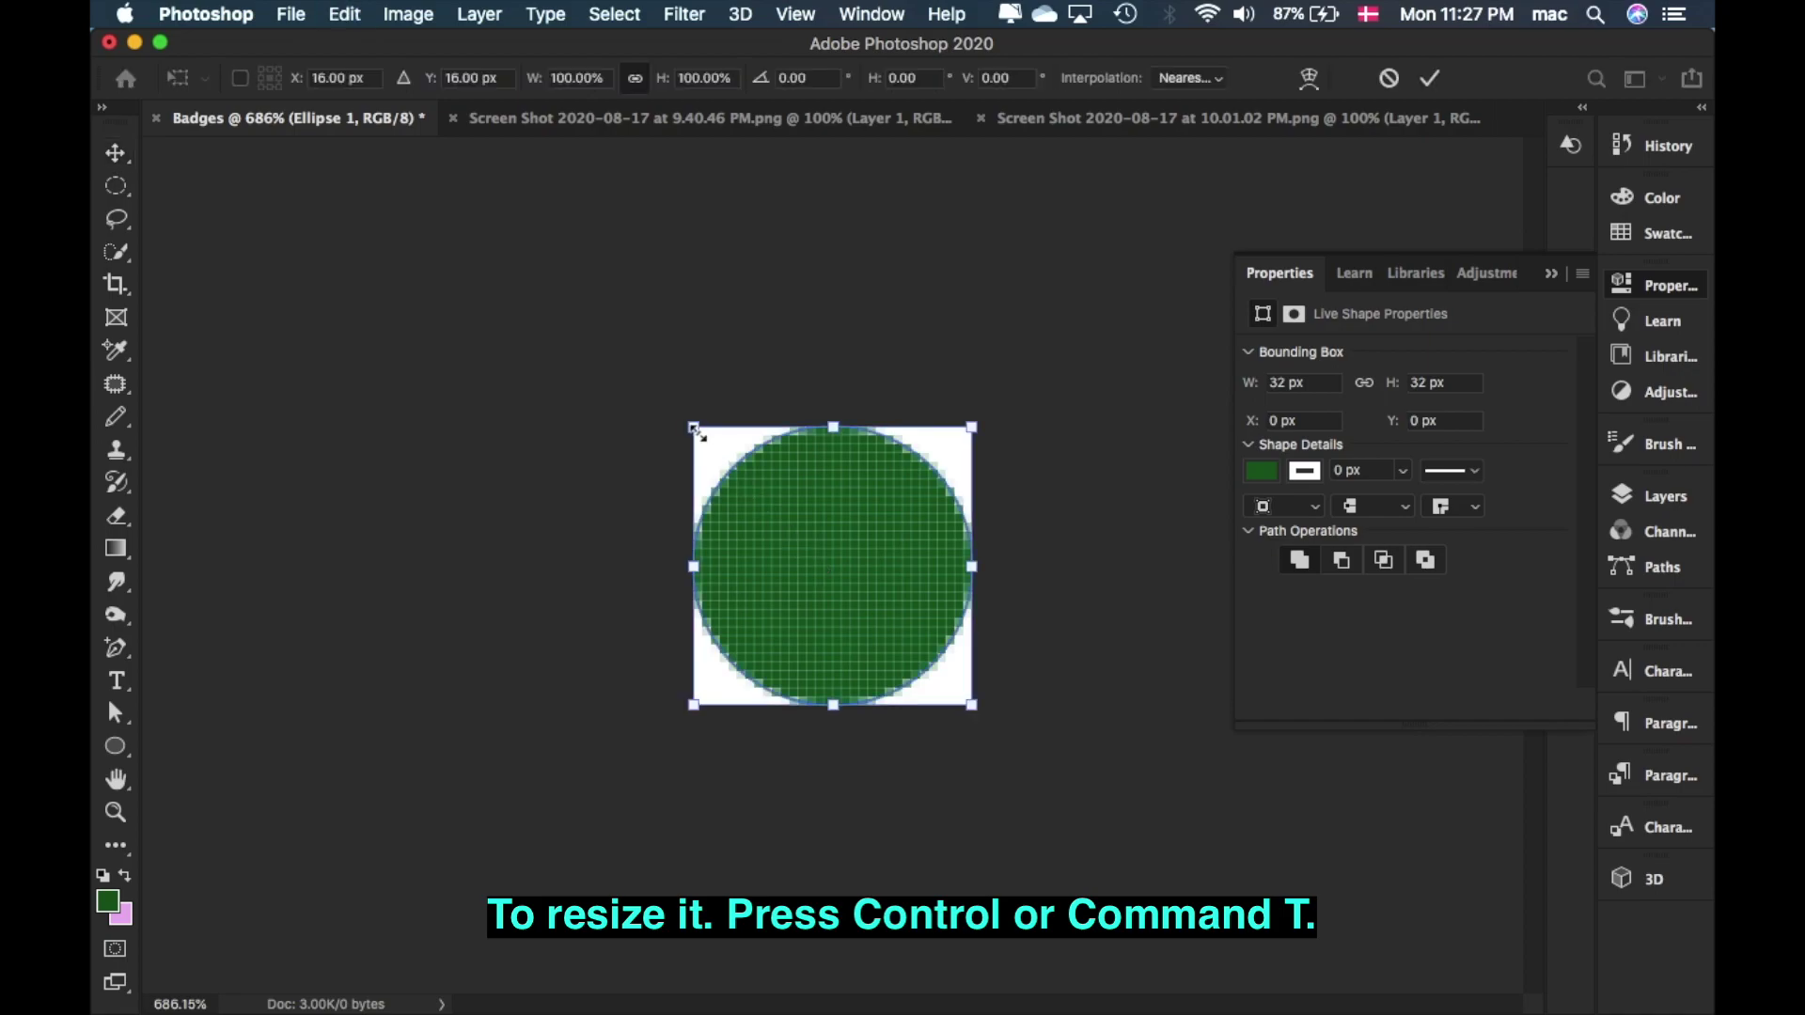
pyautogui.click(696, 433)
pyautogui.moveTo(698, 436)
pyautogui.mouseDown()
pyautogui.moveTo(673, 406)
pyautogui.moveTo(691, 424)
pyautogui.mouseUp()
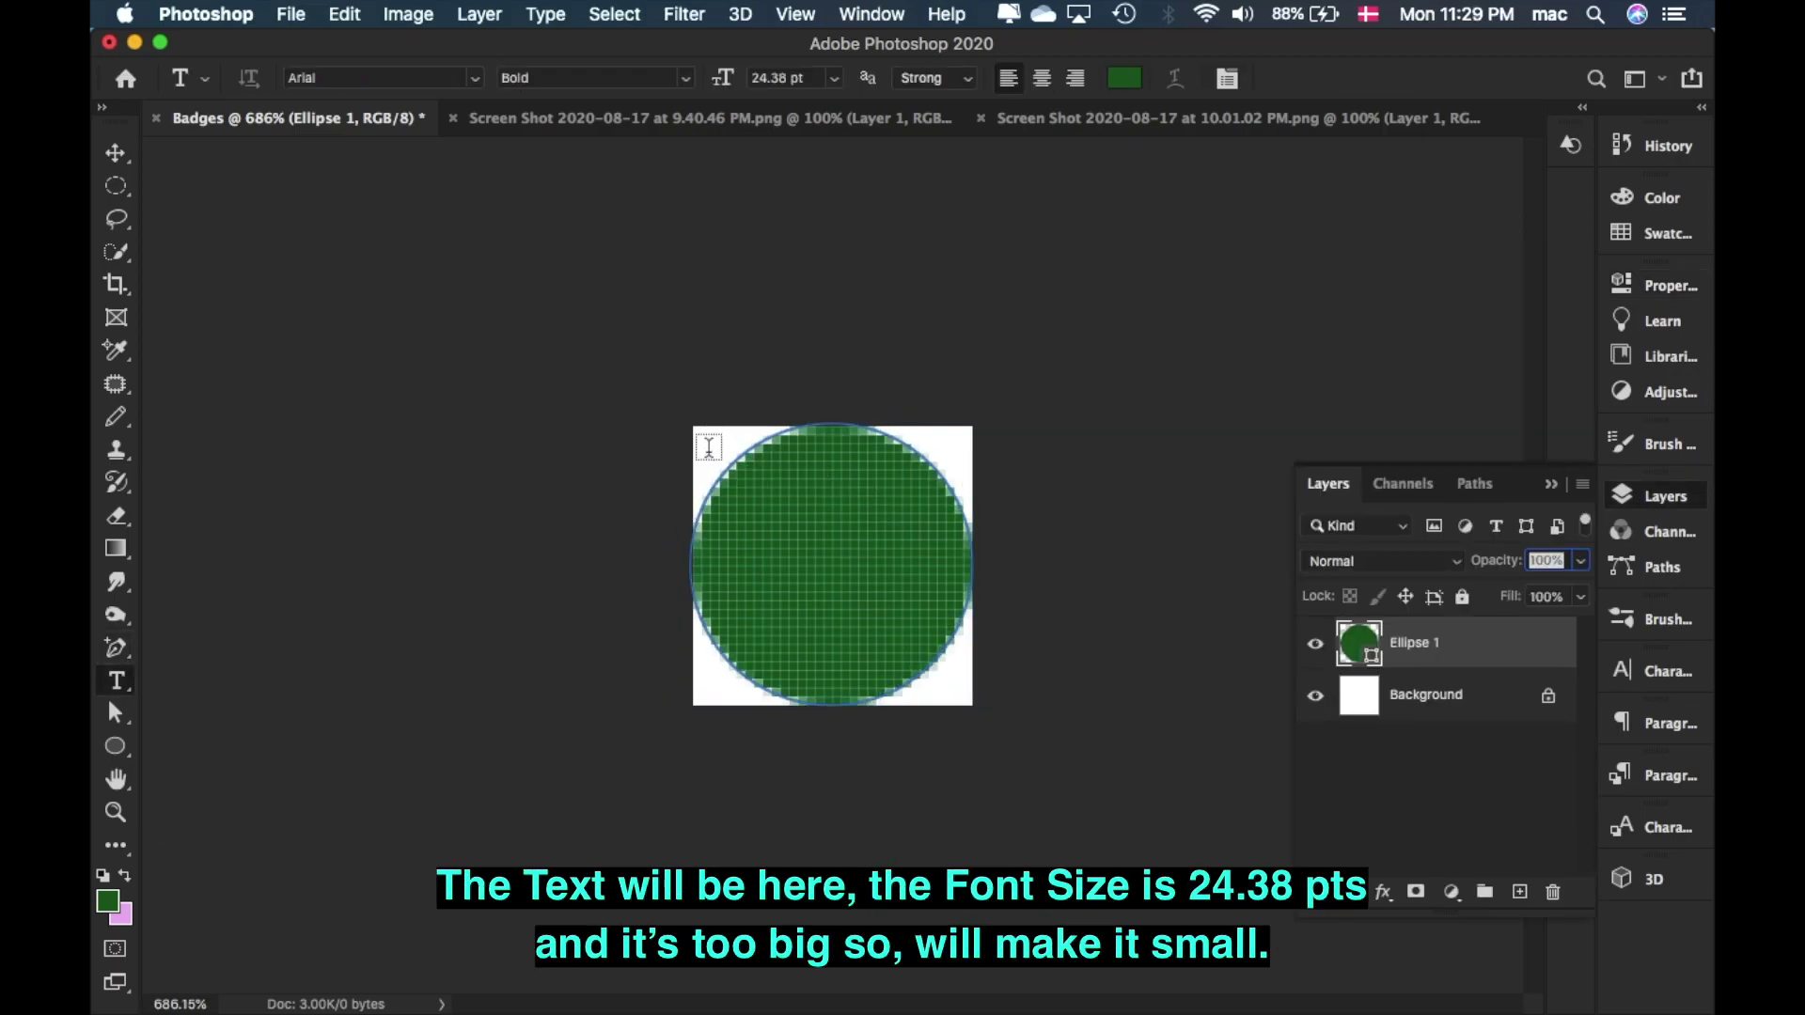
# - Add and undo a placeholder text layer, then lower the text size to 4.38 pt
pyautogui.click(709, 447)
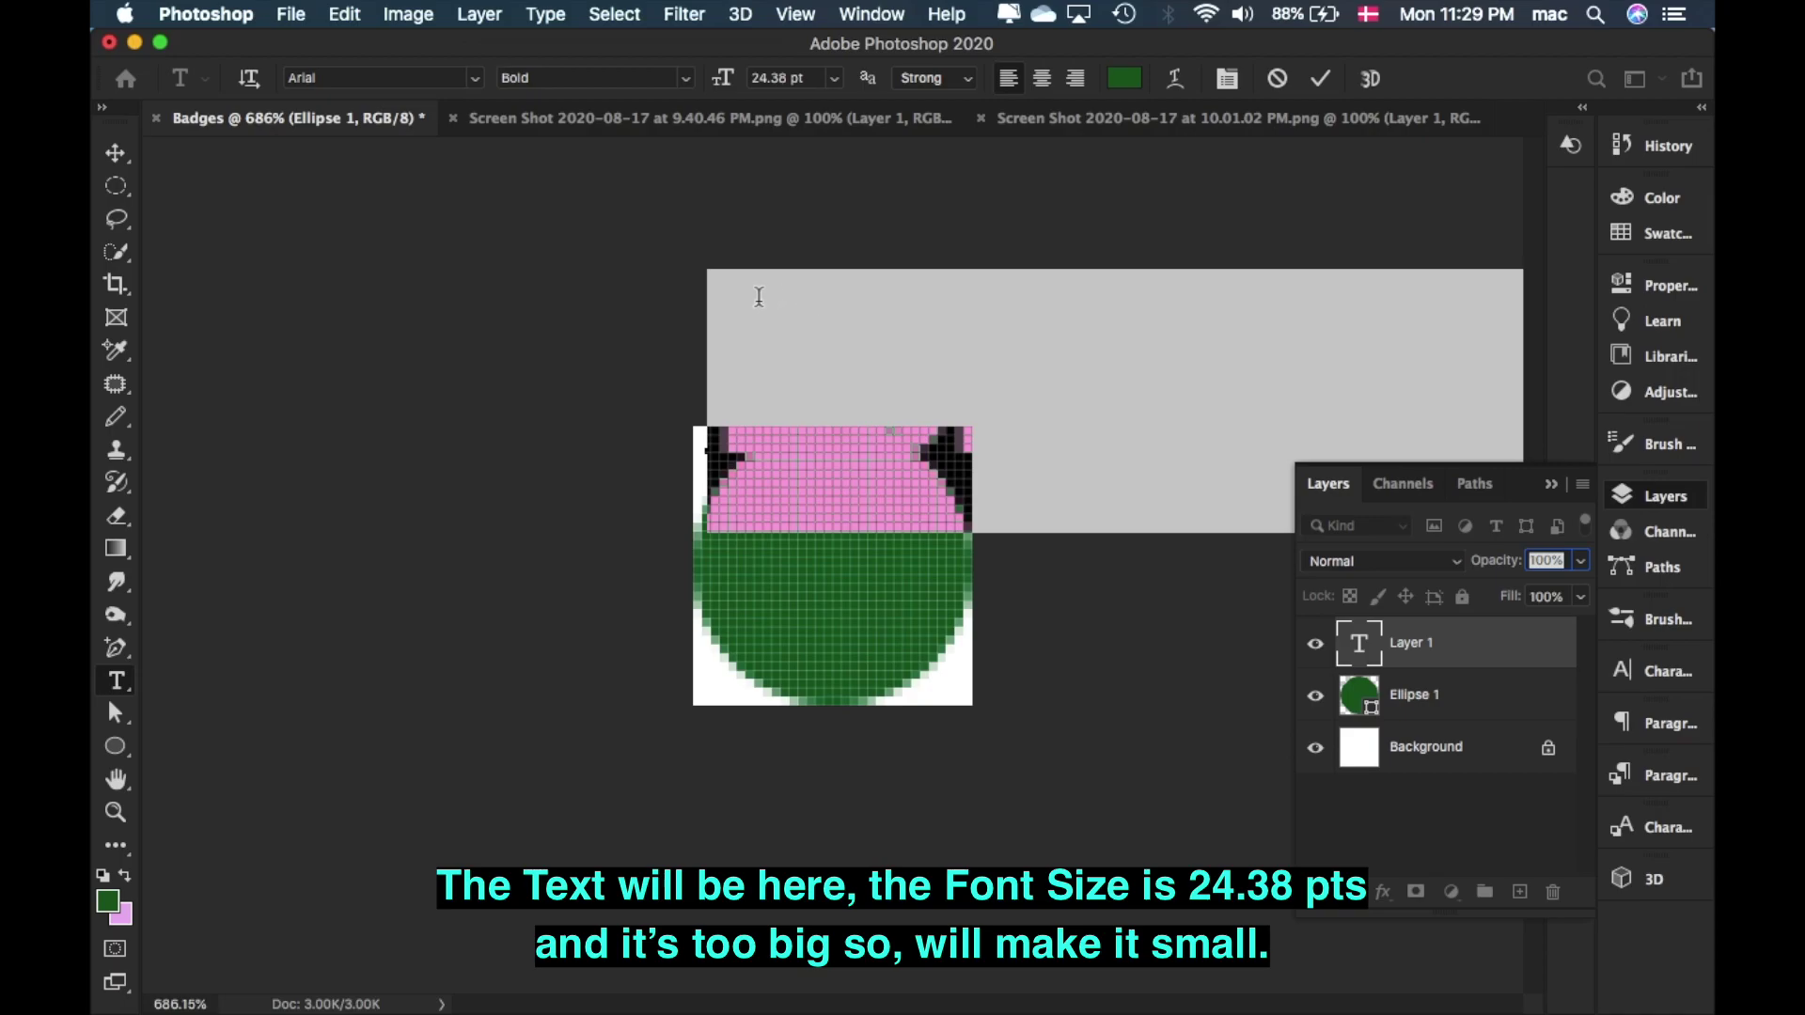
pyautogui.click(1320, 78)
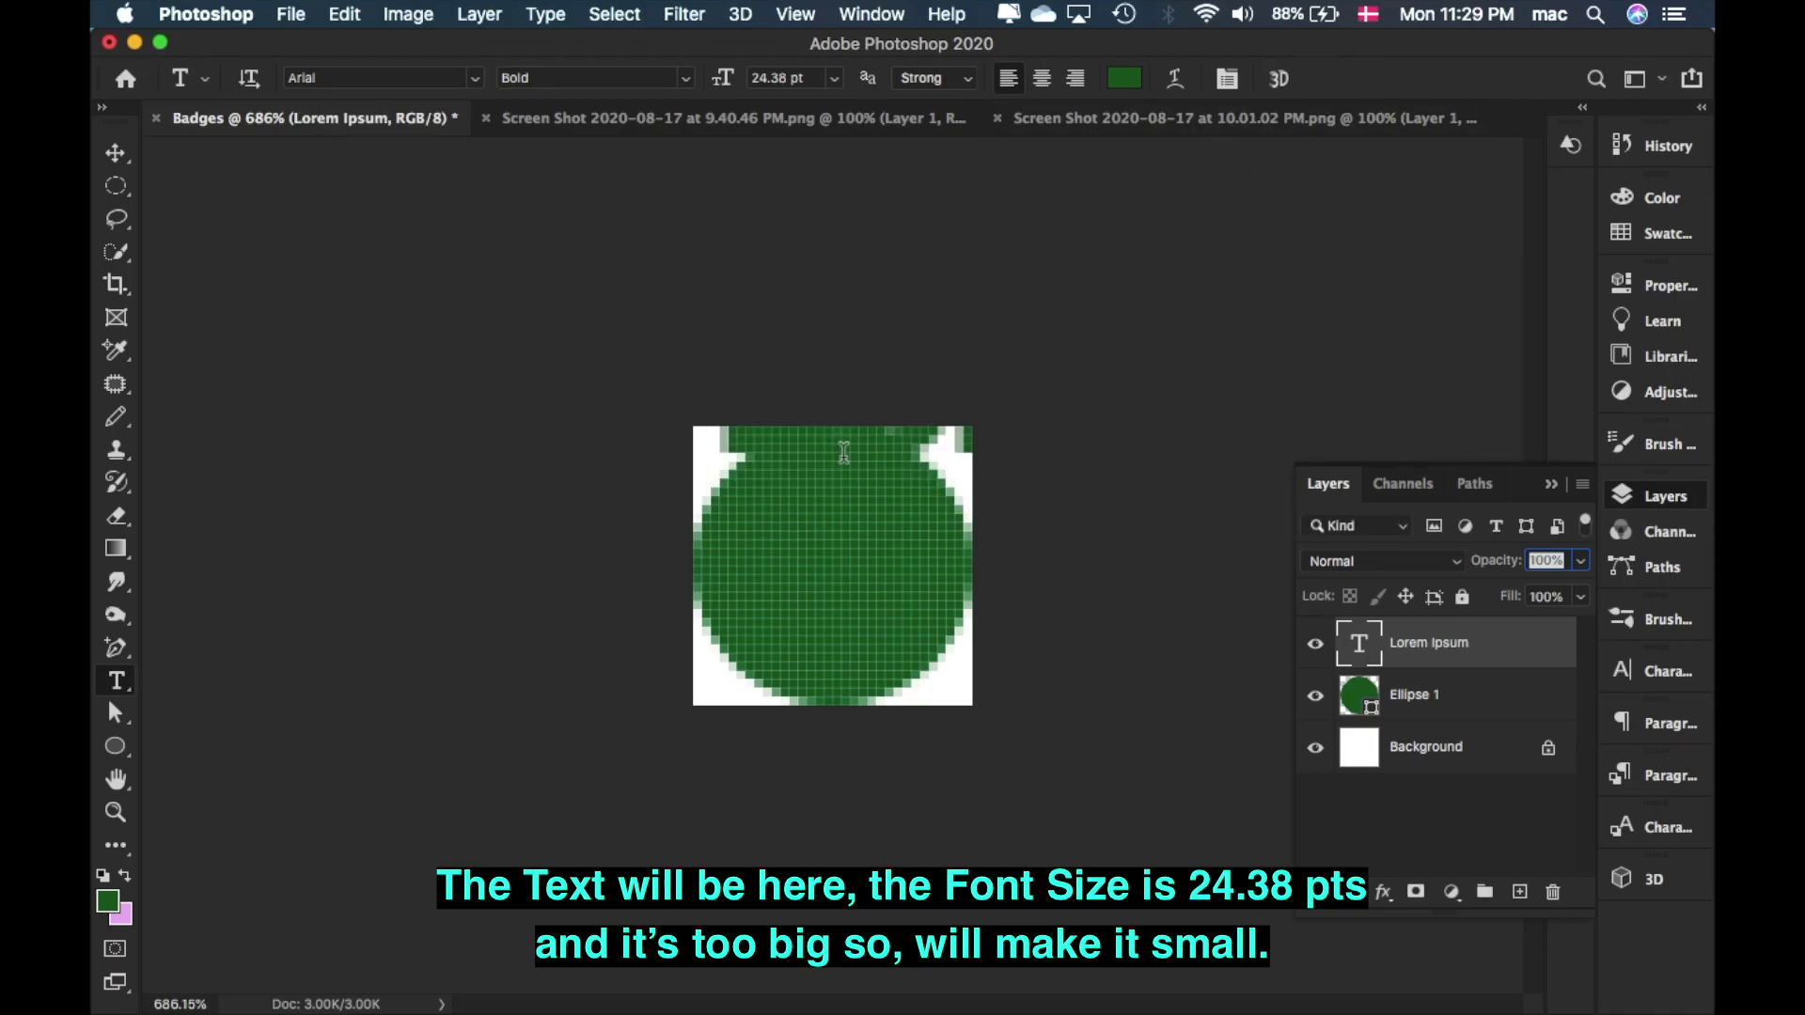
pyautogui.press('super+z')
pyautogui.moveTo(722, 78); pyautogui.dragTo(693, 86)
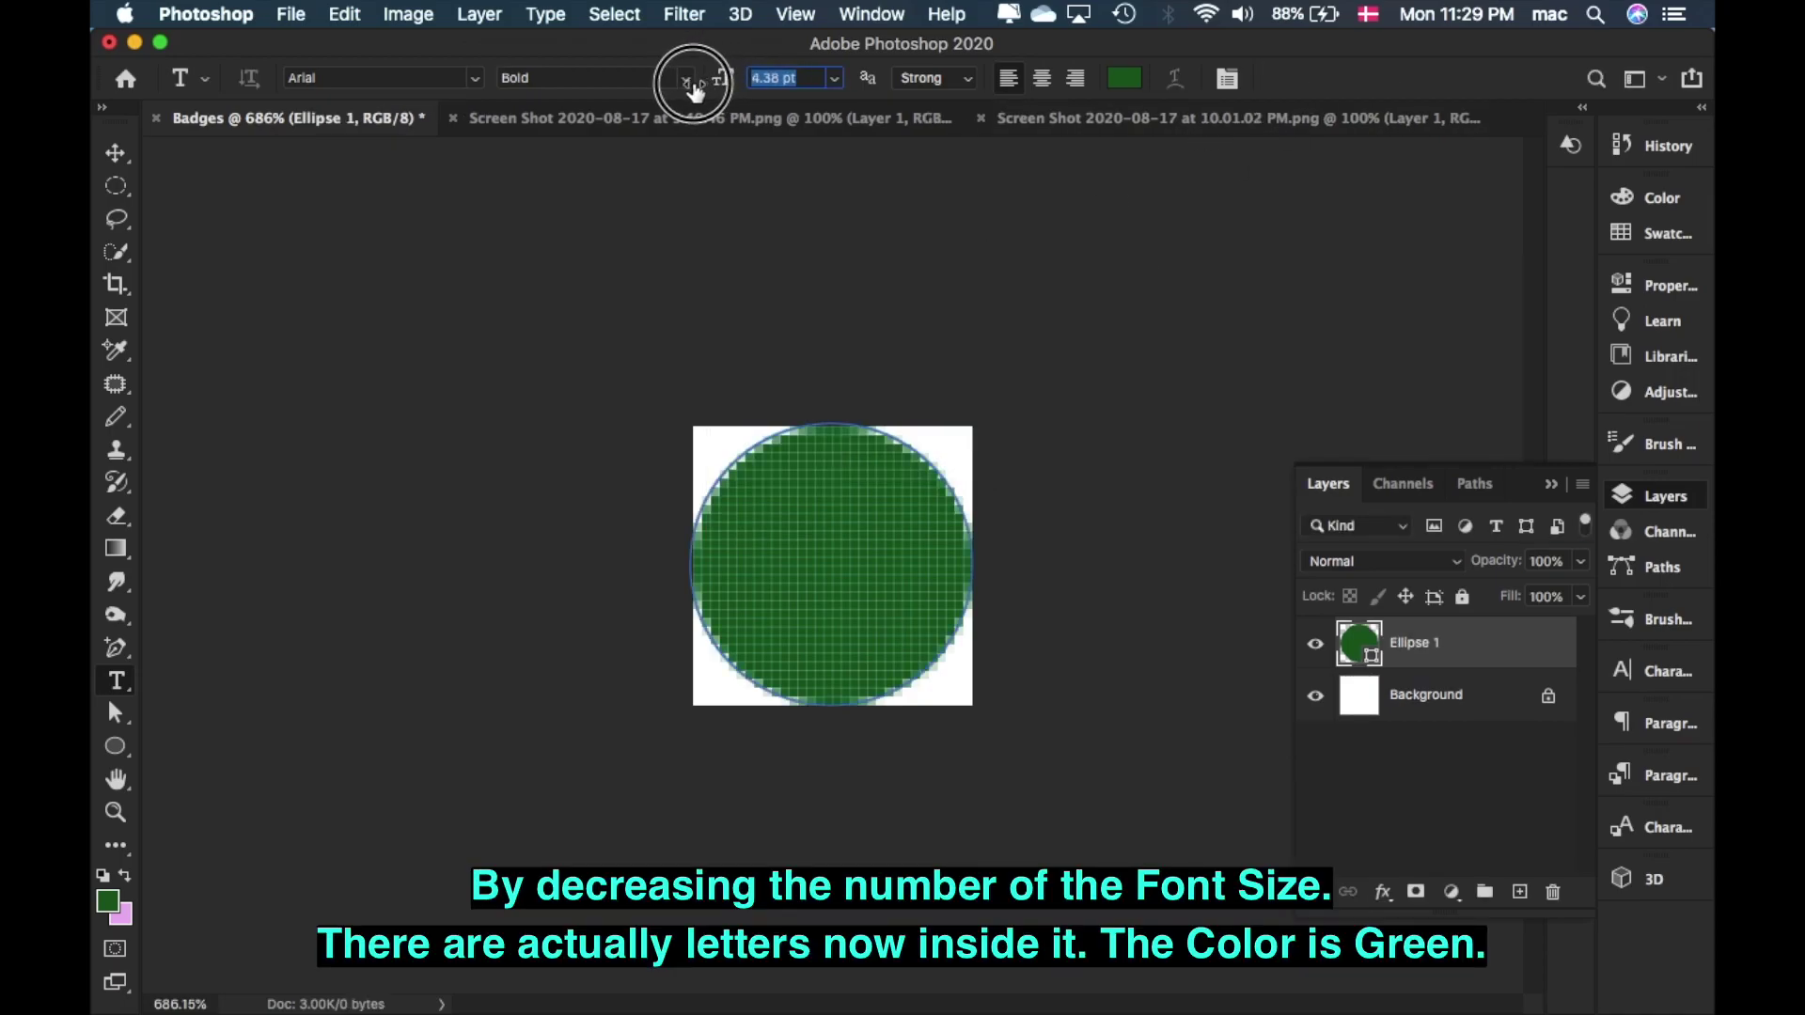
# - Add a new 8.7 pt bold Arial text layer and enlarge its text box
pyautogui.click(709, 447)
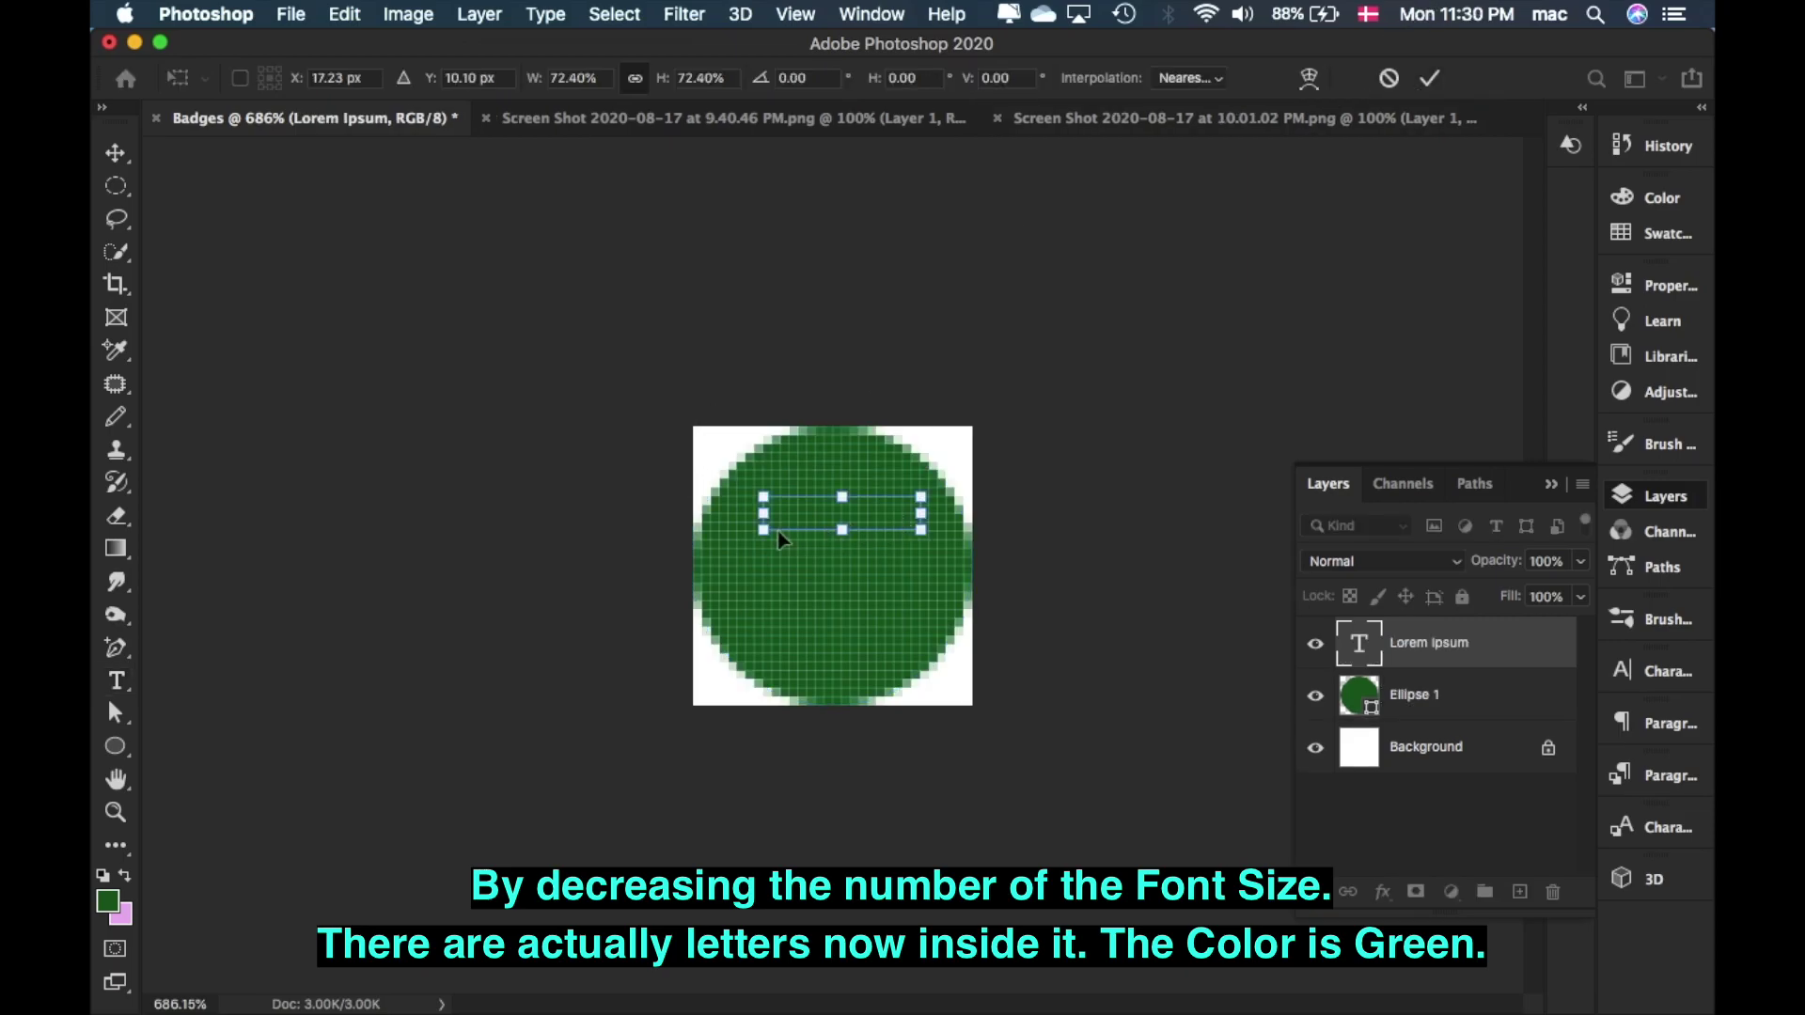
pyautogui.moveTo(764, 532); pyautogui.dragTo(821, 598)
pyautogui.click(823, 547)
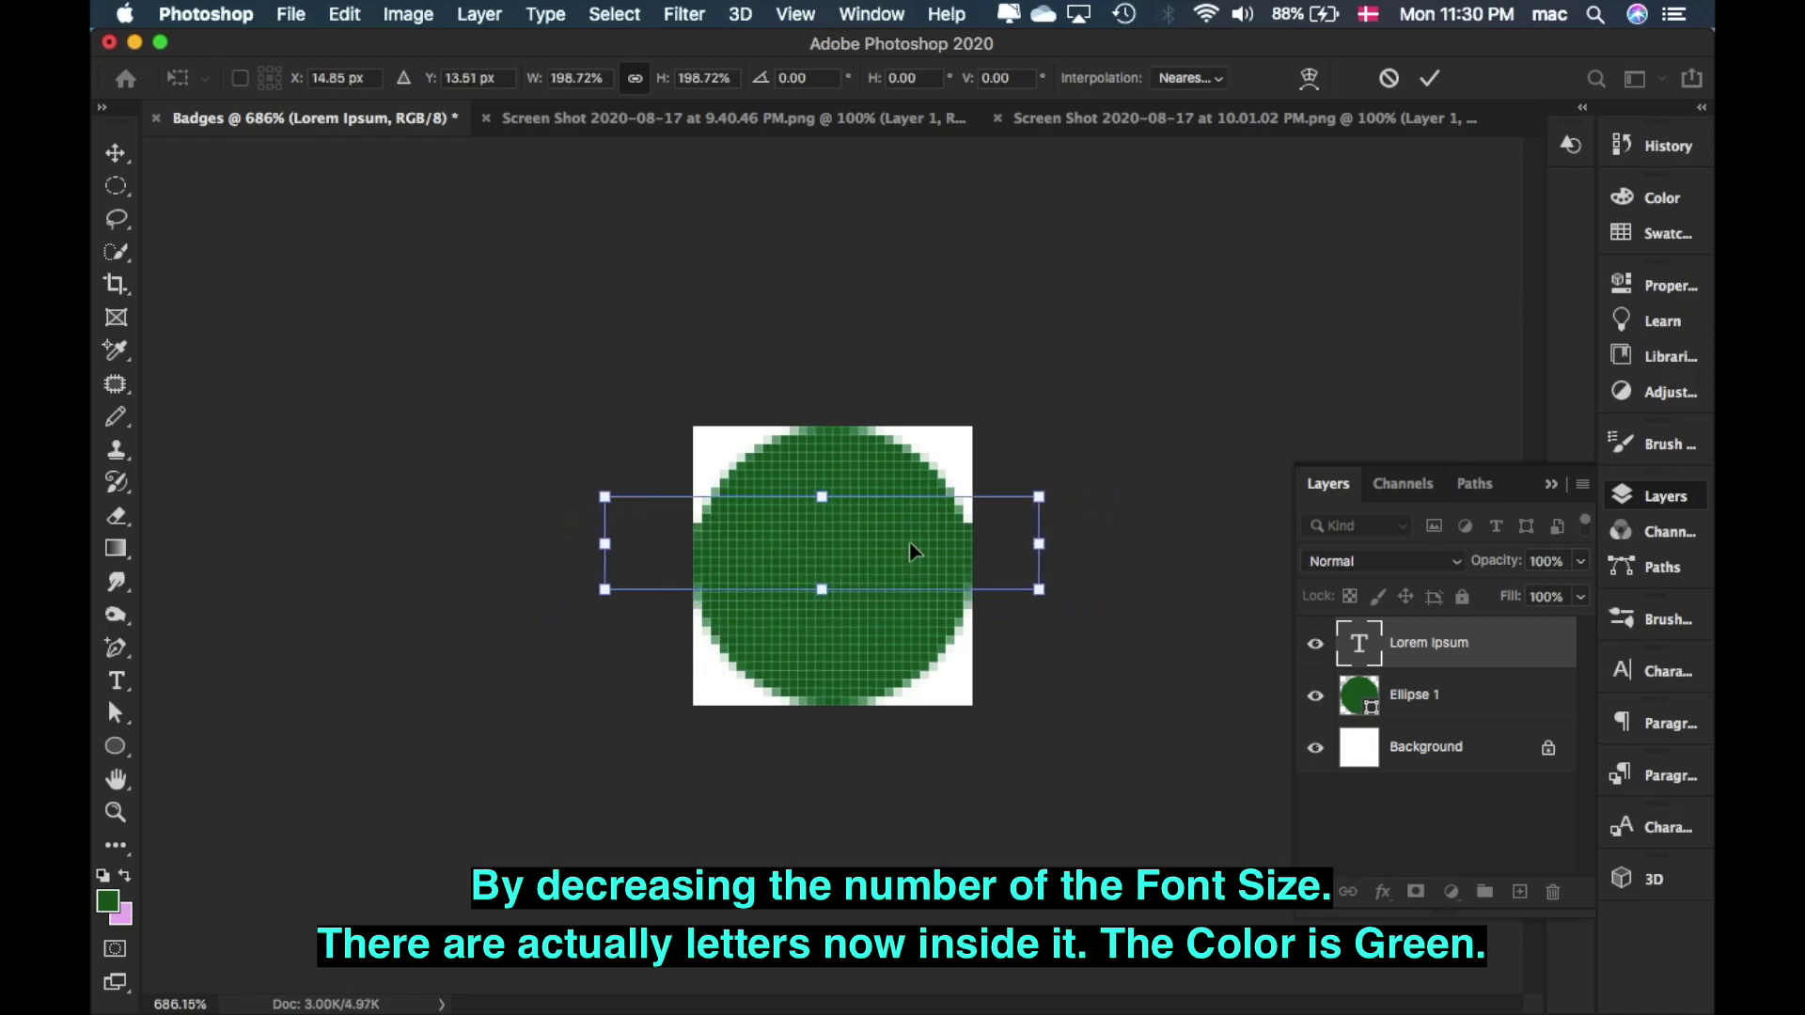
pyautogui.click(1671, 297)
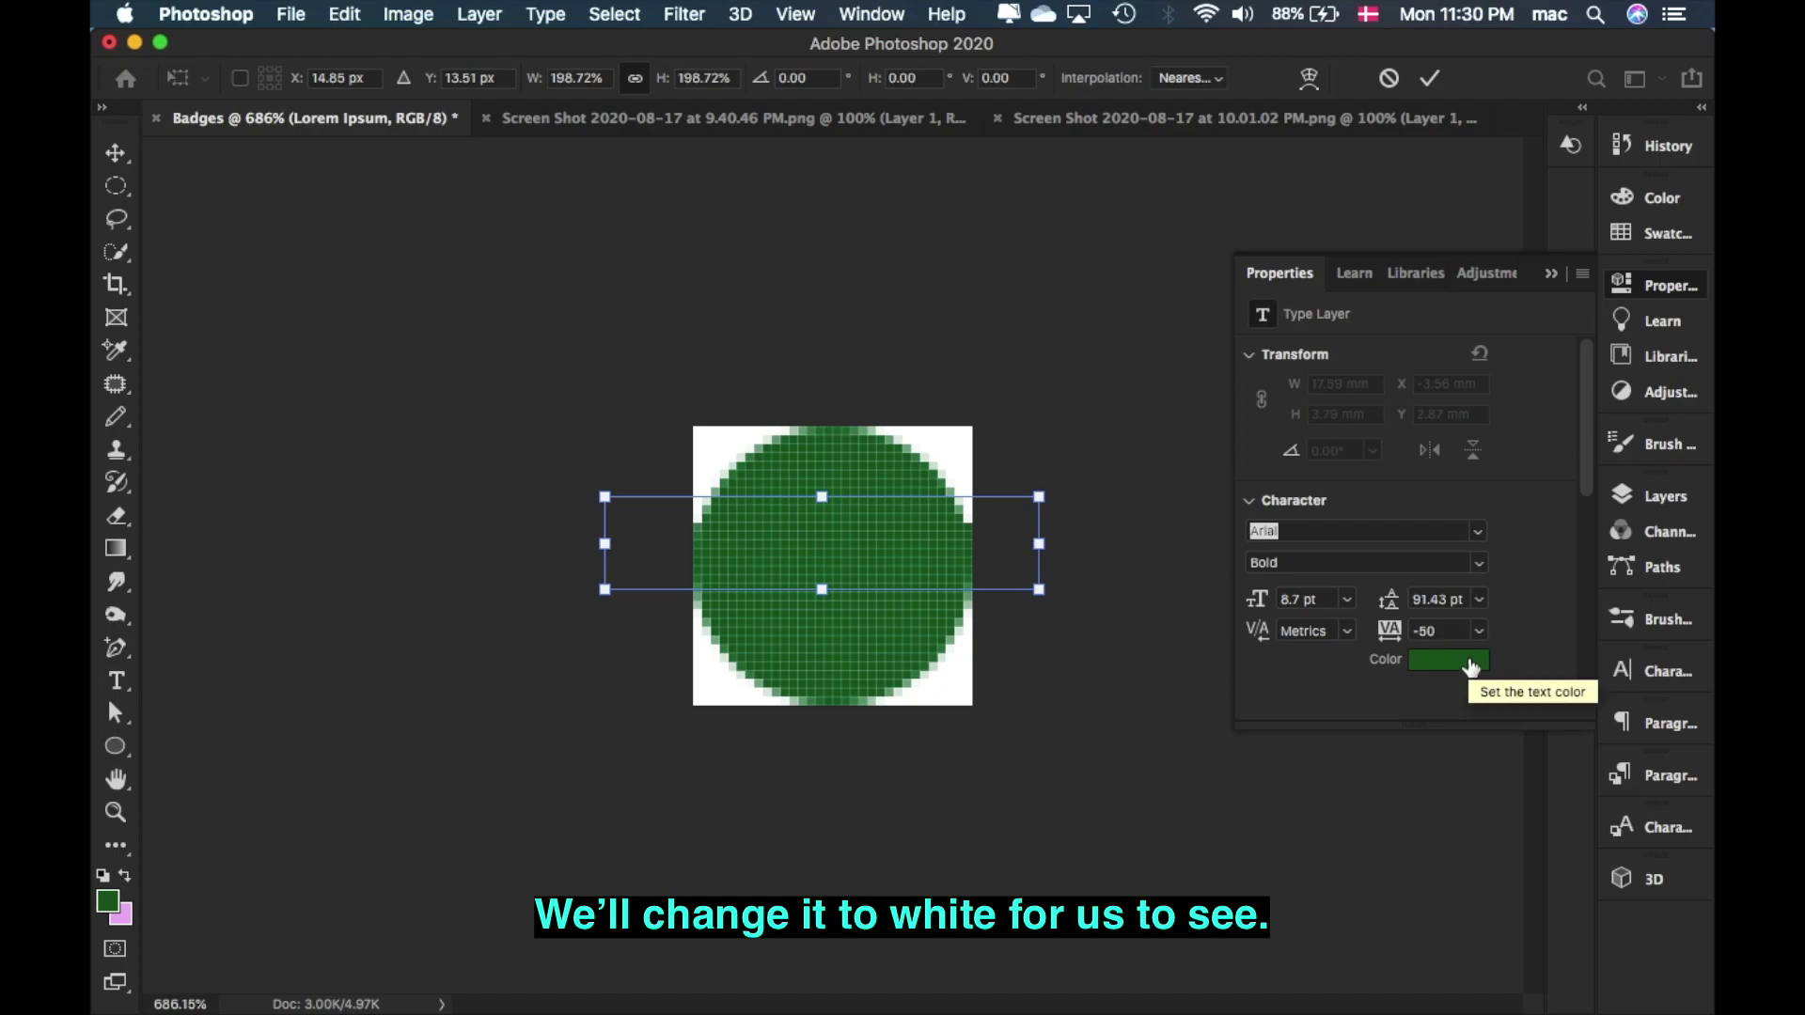
pyautogui.click(1430, 79)
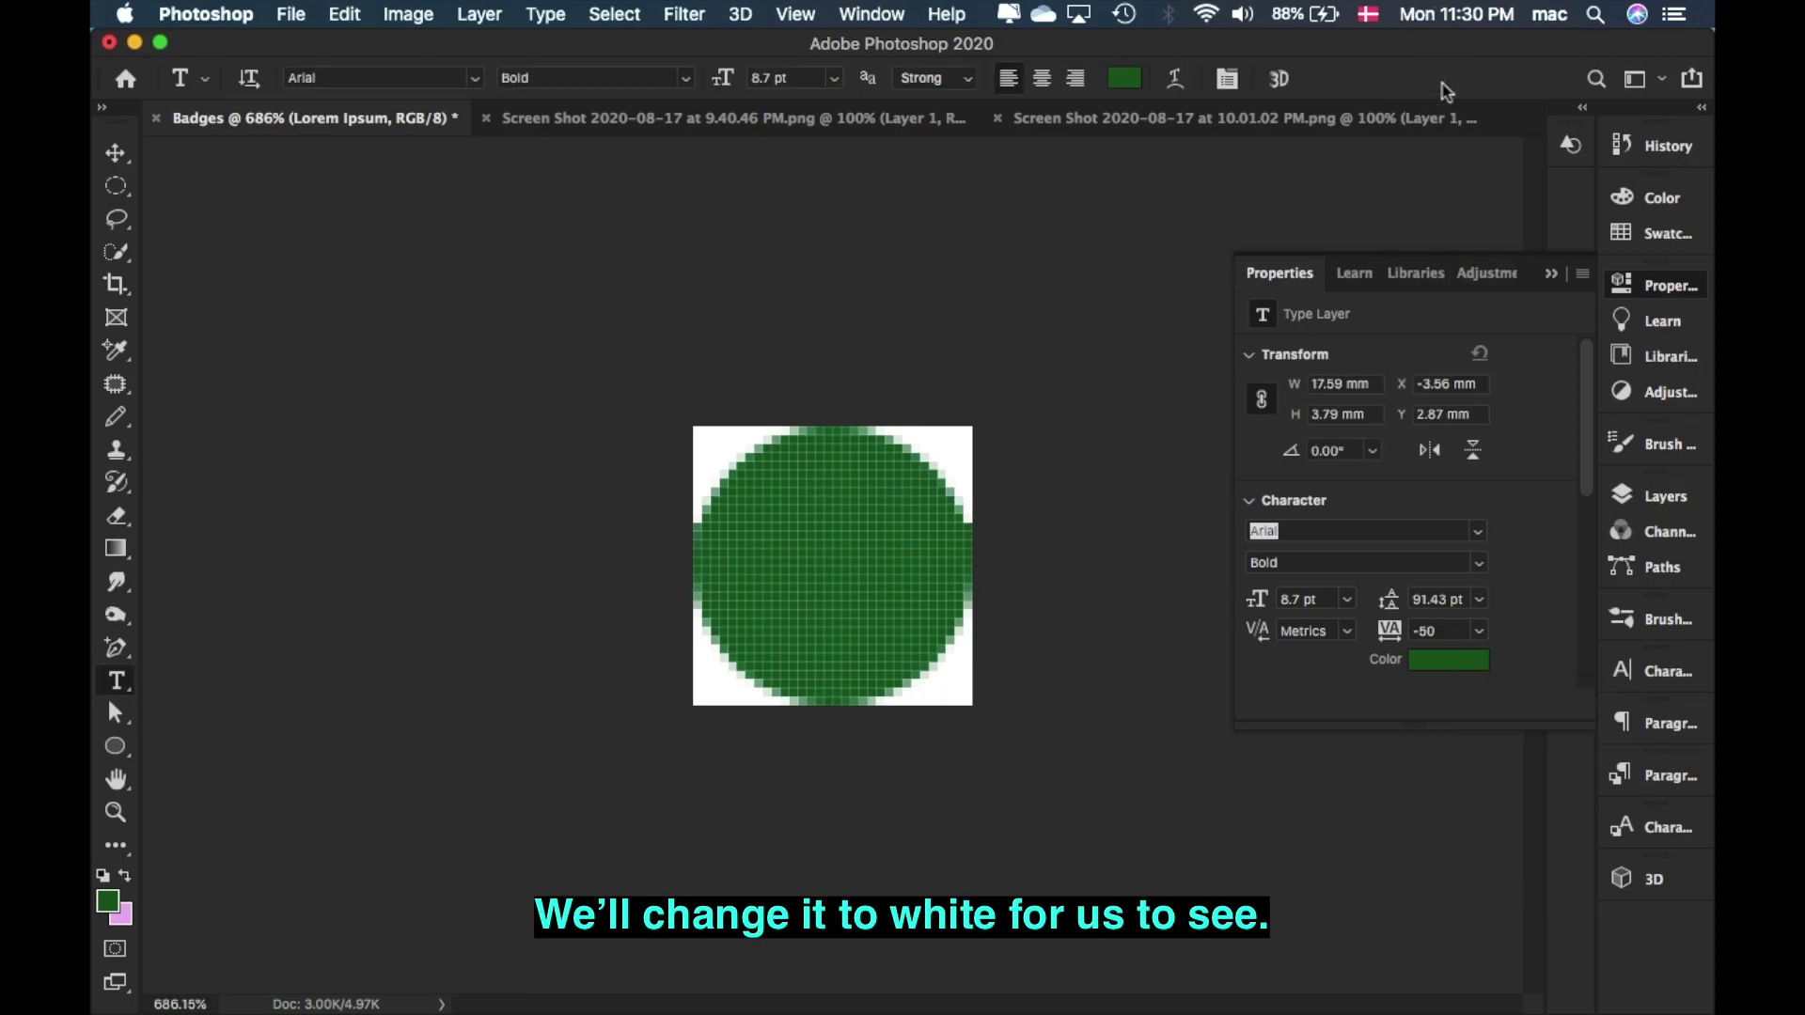
# - Set the text colour to white and delete the Lorem Ipsum placeholder words
pyautogui.click(1471, 671)
pyautogui.moveTo(1080, 407); pyautogui.dragTo(1011, 338)
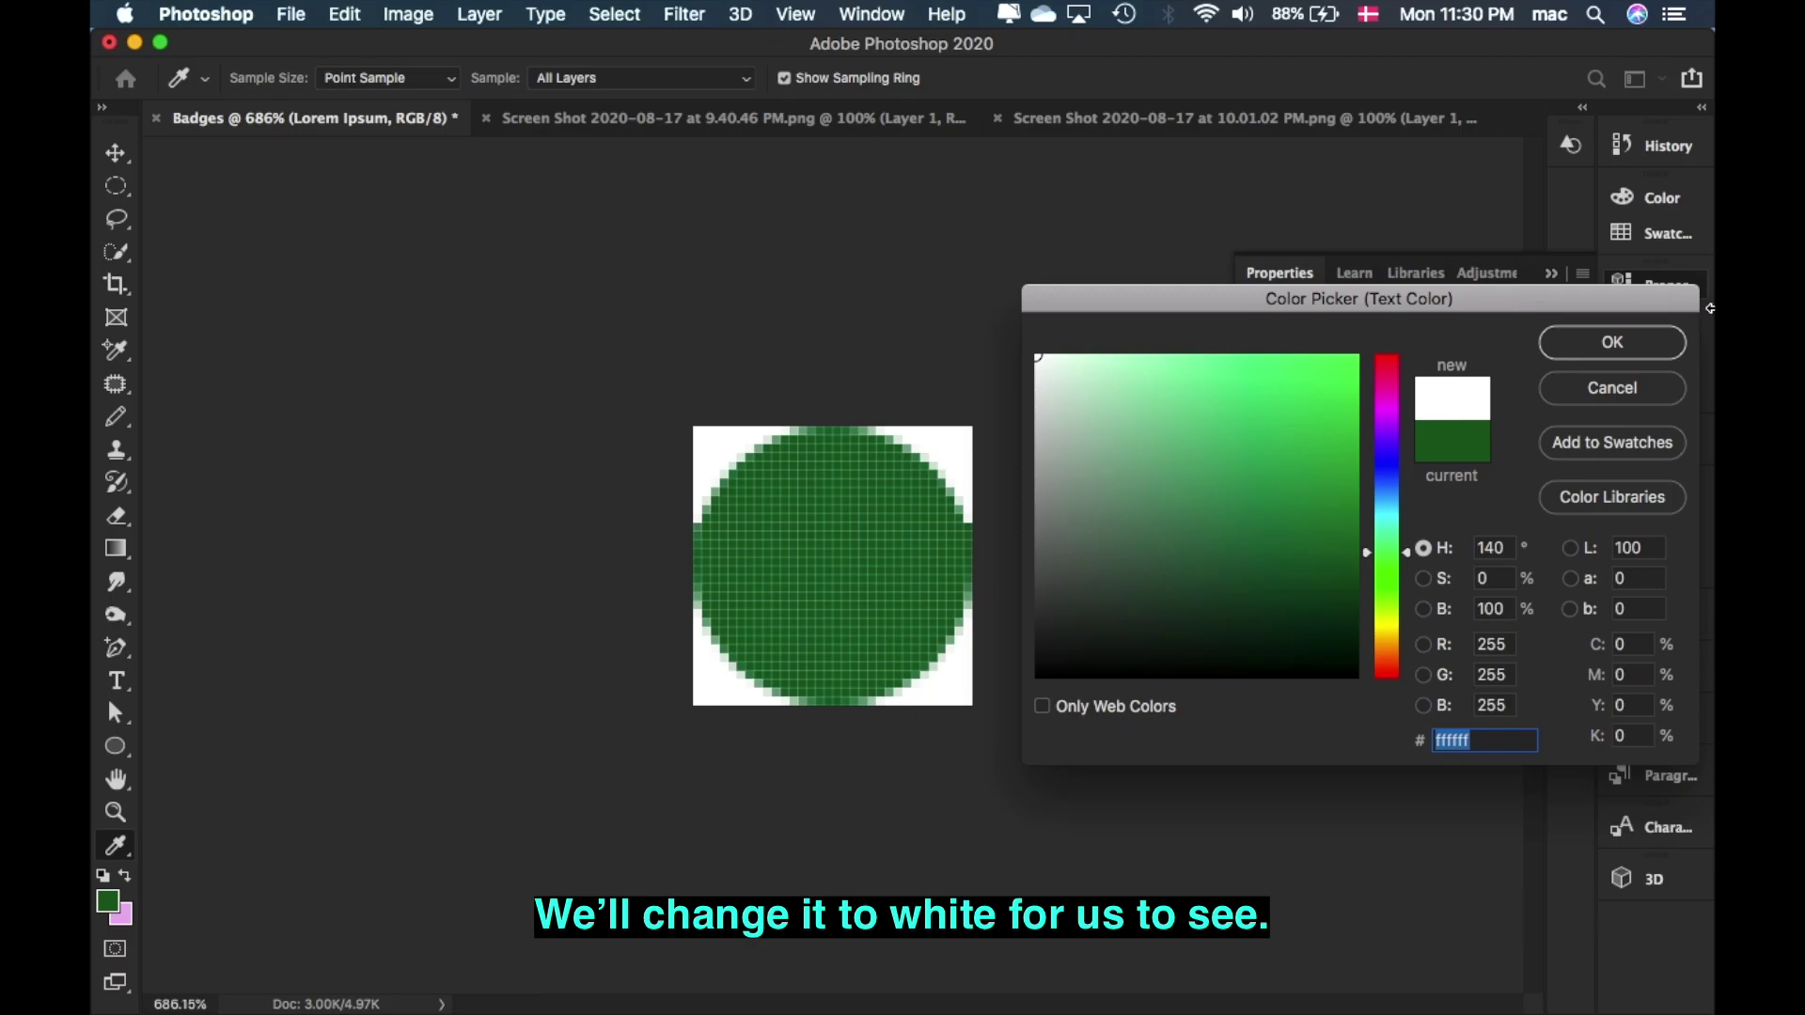
pyautogui.click(1651, 342)
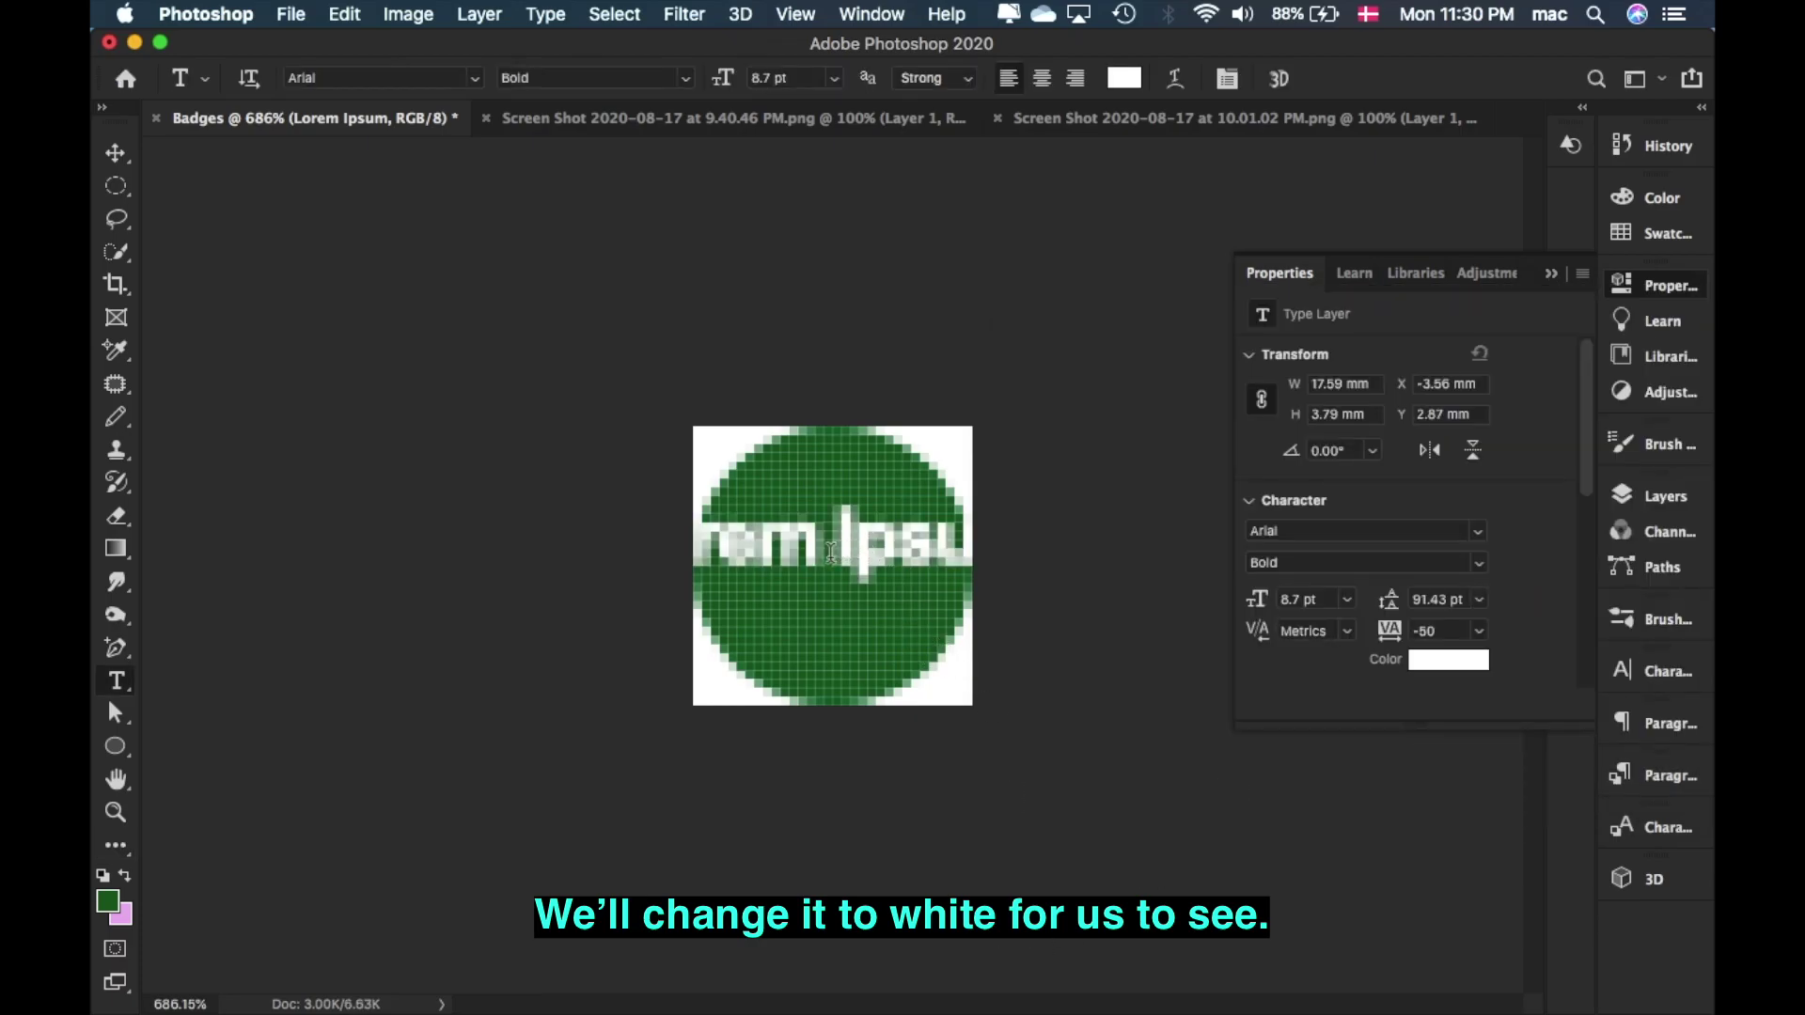
pyautogui.tripleClick(743, 545)
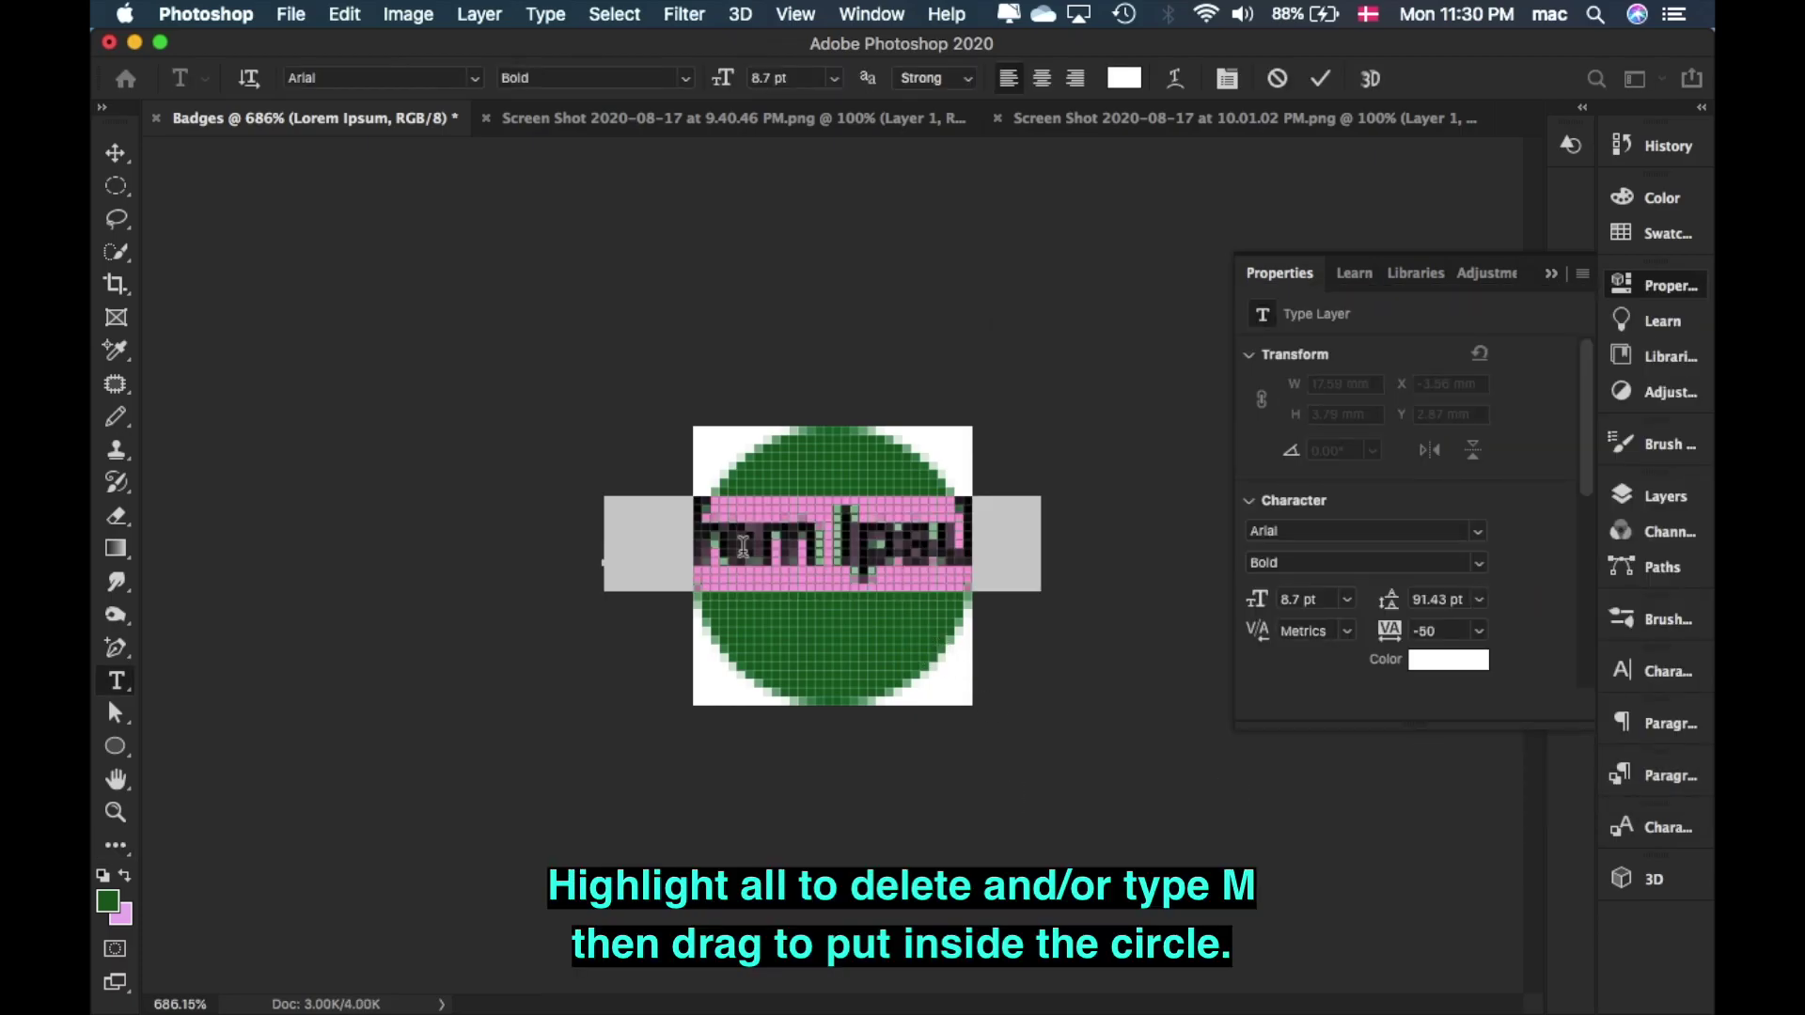
pyautogui.press('BackSpace')
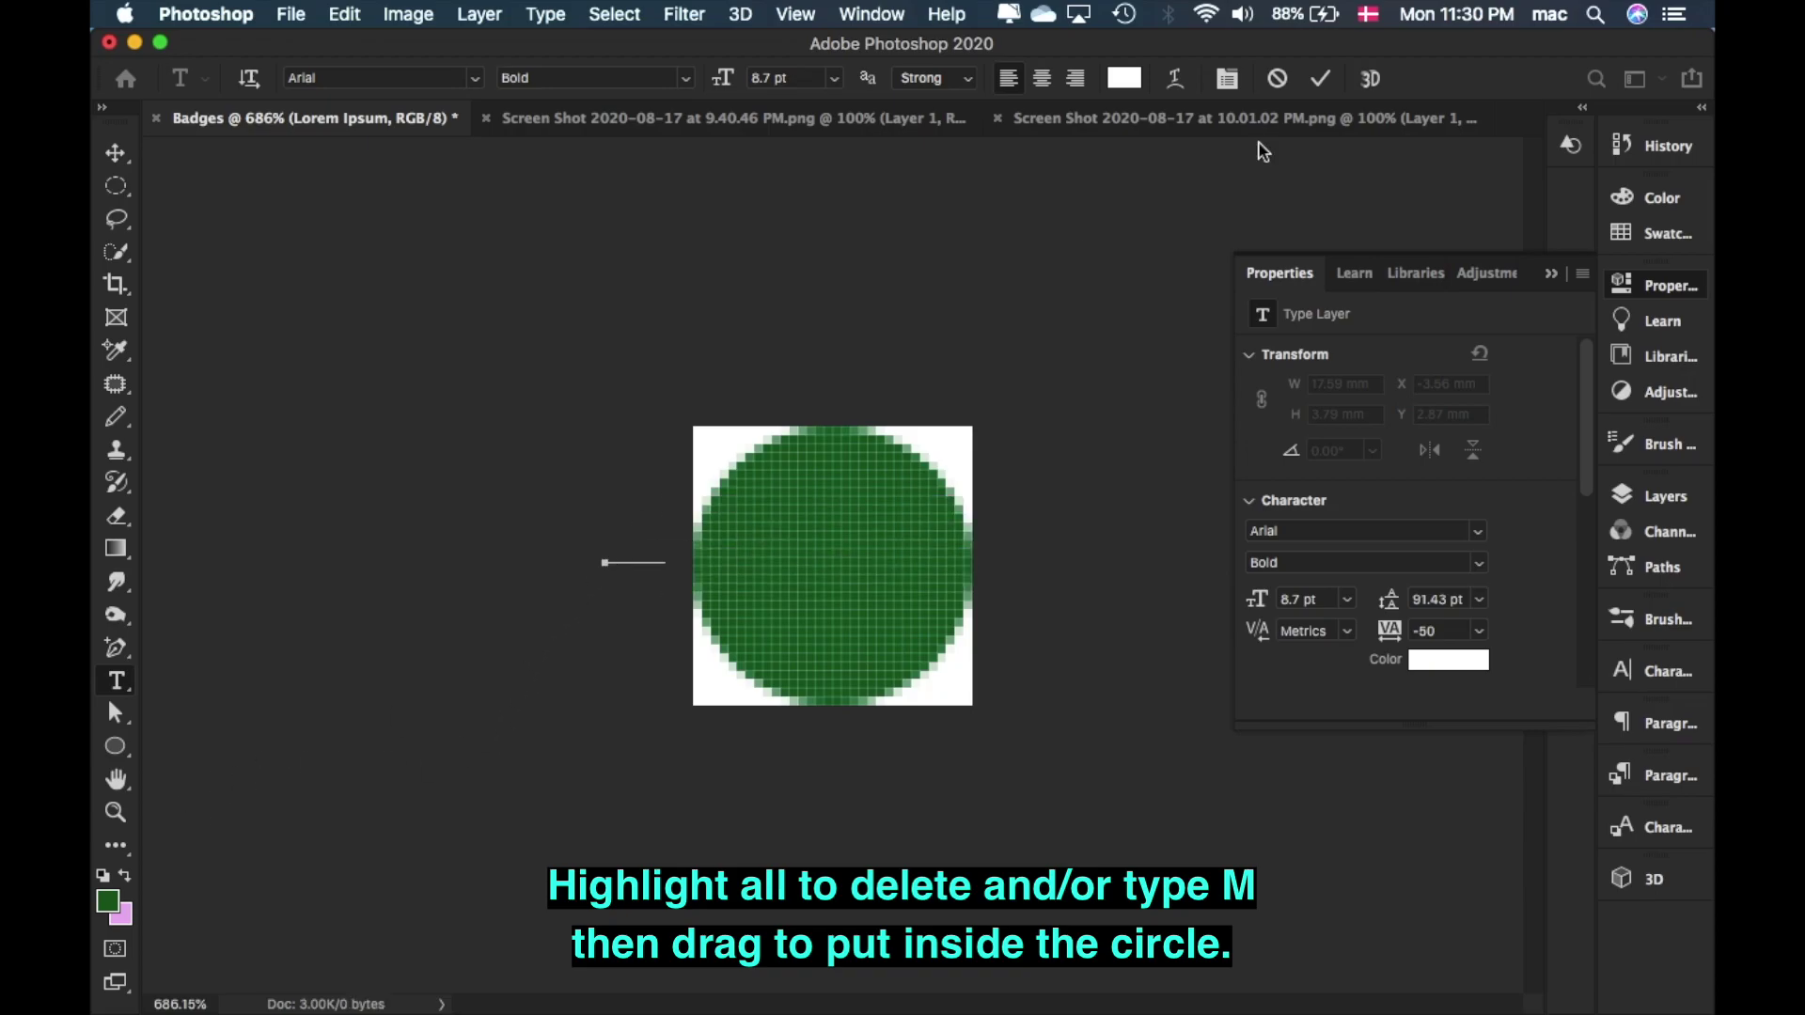
# - Move the white bold M into the green circle's left side, scaled to 10.7 pt
pyautogui.click(1320, 78)
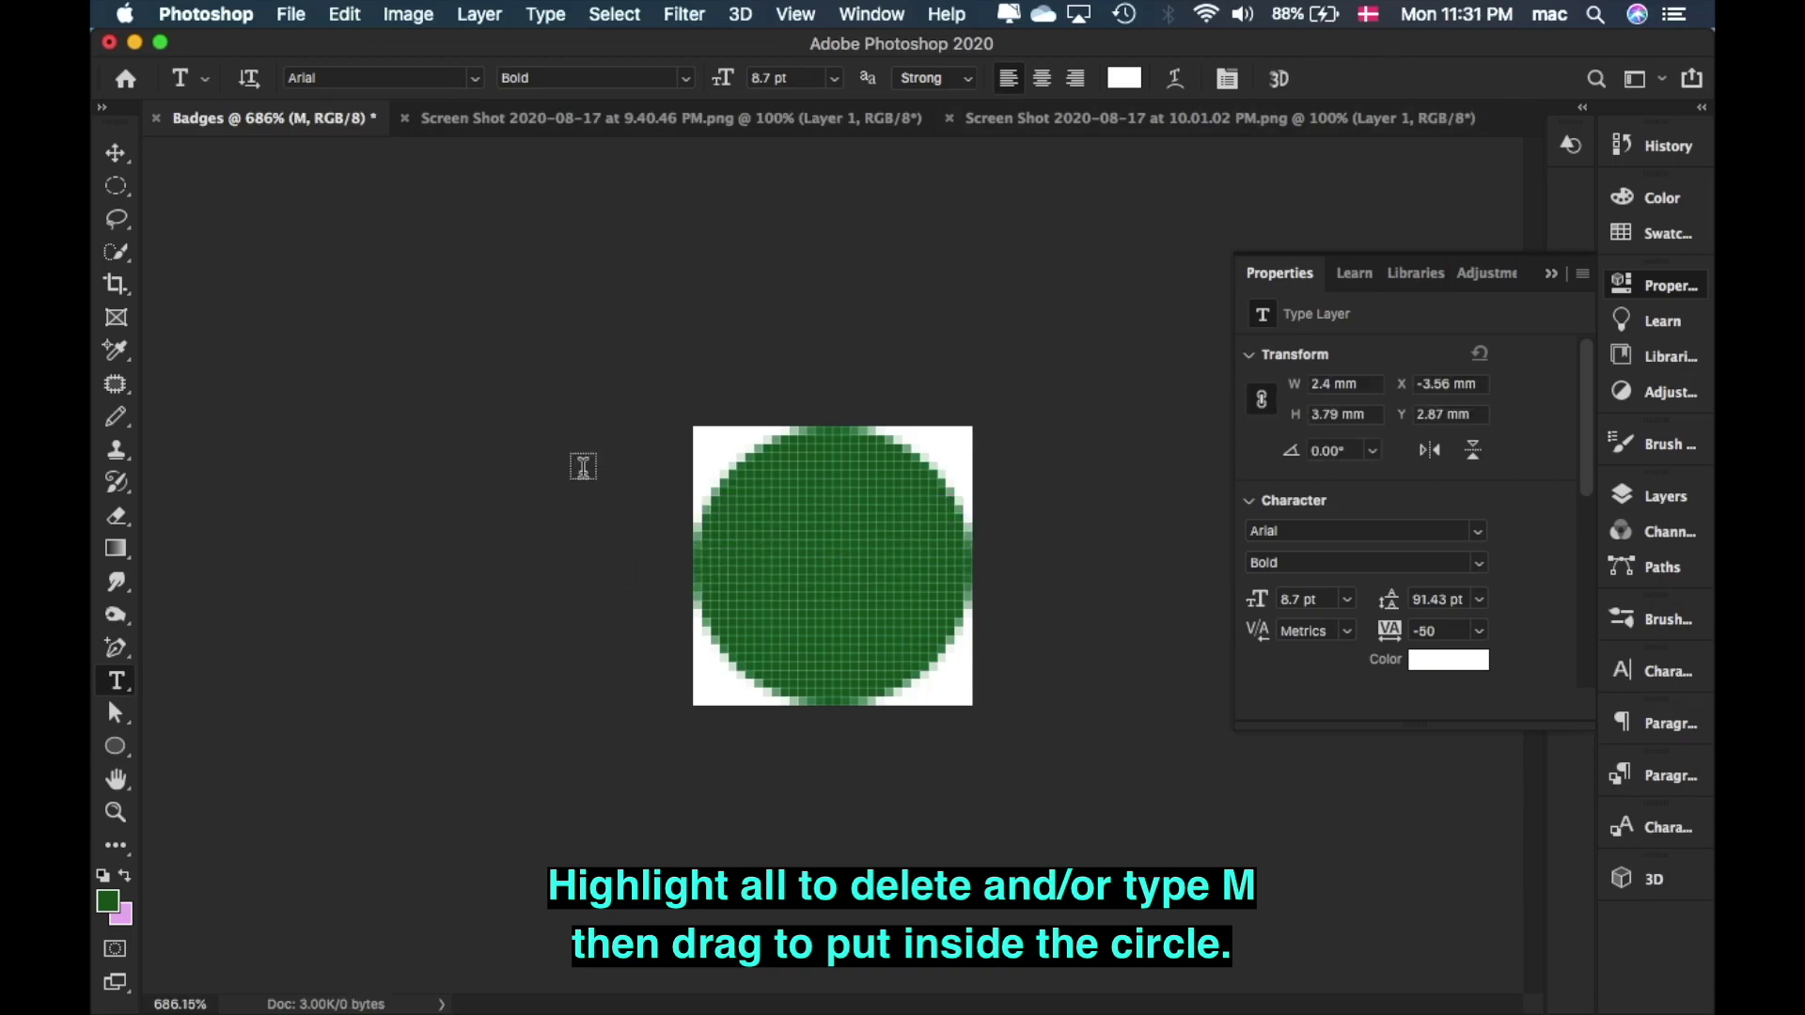
pyautogui.click(117, 152)
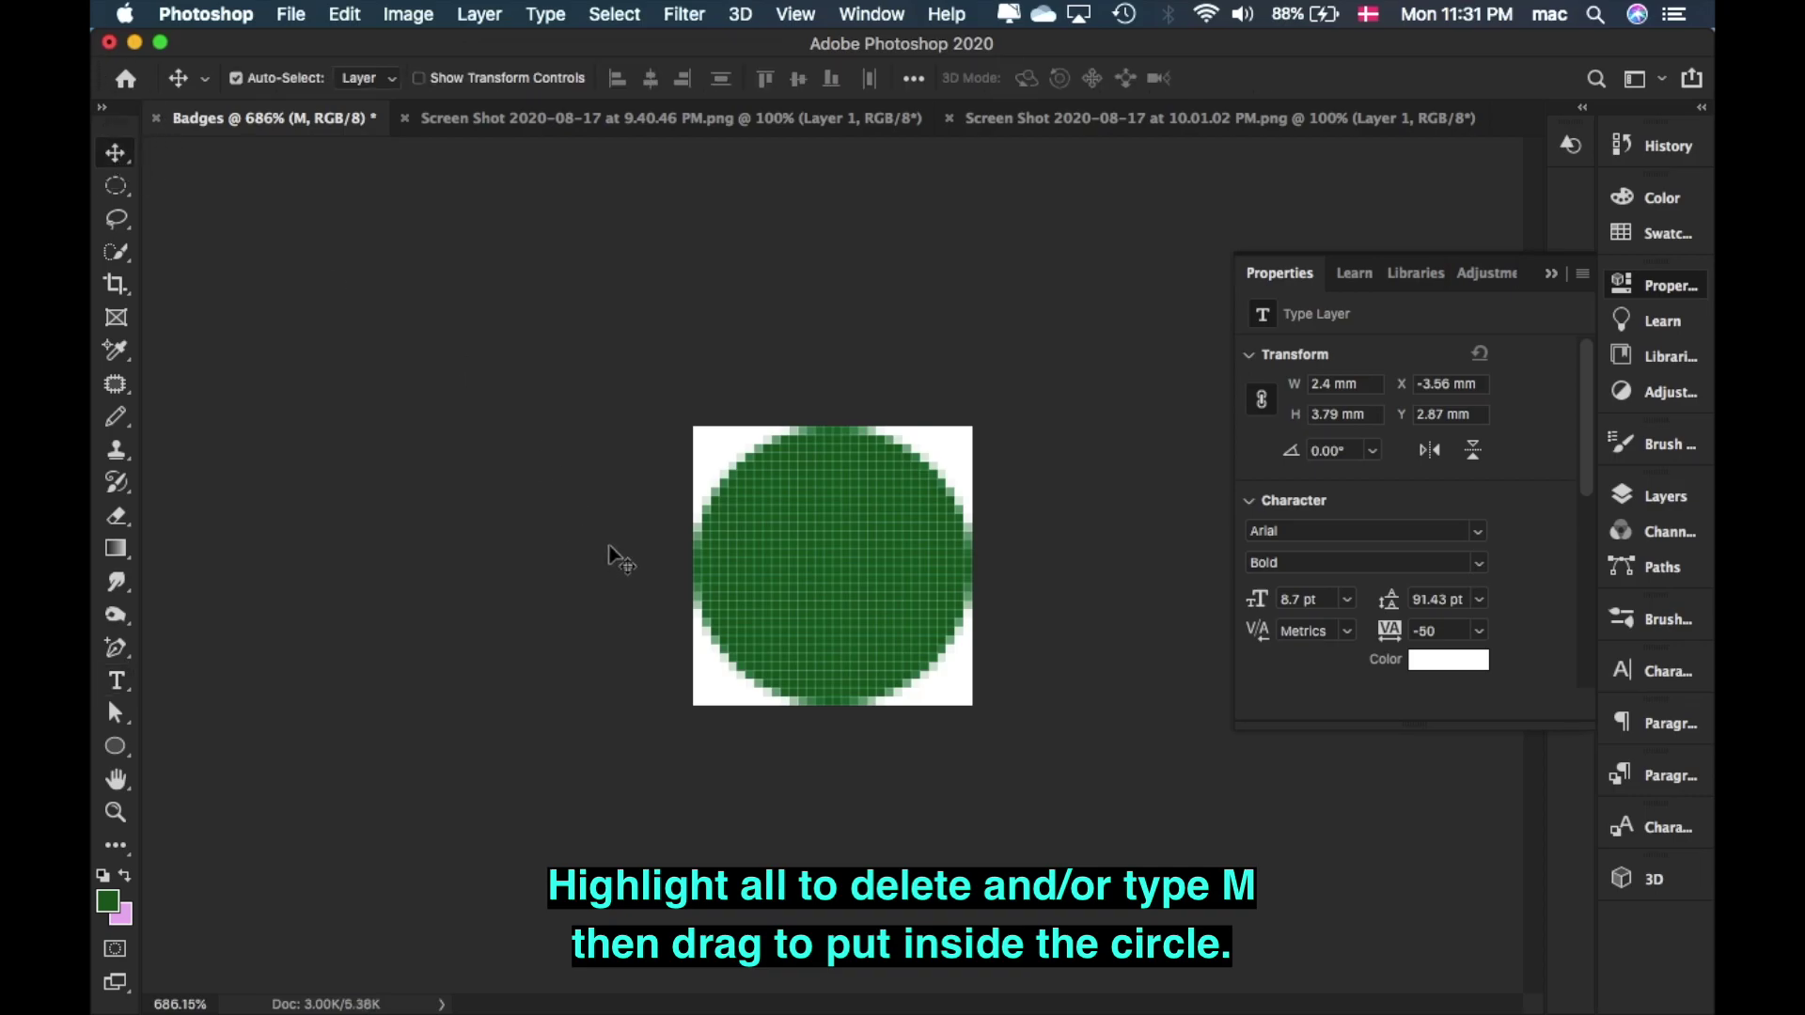
pyautogui.press('super+t')
pyautogui.moveTo(639, 553); pyautogui.dragTo(858, 598)
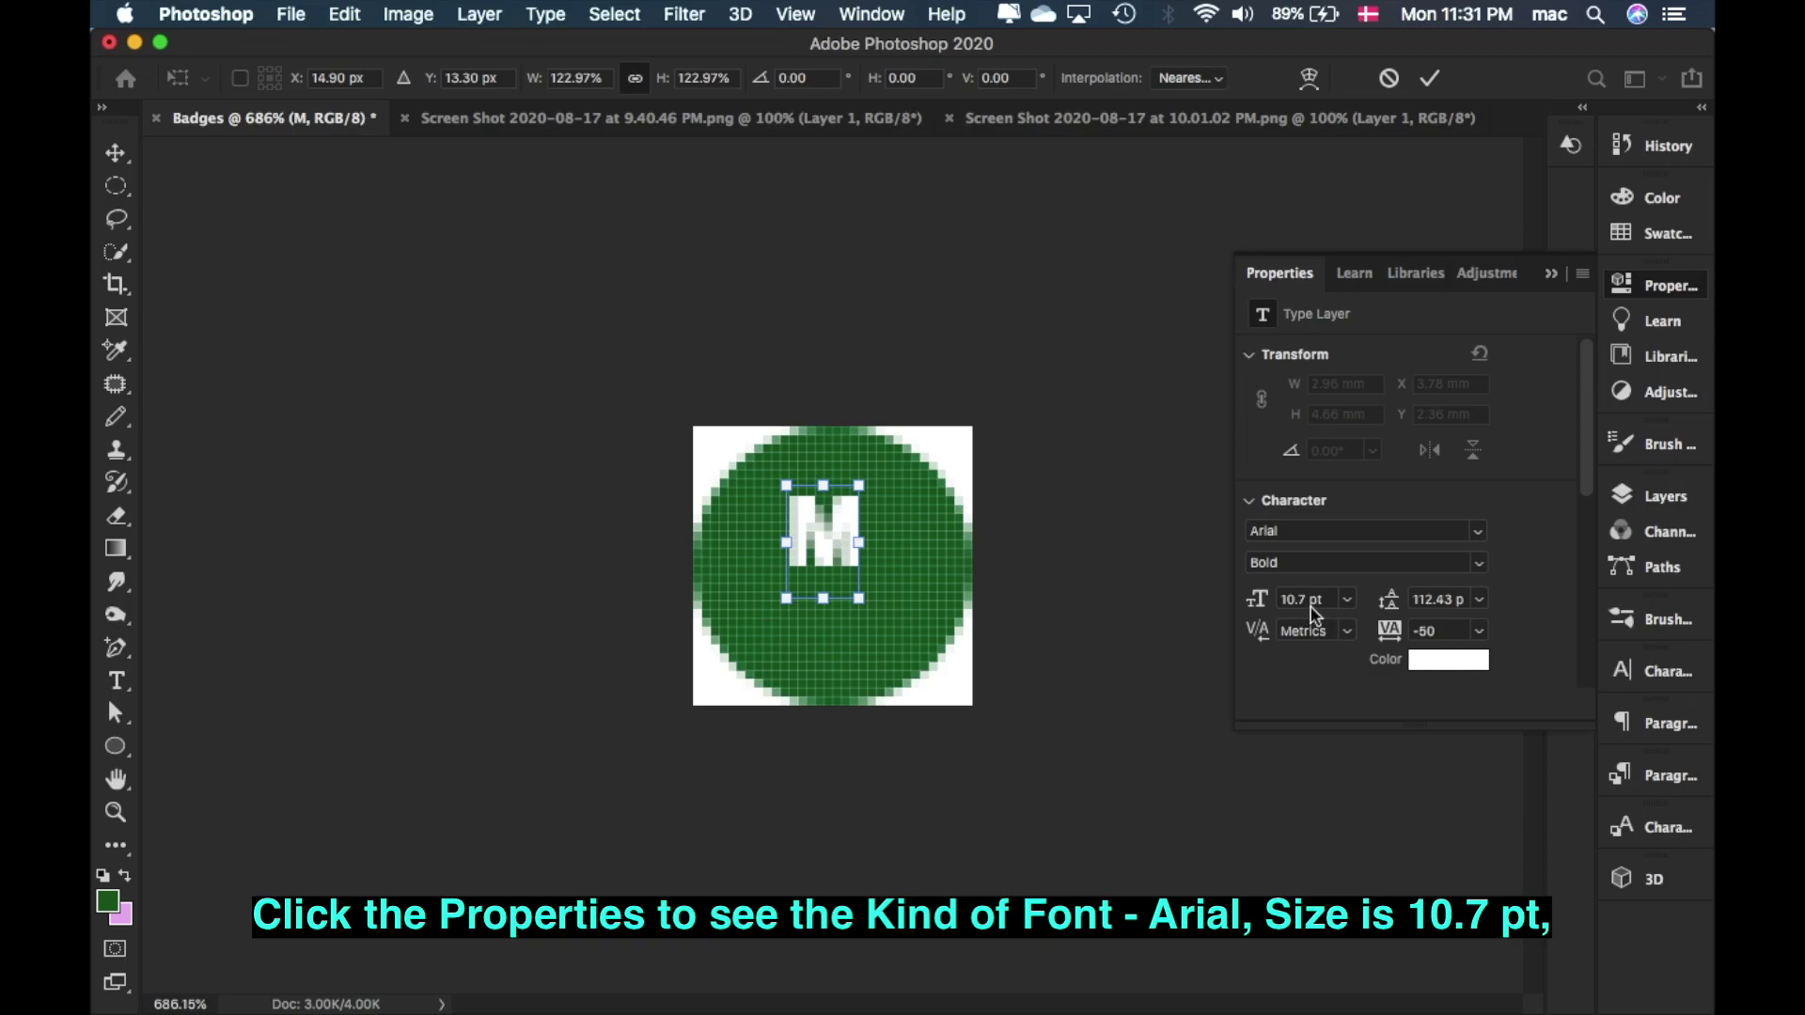
pyautogui.press('Return')
pyautogui.moveTo(814, 542); pyautogui.dragTo(746, 569)
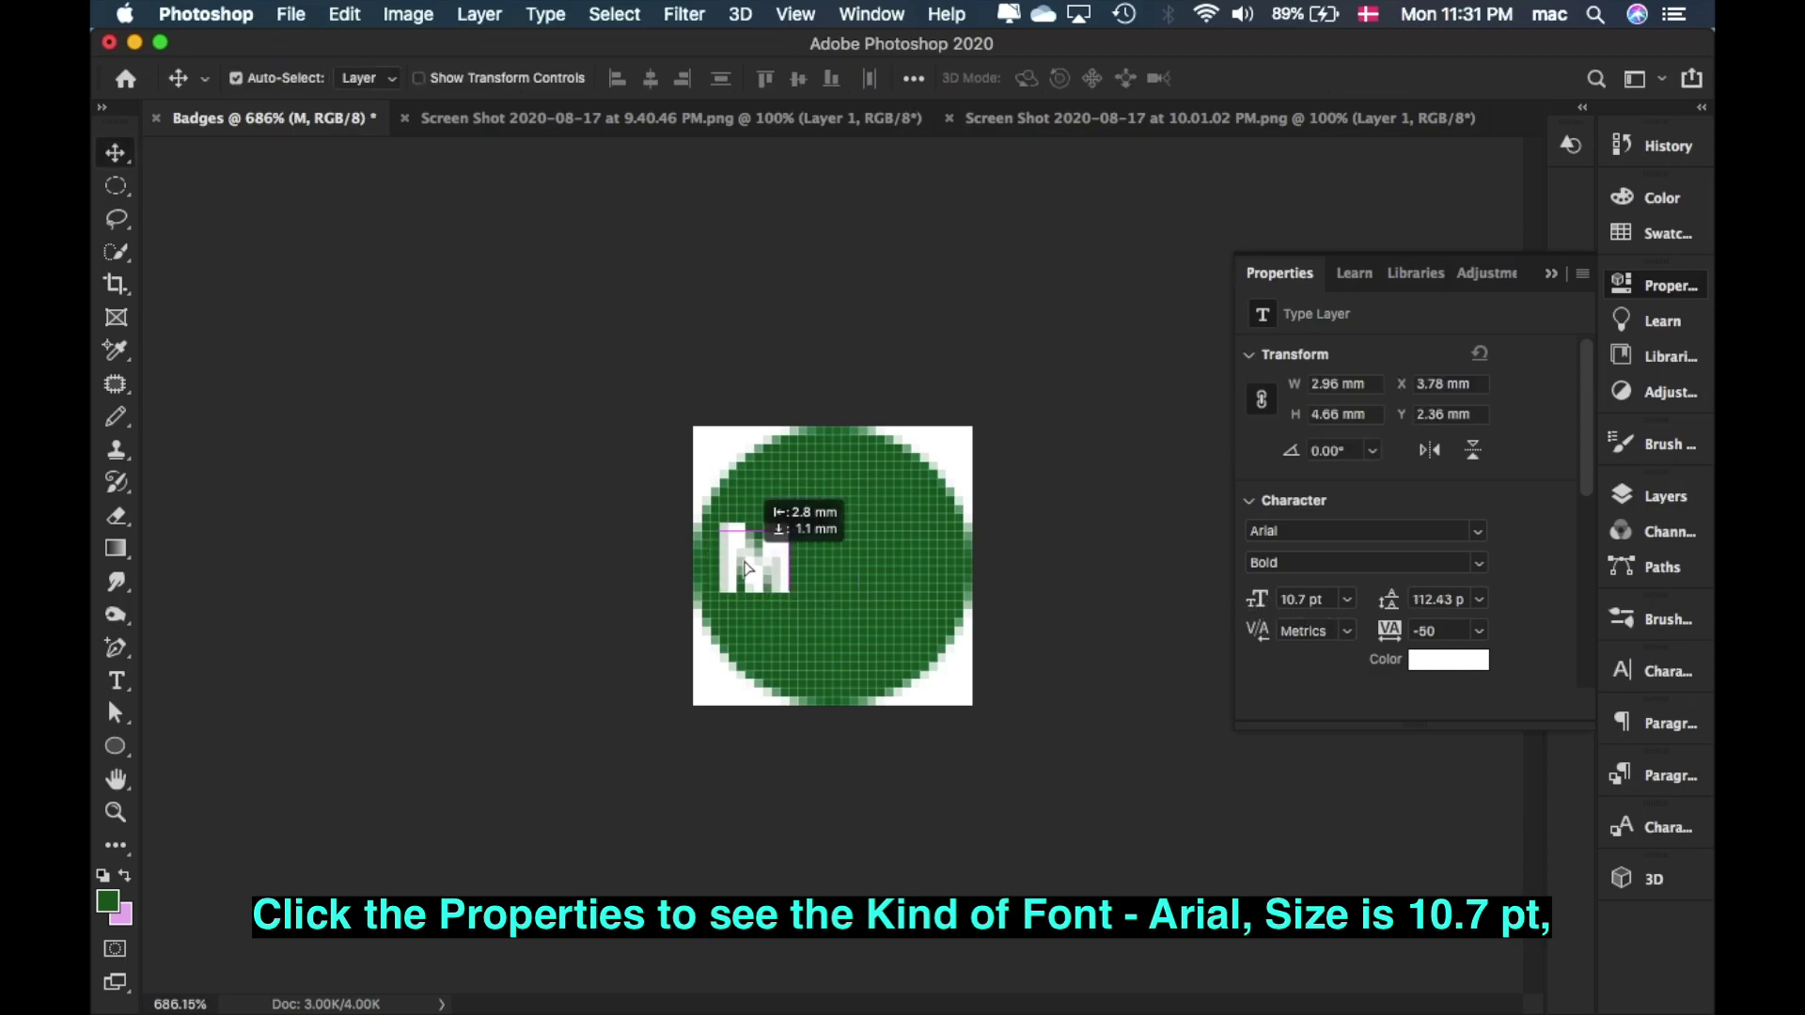
pyautogui.doubleClick(747, 569)
pyautogui.press('super+Return')
pyautogui.press('v')
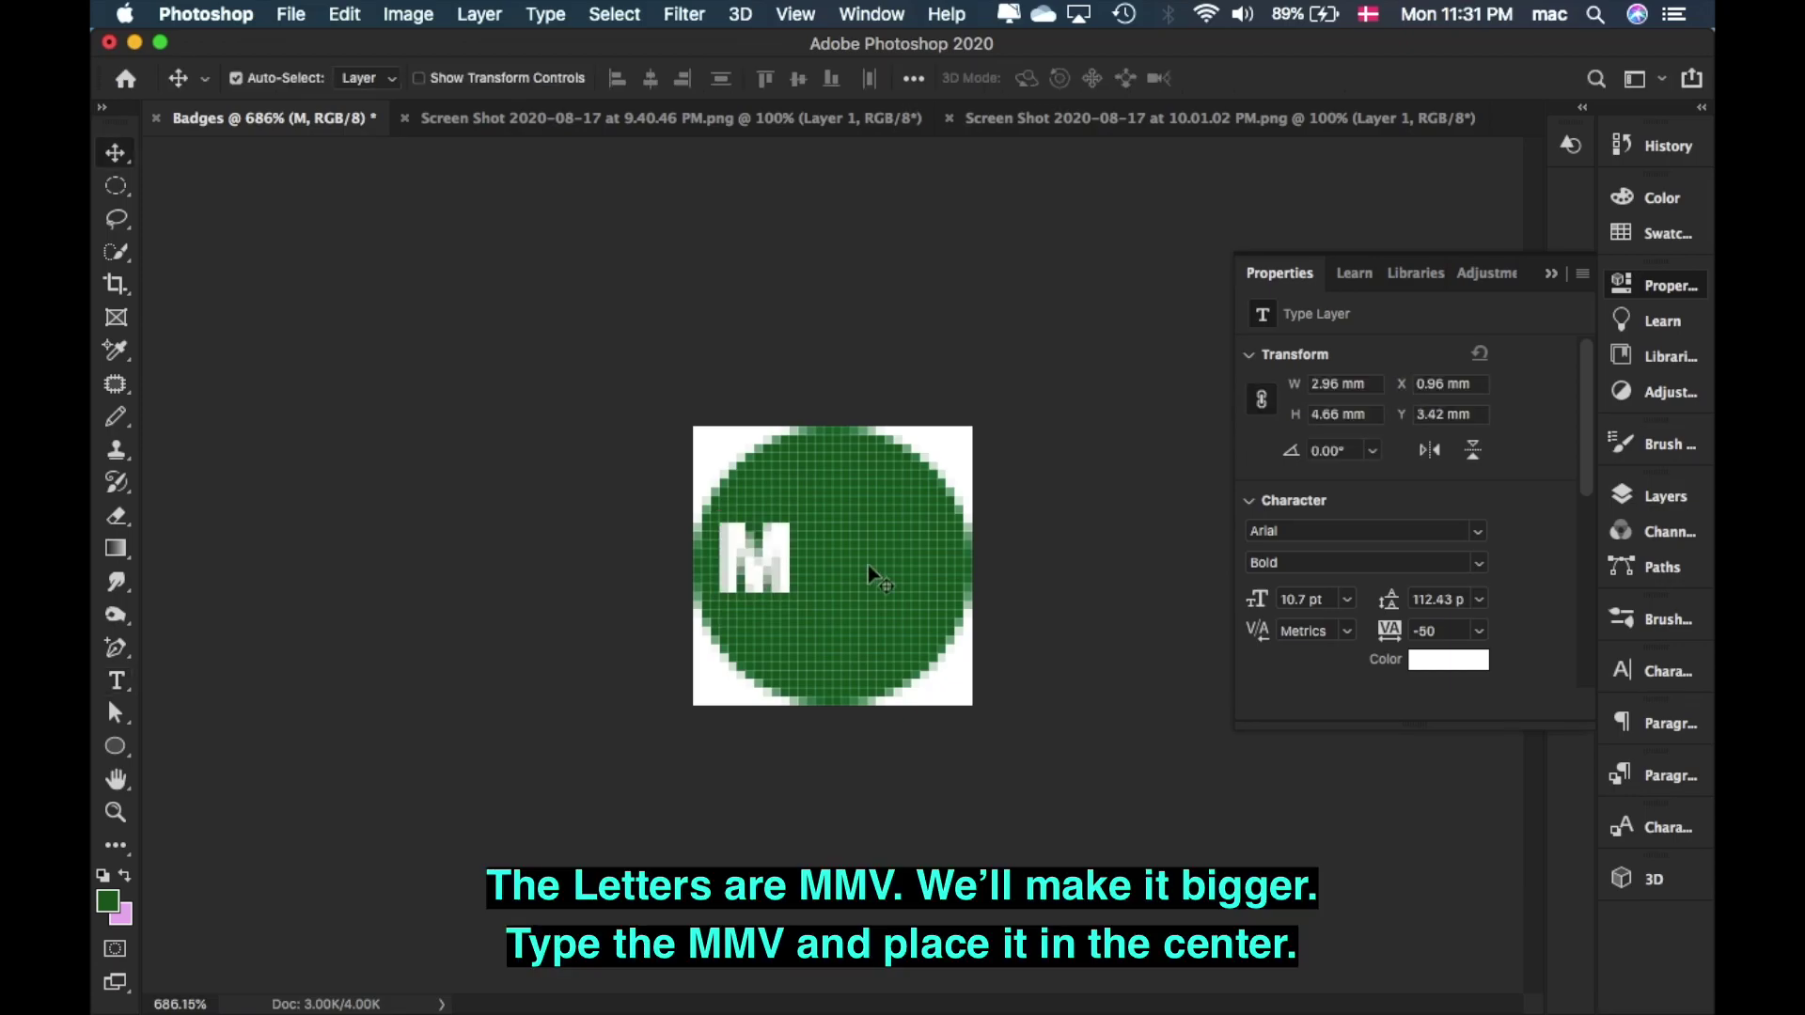
# - Enlarge the M to 15.7 pt and shift it left and down in the circle
pyautogui.doubleClick(749, 556)
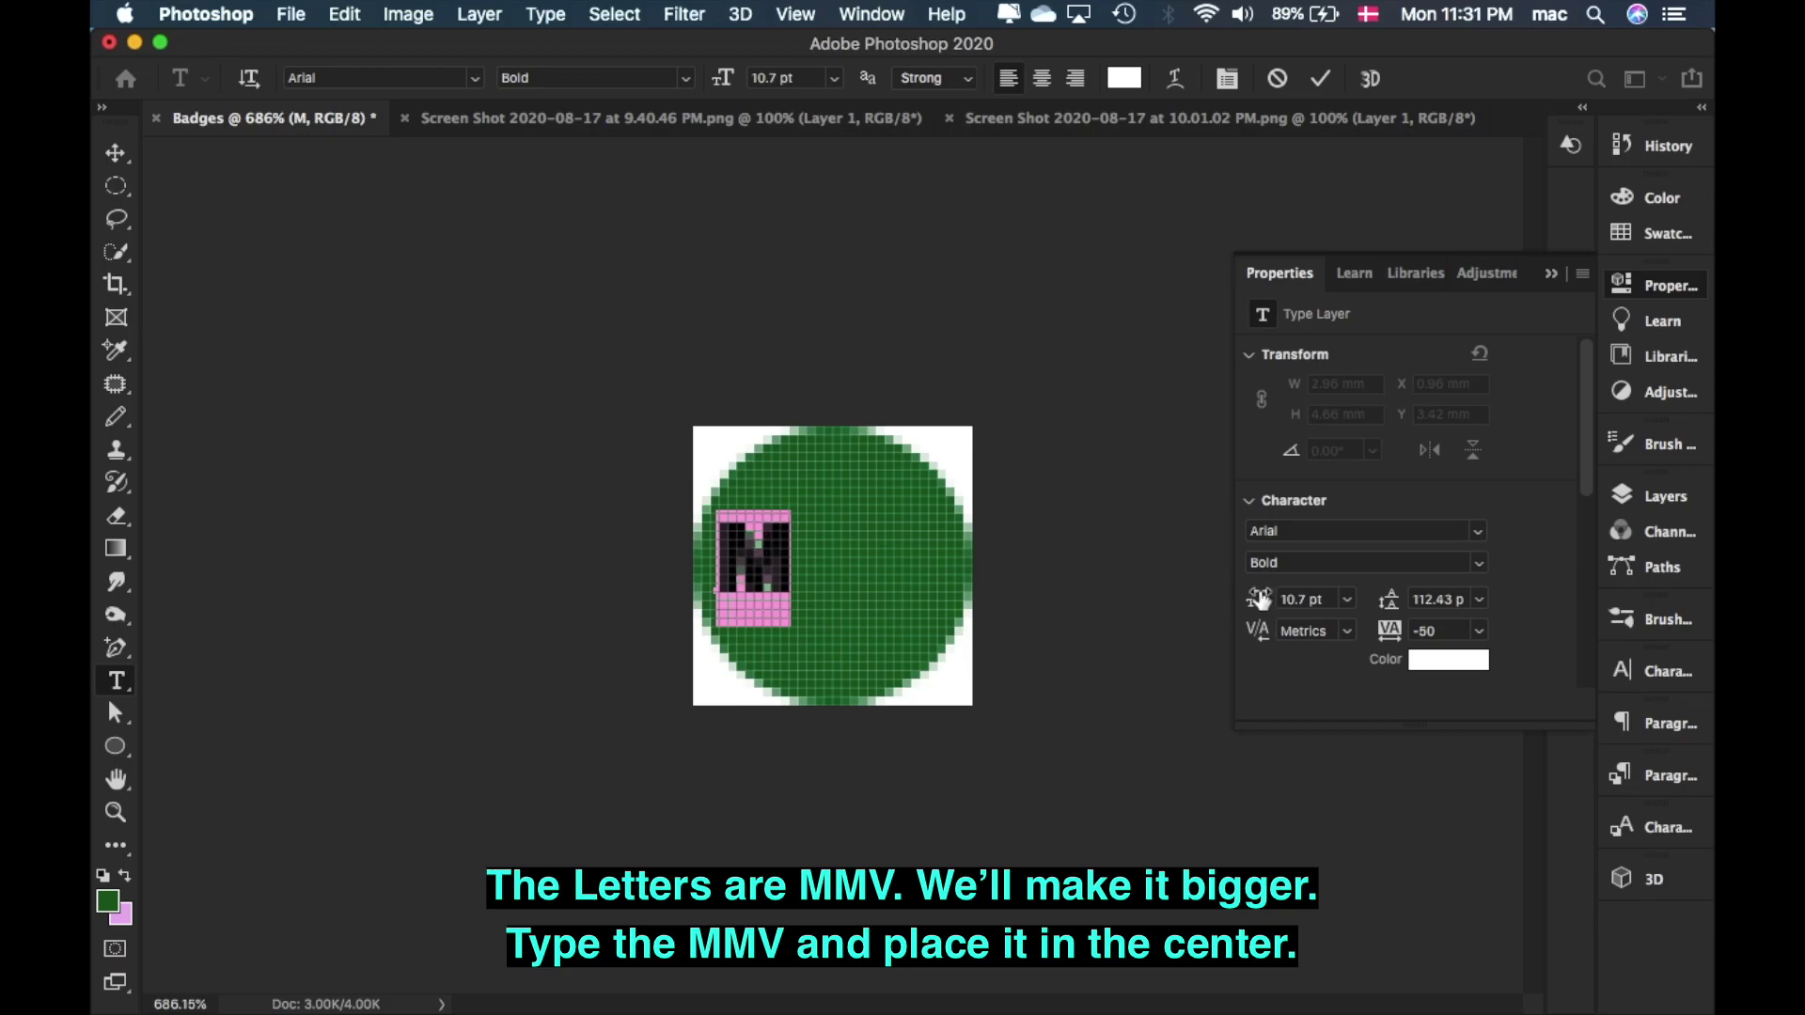
pyautogui.moveTo(1257, 594); pyautogui.dragTo(1265, 594)
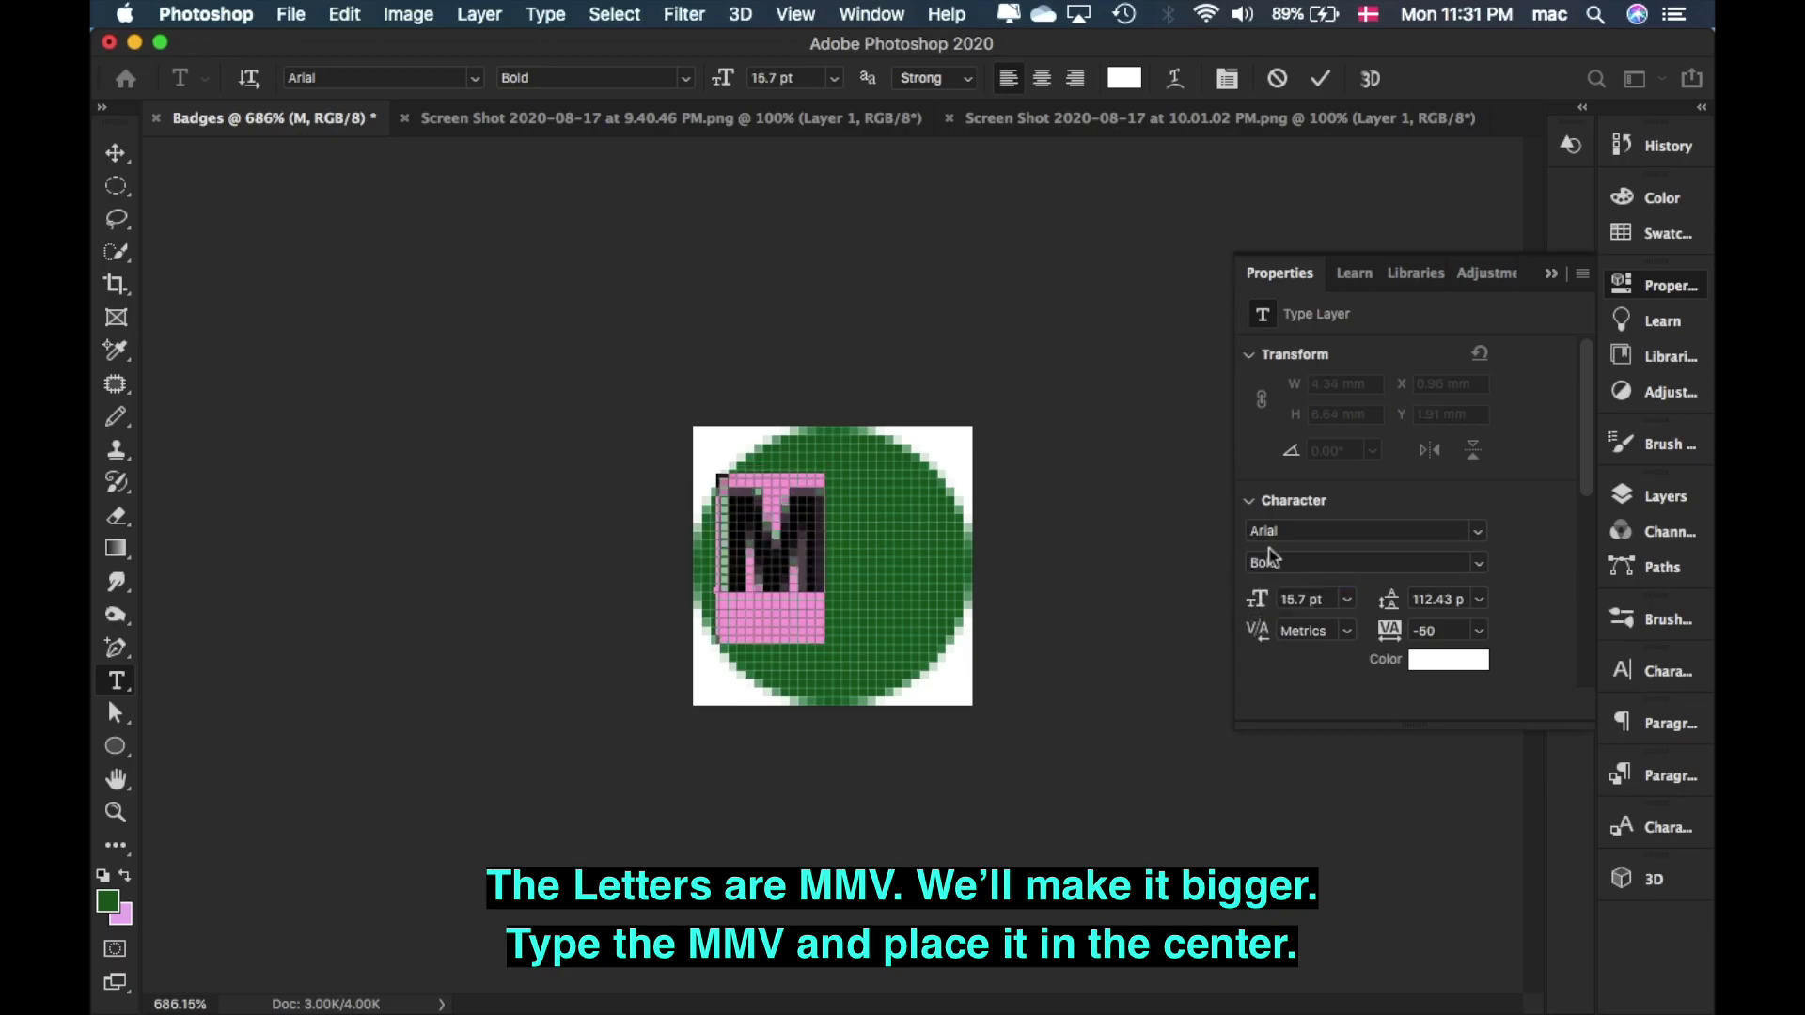
pyautogui.click(1320, 78)
pyautogui.press('v')
pyautogui.moveTo(806, 528); pyautogui.dragTo(780, 553)
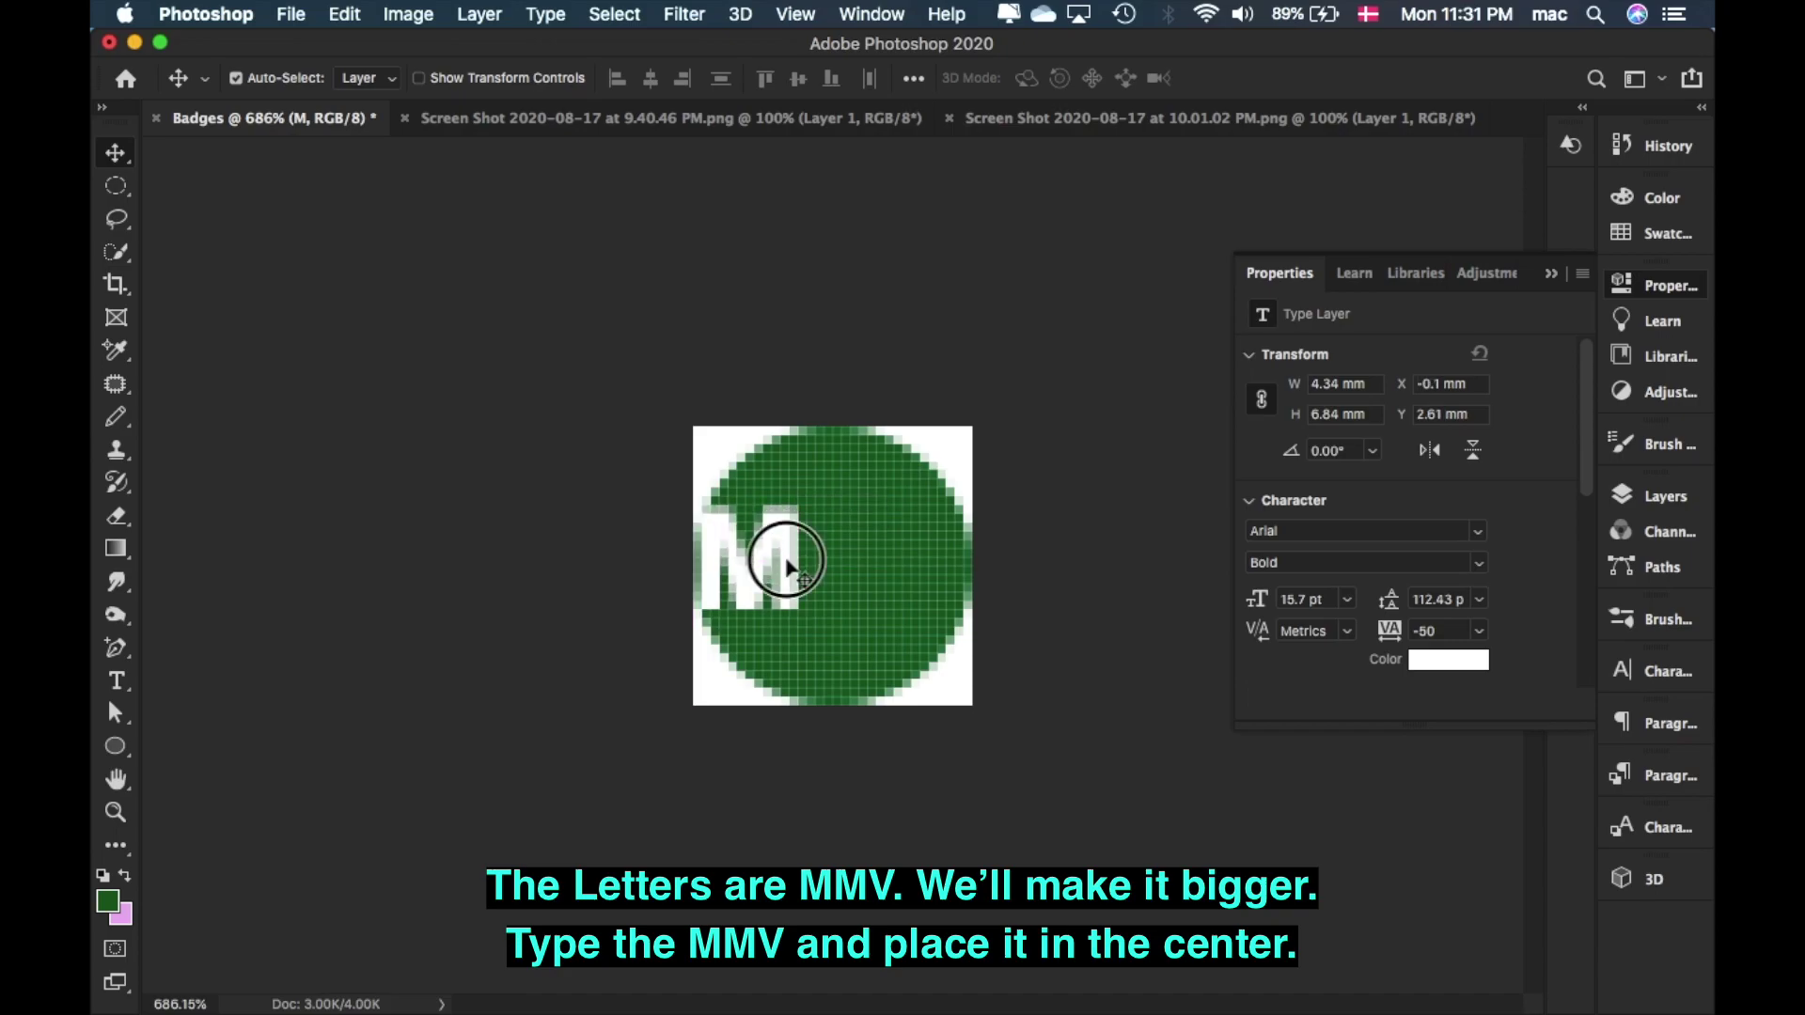
# - Change the text to MMV, centre it across the circle, and scale it to 91.72%
pyautogui.doubleClick(797, 564)
pyautogui.write('M')
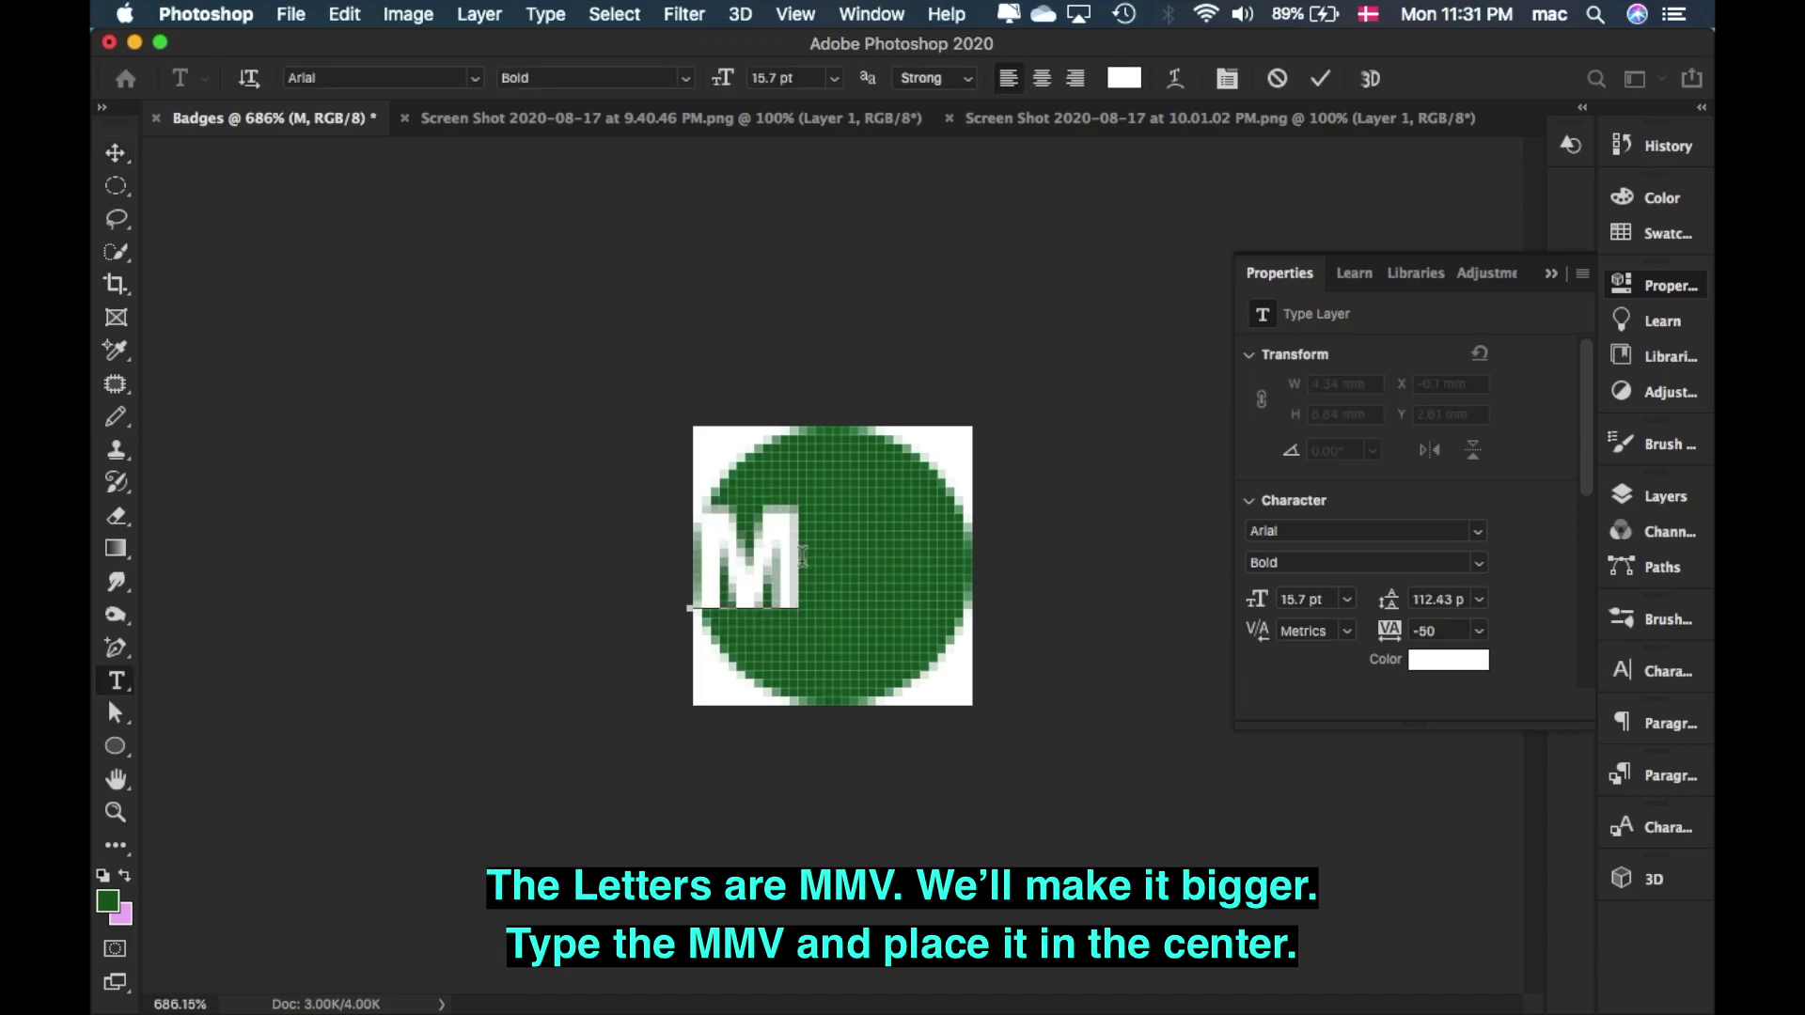
pyautogui.write('m')
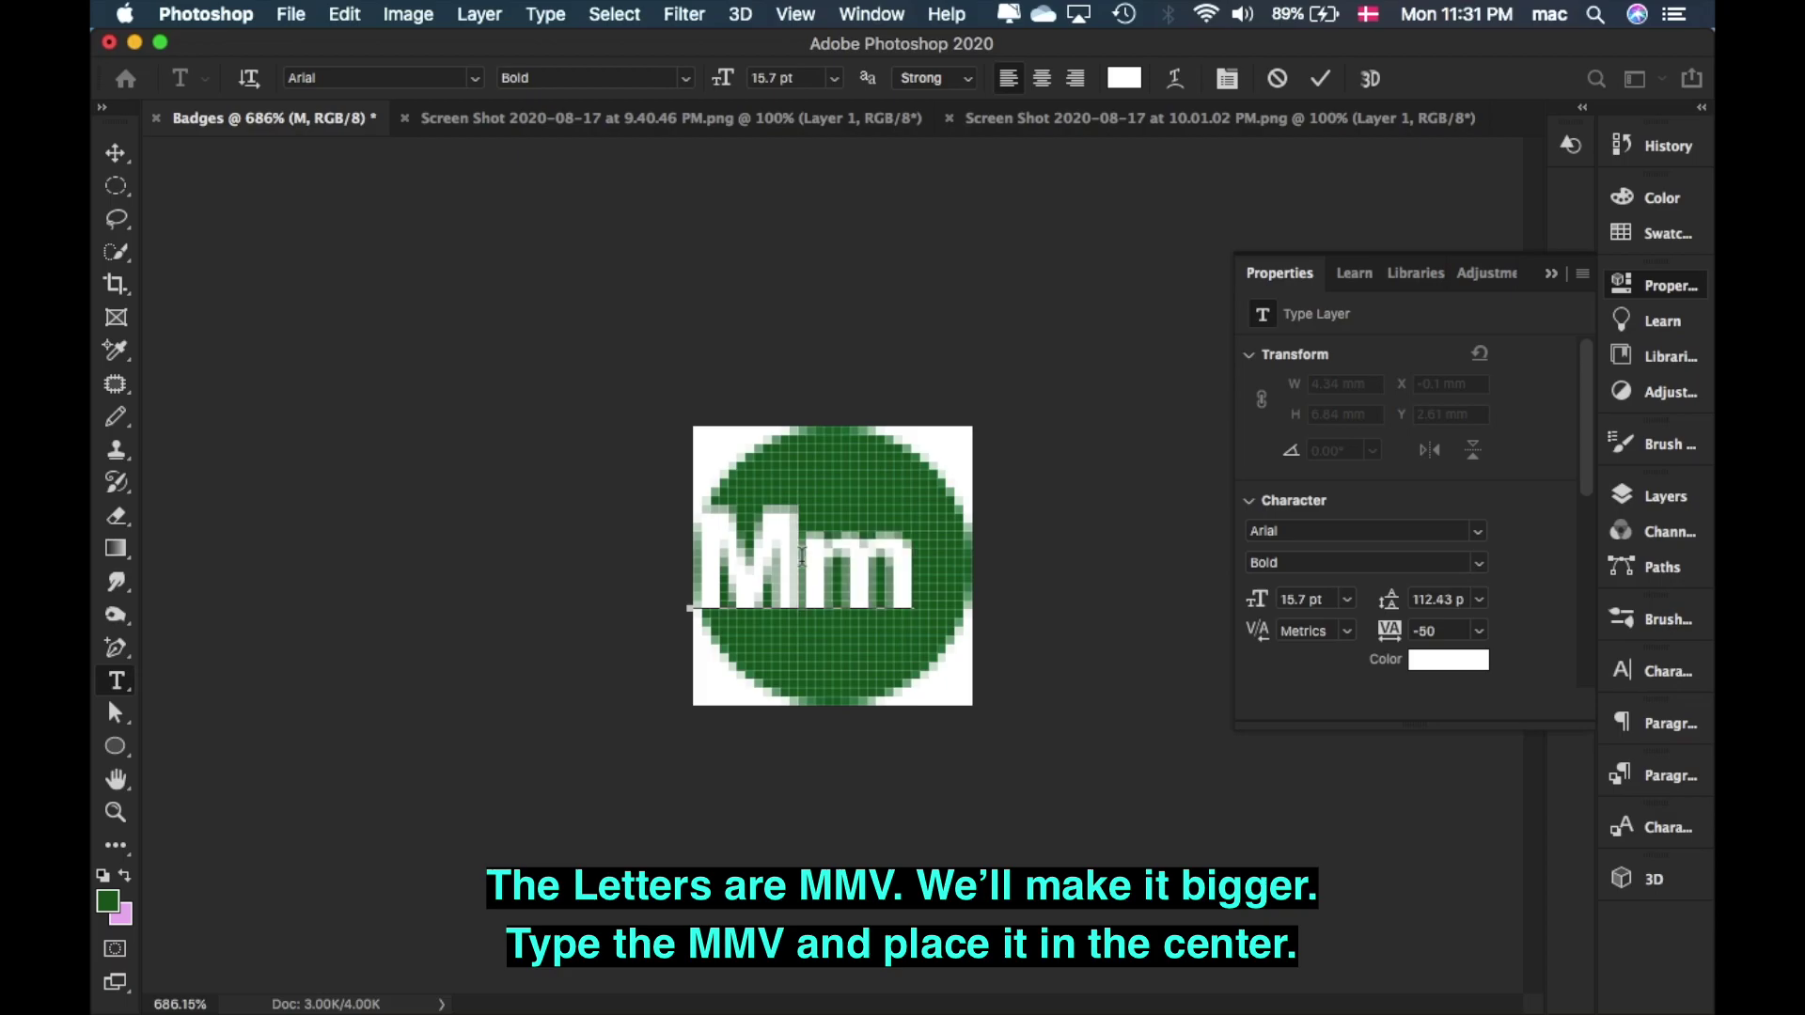
pyautogui.press('BackSpace')
pyautogui.write('M')
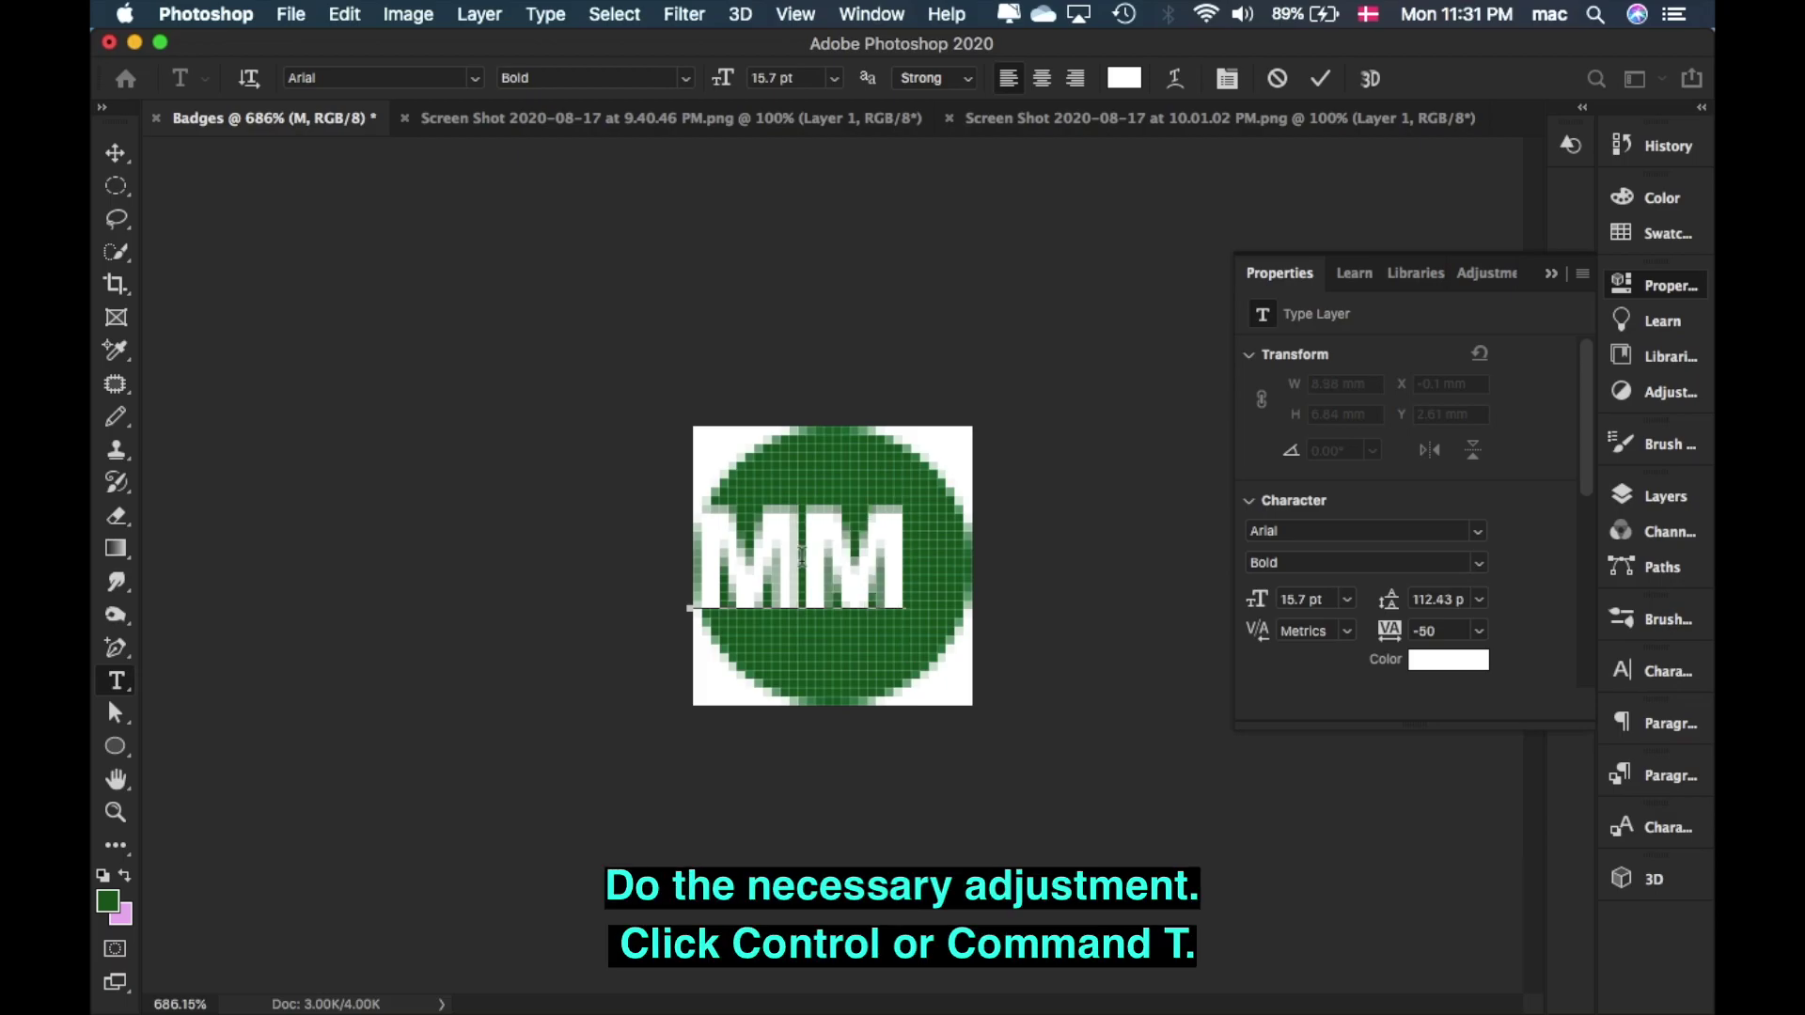
pyautogui.write('M')
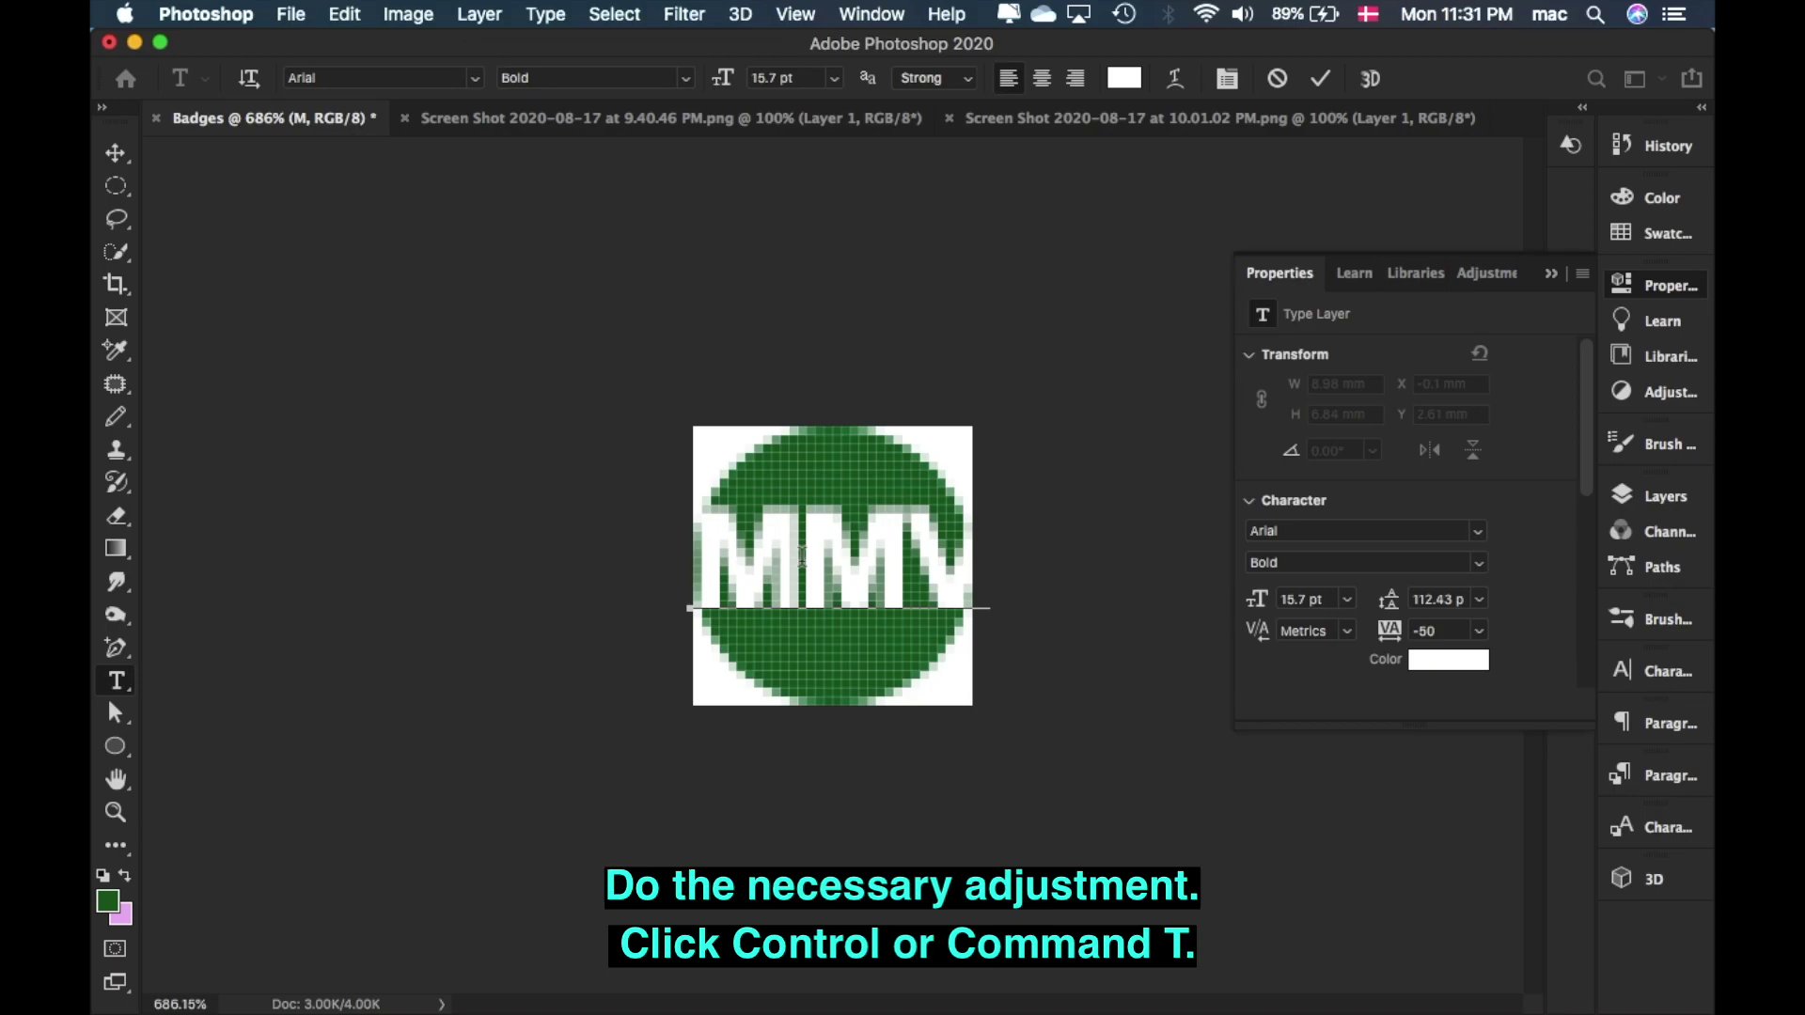
pyautogui.click(1323, 79)
pyautogui.press('v')
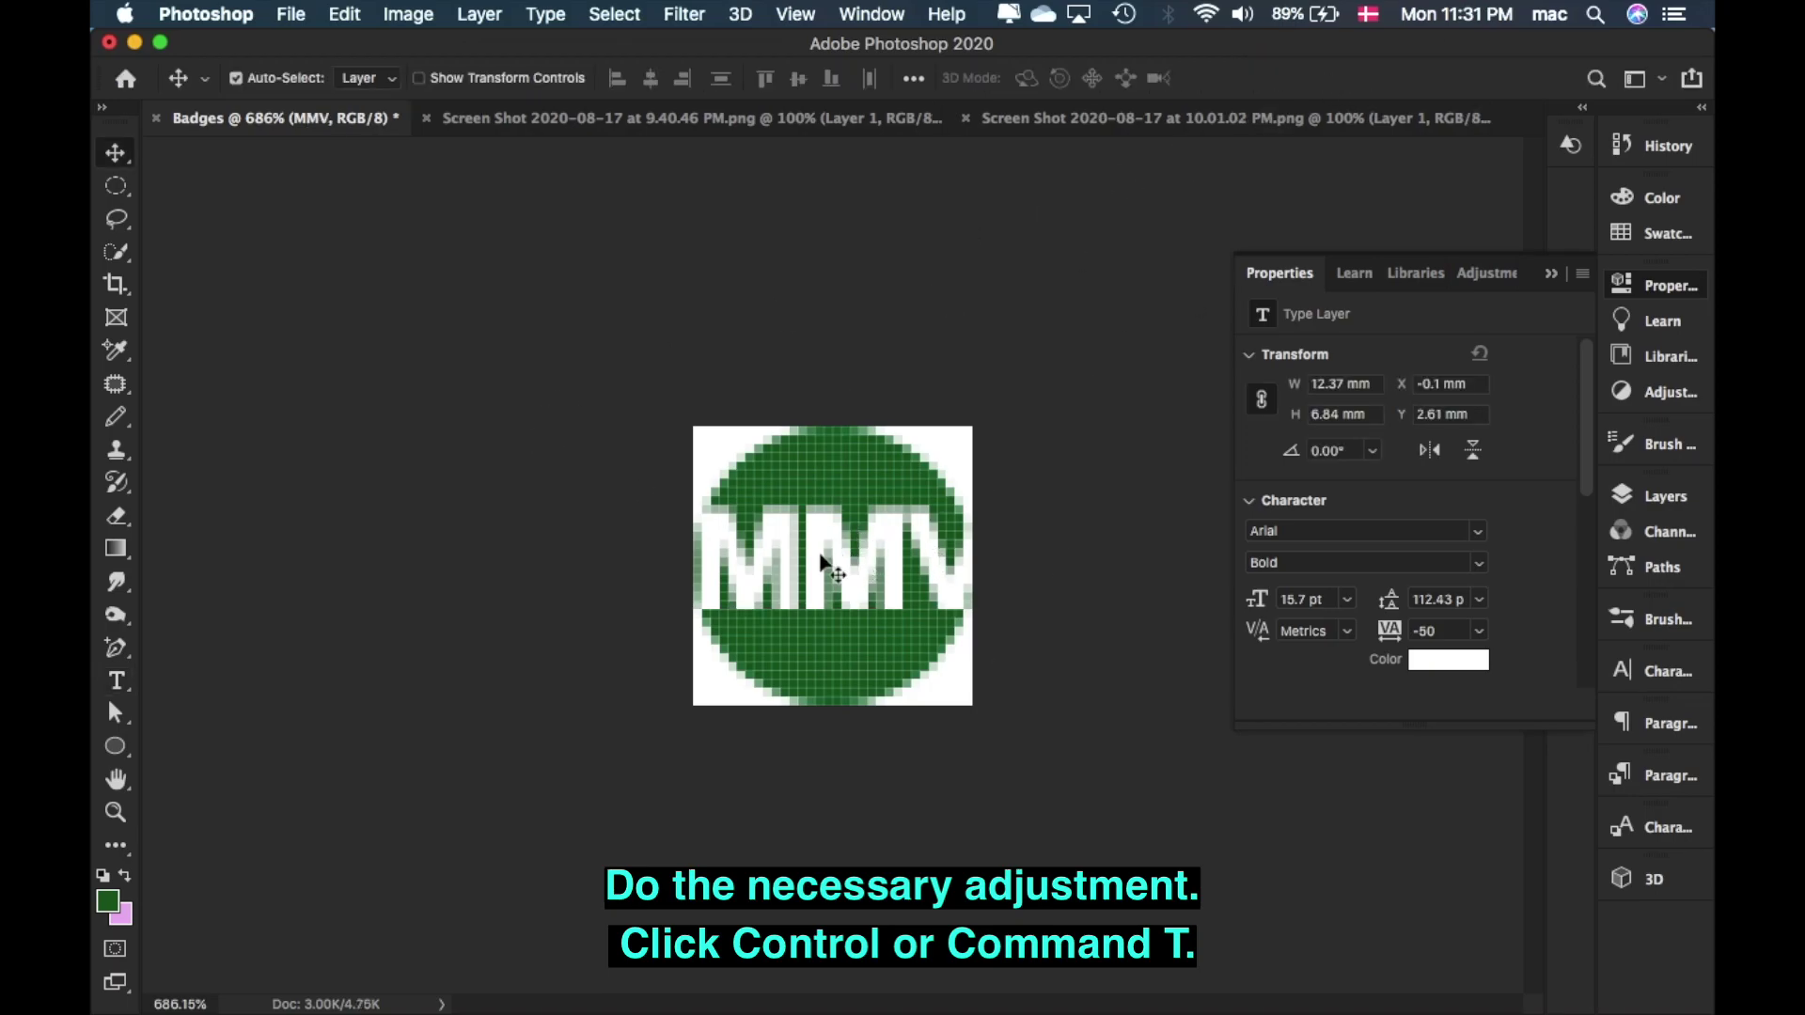
pyautogui.moveTo(820, 562); pyautogui.dragTo(884, 564)
pyautogui.press('super+t')
pyautogui.moveTo(1014, 507); pyautogui.dragTo(942, 559)
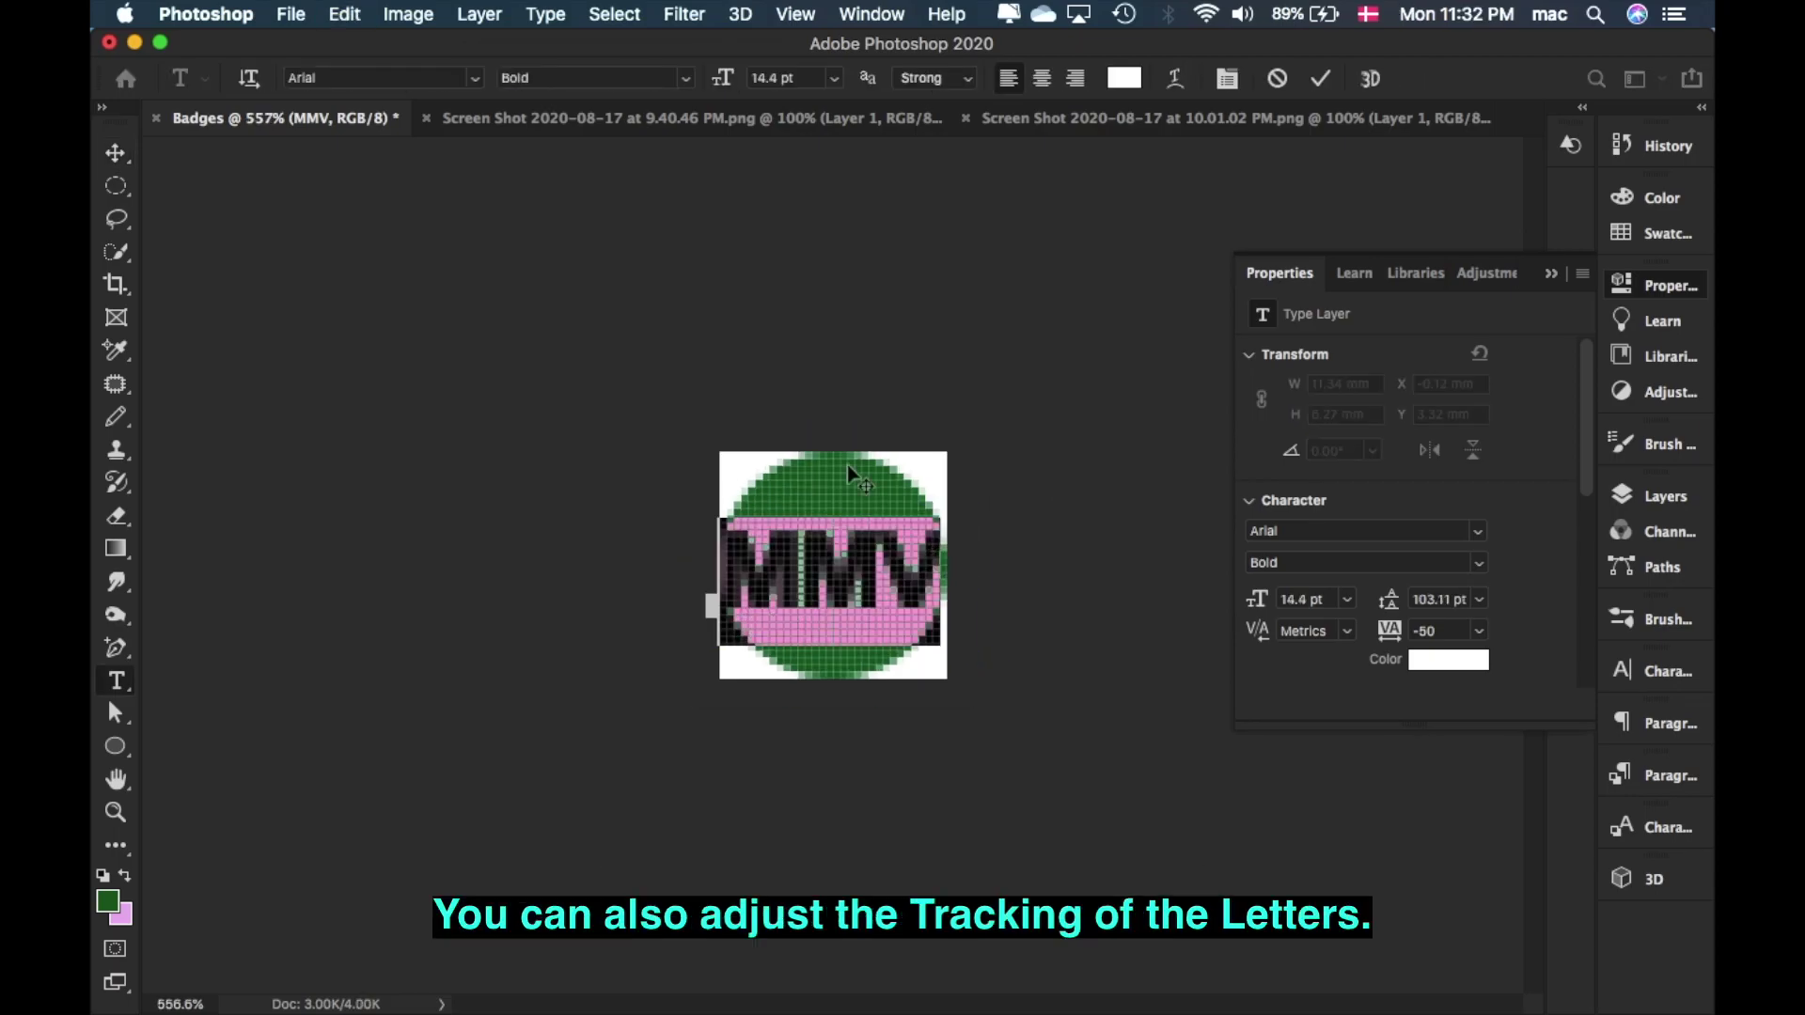
# - Tighten the MMV letter spacing to −50 tracking
pyautogui.click(1322, 79)
pyautogui.press('v')
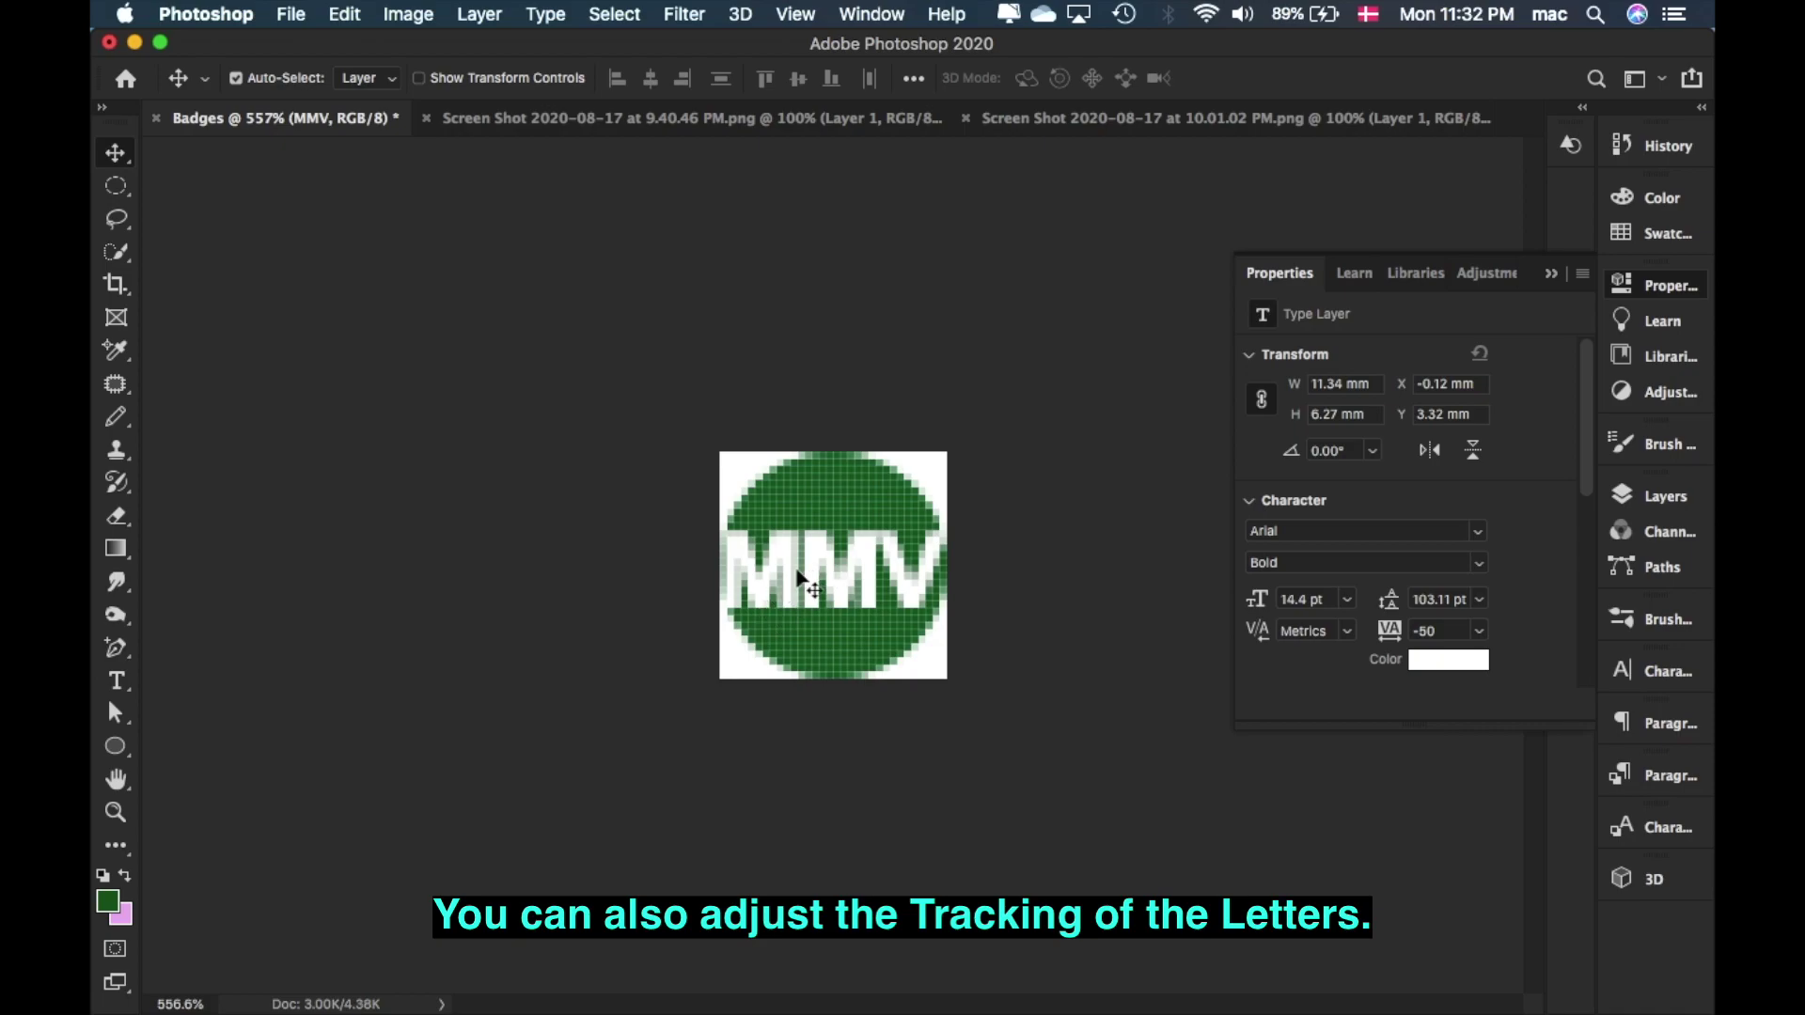
pyautogui.doubleClick(797, 566)
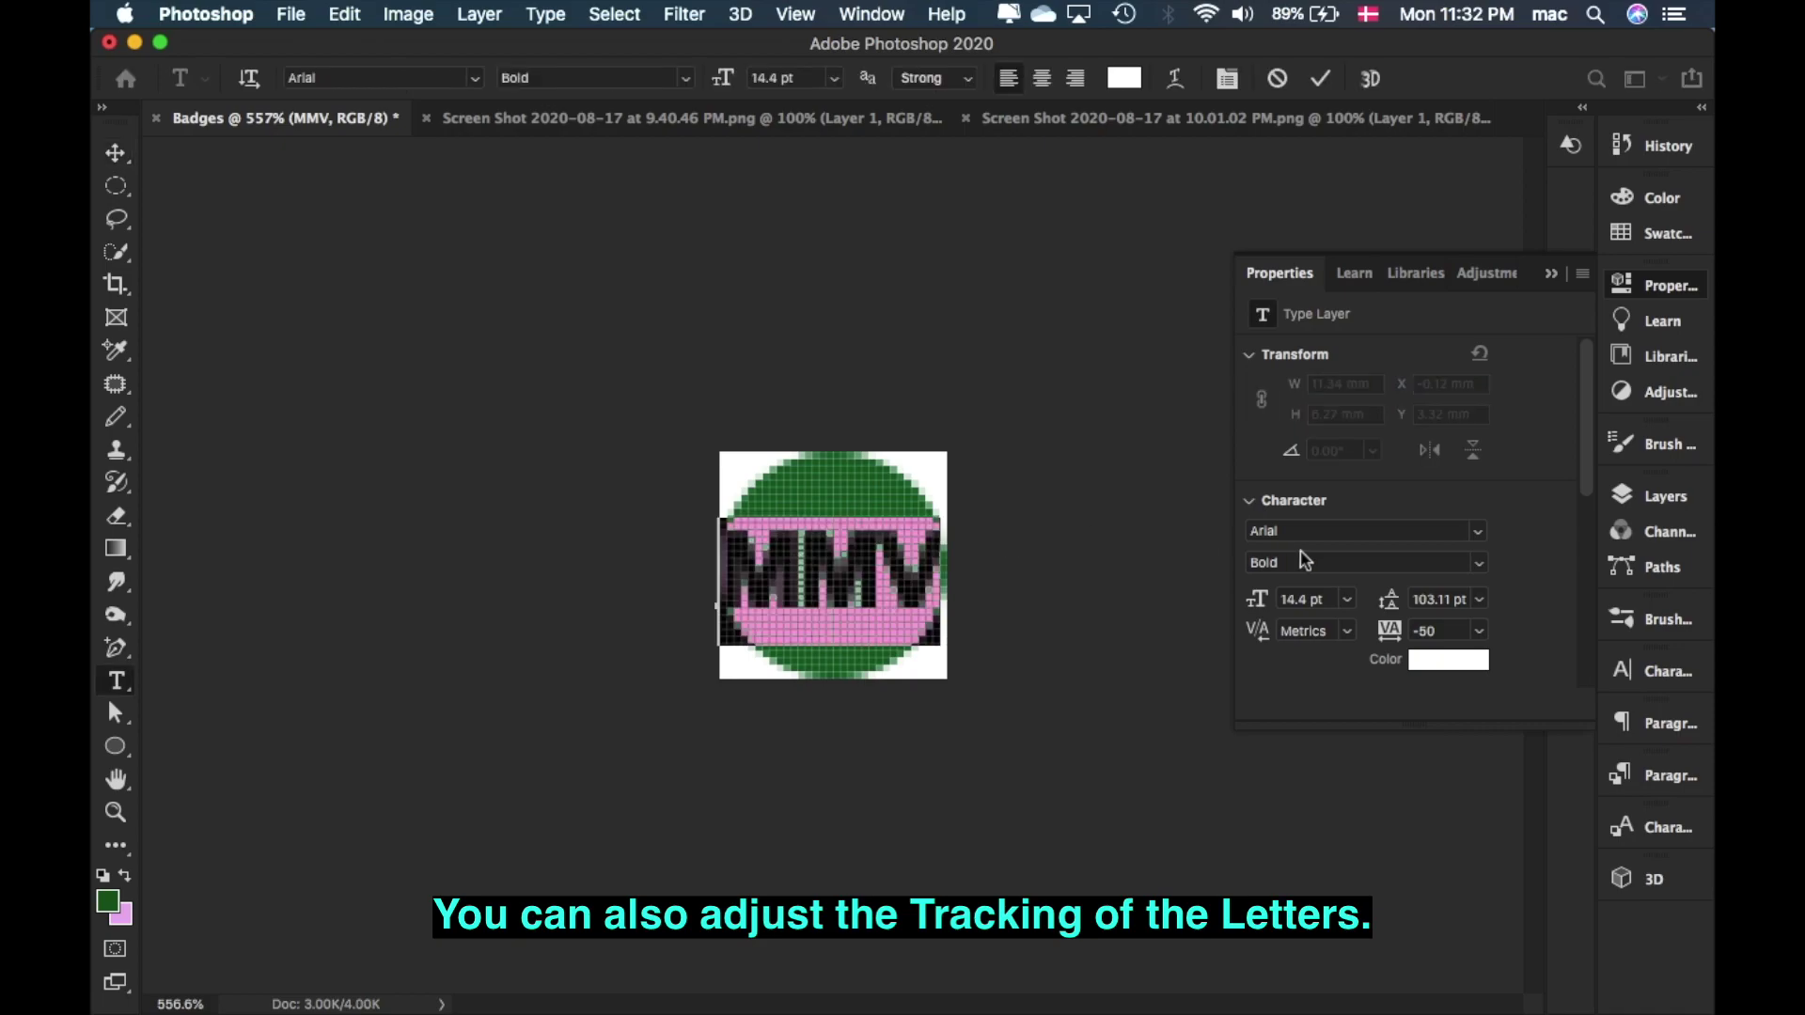
pyautogui.click(1390, 636)
pyautogui.moveTo(1390, 636); pyautogui.dragTo(1392, 638)
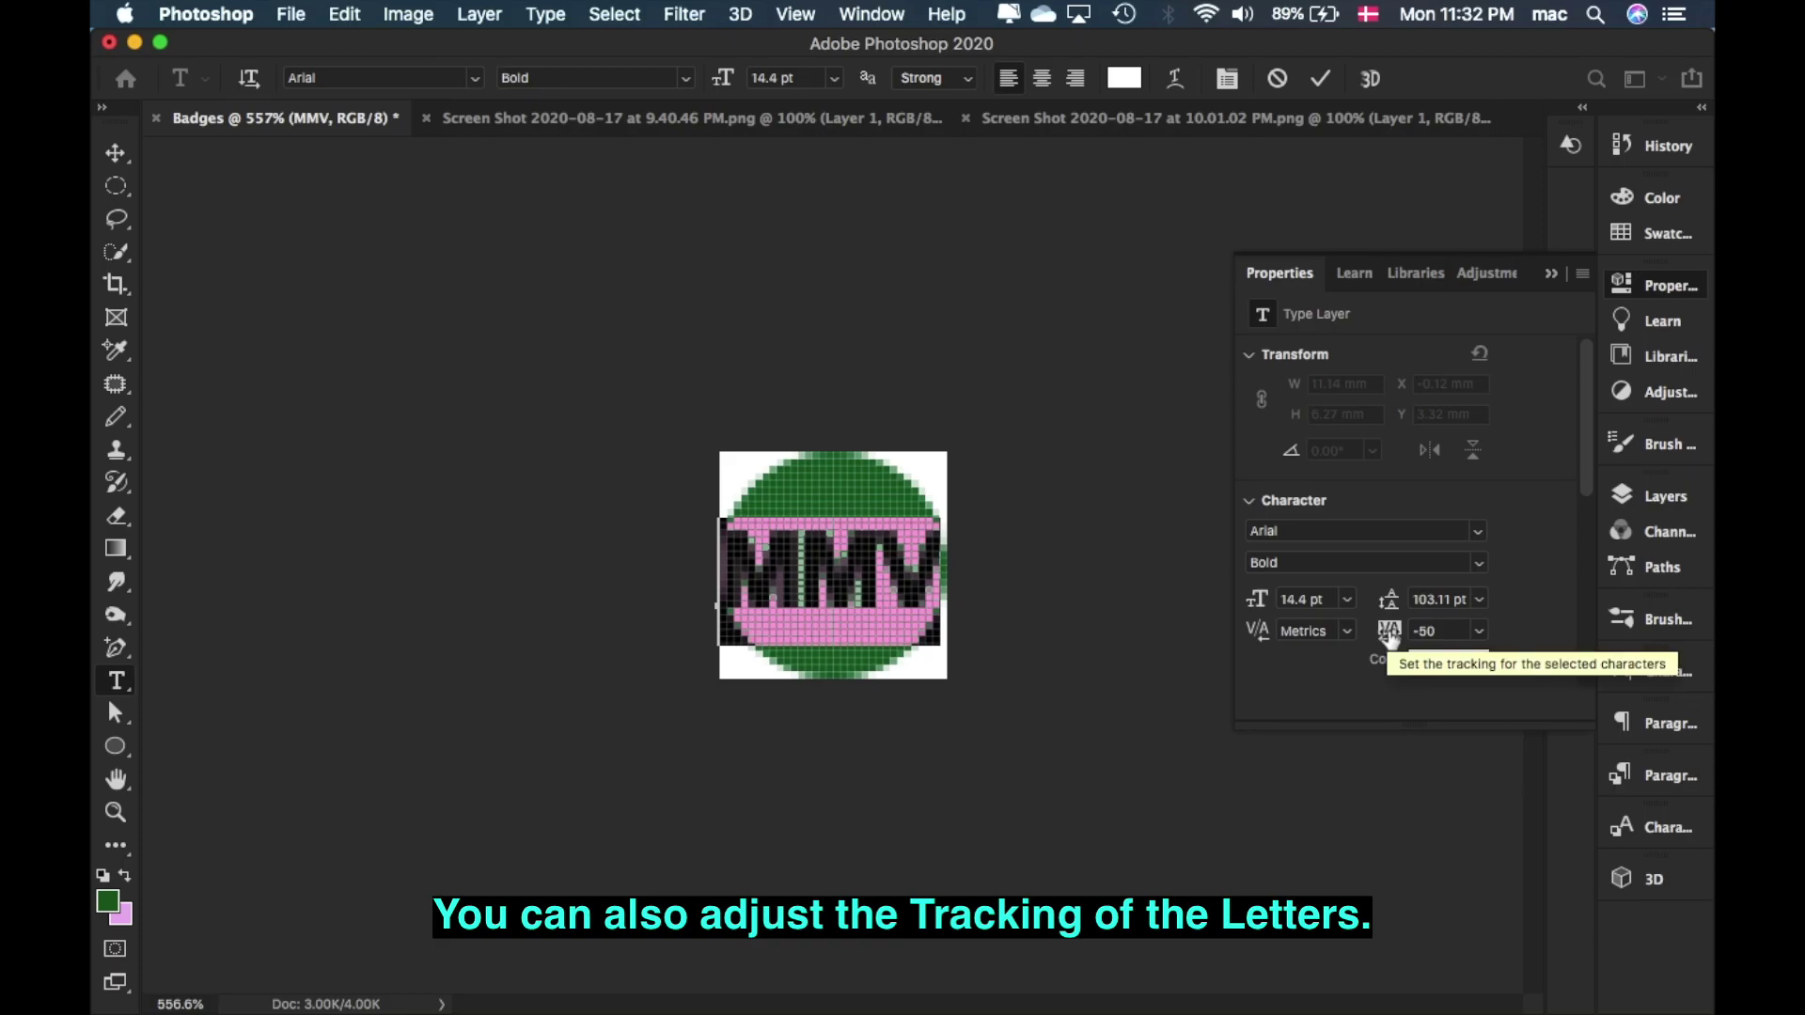
# - Reduce the MMV font size to 13.4 pt and nudge it toward the badge centre
pyautogui.click(1290, 599)
pyautogui.press('Down')
pyautogui.click(1320, 78)
pyautogui.press('v')
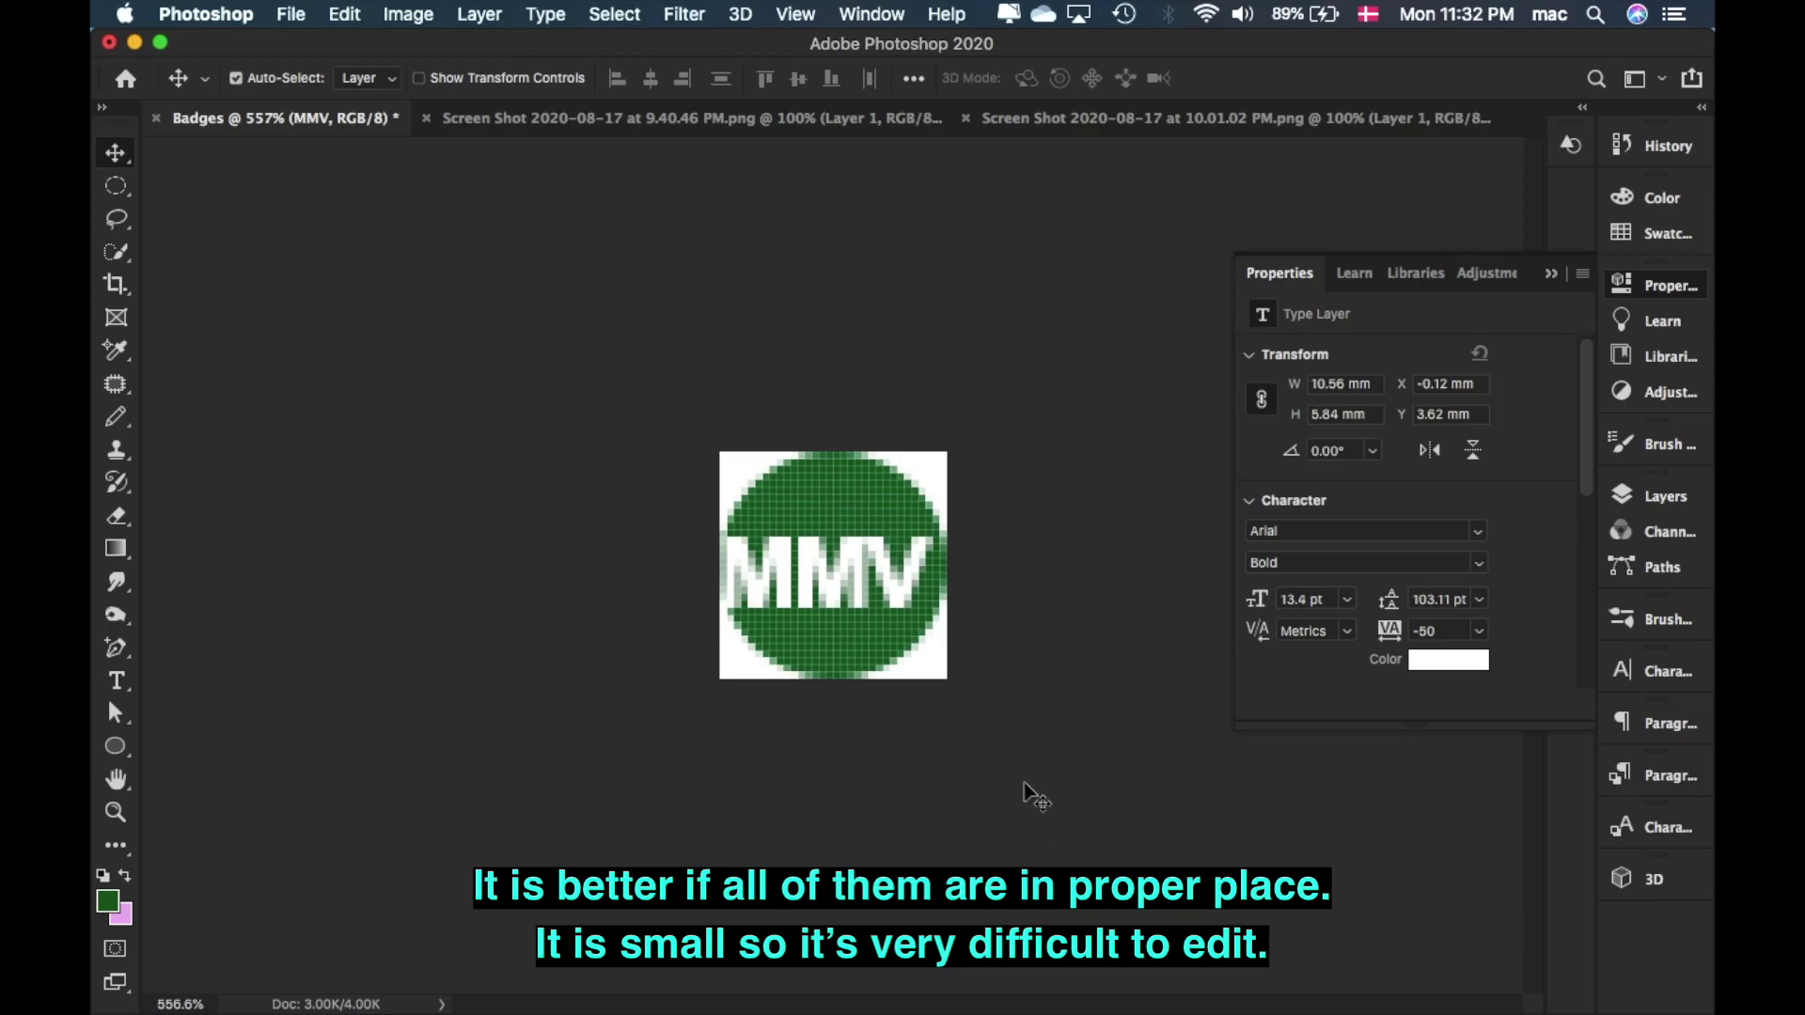
pyautogui.moveTo(832, 577); pyautogui.dragTo(839, 573)
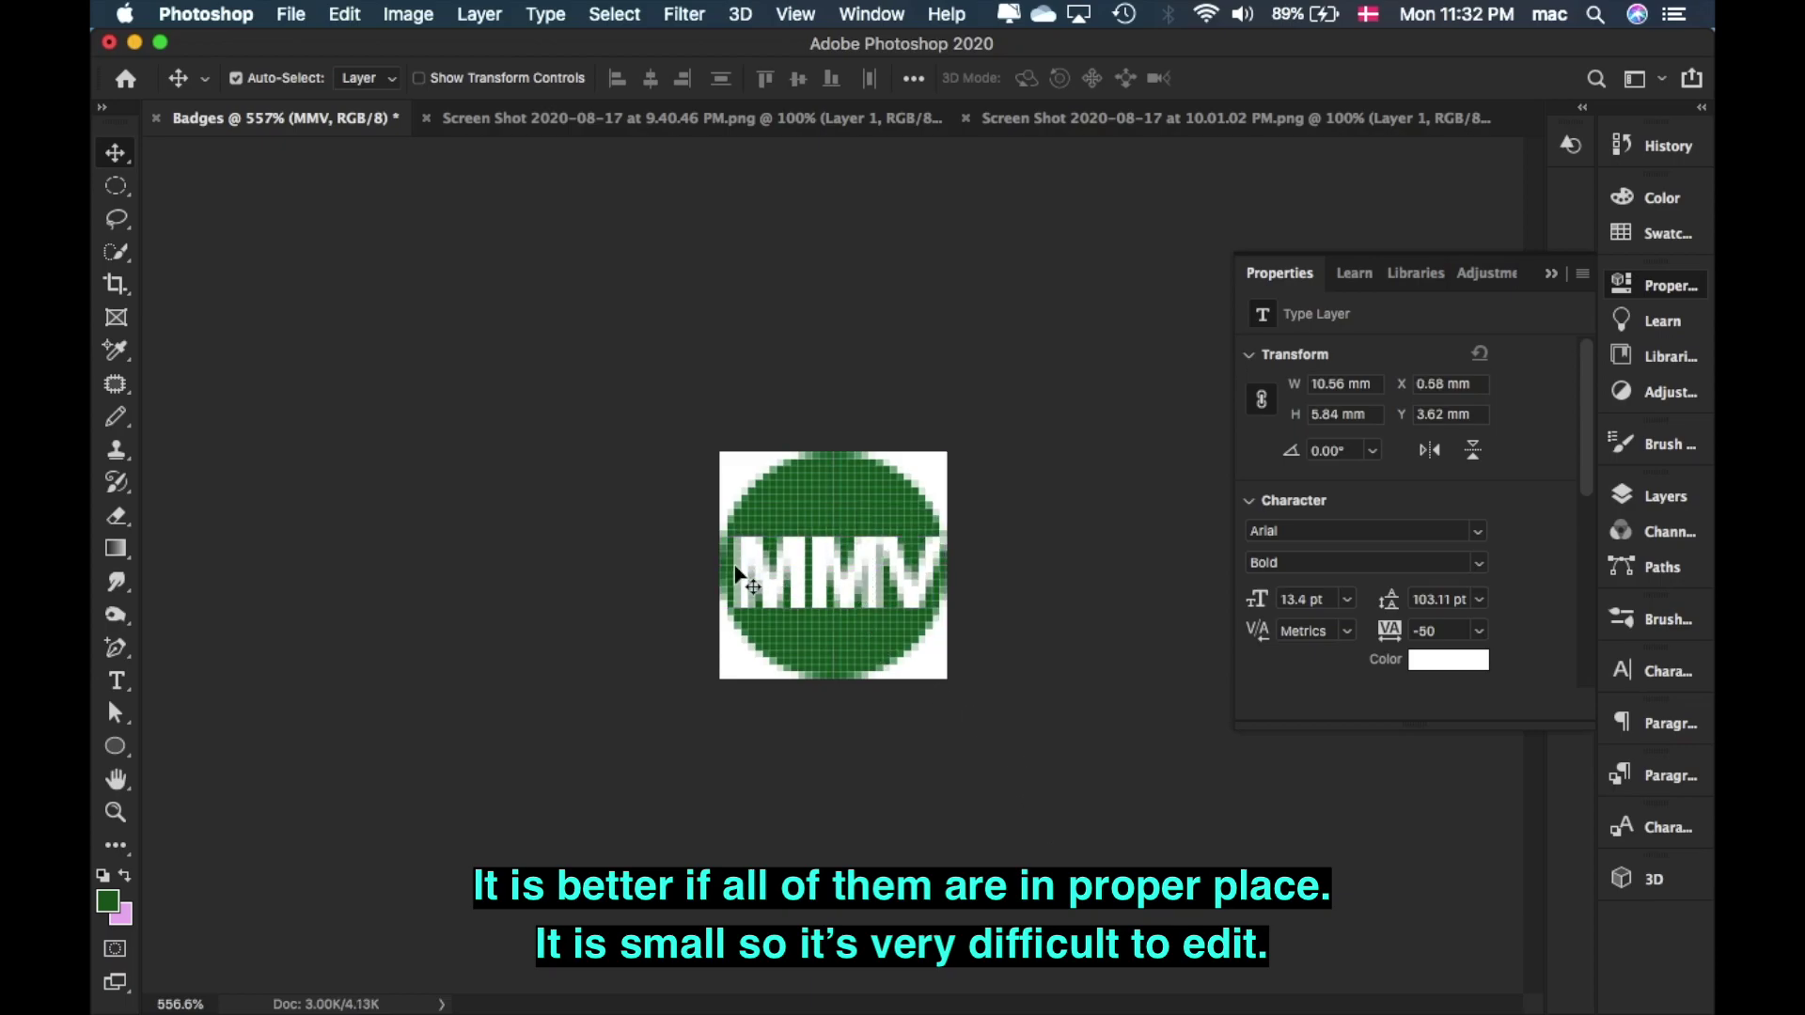
# - Zoom in and fine-tune the MMV text position so it sits centred on the circle
pyautogui.click(900, 578)
pyautogui.doubleClick(897, 585)
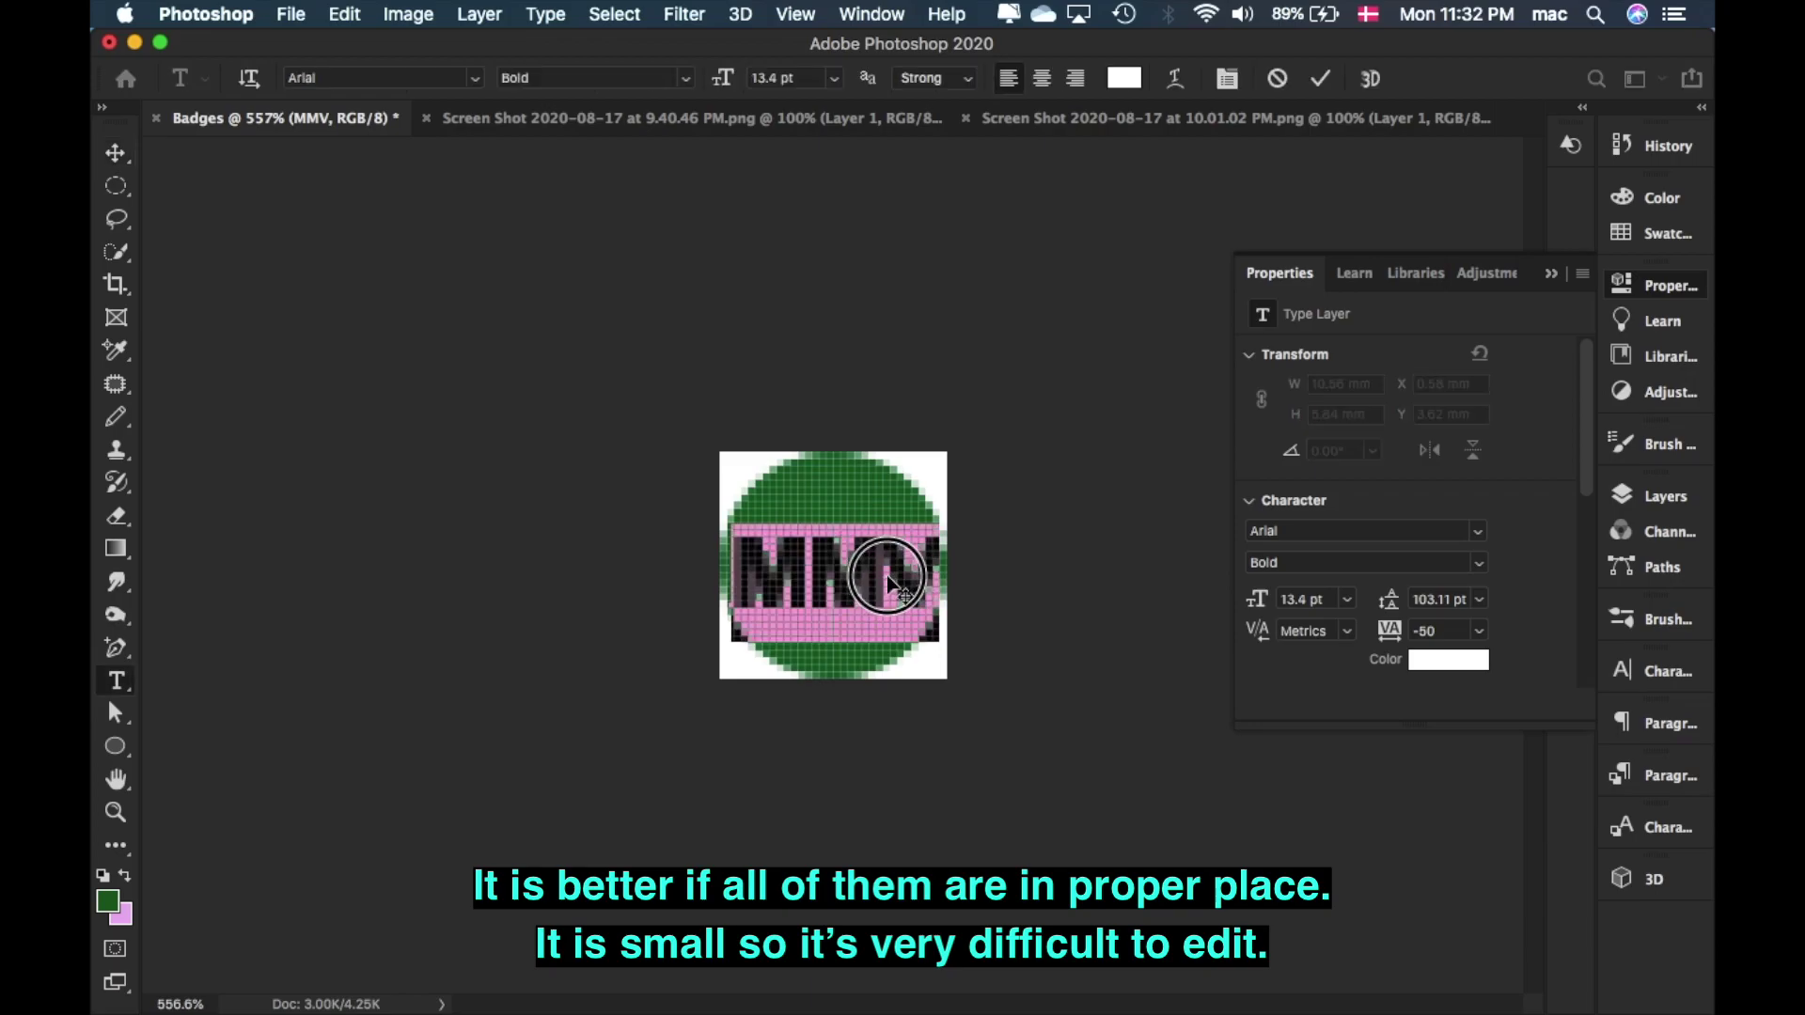
pyautogui.click(1321, 78)
pyautogui.press('super+equal')
pyautogui.press('super+equal')
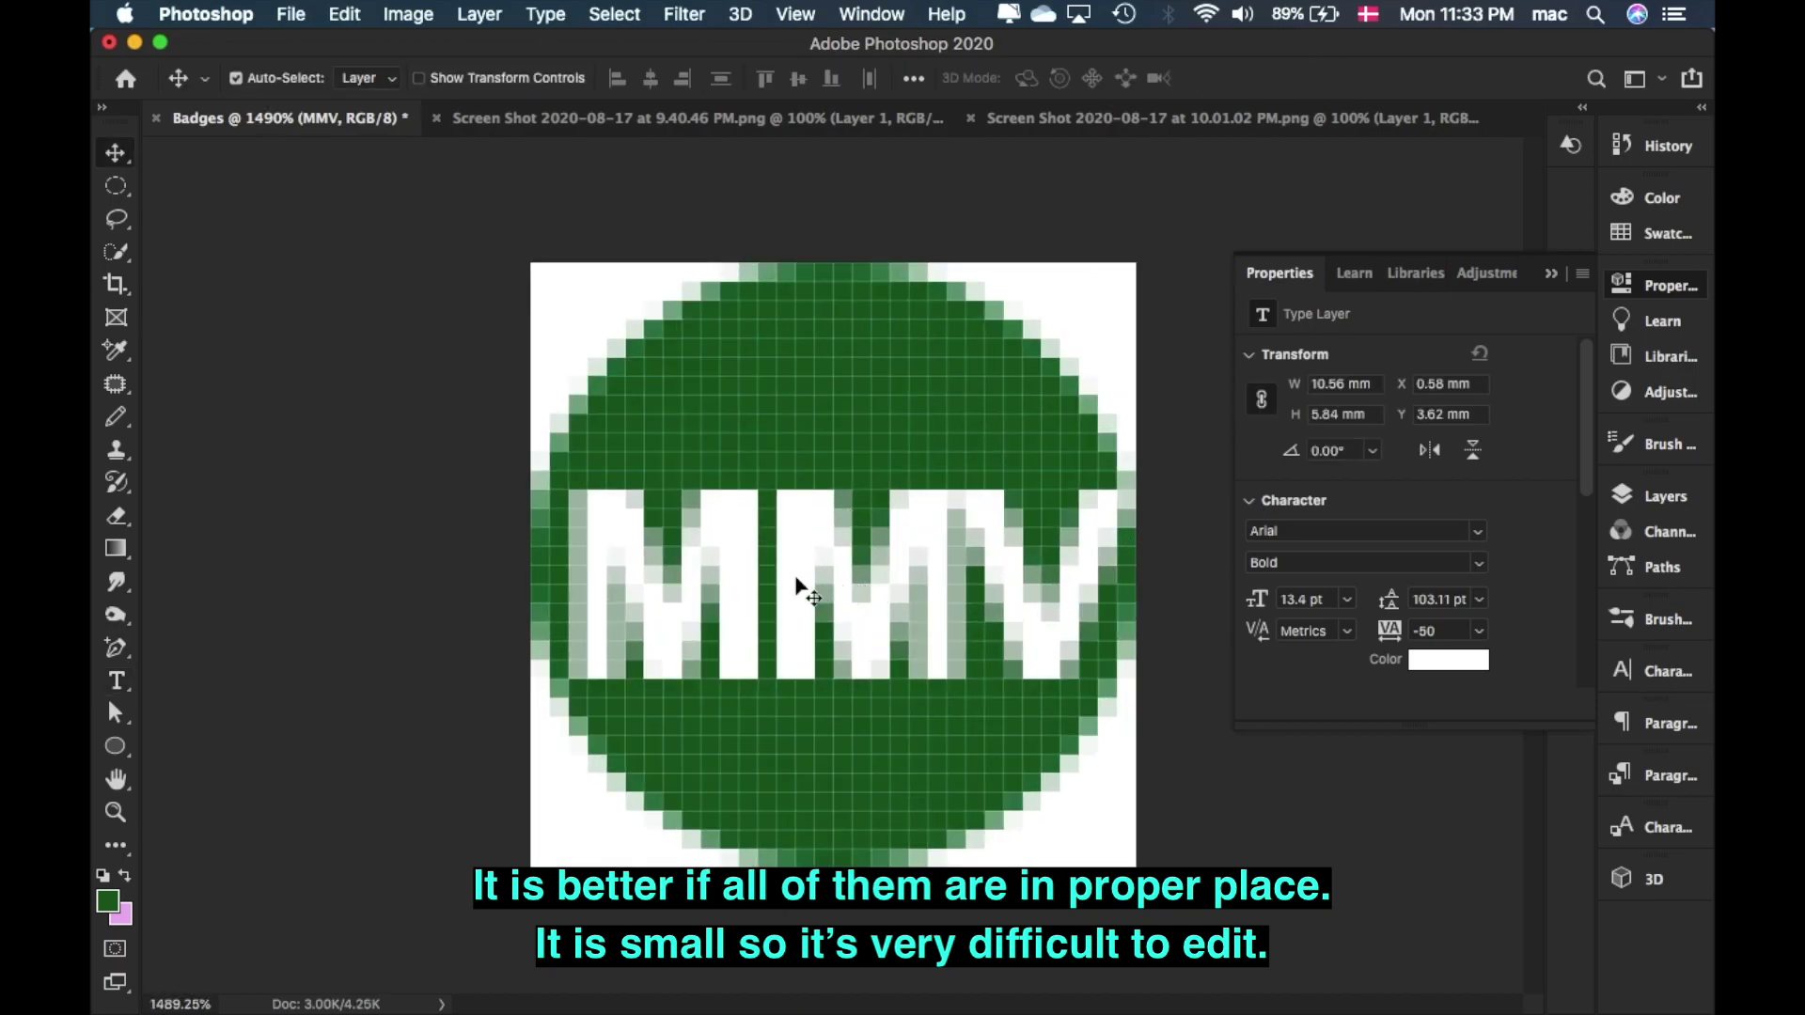
pyautogui.moveTo(779, 577); pyautogui.dragTo(787, 580)
pyautogui.moveTo(726, 598); pyautogui.dragTo(740, 595)
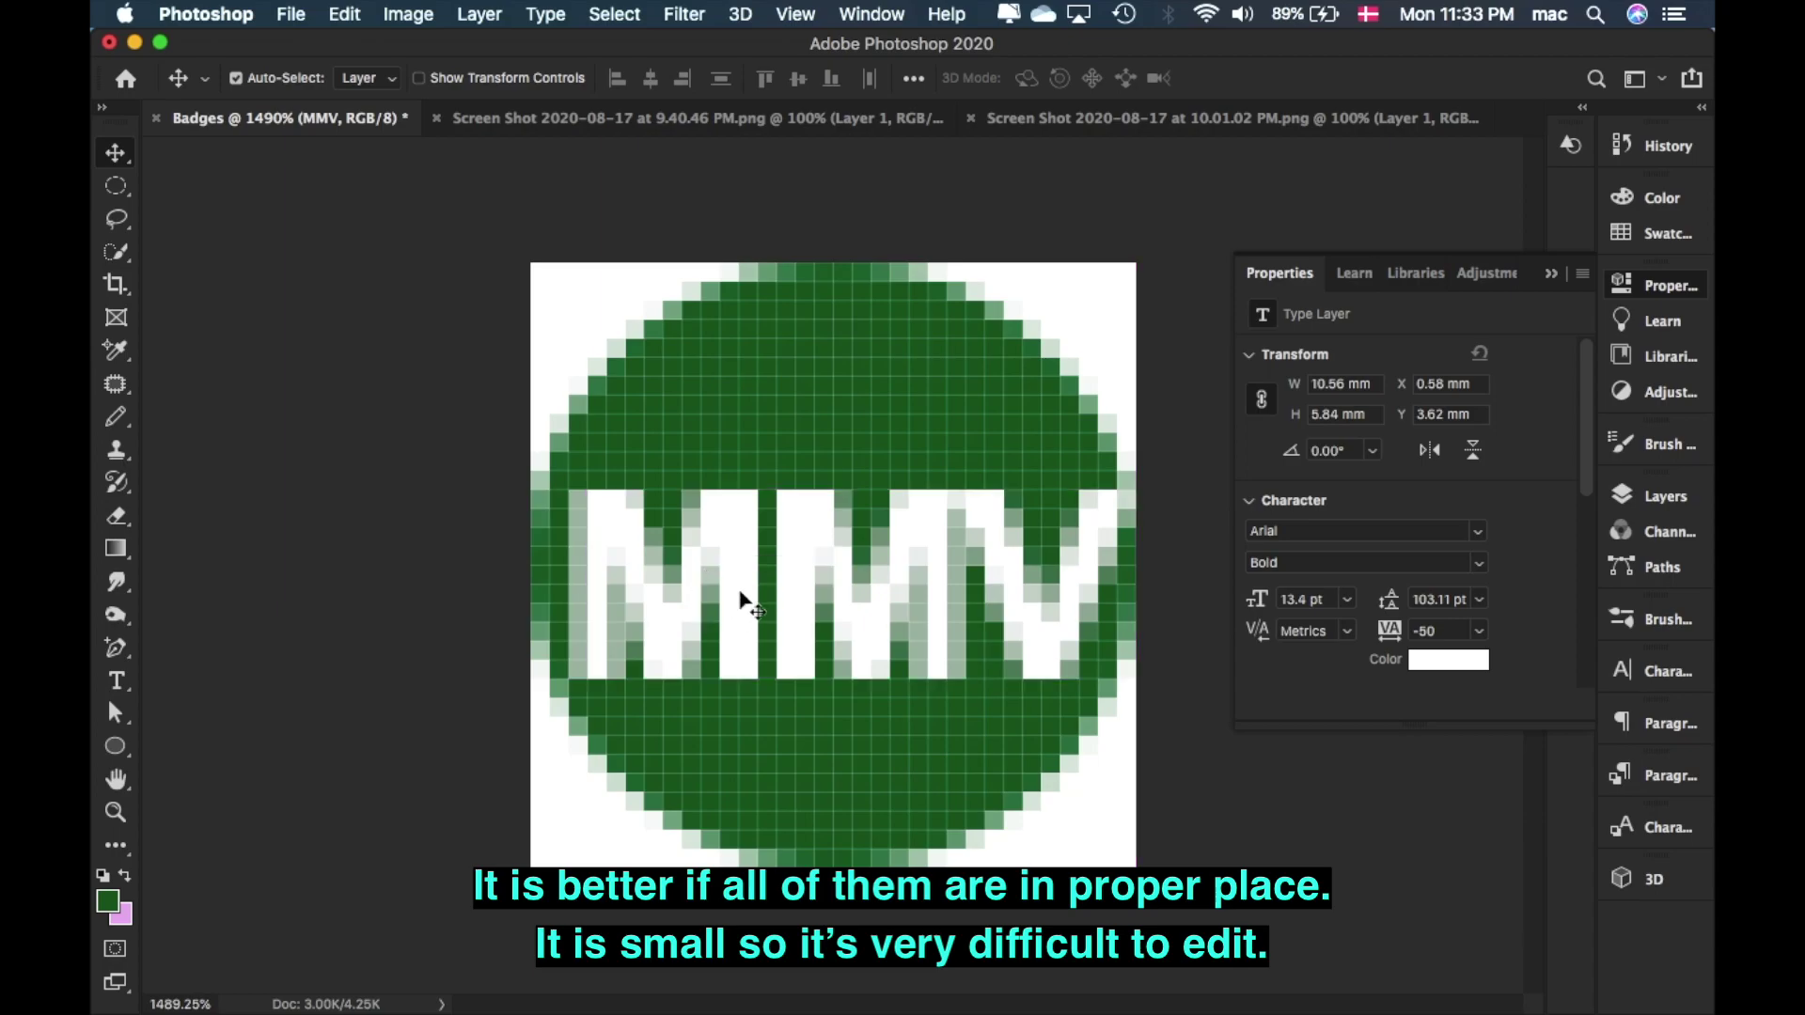
pyautogui.click(1551, 274)
pyautogui.scroll(-3, 849, 533)
pyautogui.scroll(-10, 846, 523)
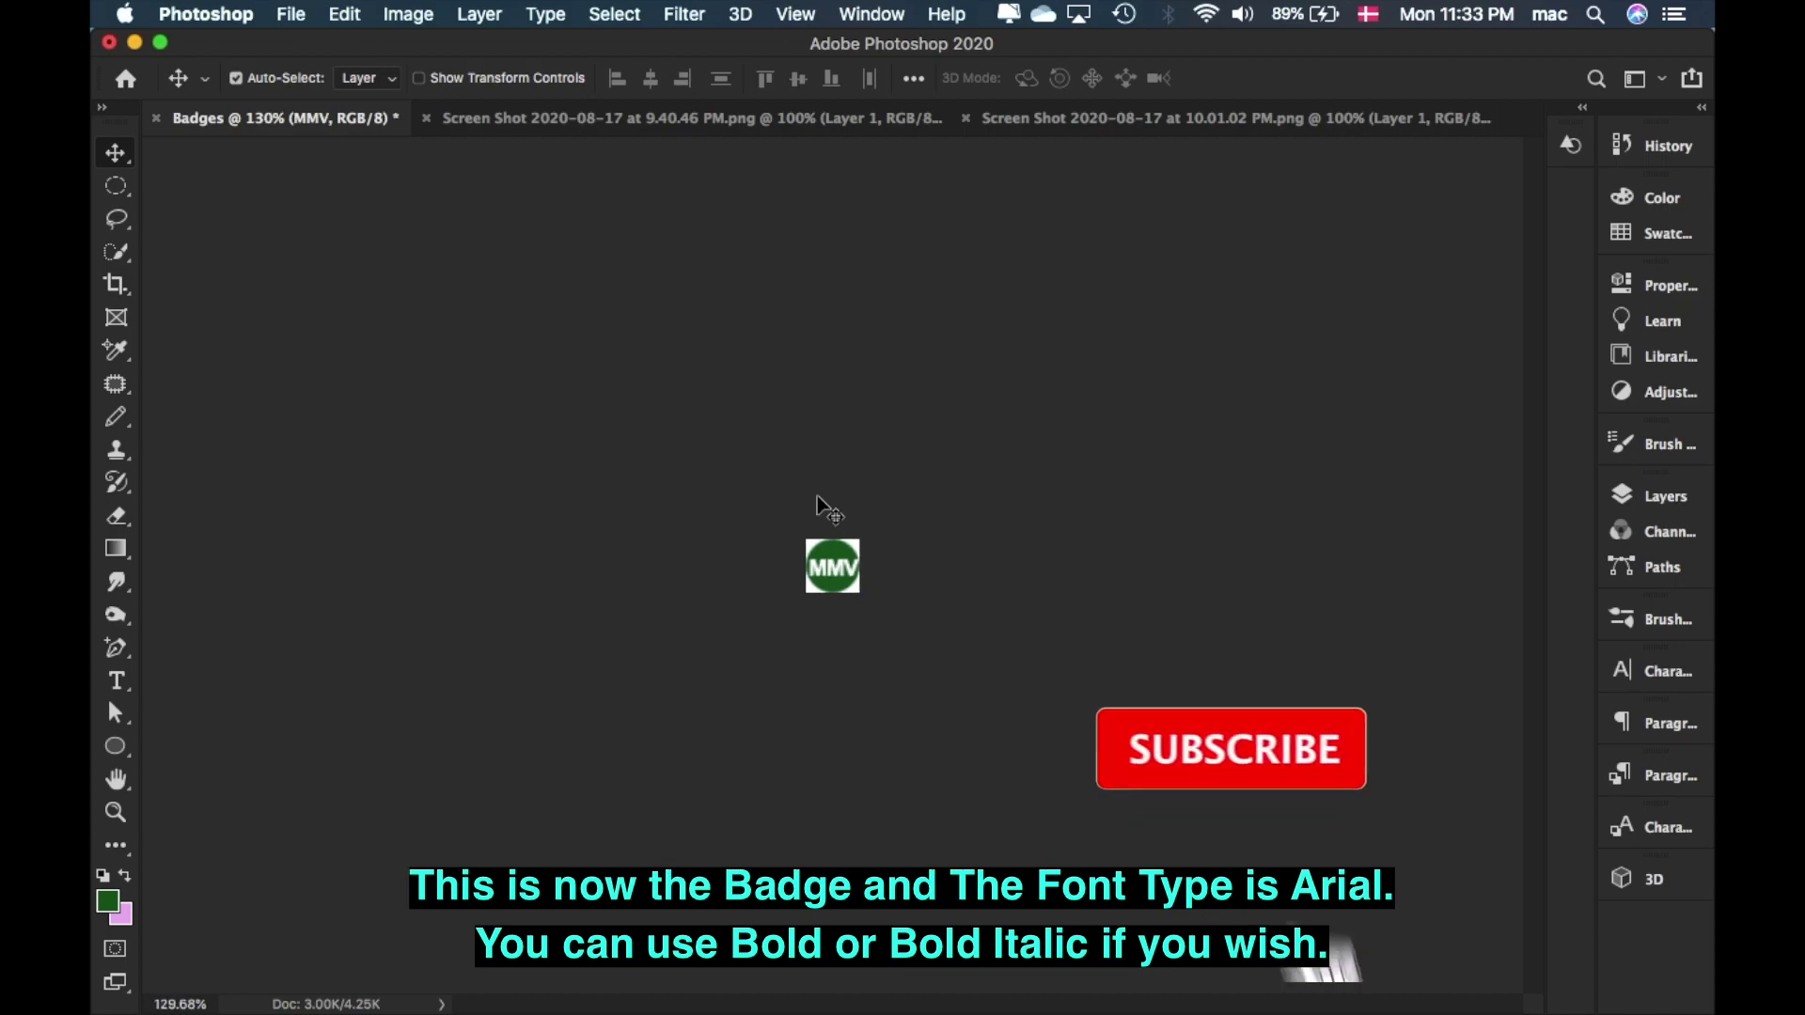
pyautogui.scroll(-1, 816, 496)
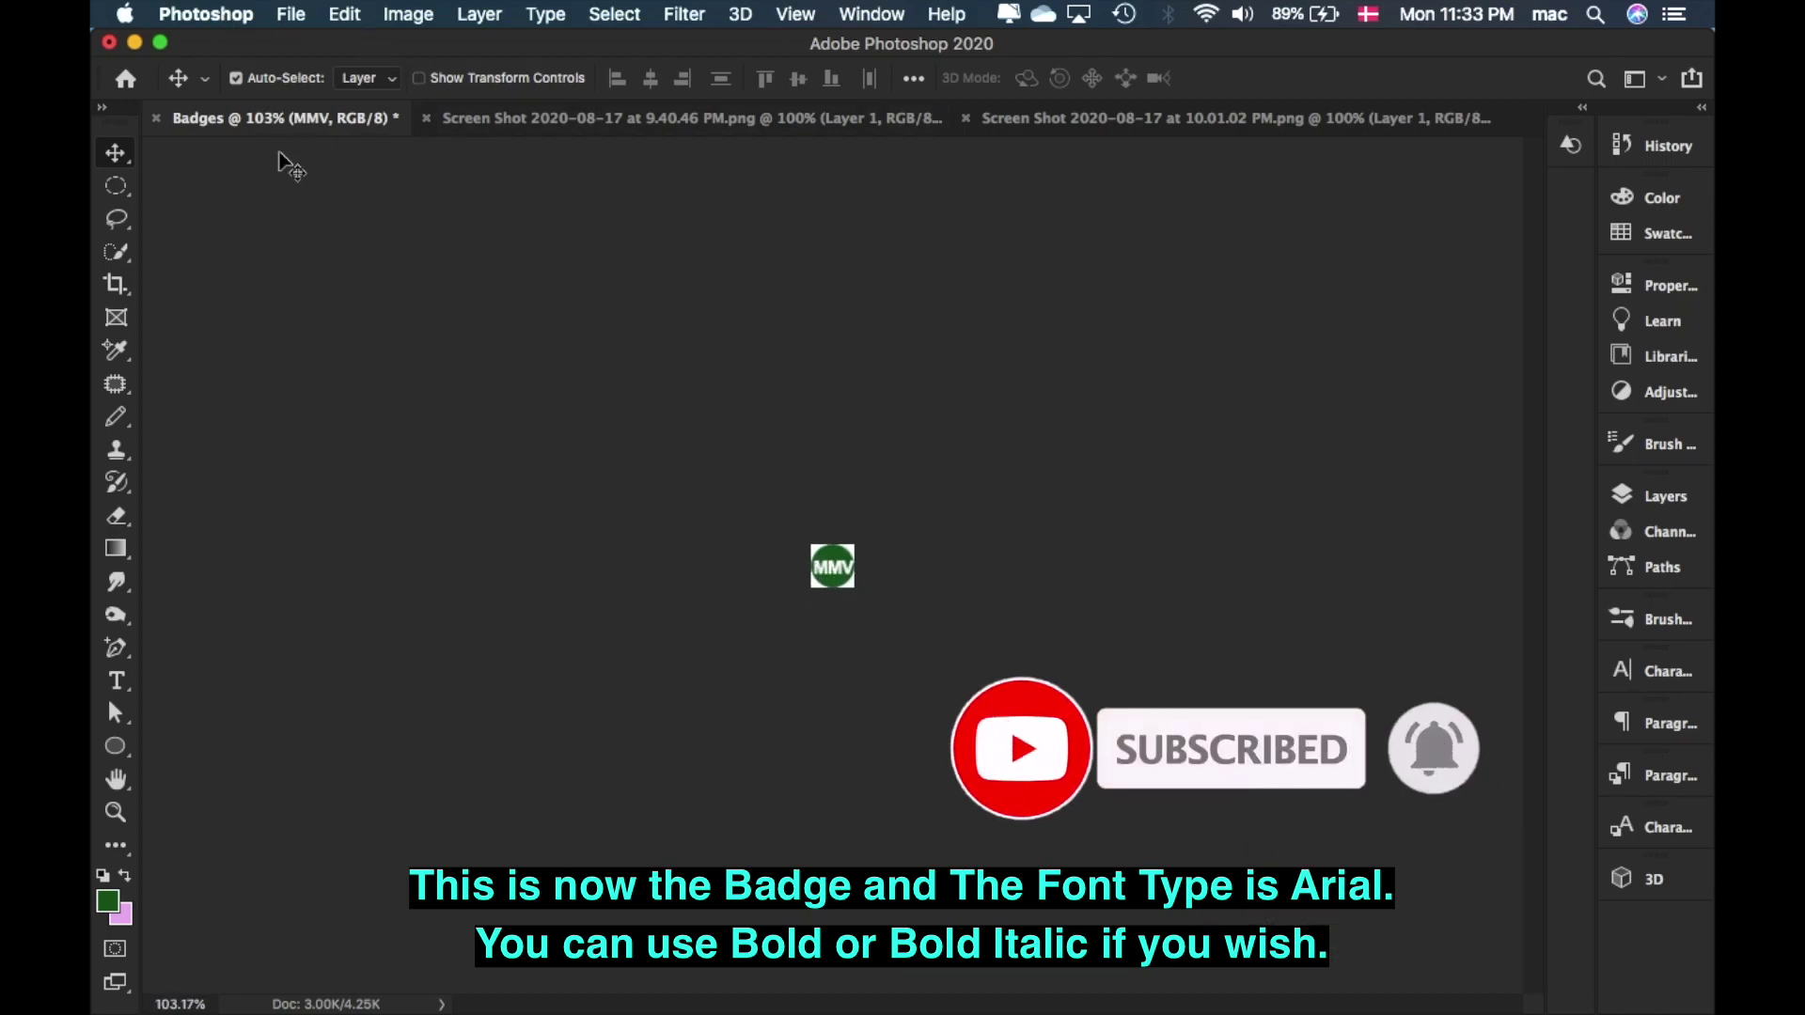
pyautogui.doubleClick(832, 568)
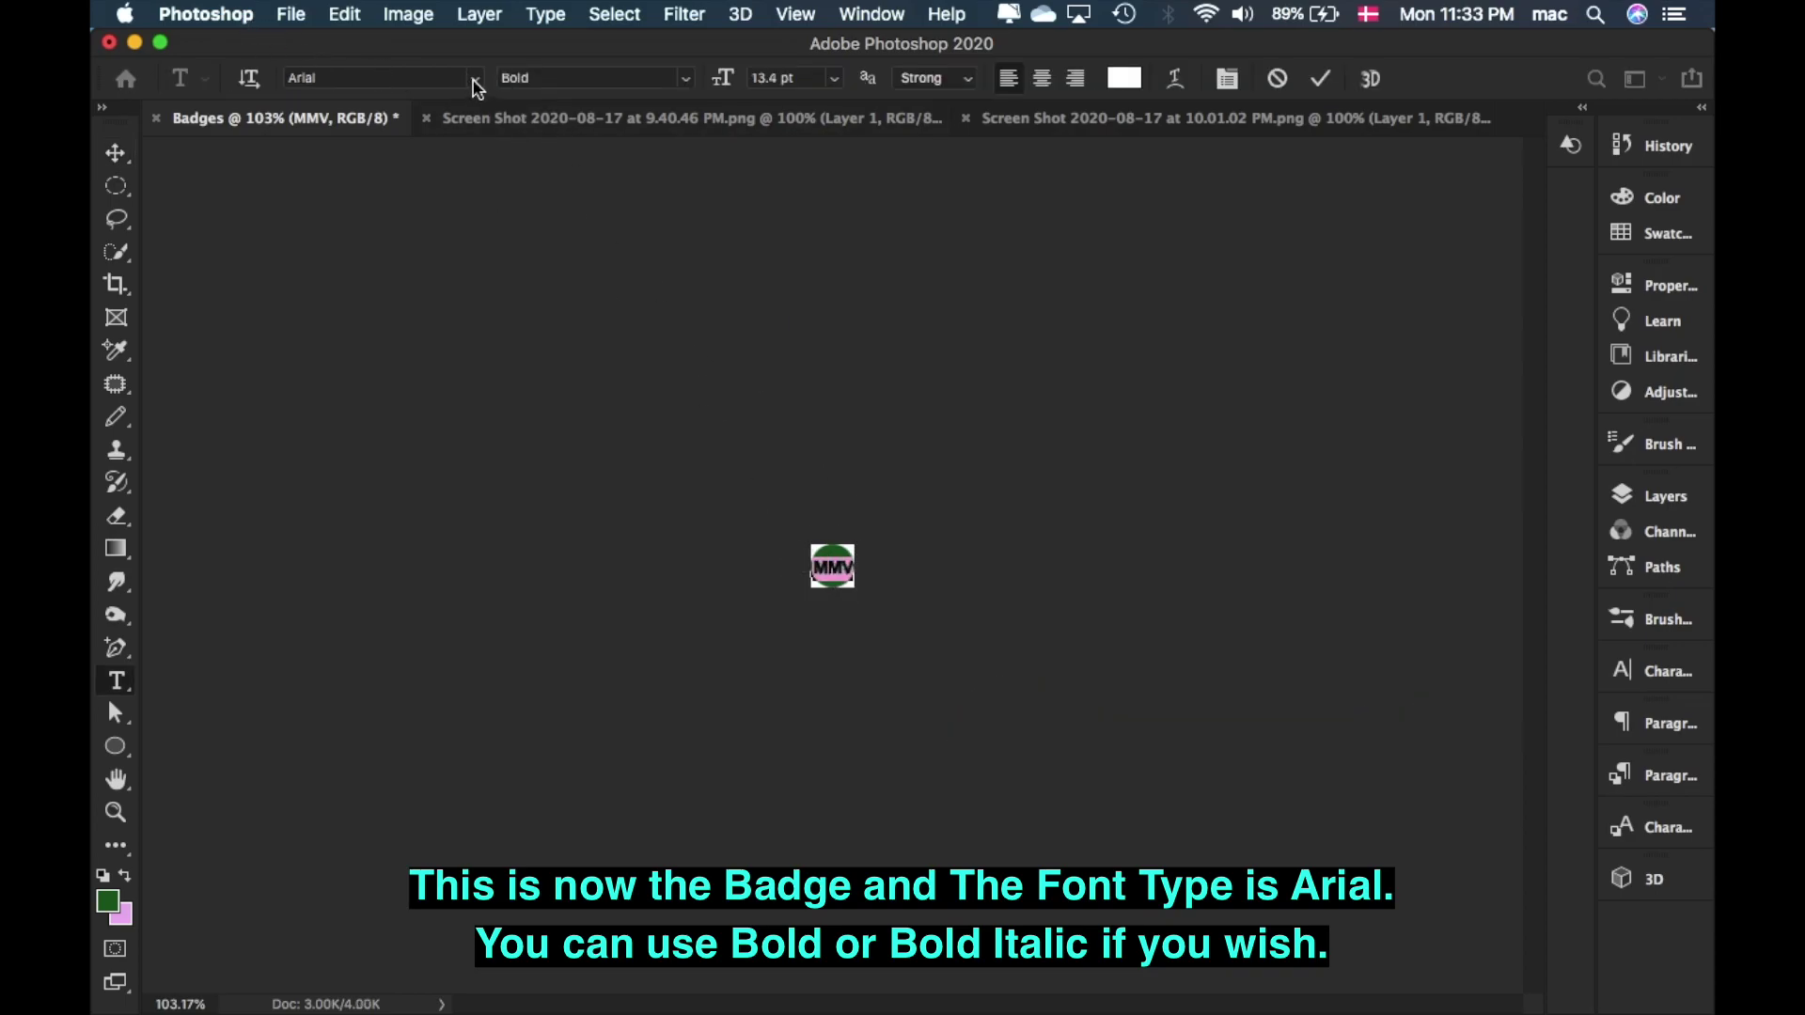
pyautogui.click(686, 79)
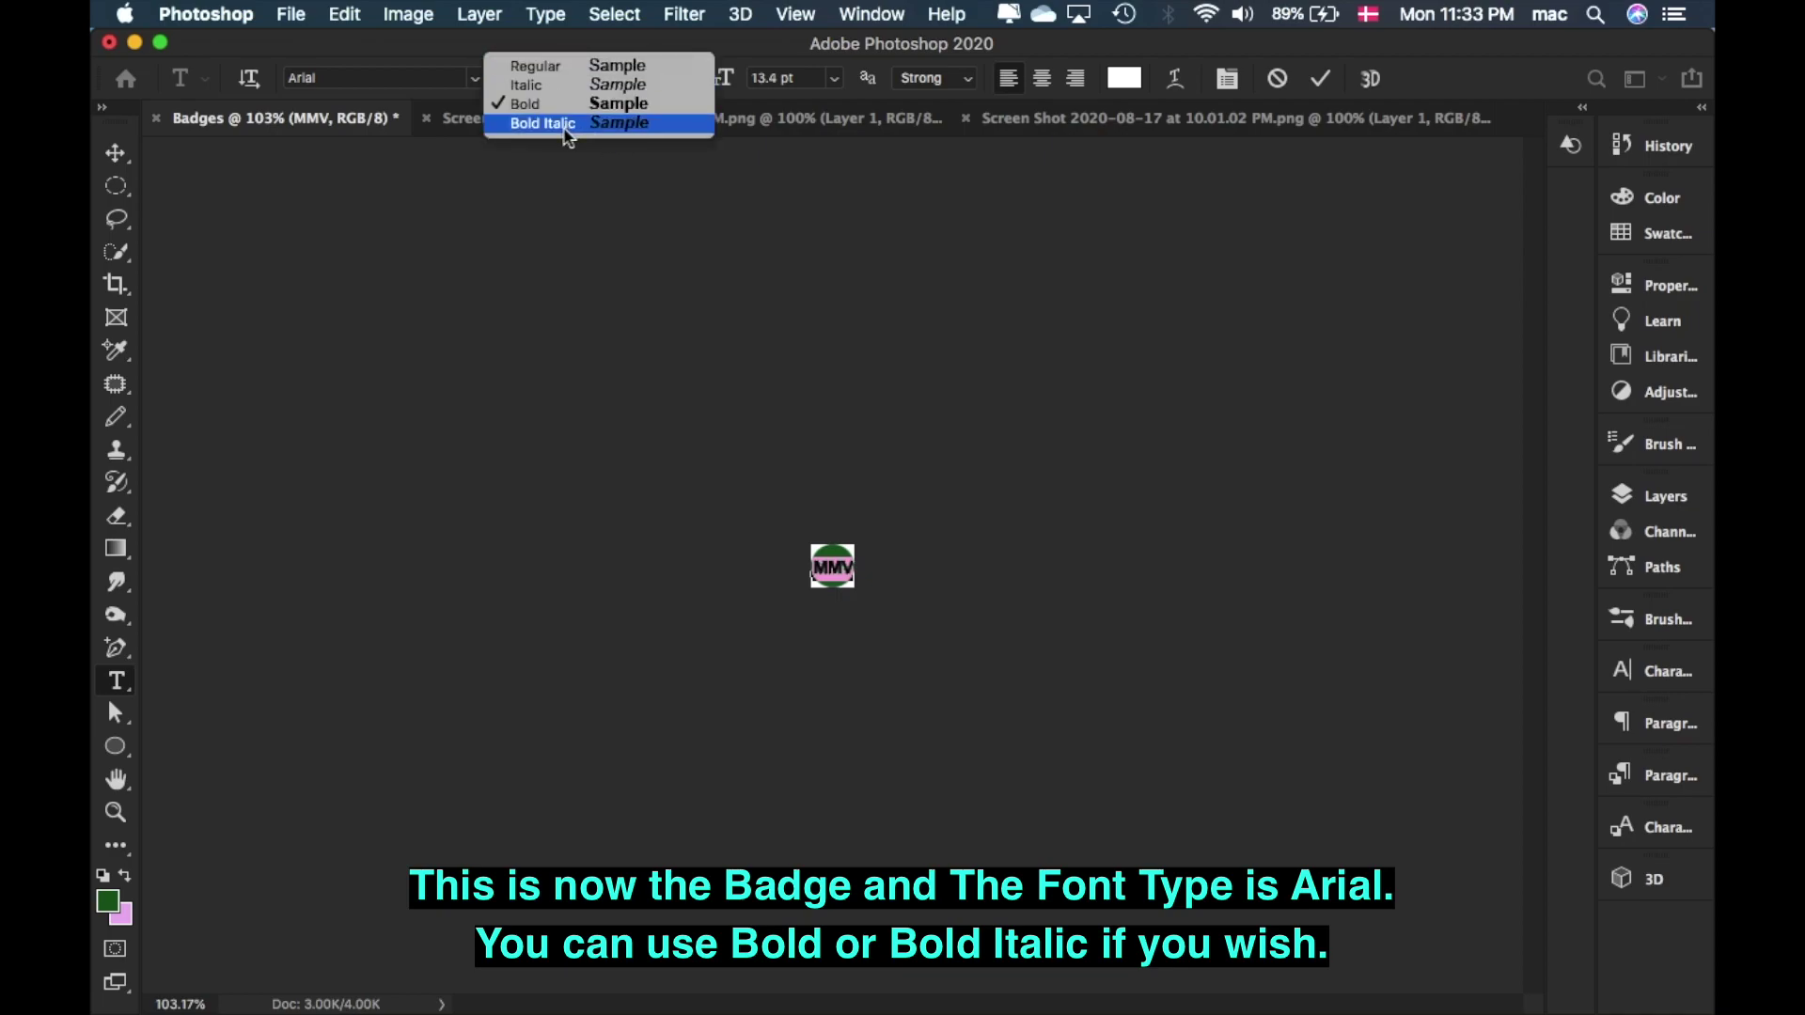
pyautogui.click(621, 131)
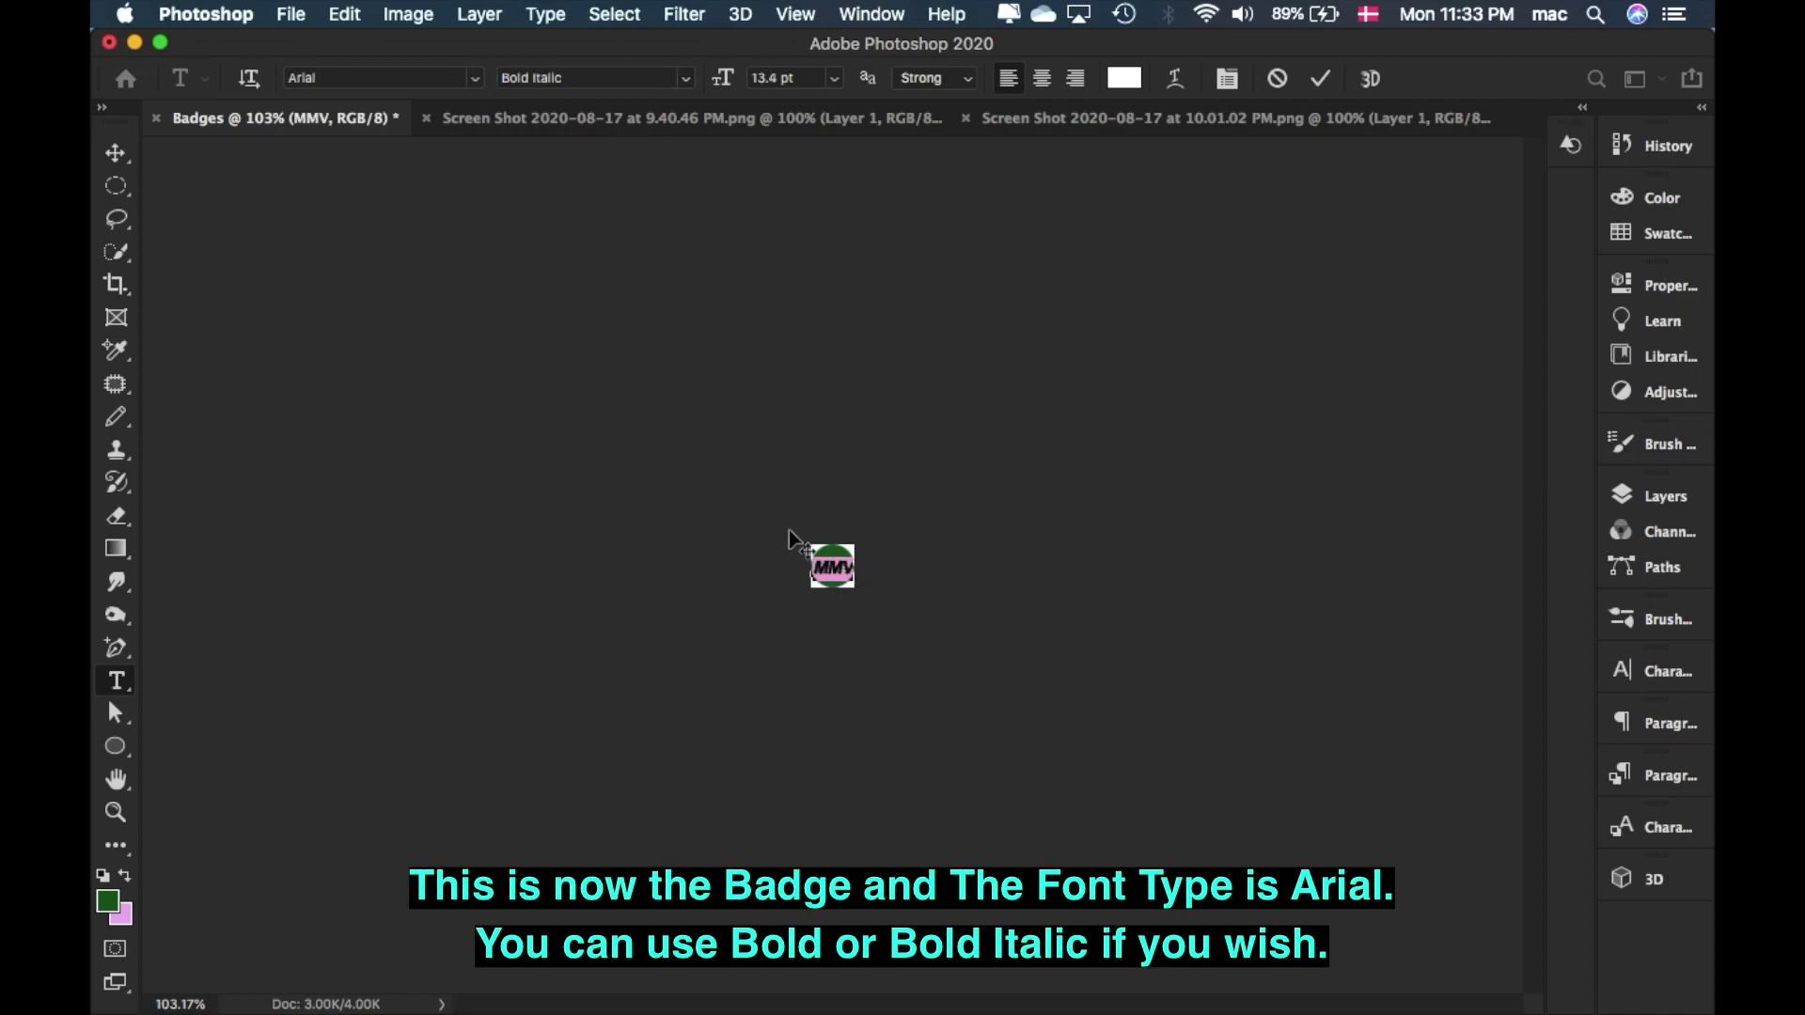
pyautogui.click(1321, 82)
pyautogui.scroll(5, 832, 566)
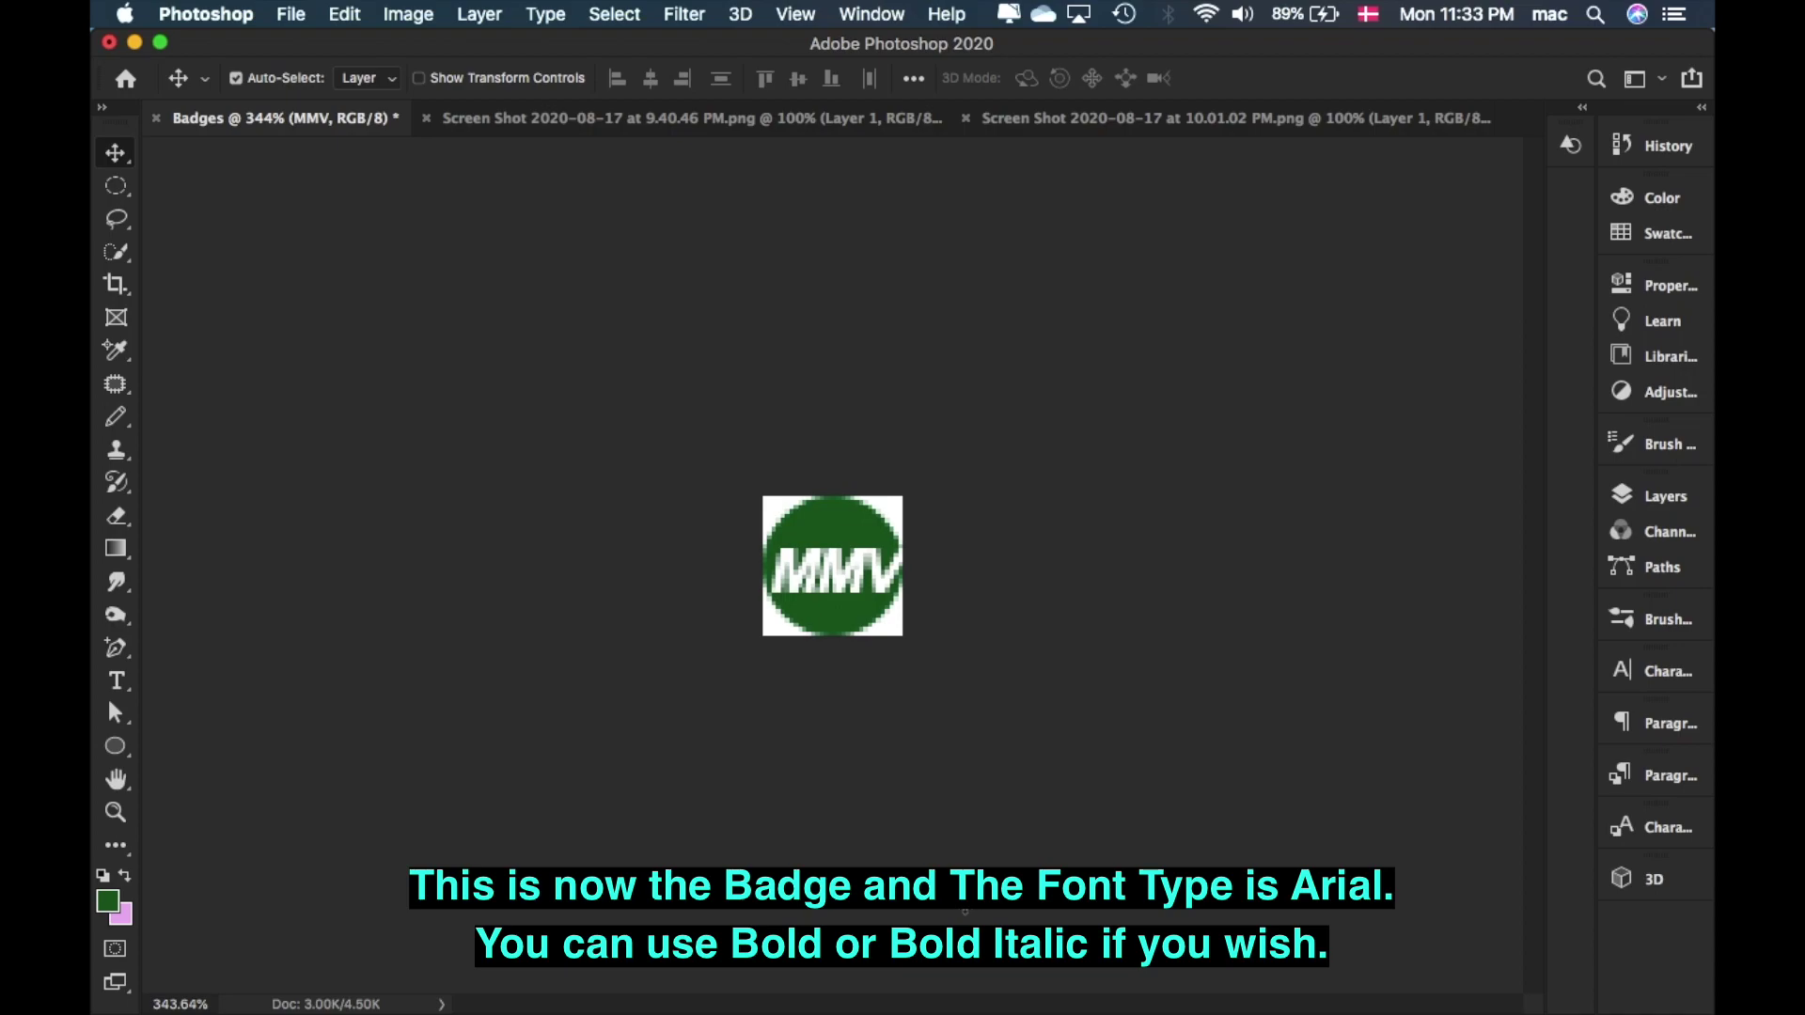
pyautogui.scroll(-4, 947, 890)
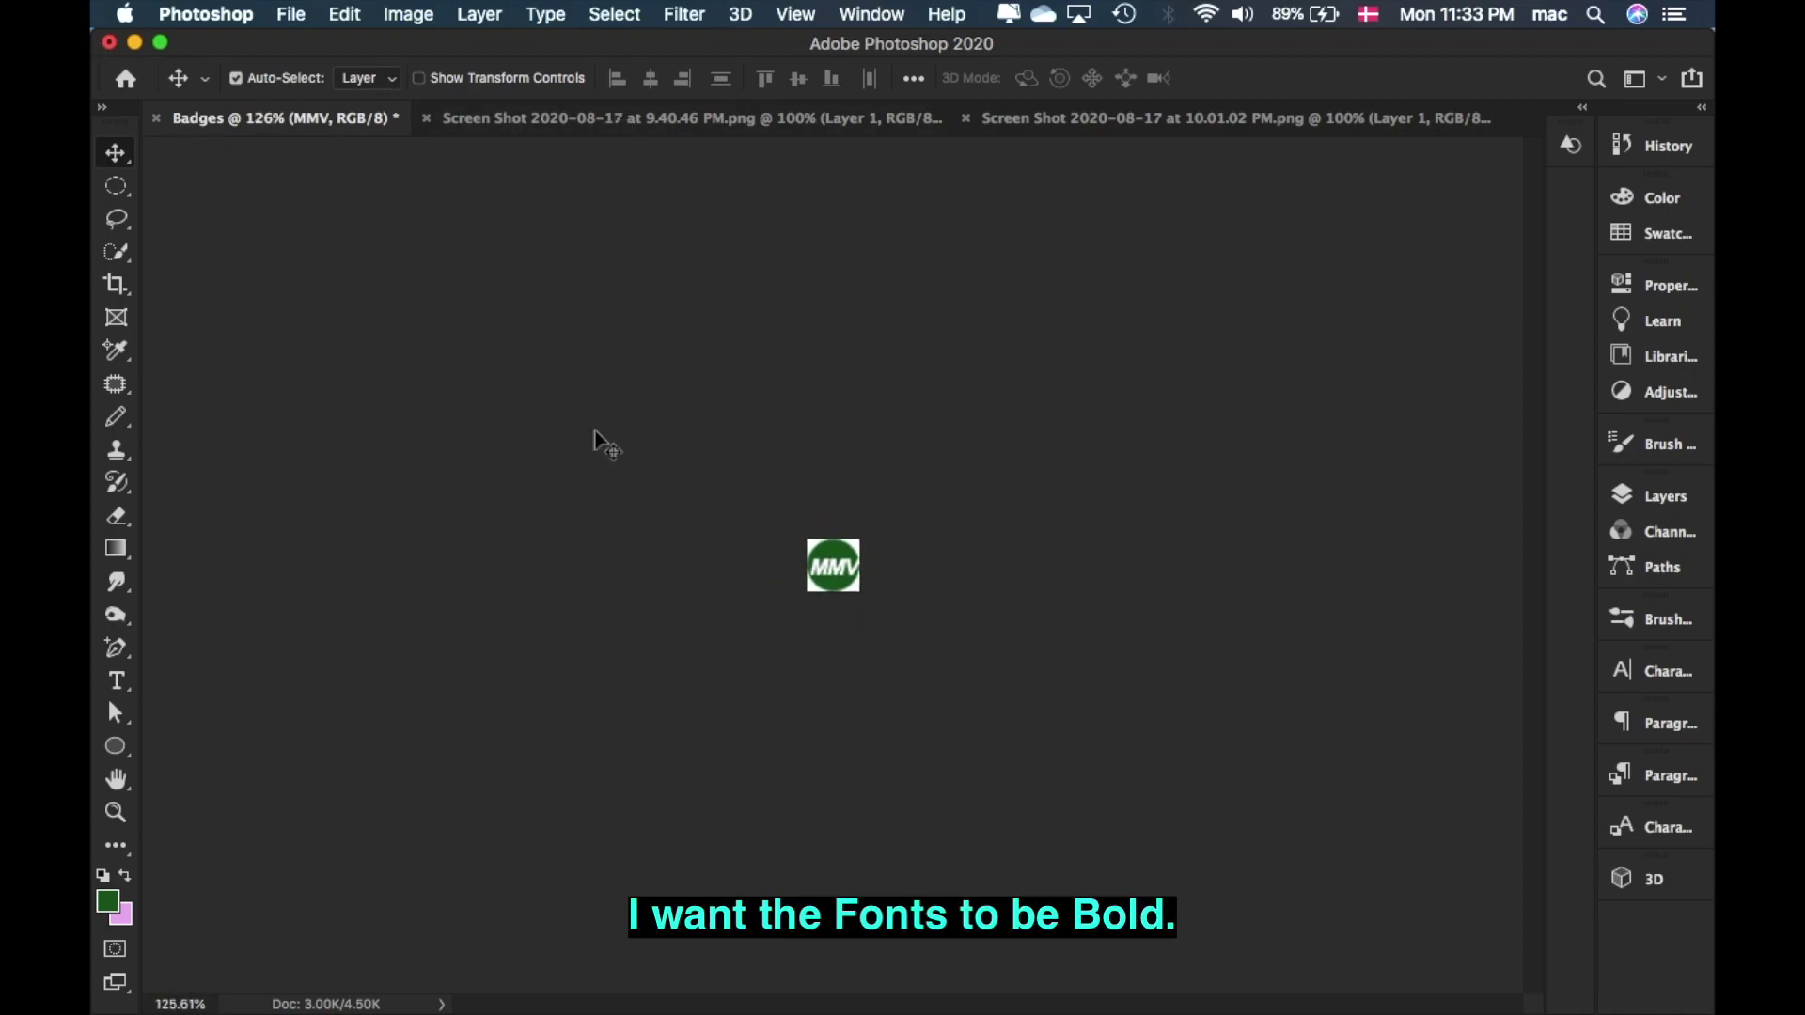
pyautogui.click(836, 571)
pyautogui.doubleClick(836, 570)
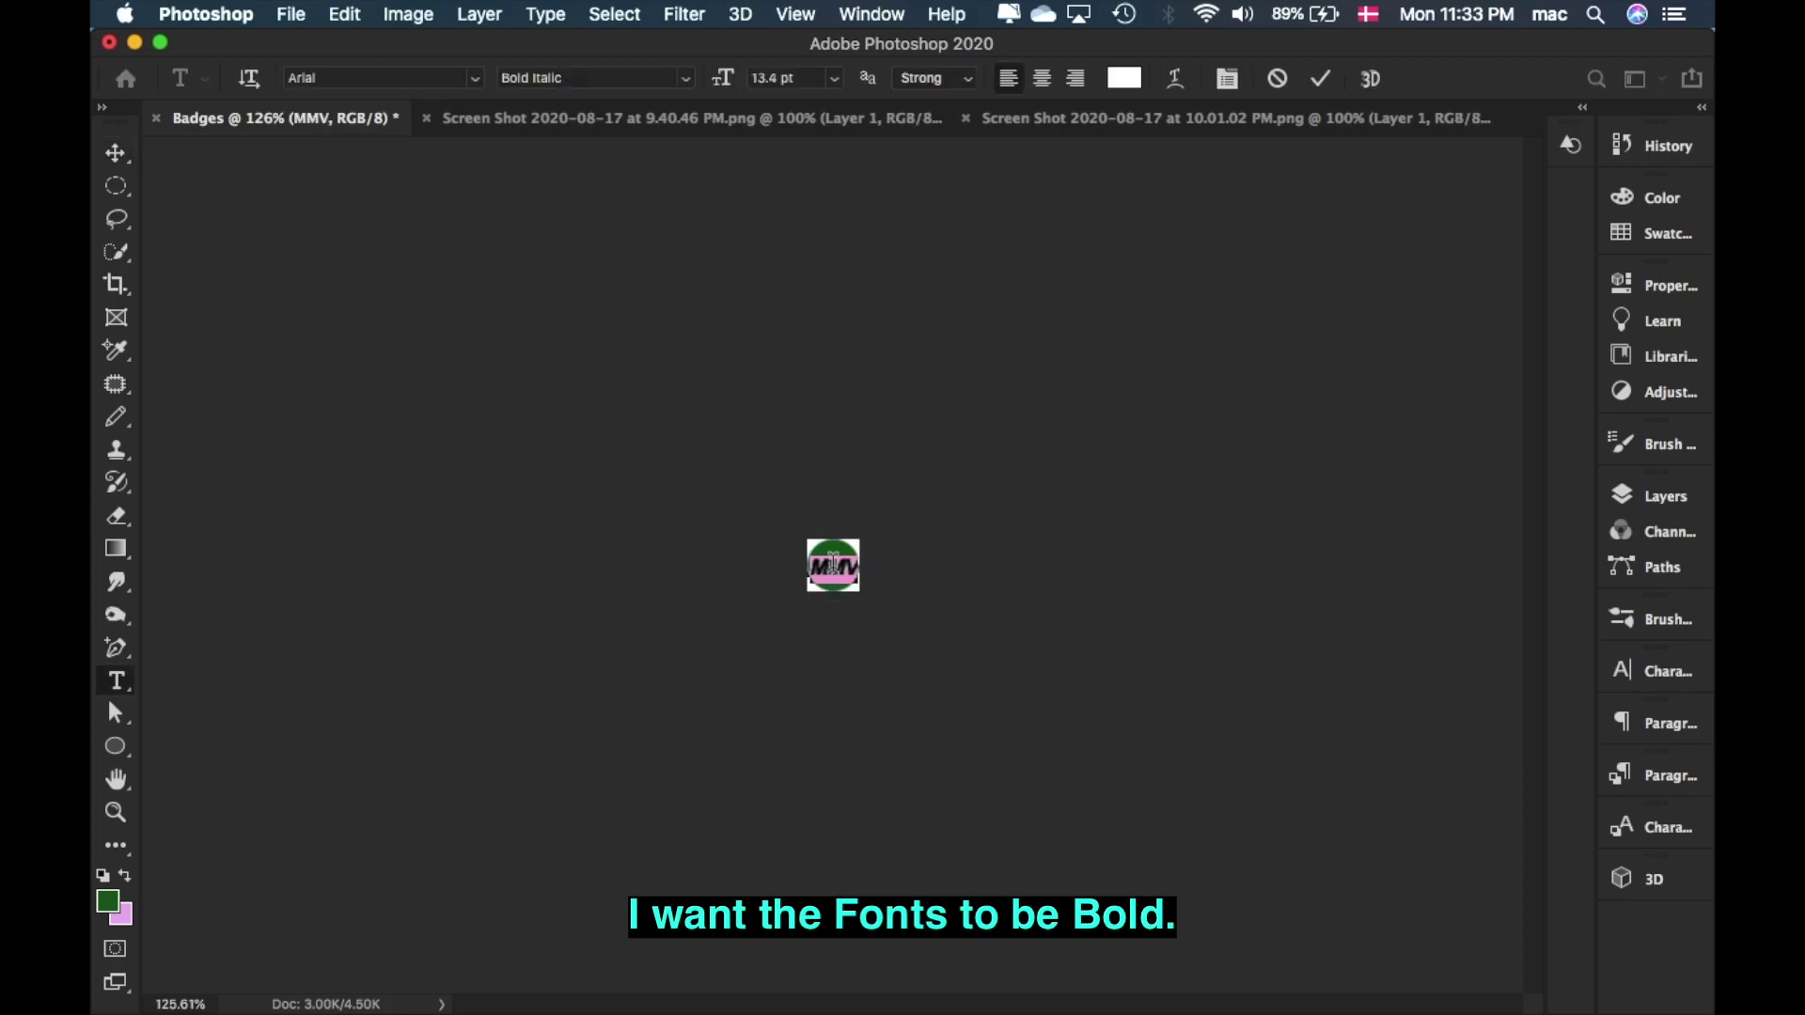
pyautogui.click(645, 79)
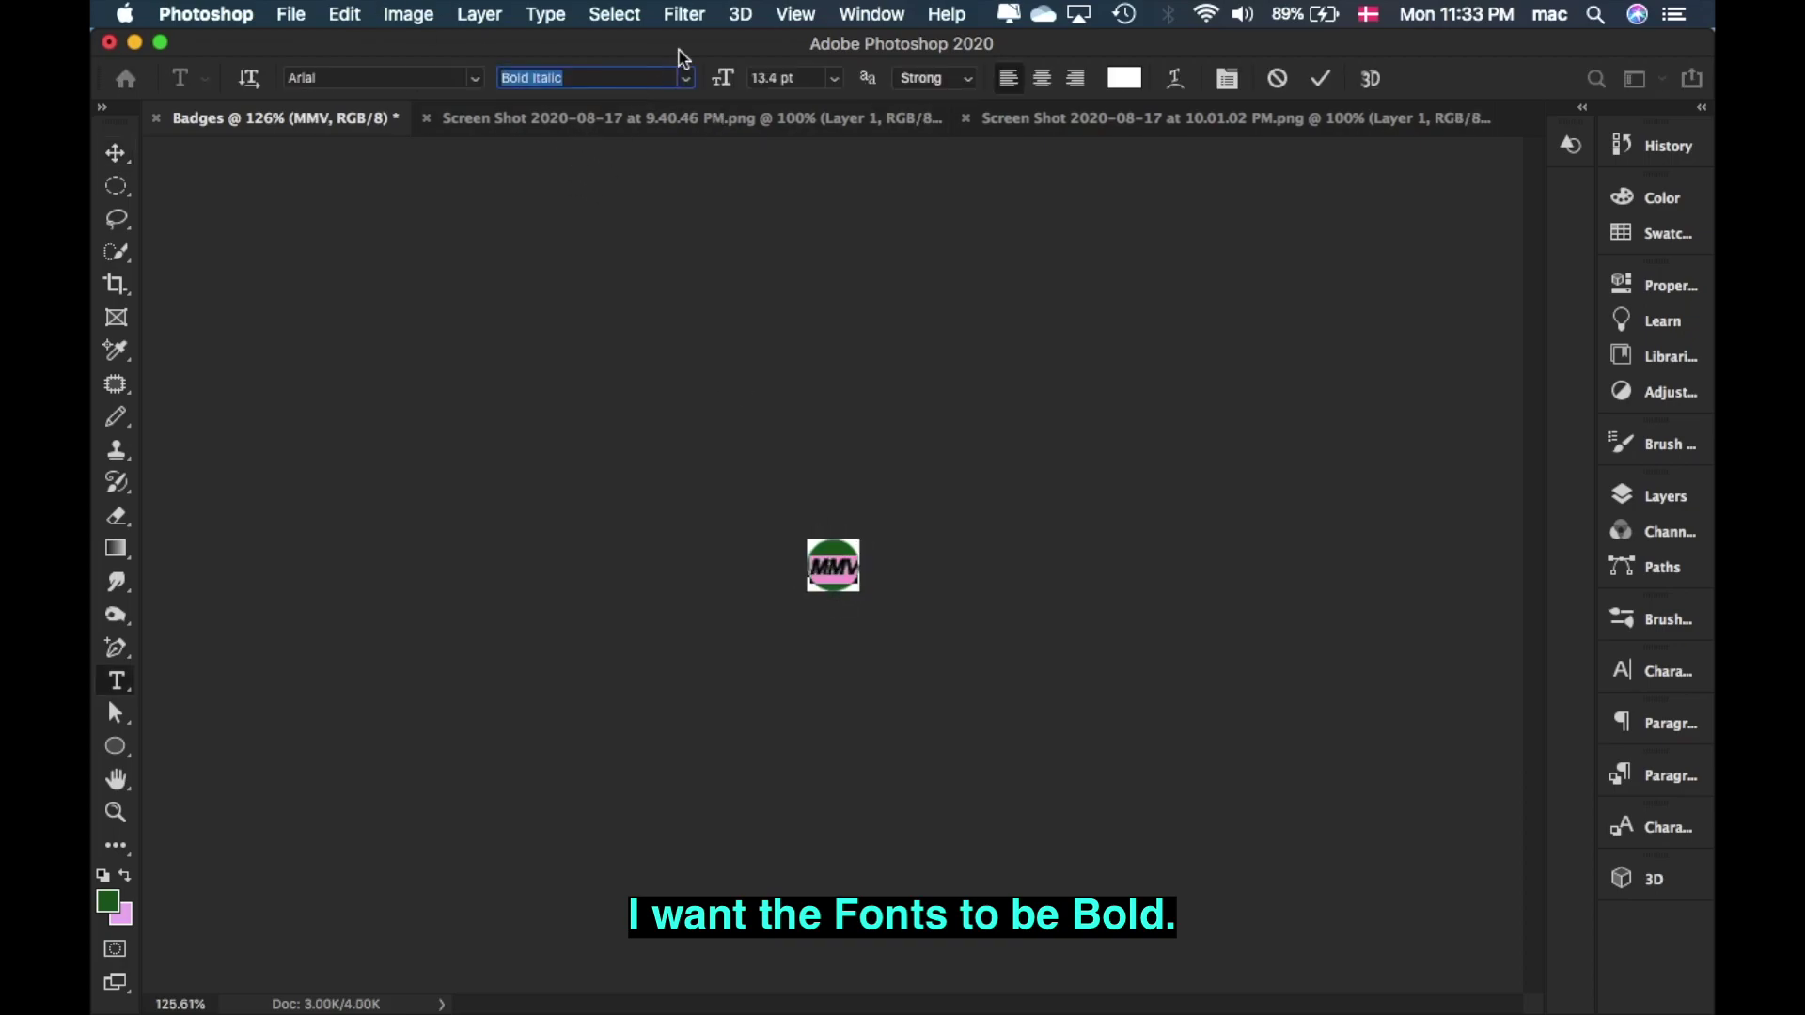
pyautogui.click(687, 79)
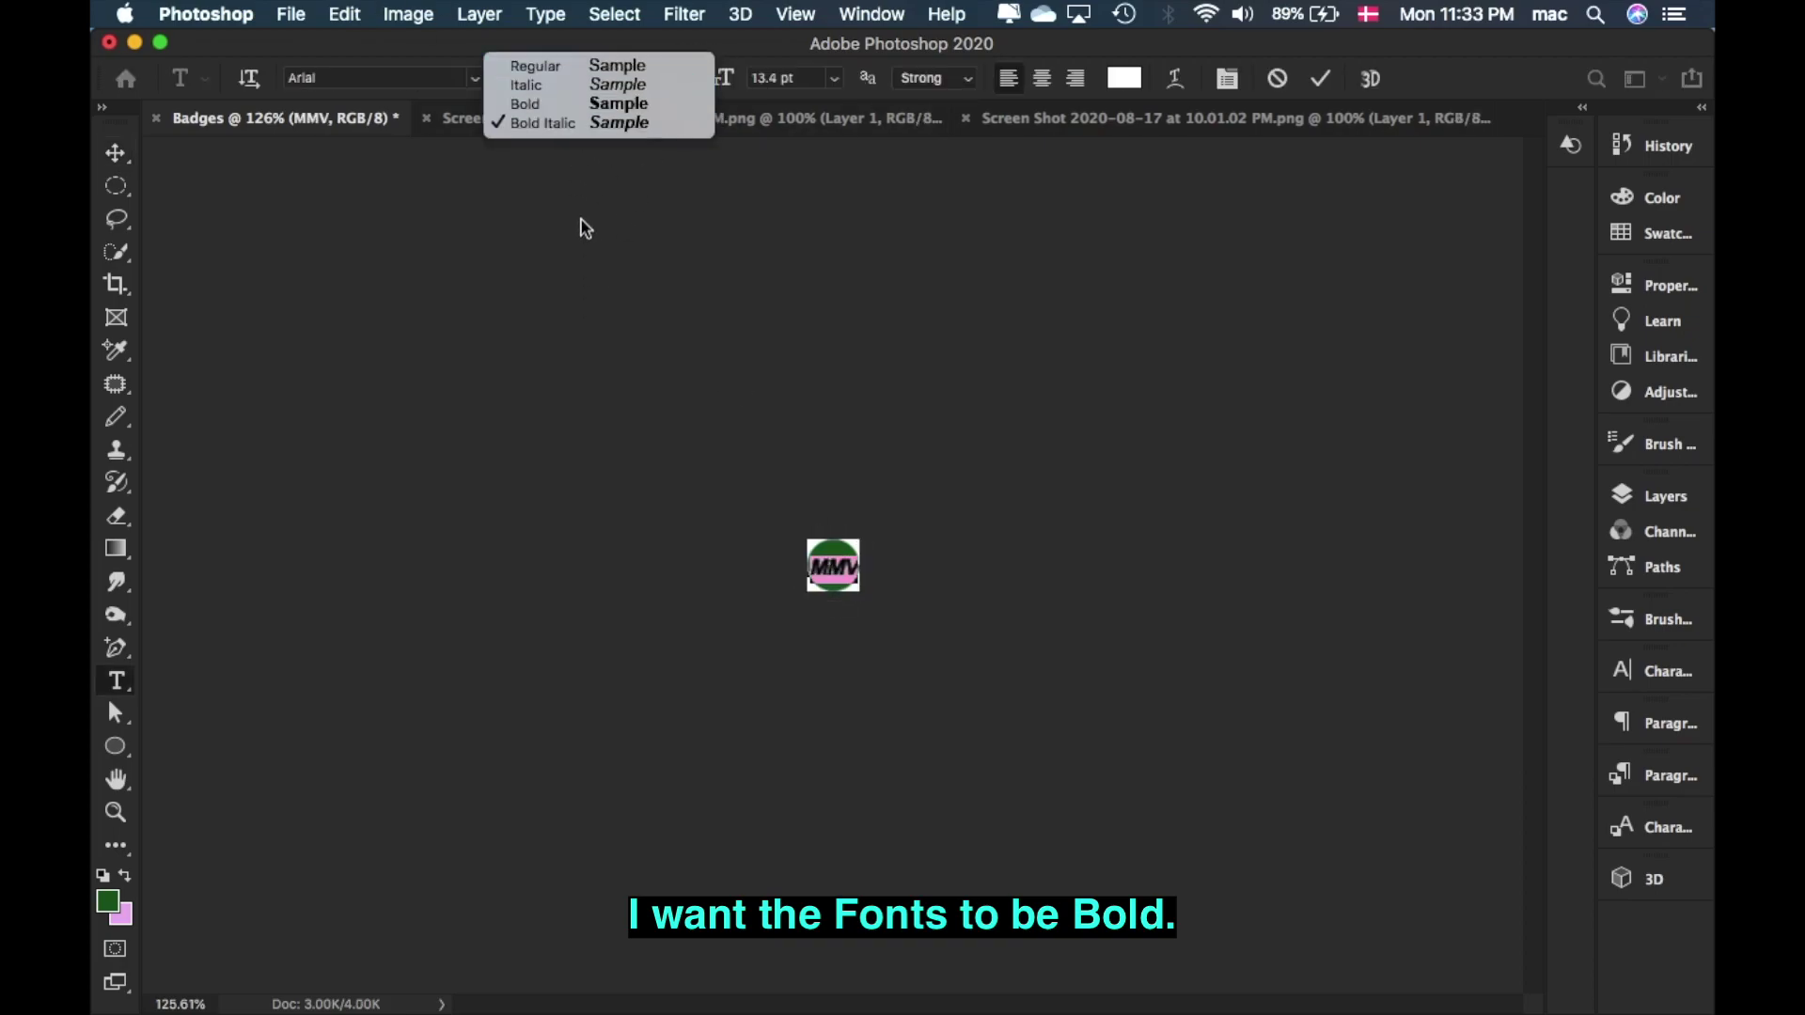
pyautogui.click(606, 109)
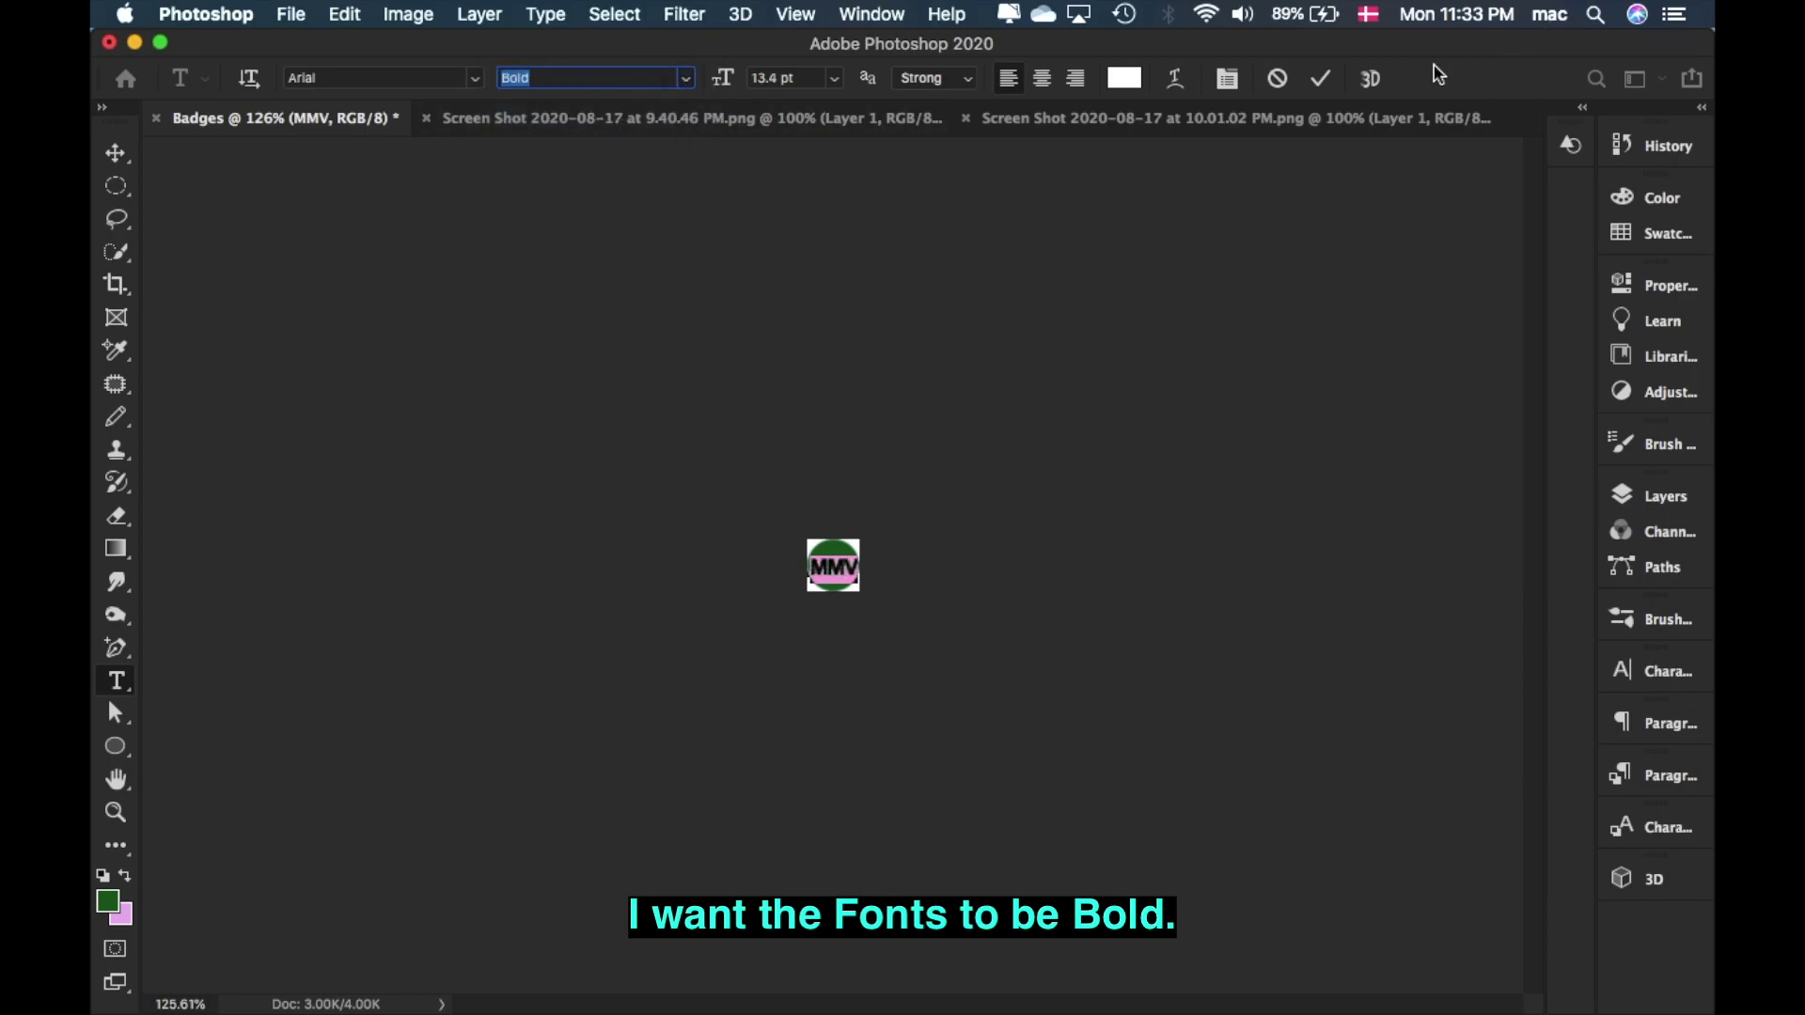
pyautogui.click(1321, 78)
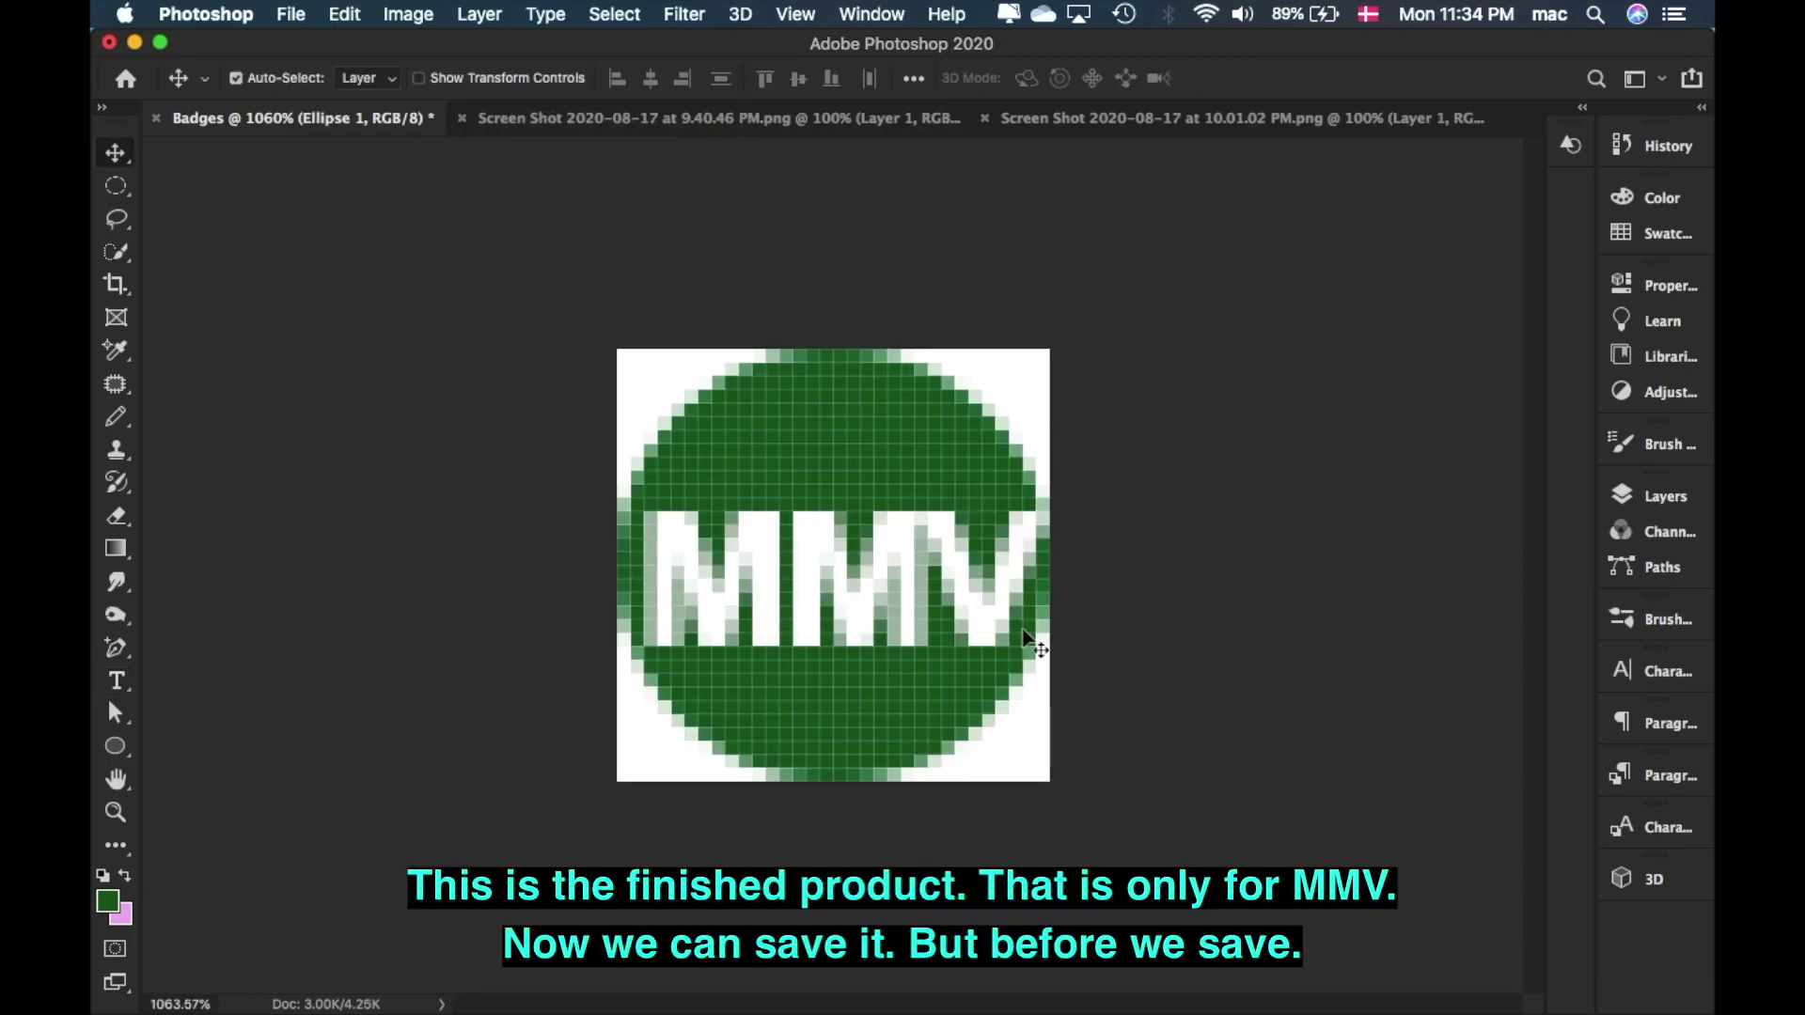
pyautogui.scroll(-10, 1024, 639)
pyautogui.scroll(-3, 1028, 657)
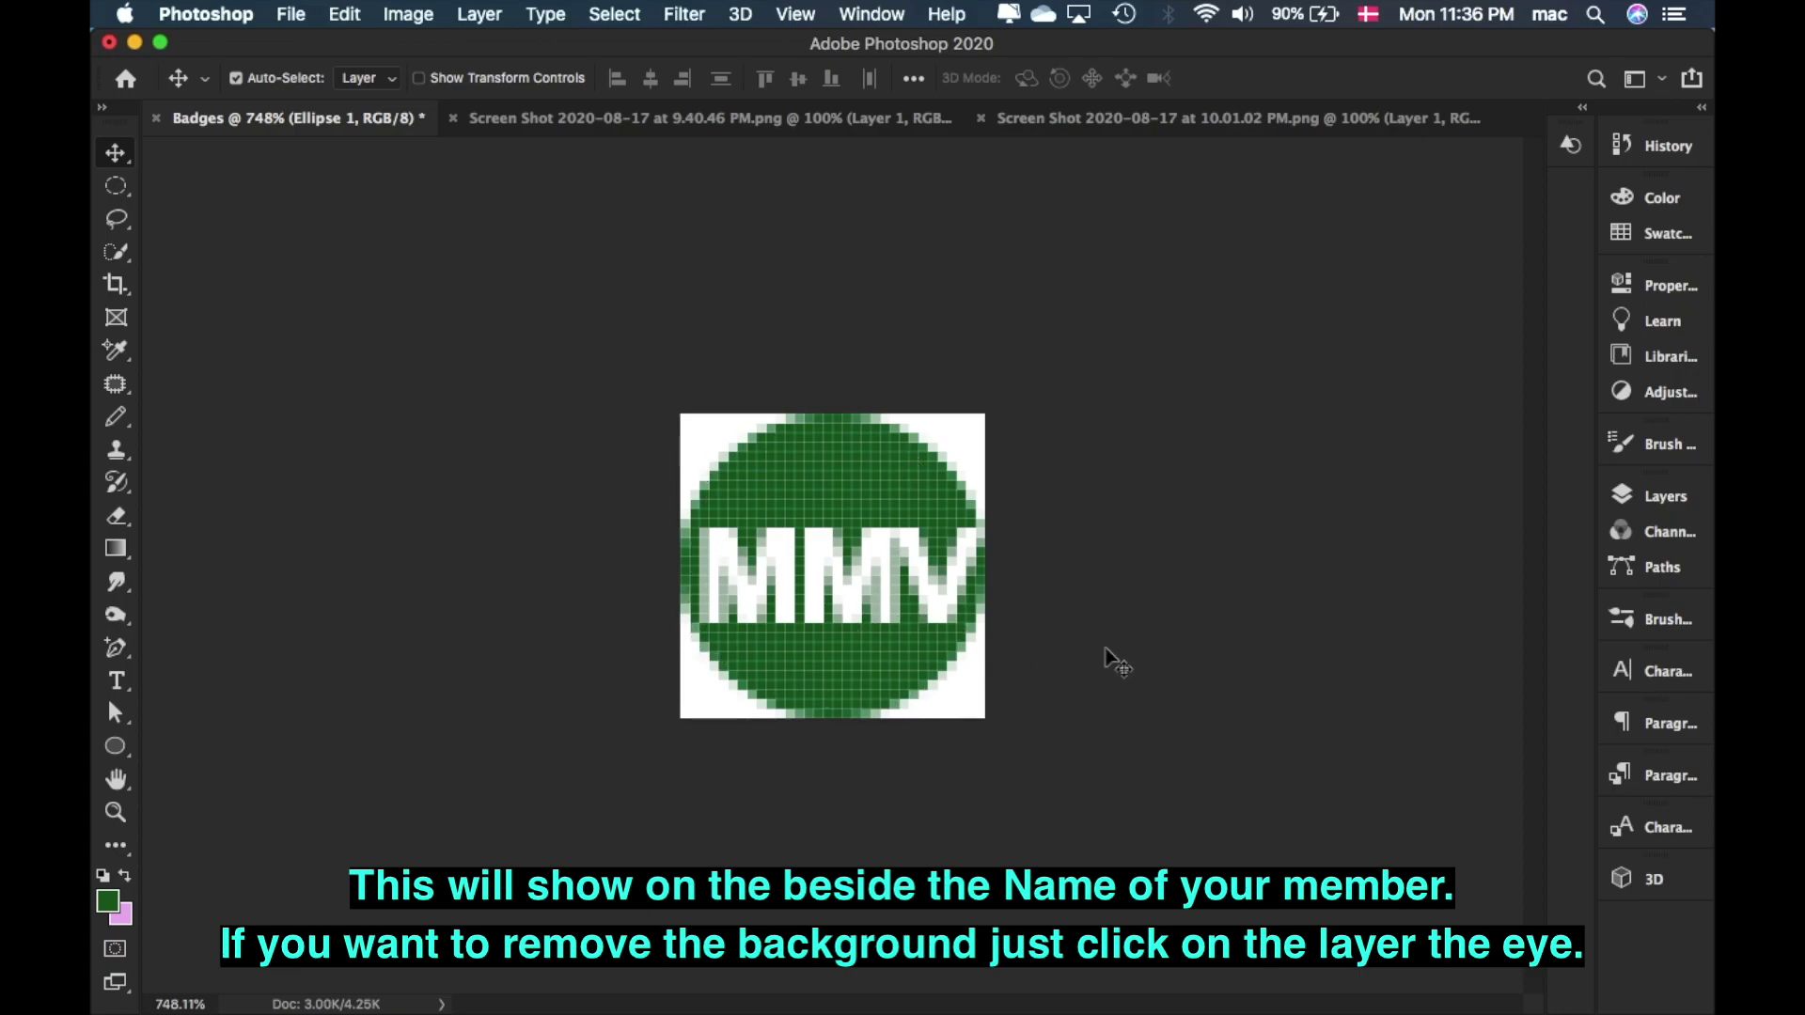
# - Unlock the white Background into Layer 0 and hide it to show transparency behind the badge
pyautogui.click(1654, 497)
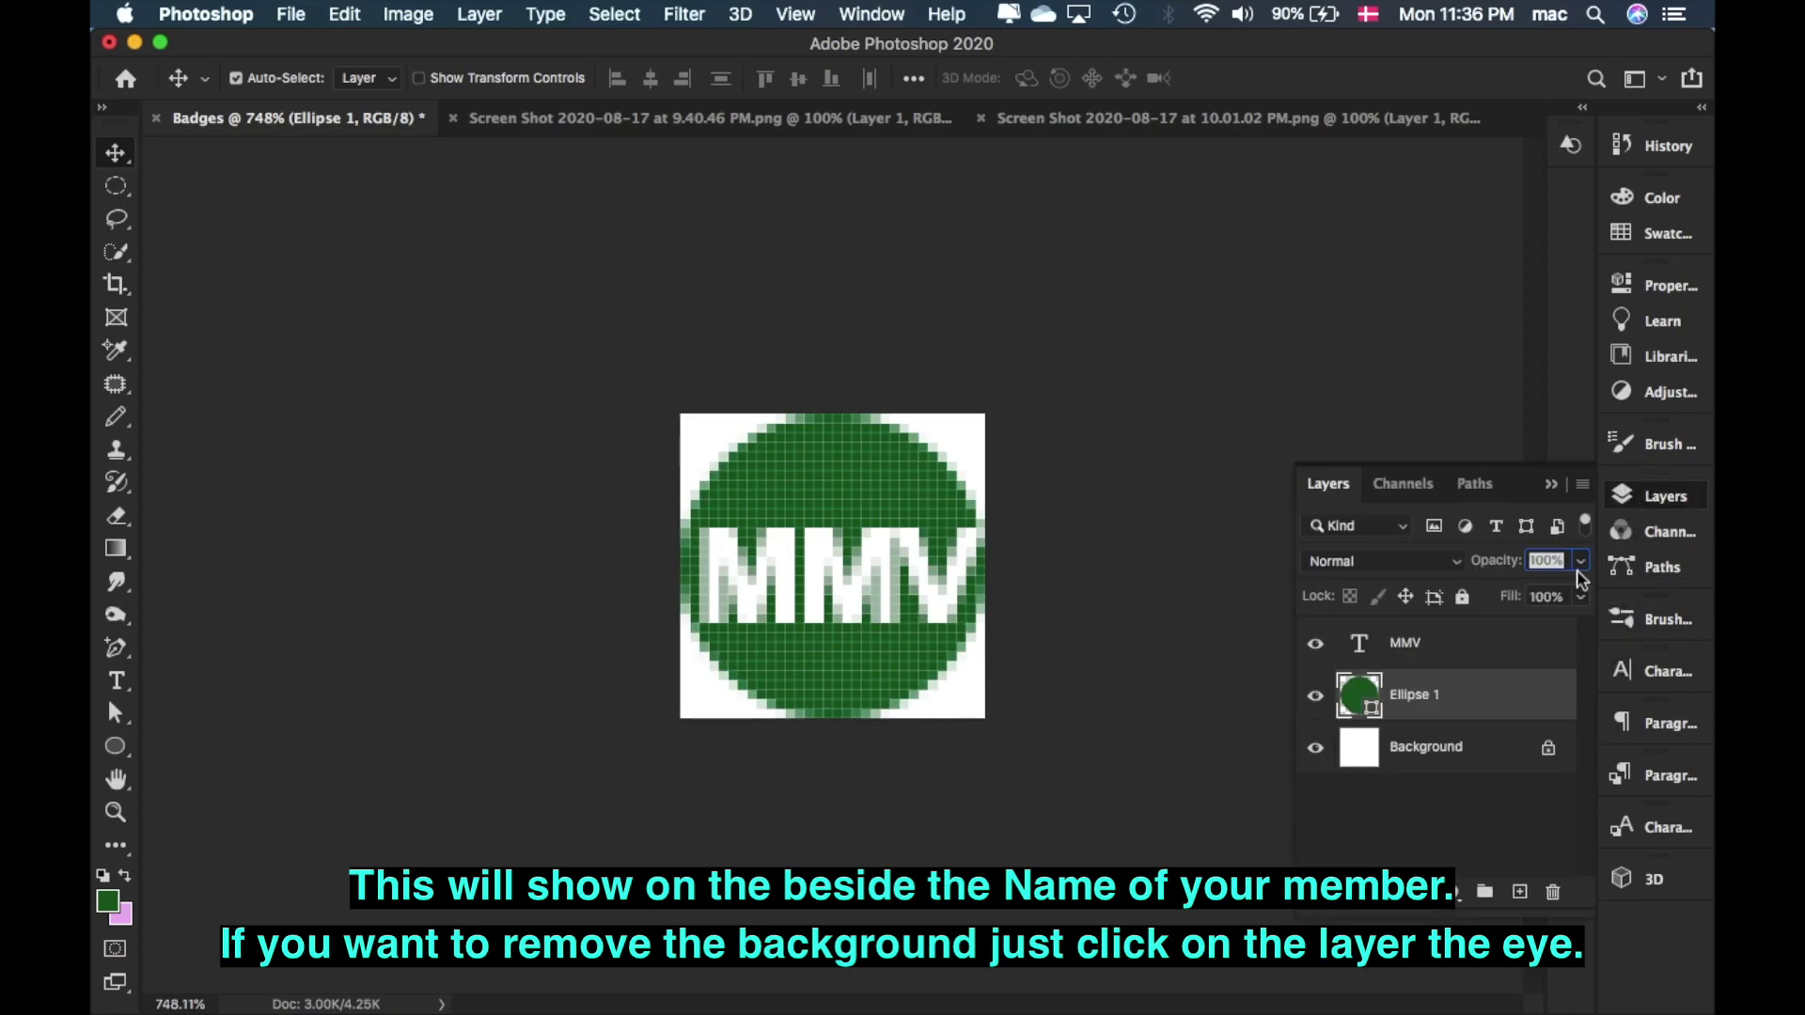
pyautogui.click(1316, 749)
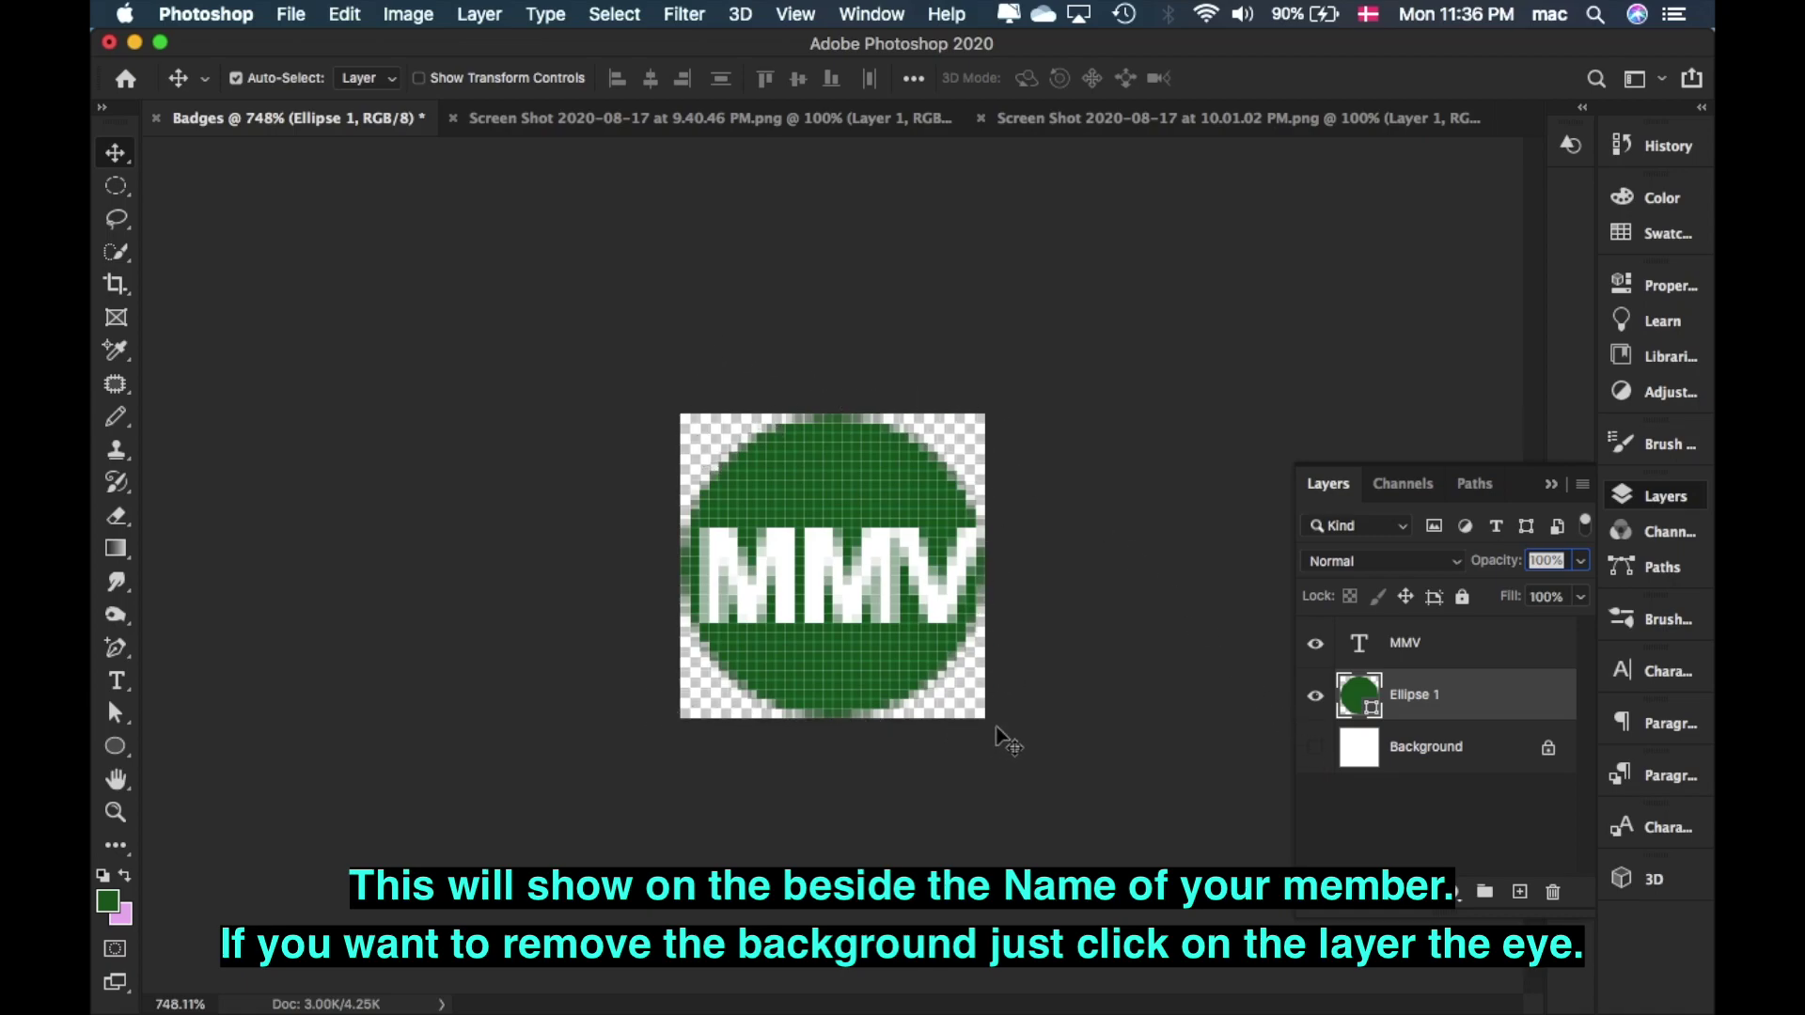
pyautogui.click(1550, 751)
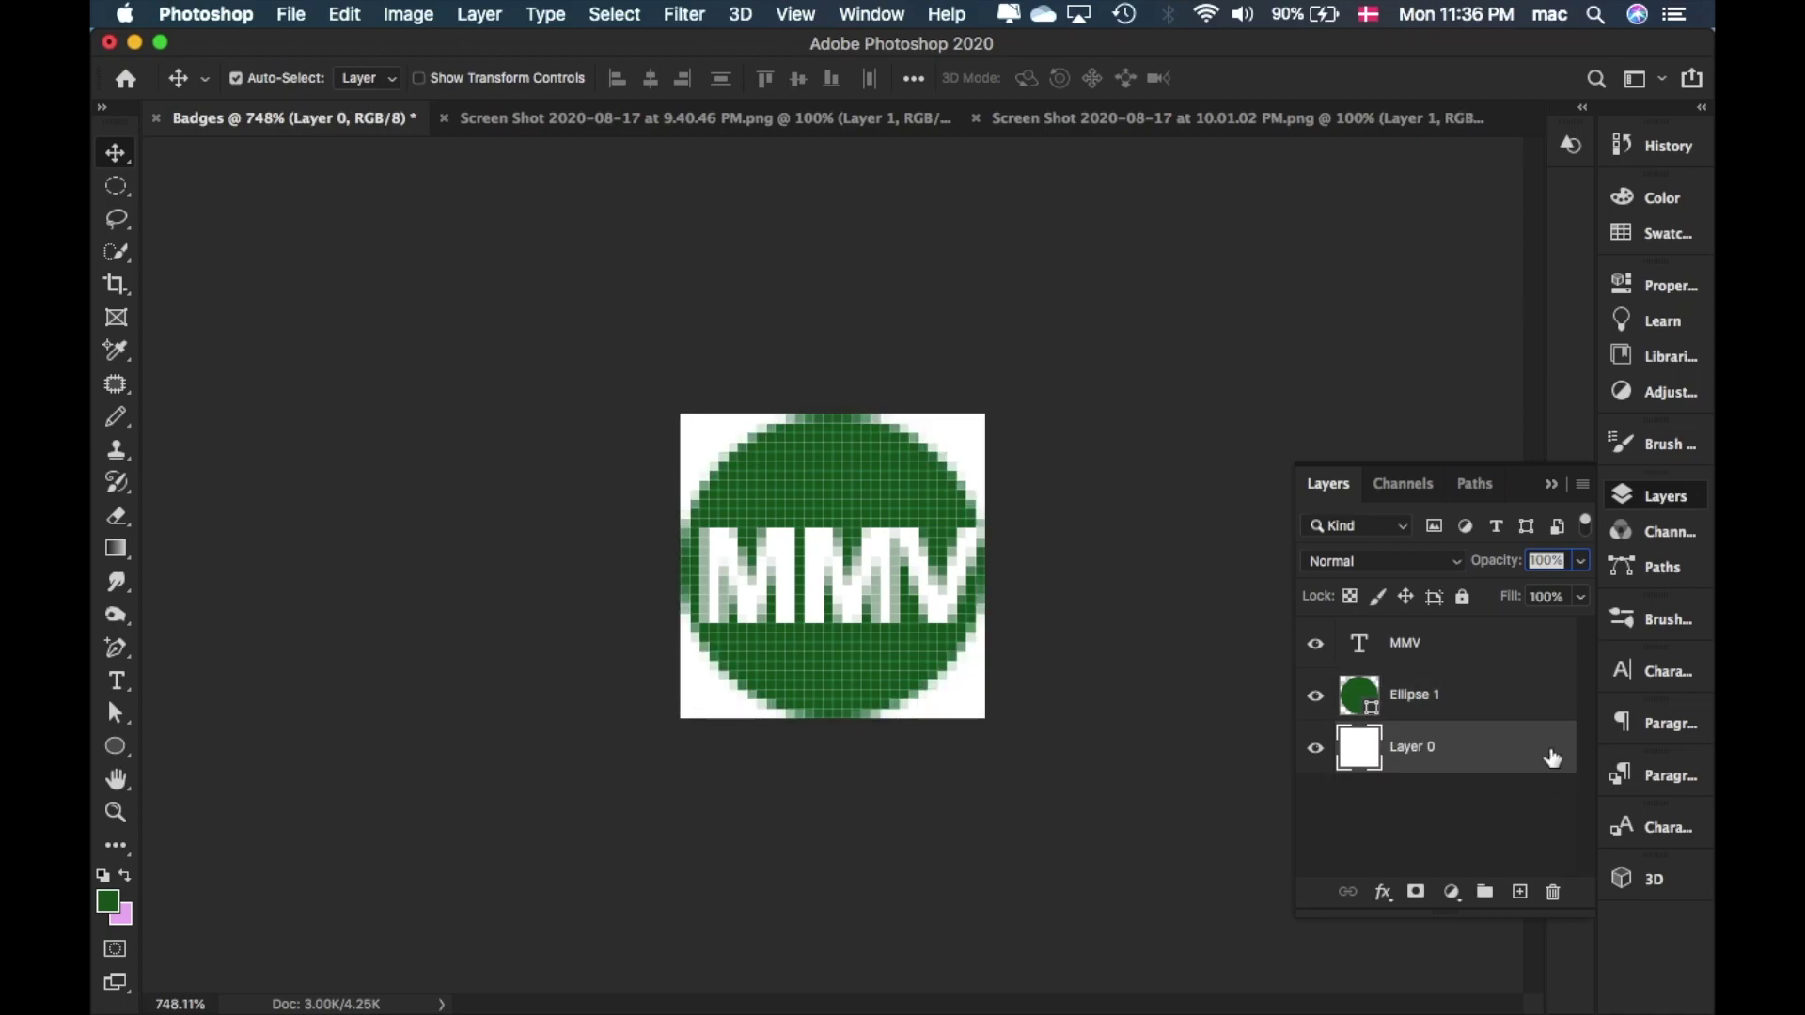
pyautogui.click(1313, 750)
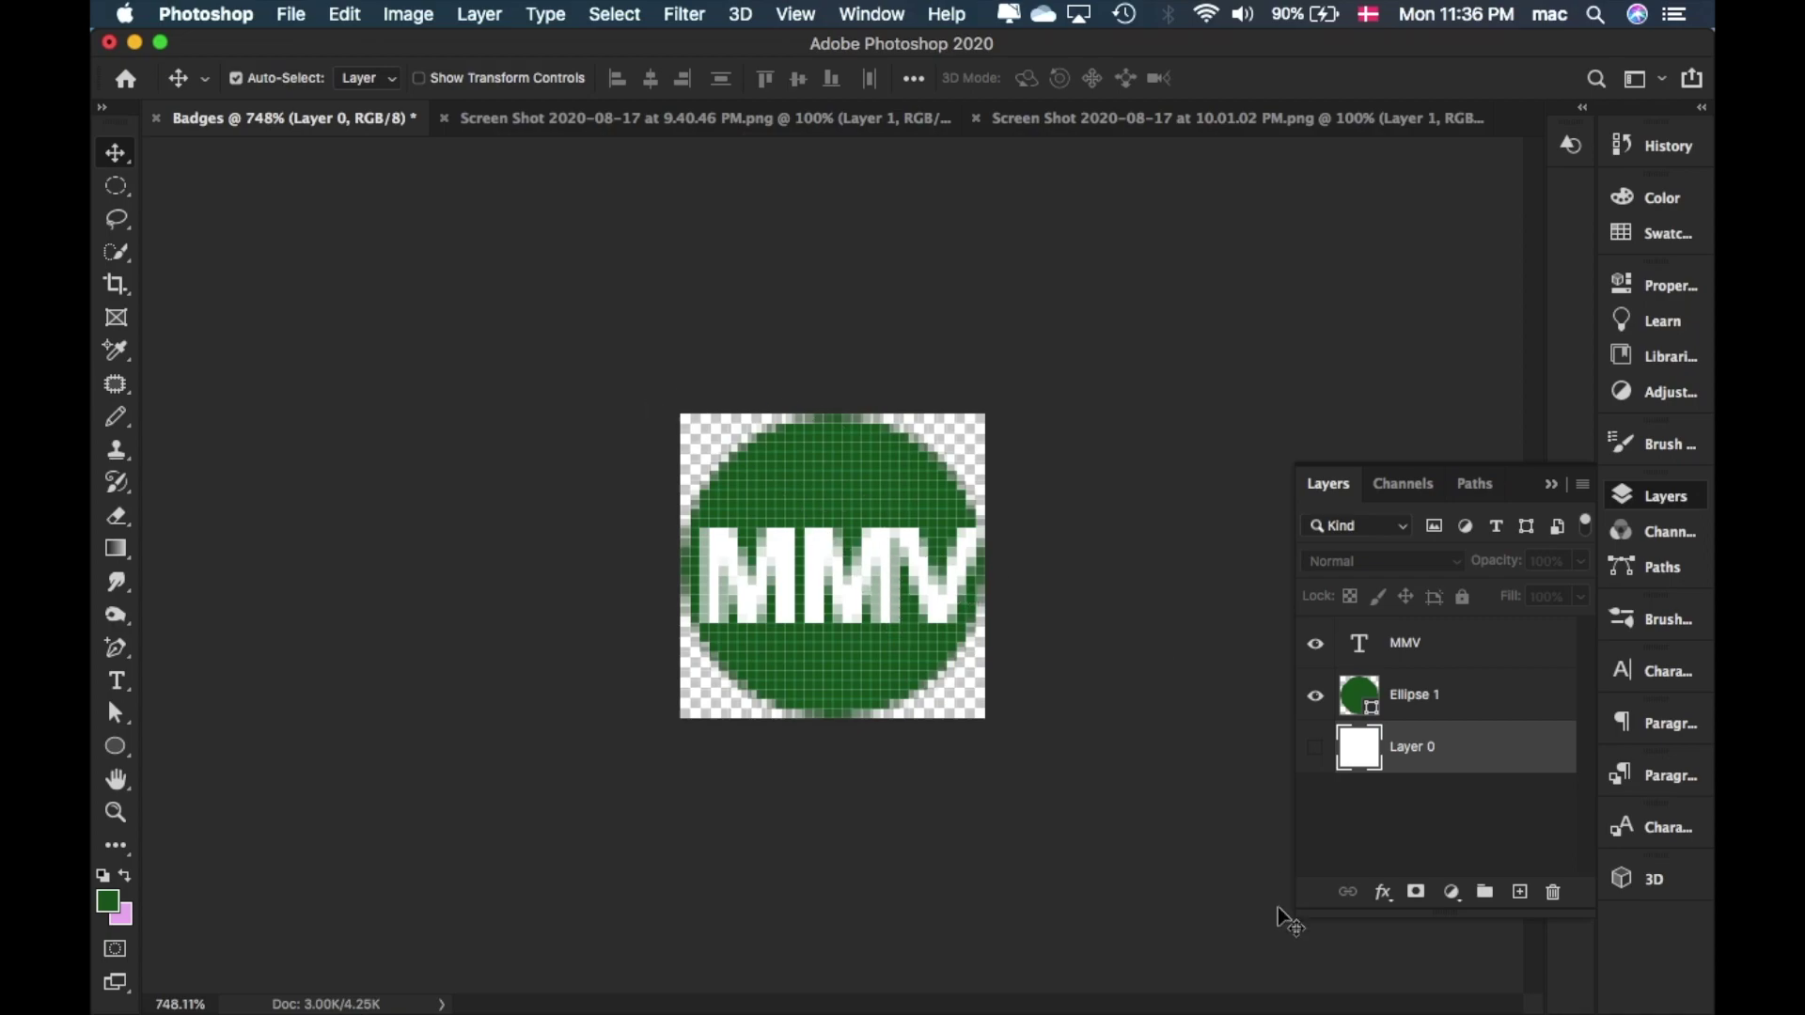
# - Start Save As and rename the file to BadgeGreen
pyautogui.click(1557, 486)
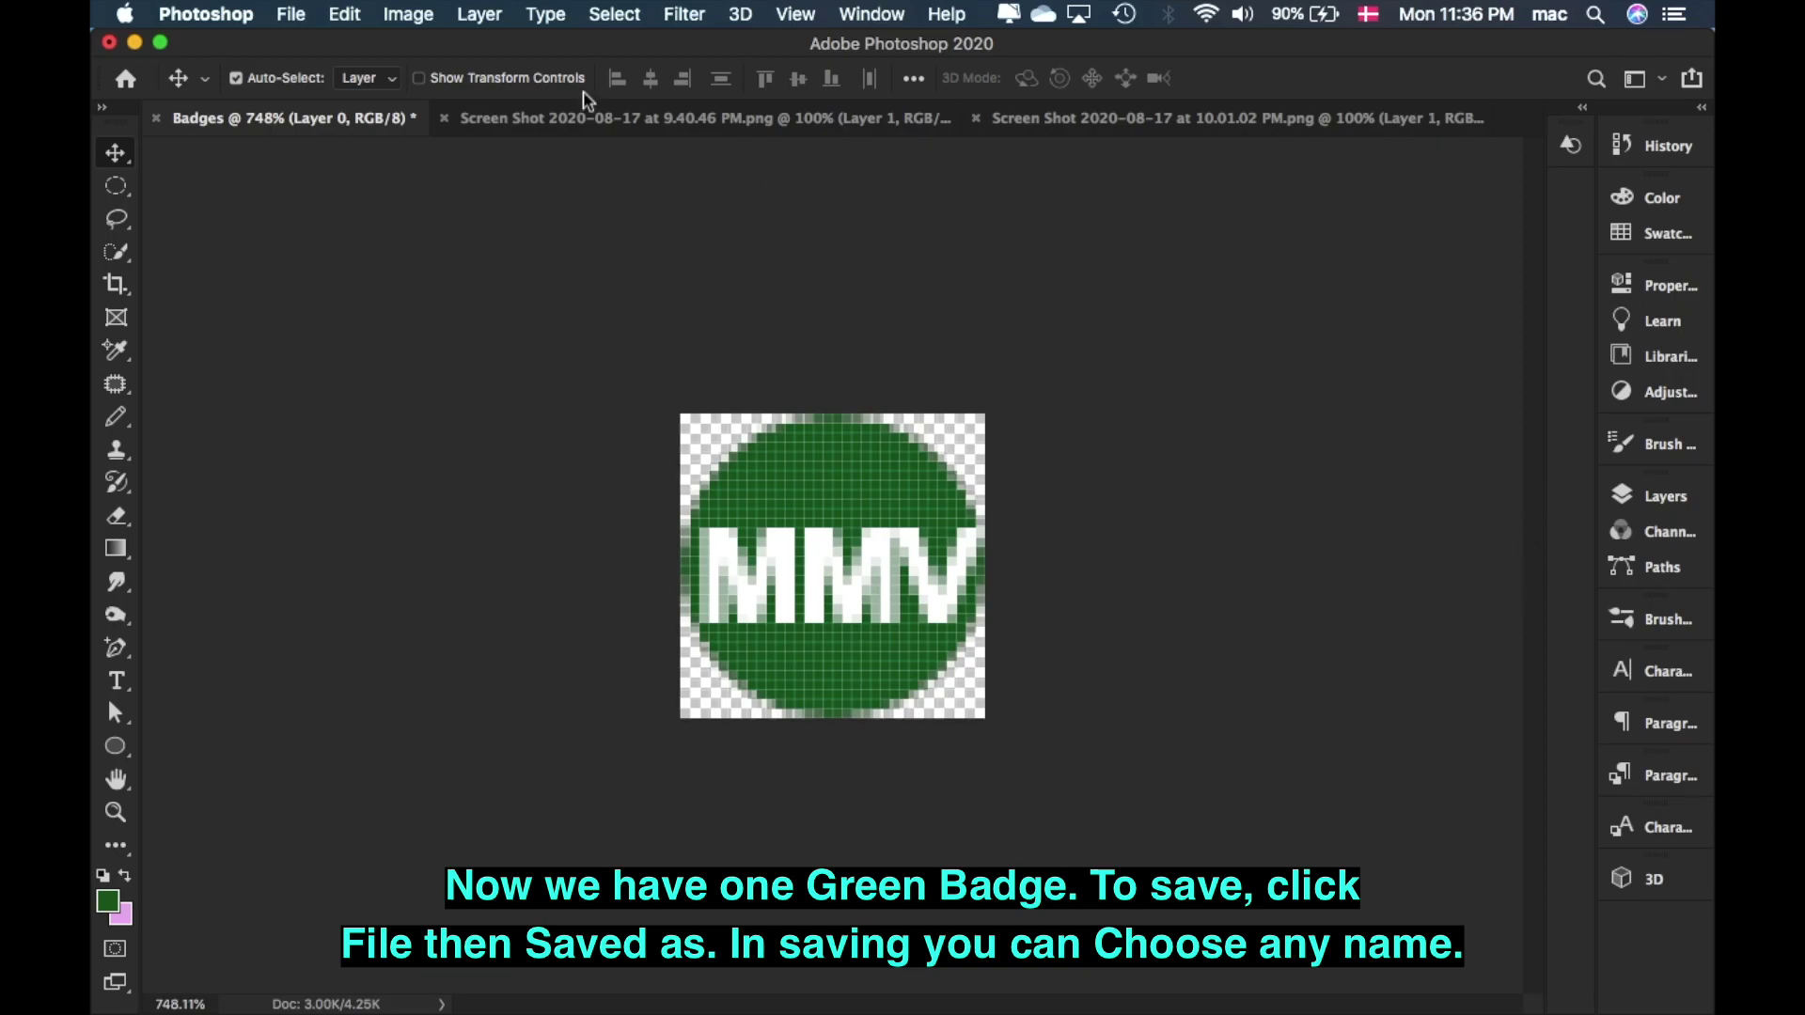
pyautogui.click(293, 17)
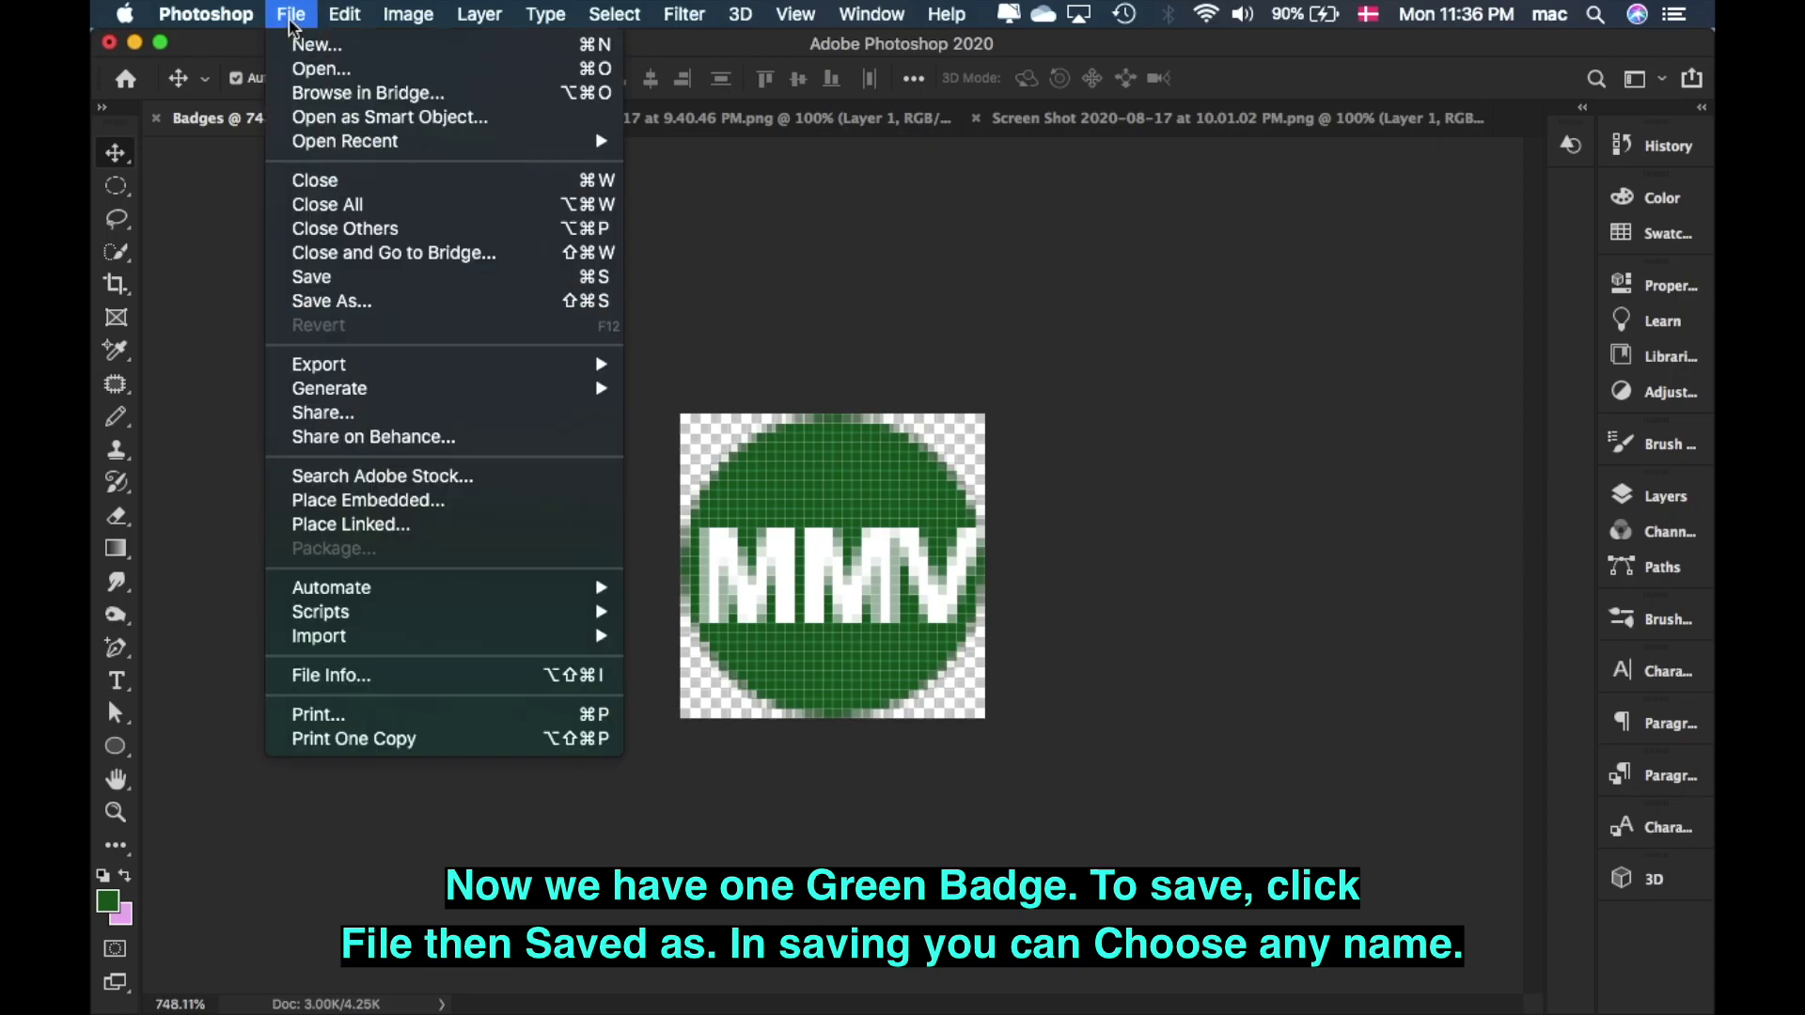
pyautogui.click(408, 297)
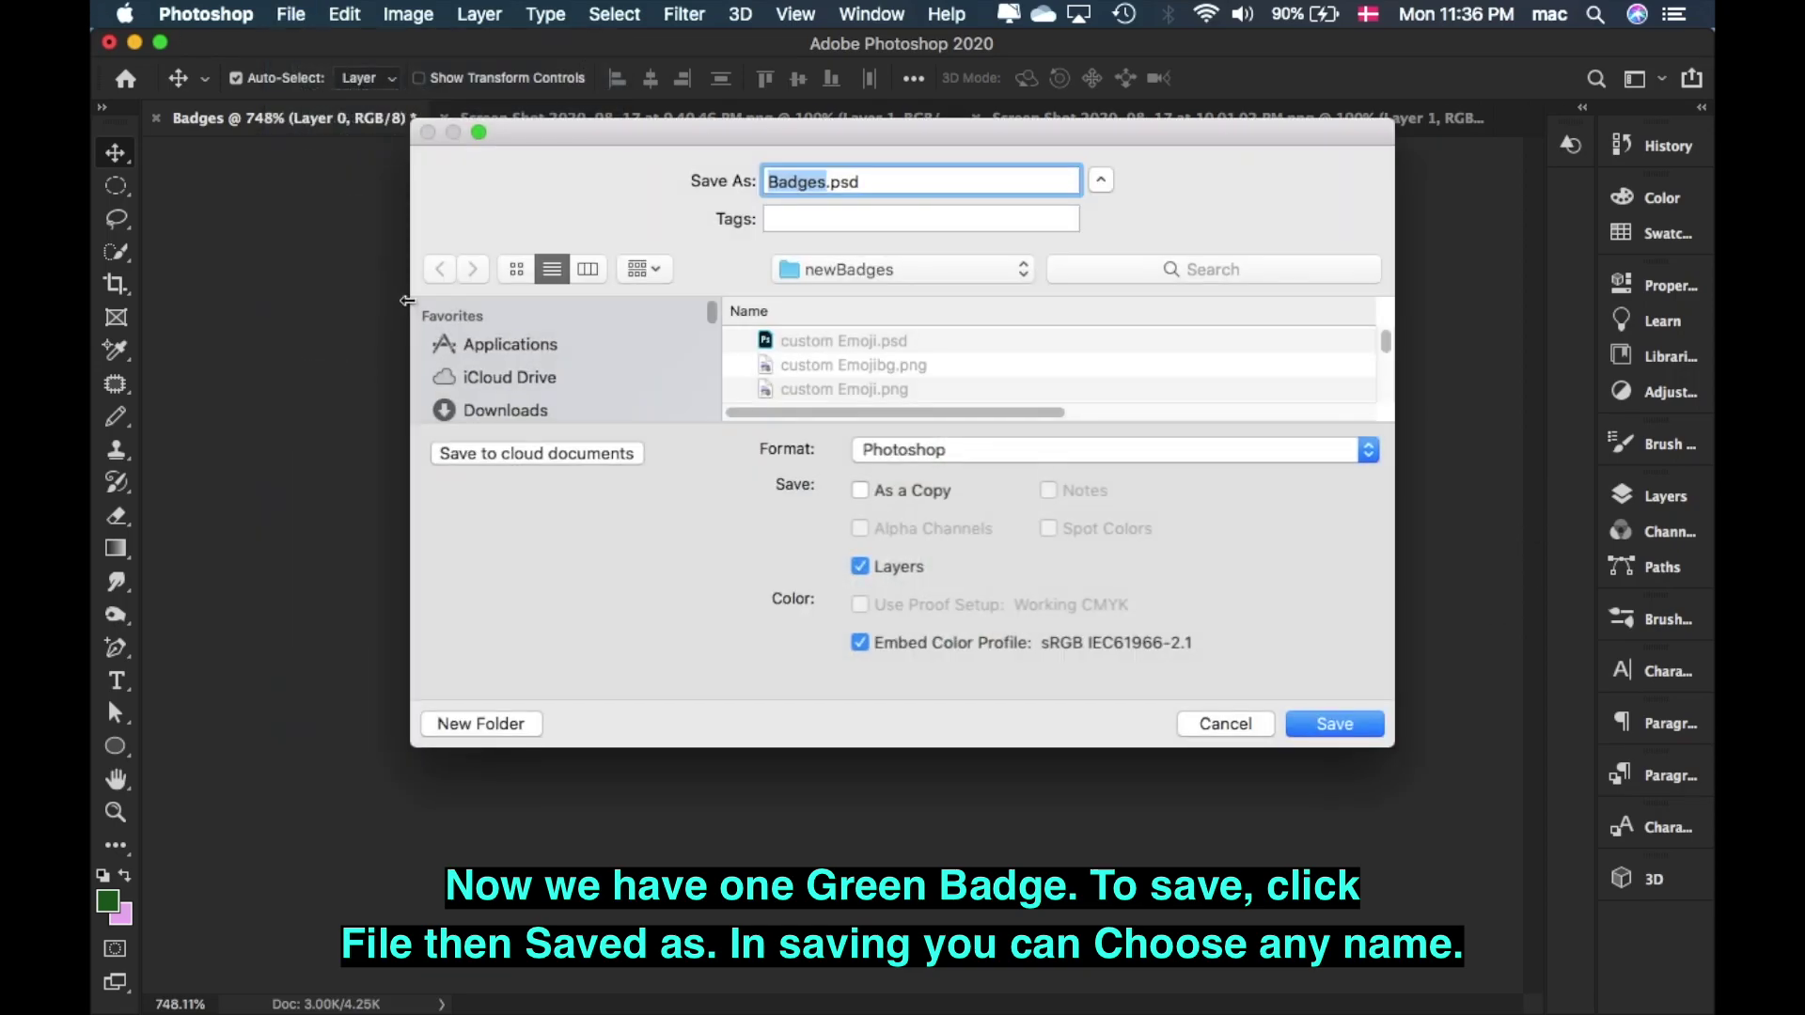
pyautogui.click(827, 182)
pyautogui.press('BackSpace')
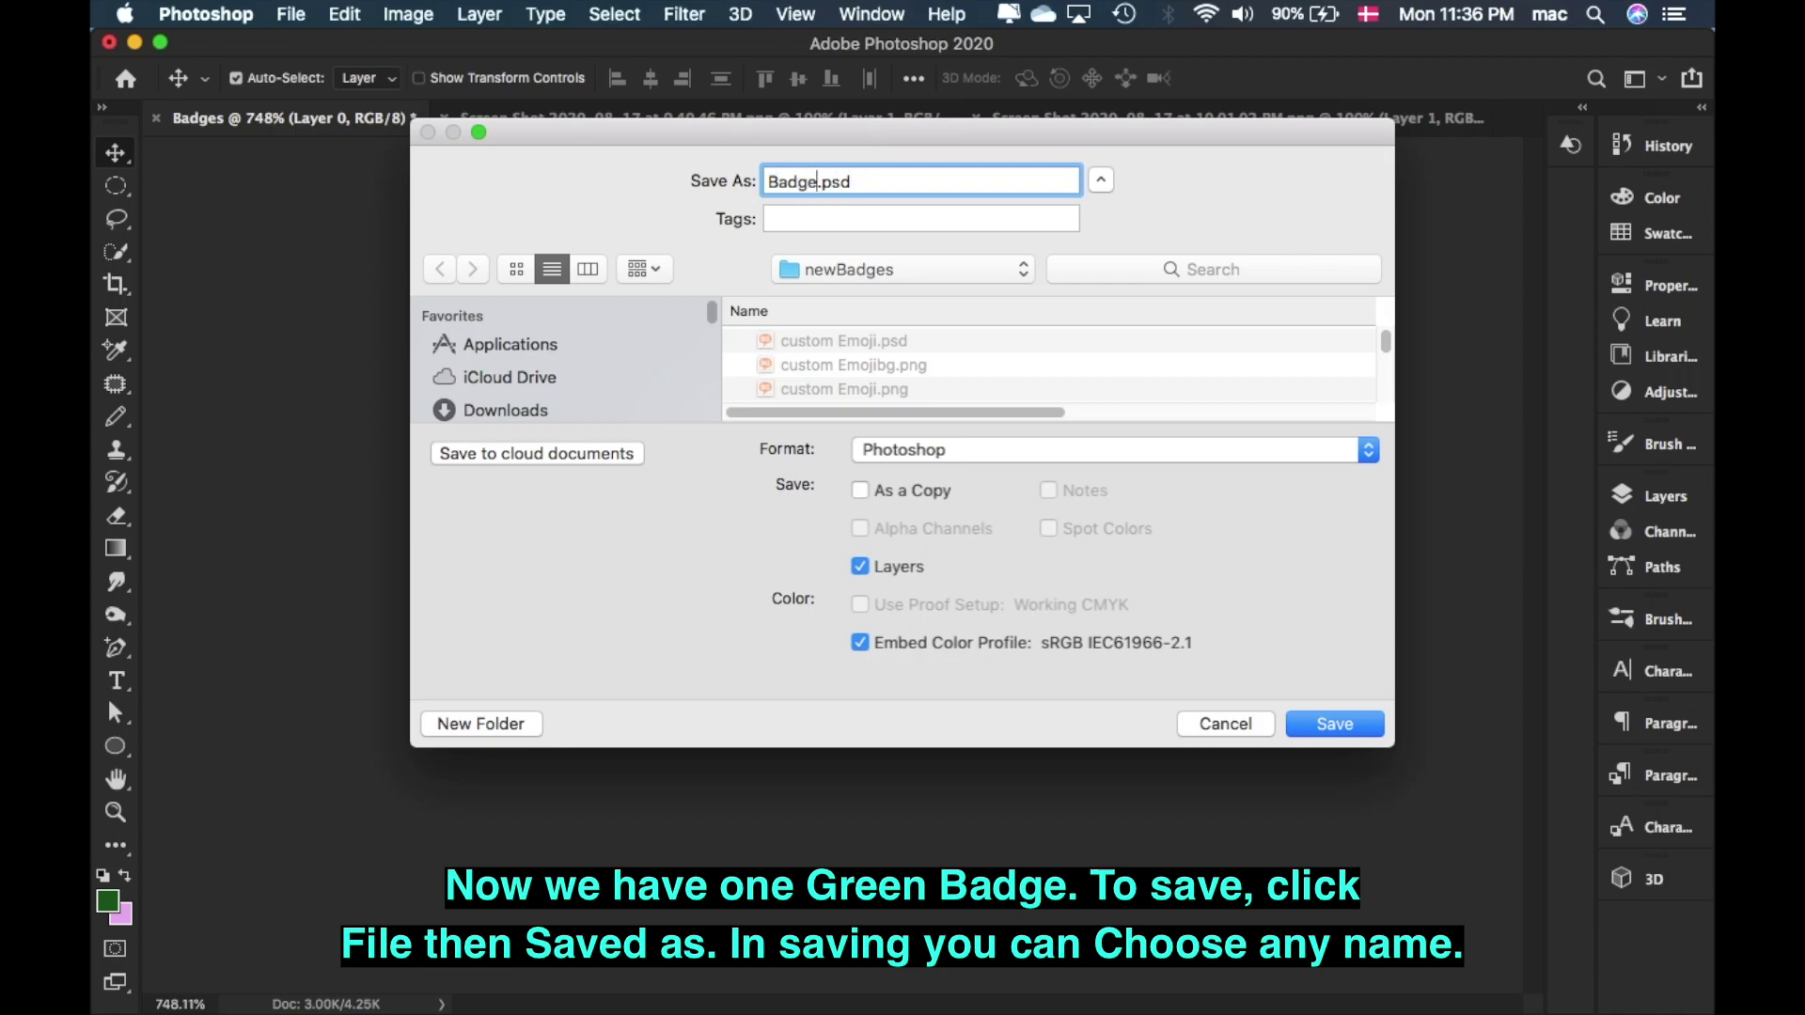
pyautogui.write('GREE')
pyautogui.press('BackSpace')
pyautogui.press('BackSpace')
pyautogui.press('BackSpace')
pyautogui.write('reen')
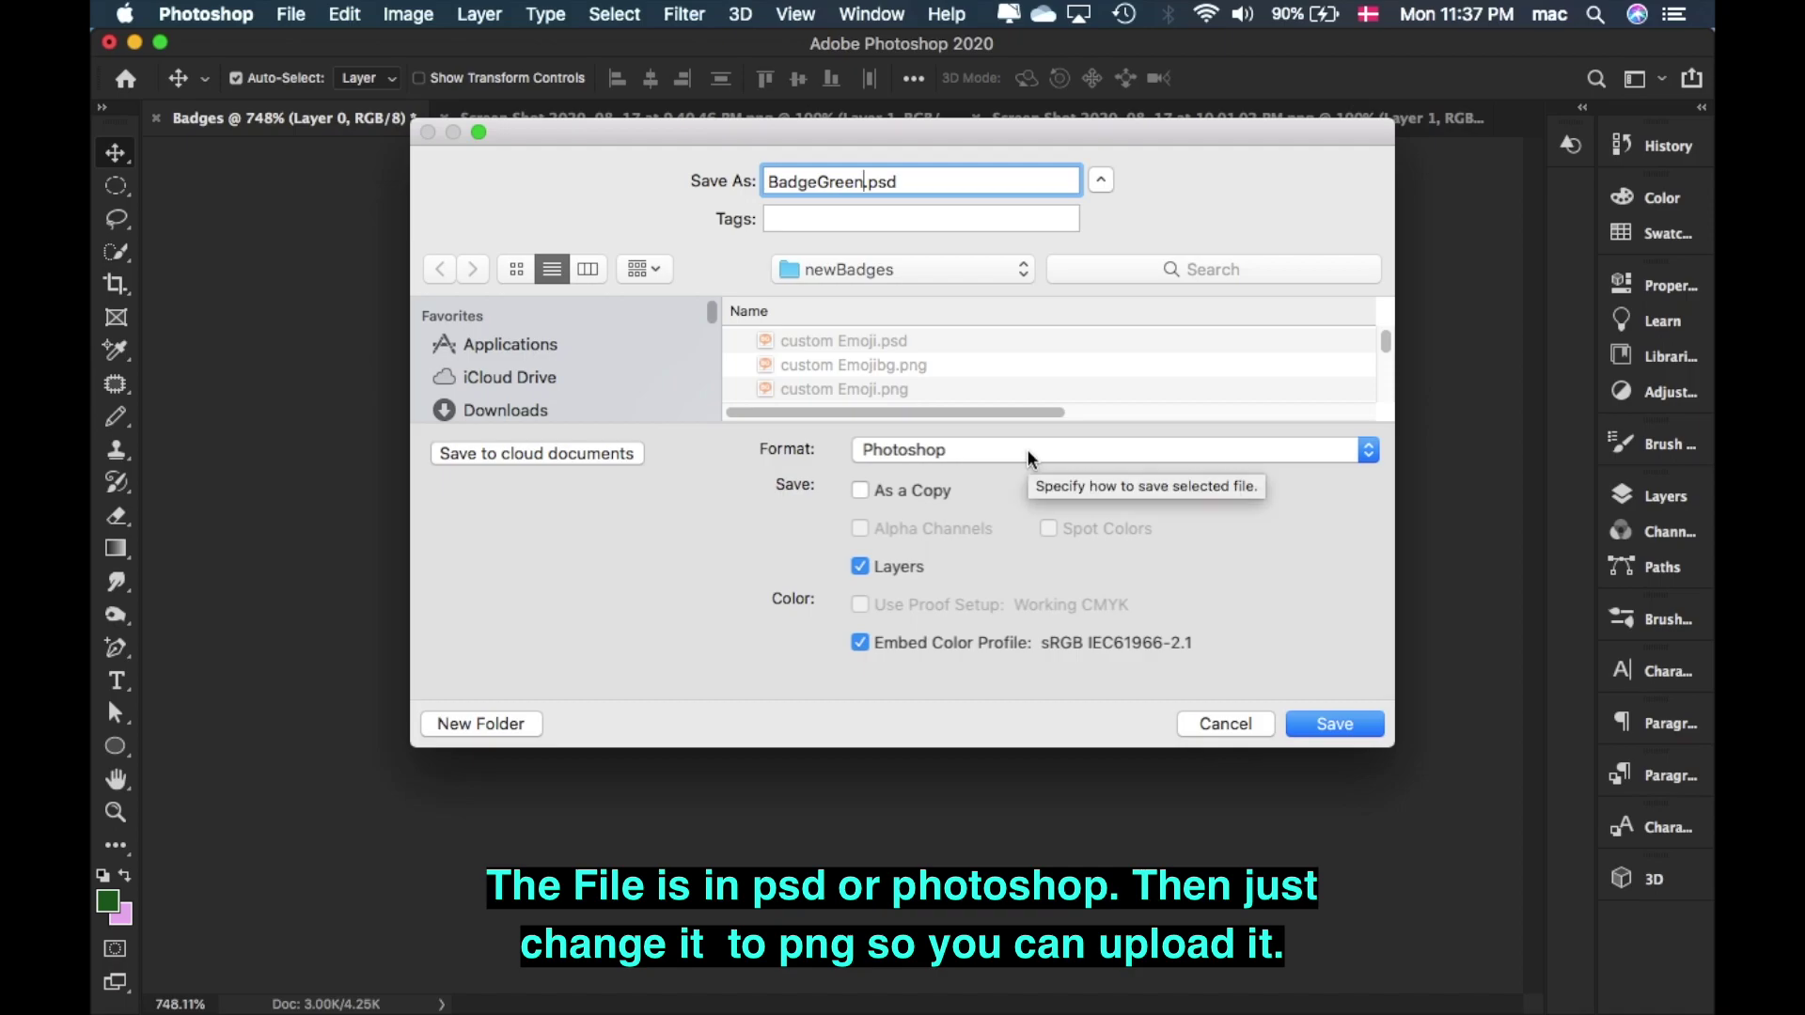
# - Save BadgeGreen as a PNG in newBadges, accepting the default PNG options
pyautogui.click(987, 451)
pyautogui.click(959, 792)
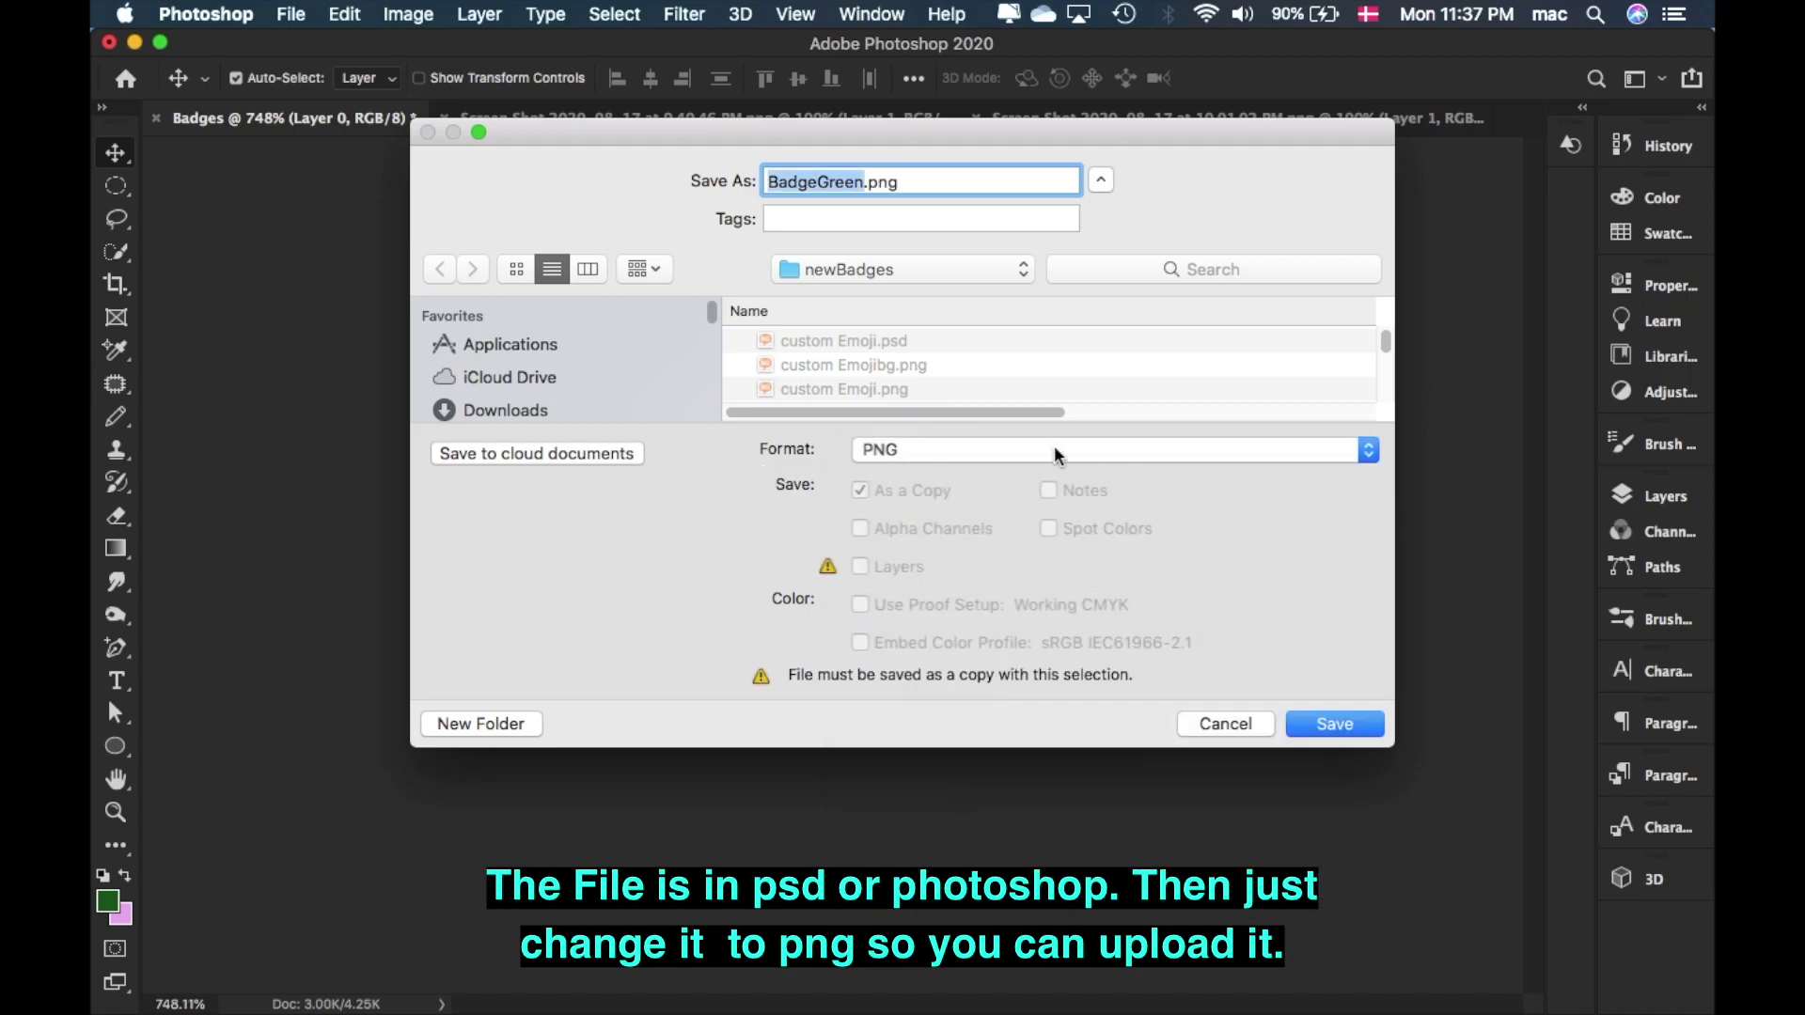
pyautogui.click(1023, 449)
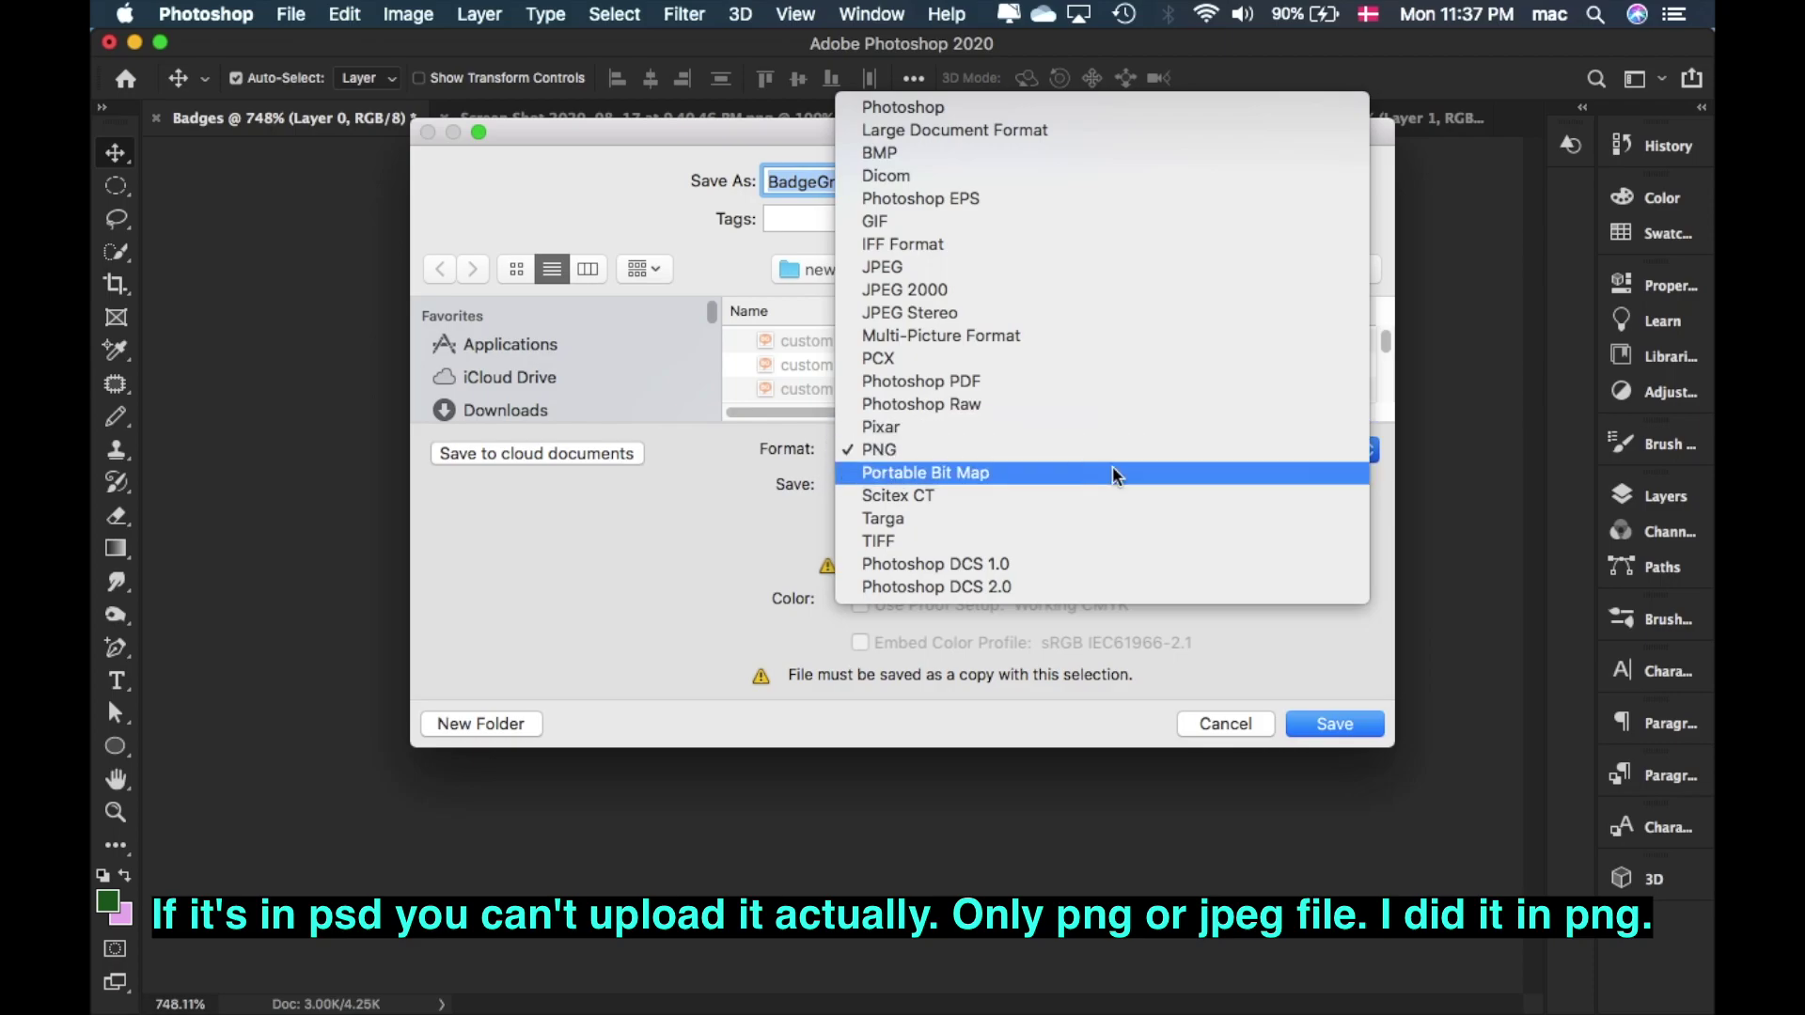
pyautogui.click(972, 450)
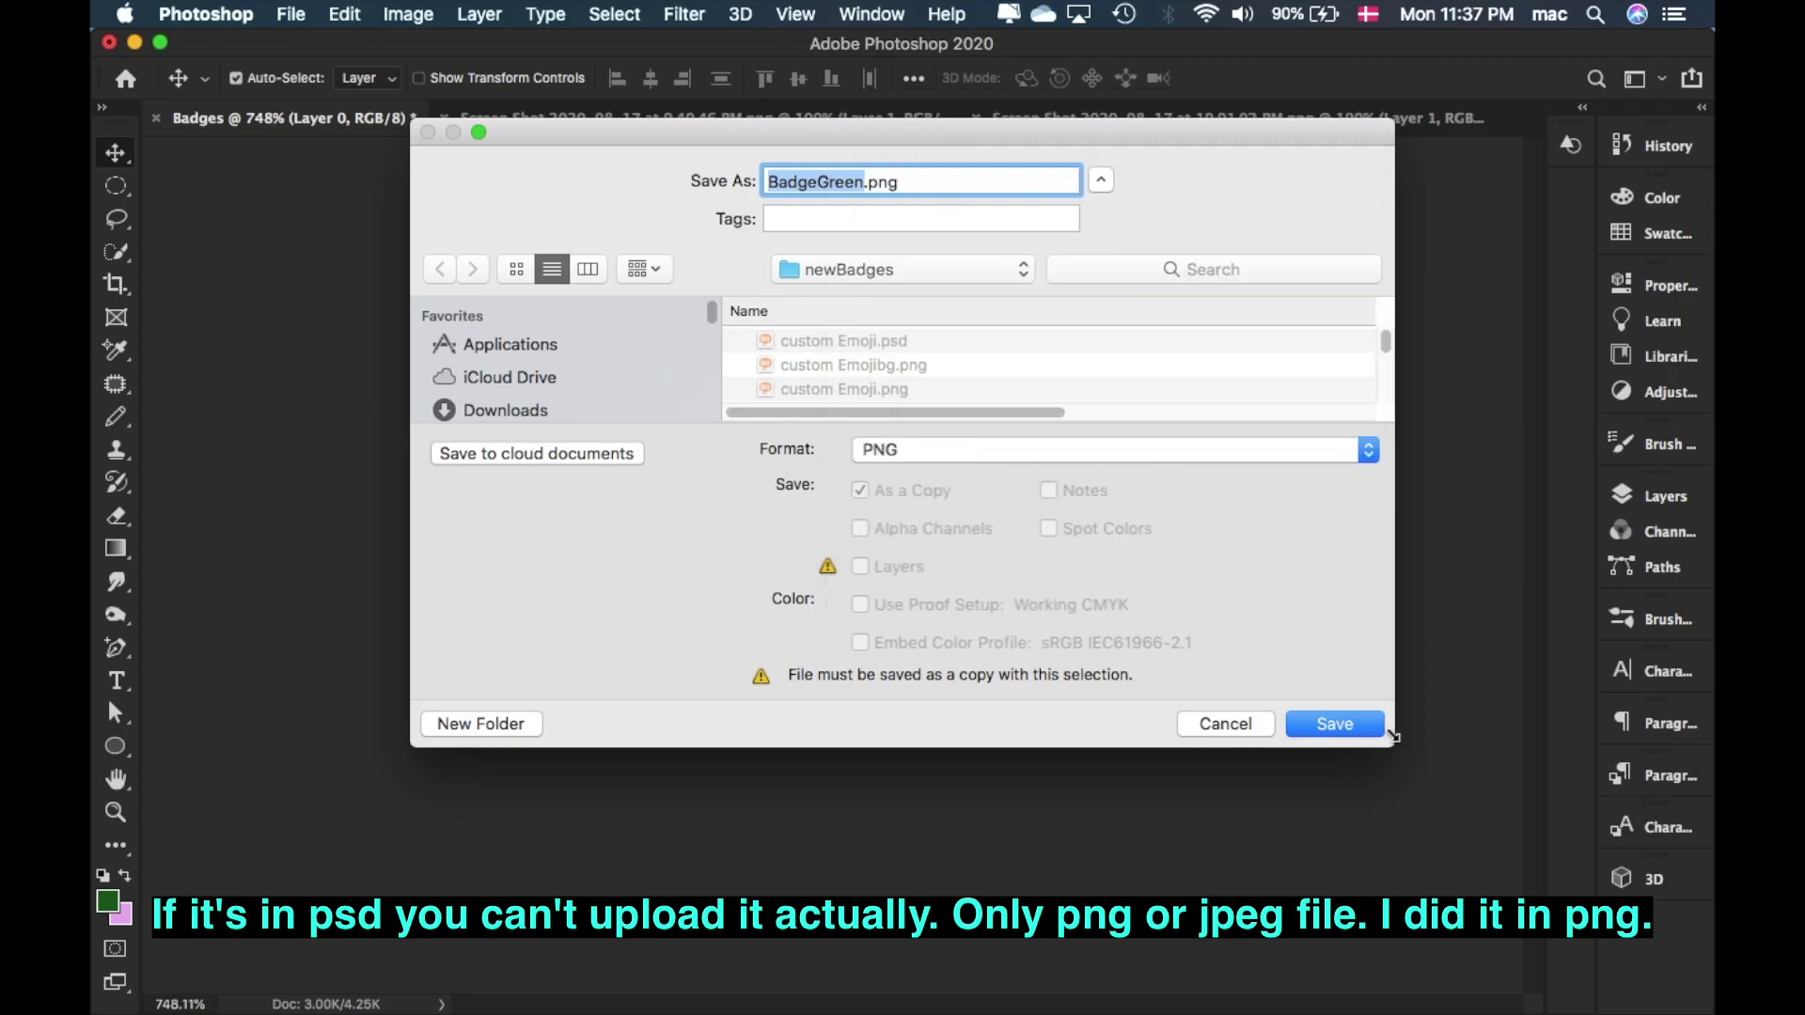
pyautogui.click(1363, 724)
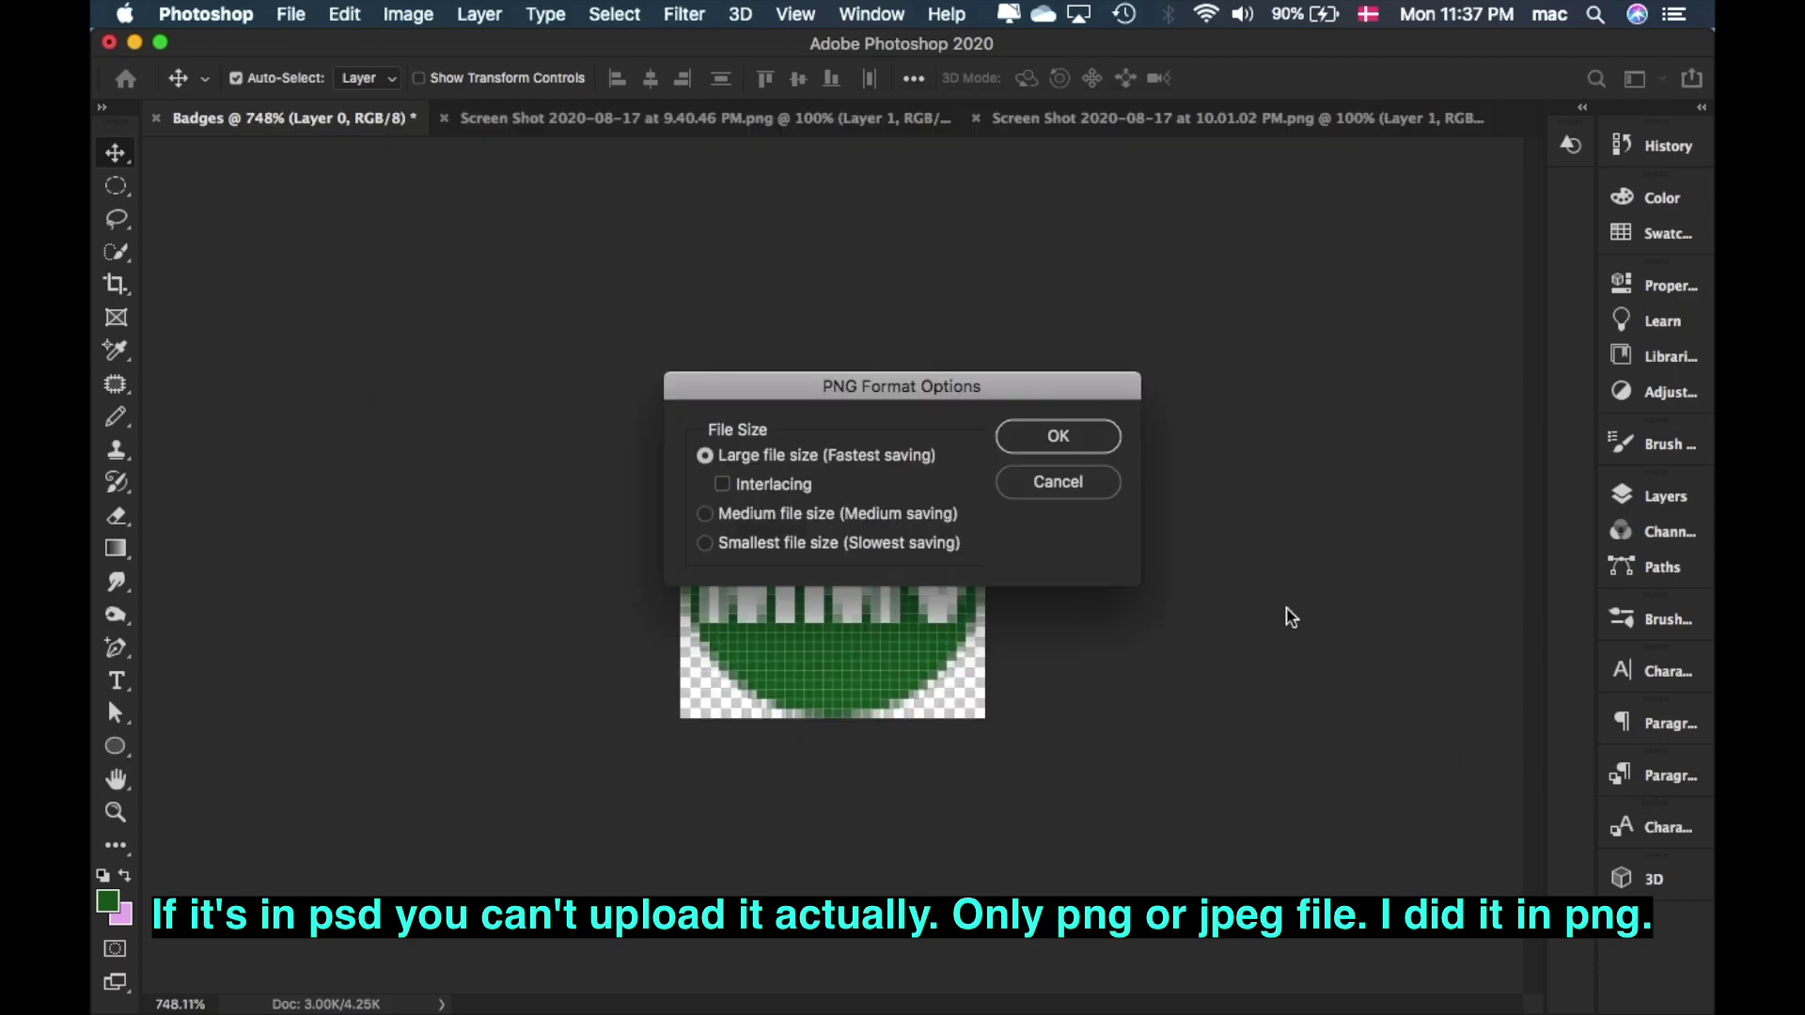
pyautogui.click(1058, 436)
pyautogui.click(902, 117)
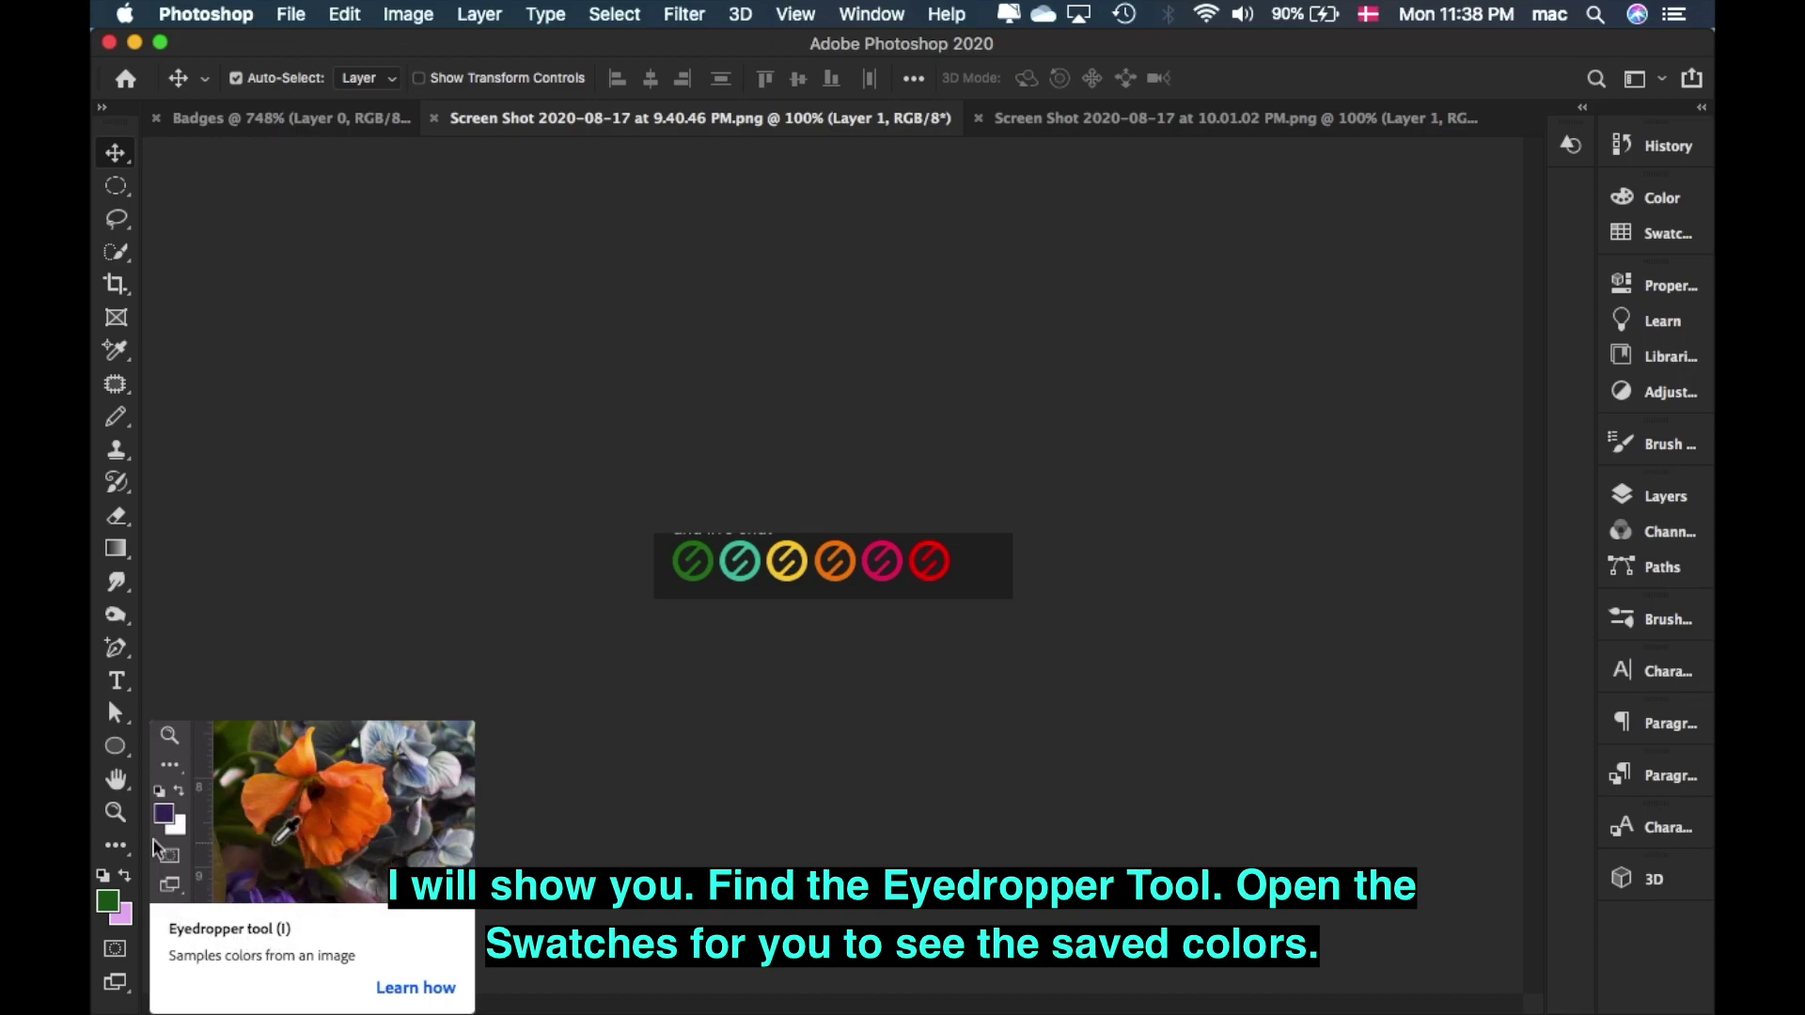
# - Select the Eyedropper tool to sample colours from the six-badge screenshot
pyautogui.click(117, 848)
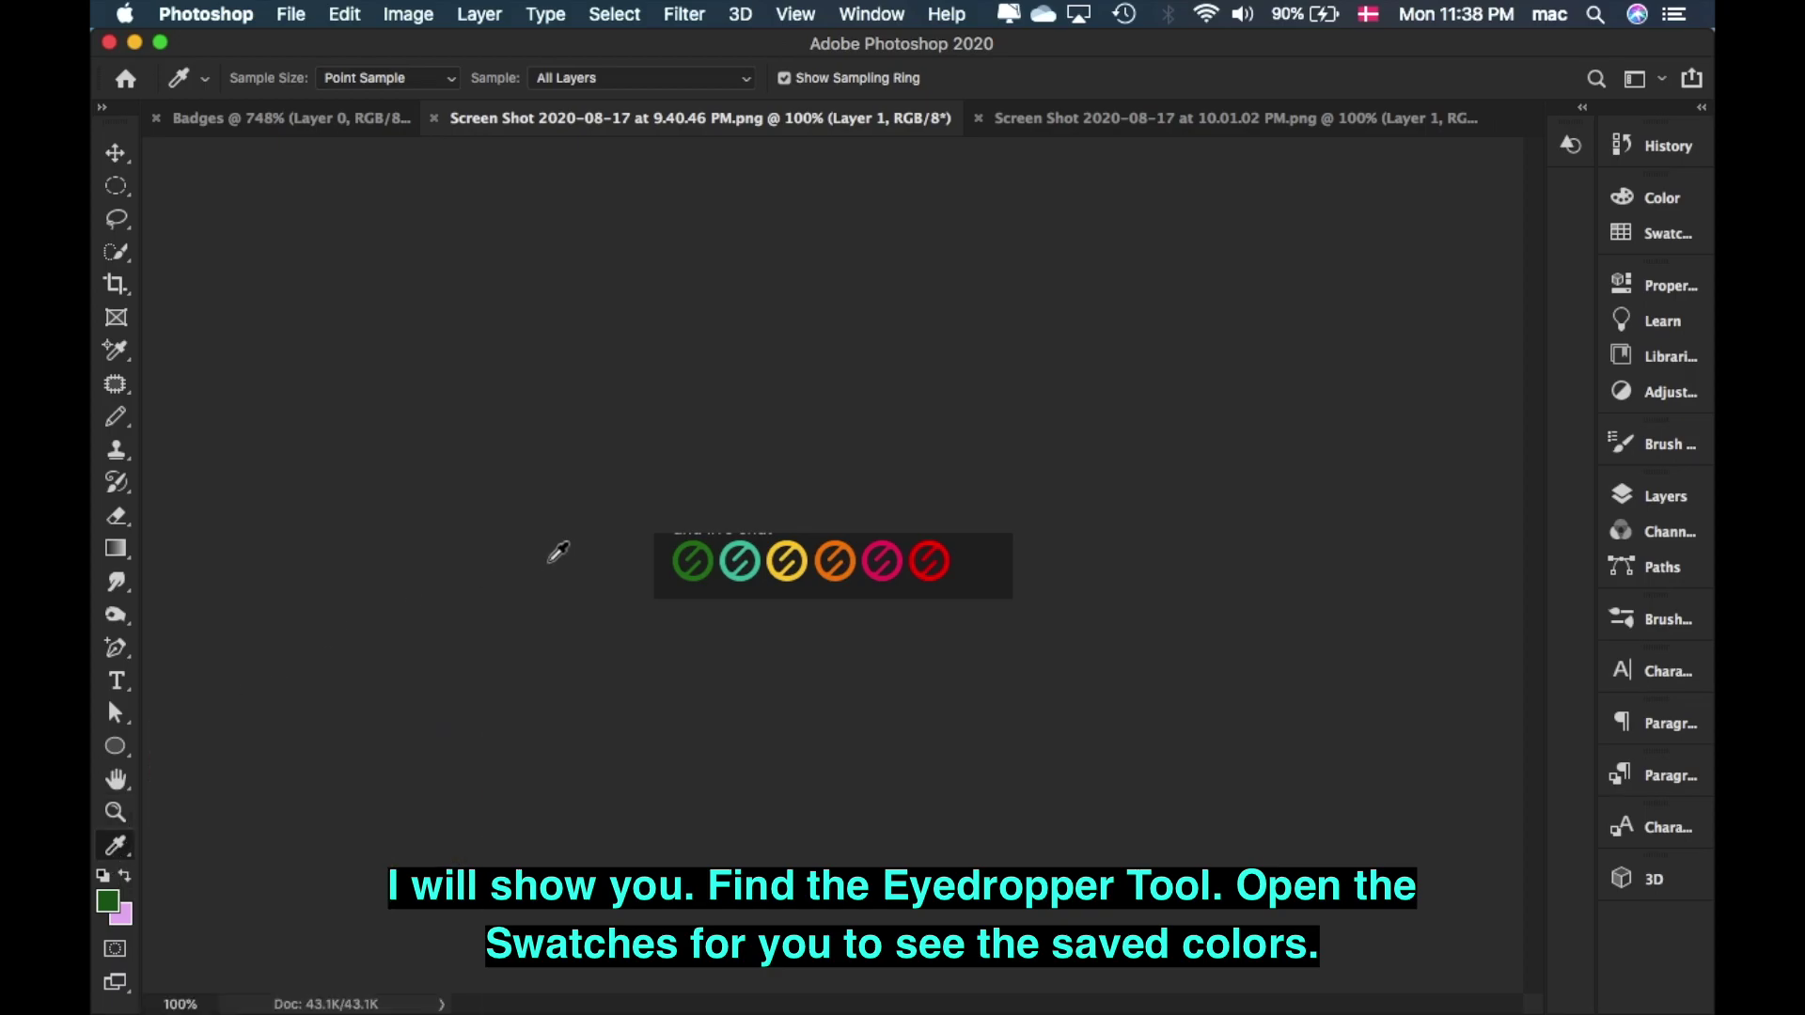
# - Open Swatches and sample the green, teal and yellow badge colours into it
pyautogui.click(1665, 235)
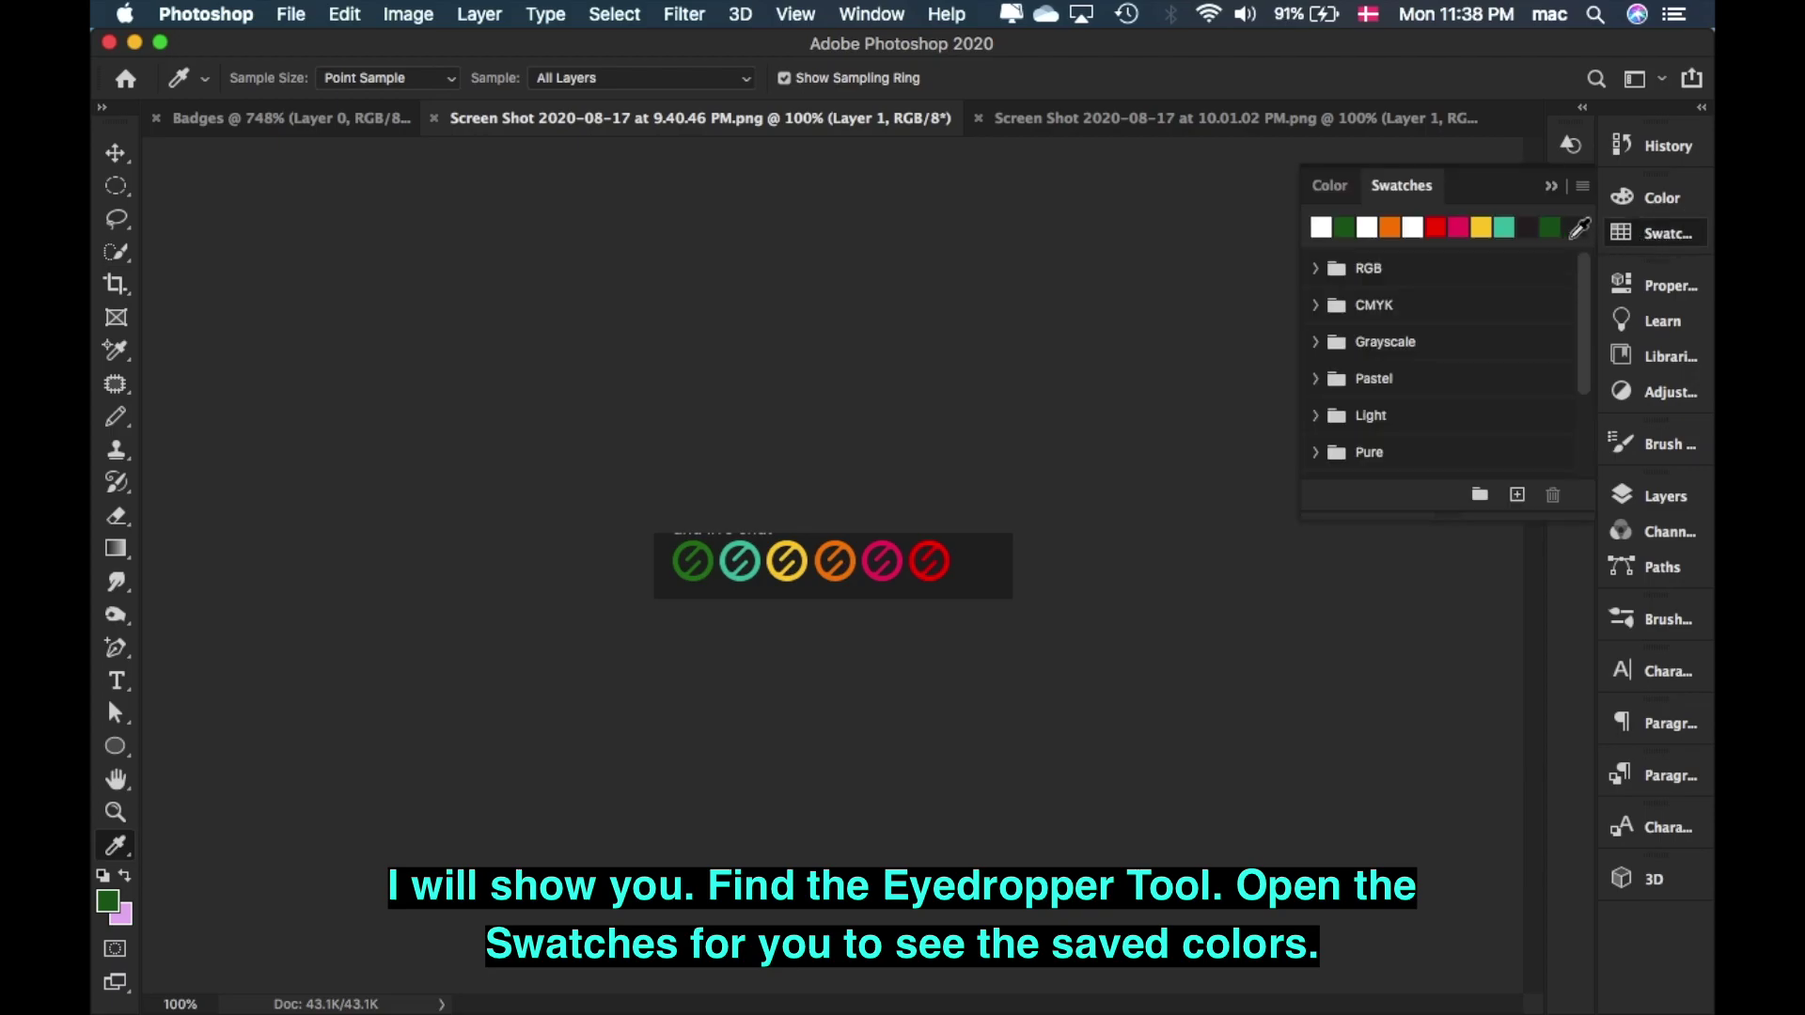
pyautogui.click(707, 545)
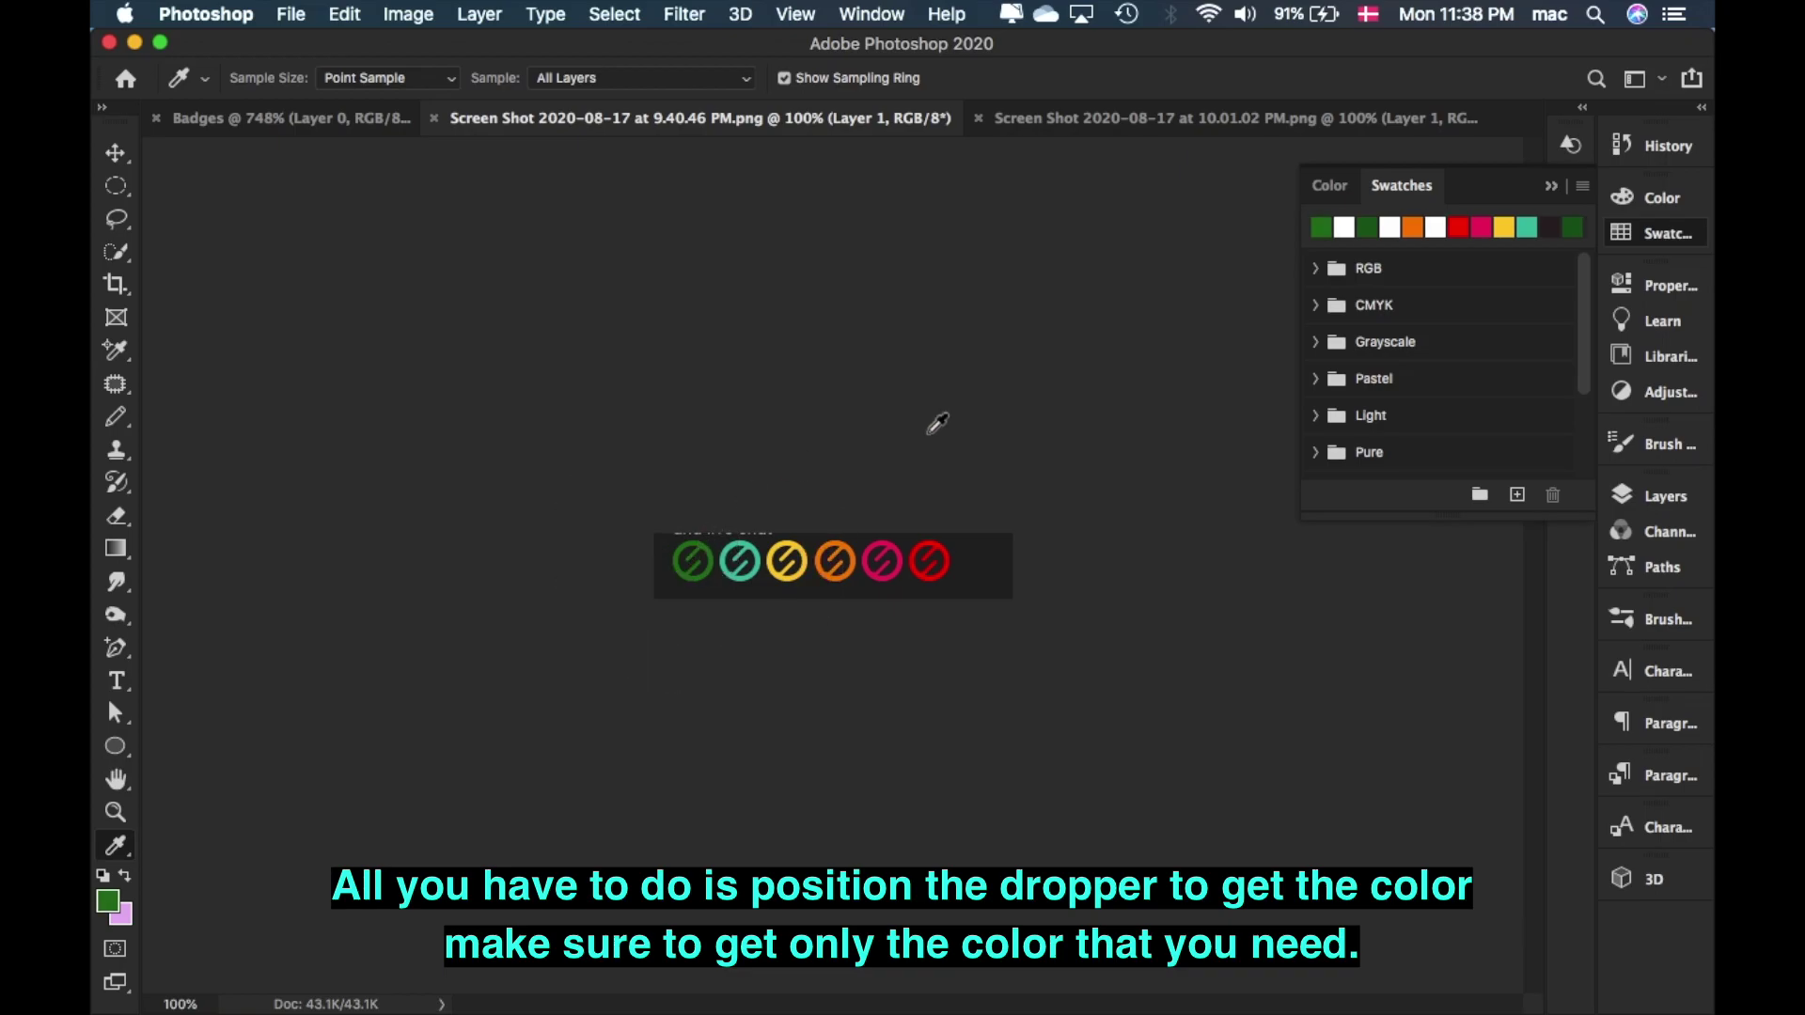
pyautogui.click(689, 570)
pyautogui.click(749, 546)
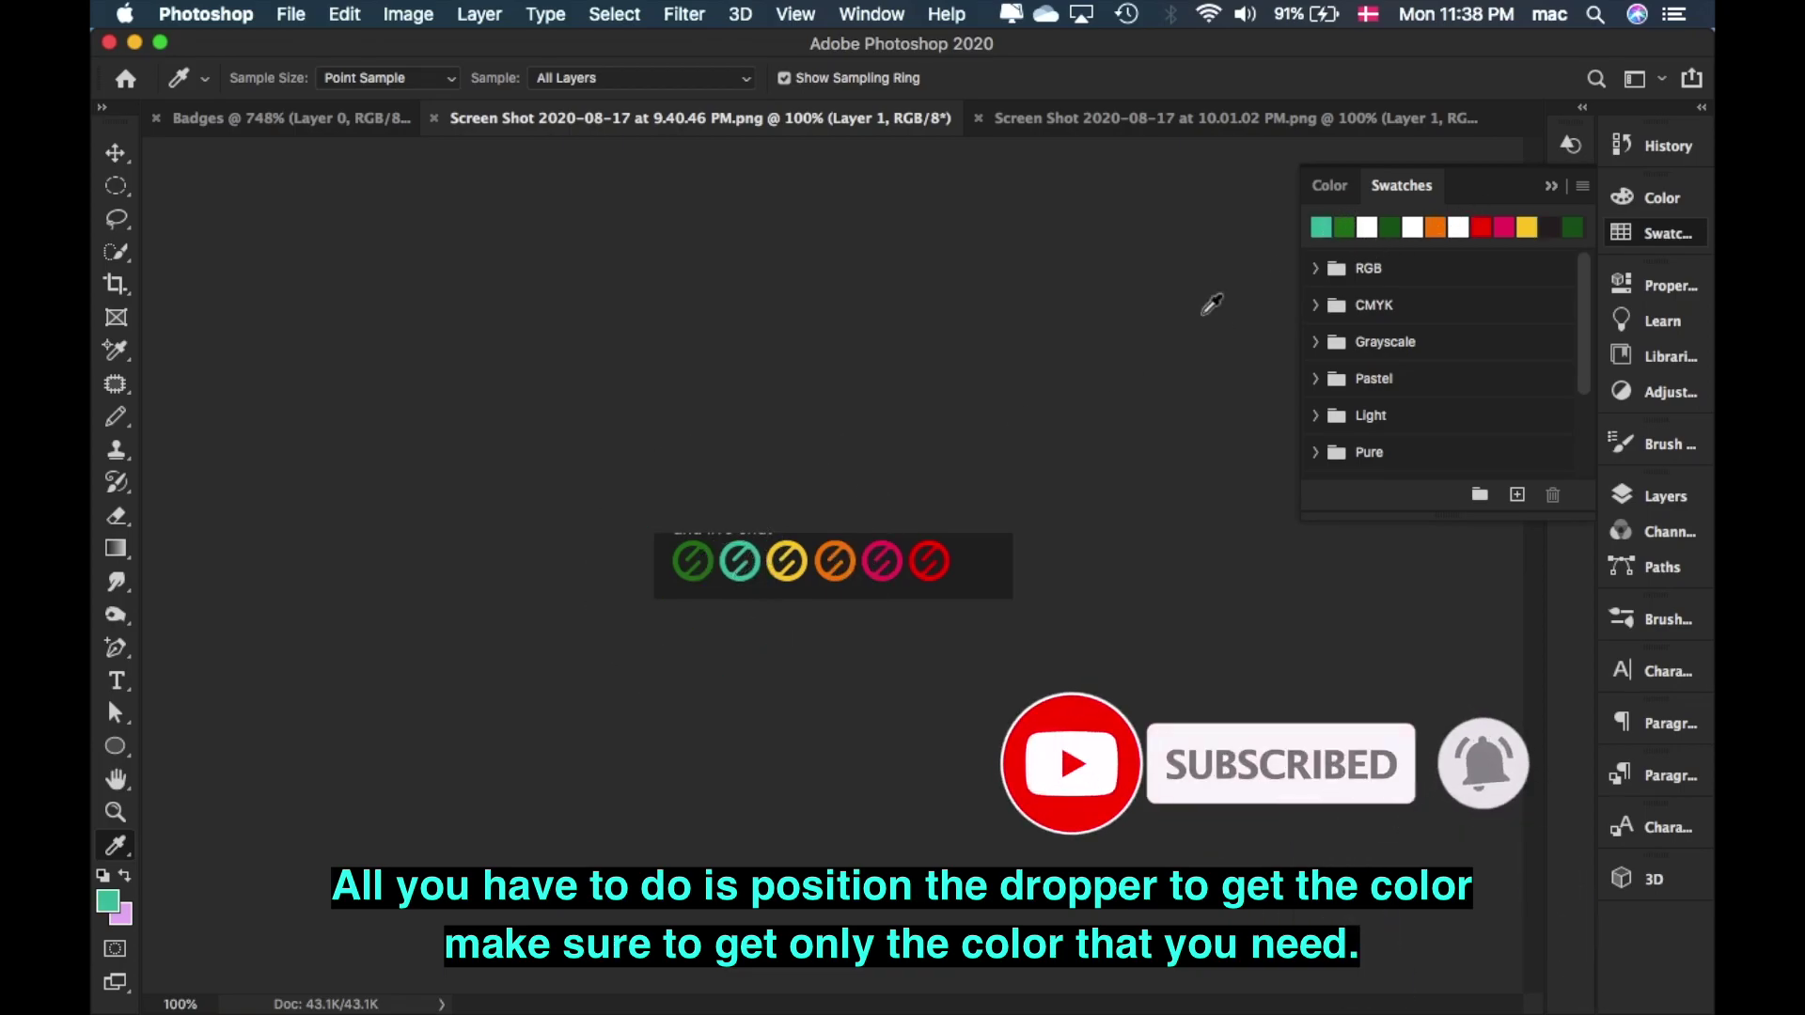
pyautogui.click(795, 547)
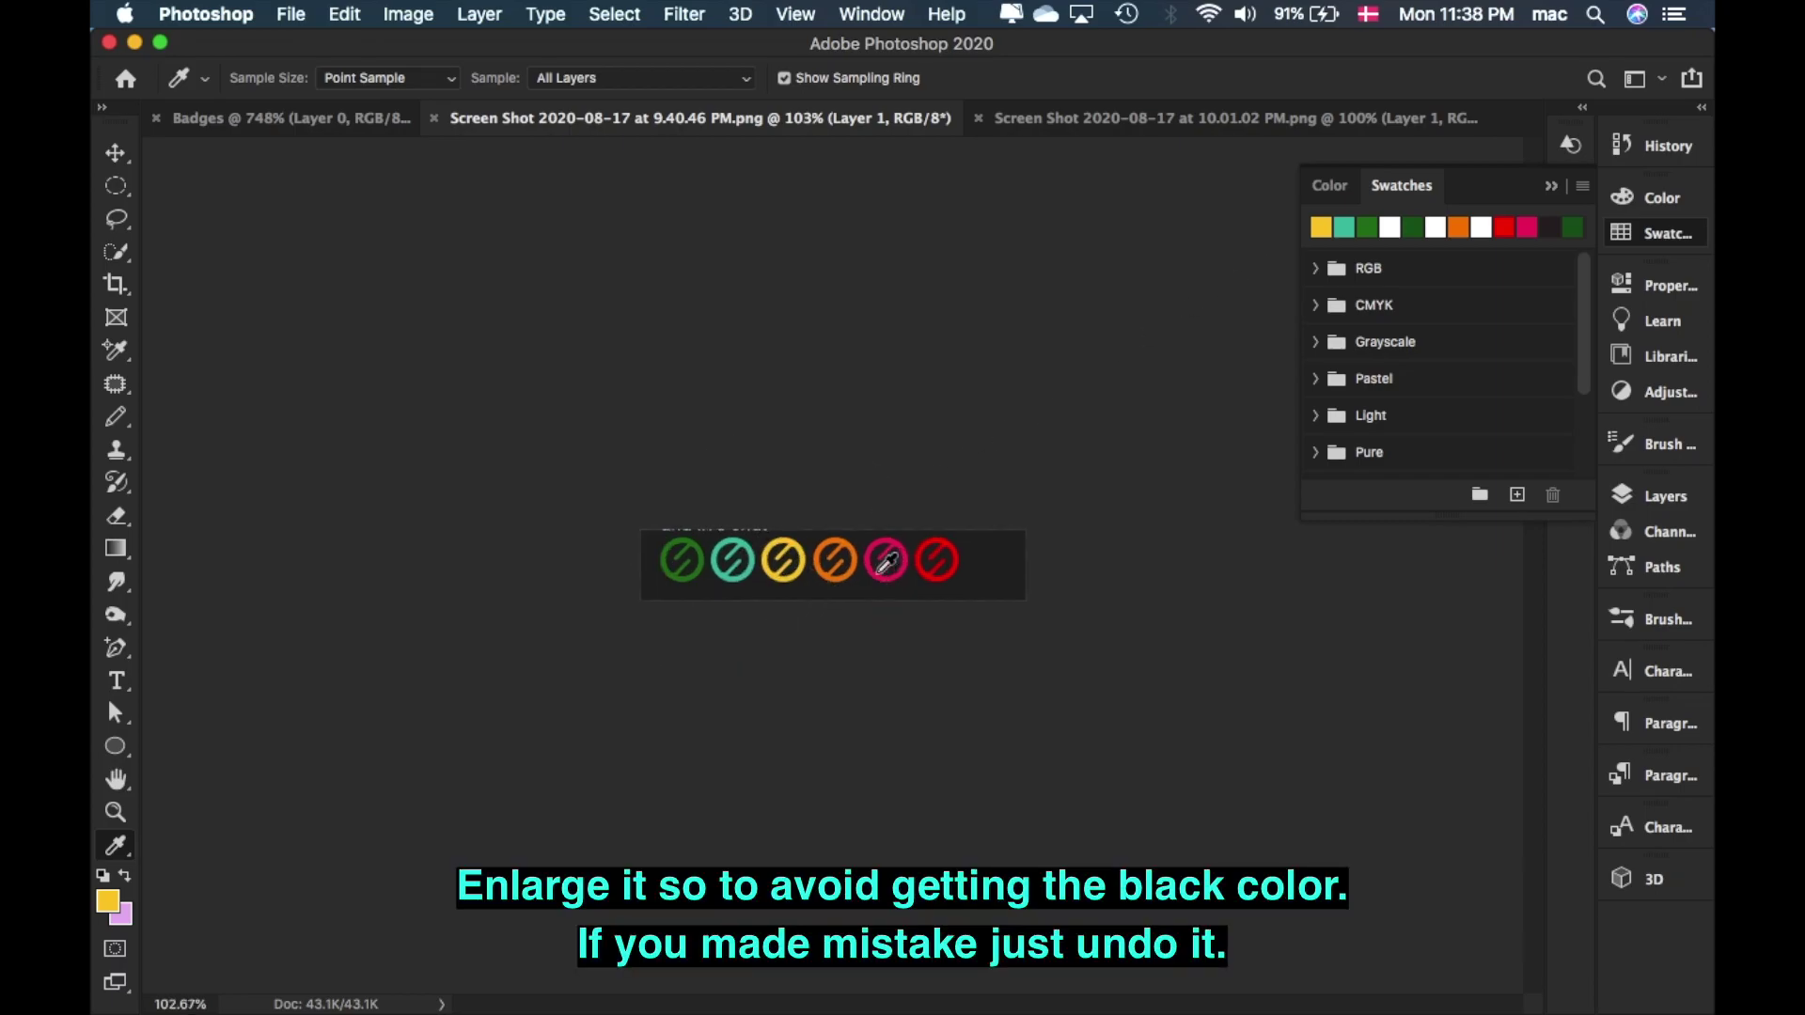
# - Sample the orange, pink and red badge colours into the Swatches
pyautogui.scroll(8, 885, 562)
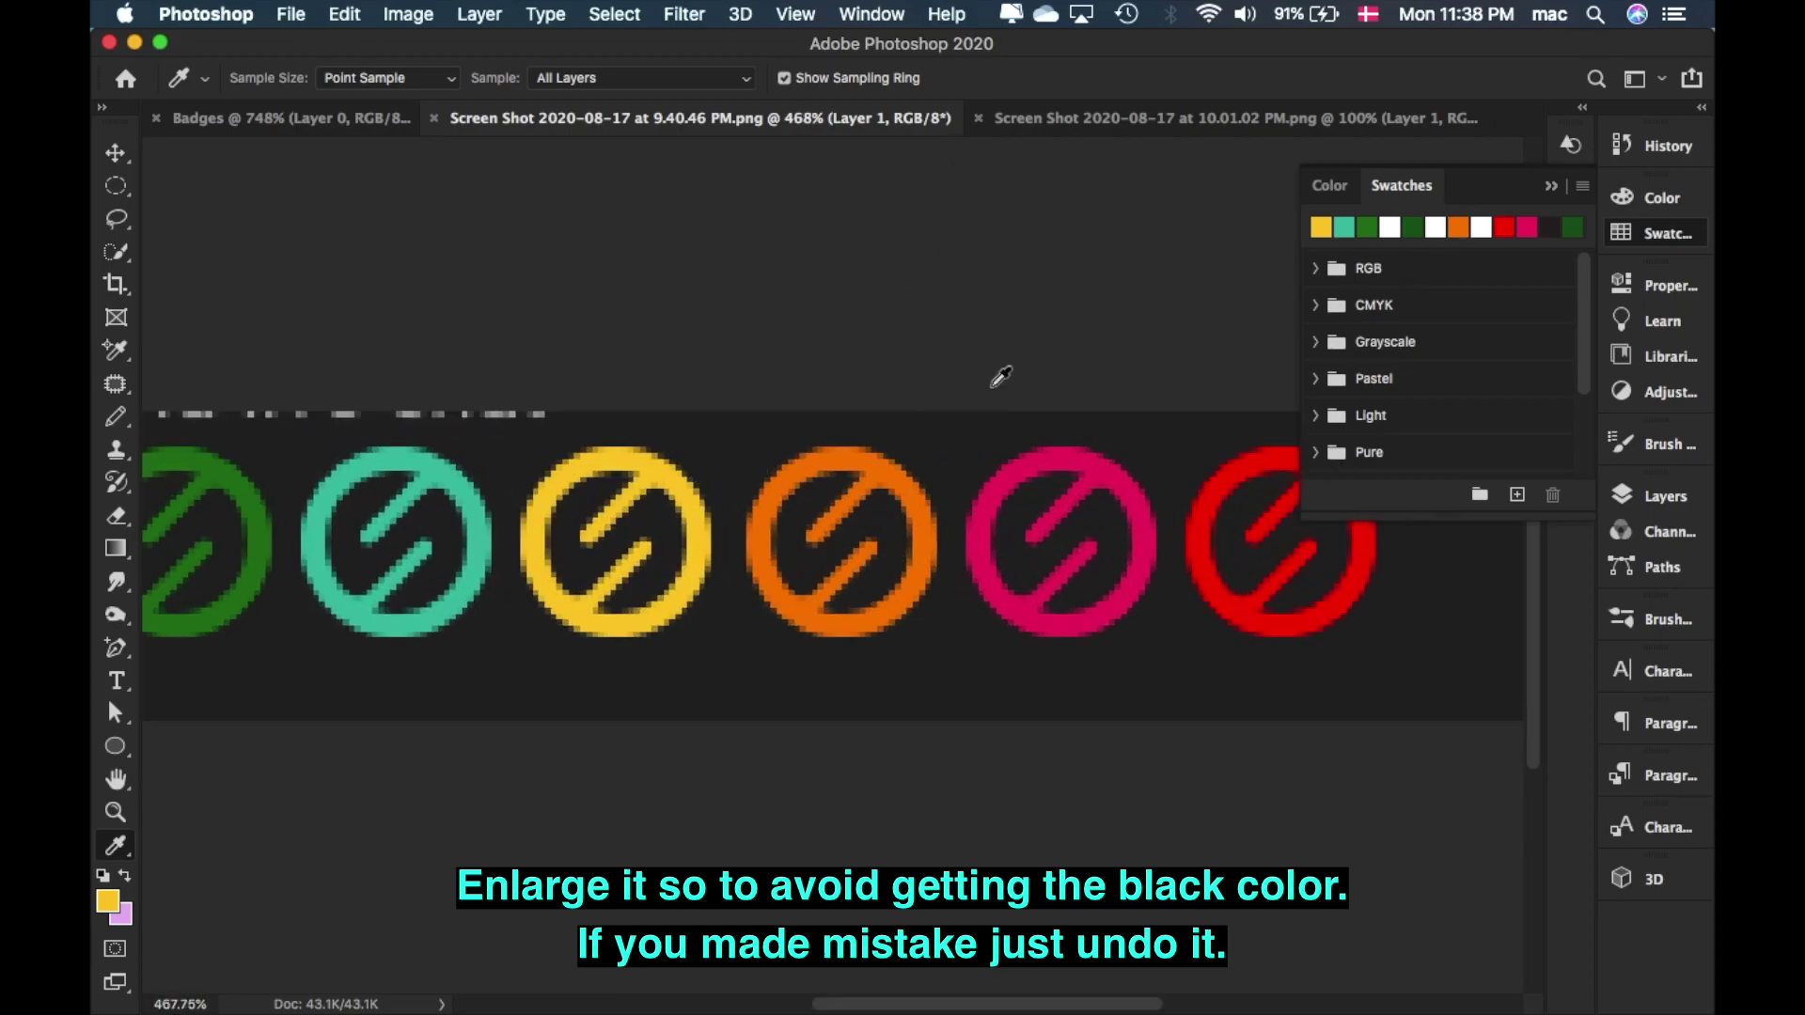
pyautogui.click(885, 470)
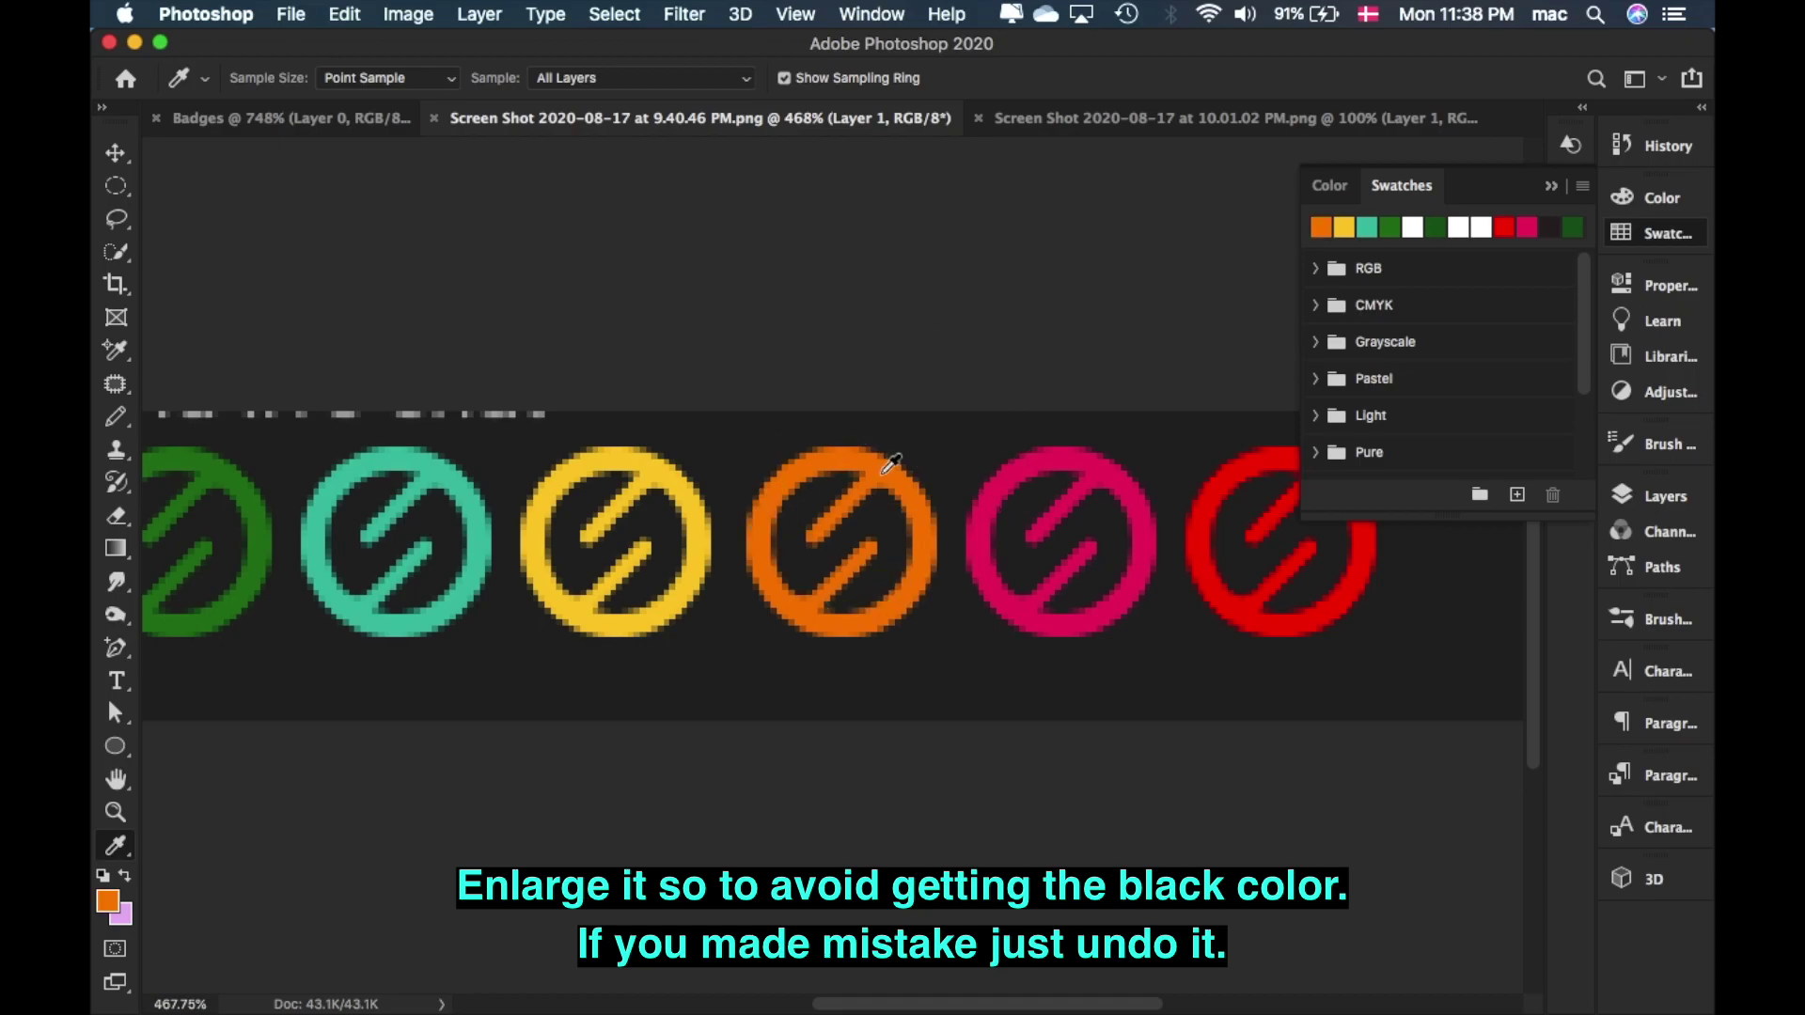
pyautogui.click(1103, 474)
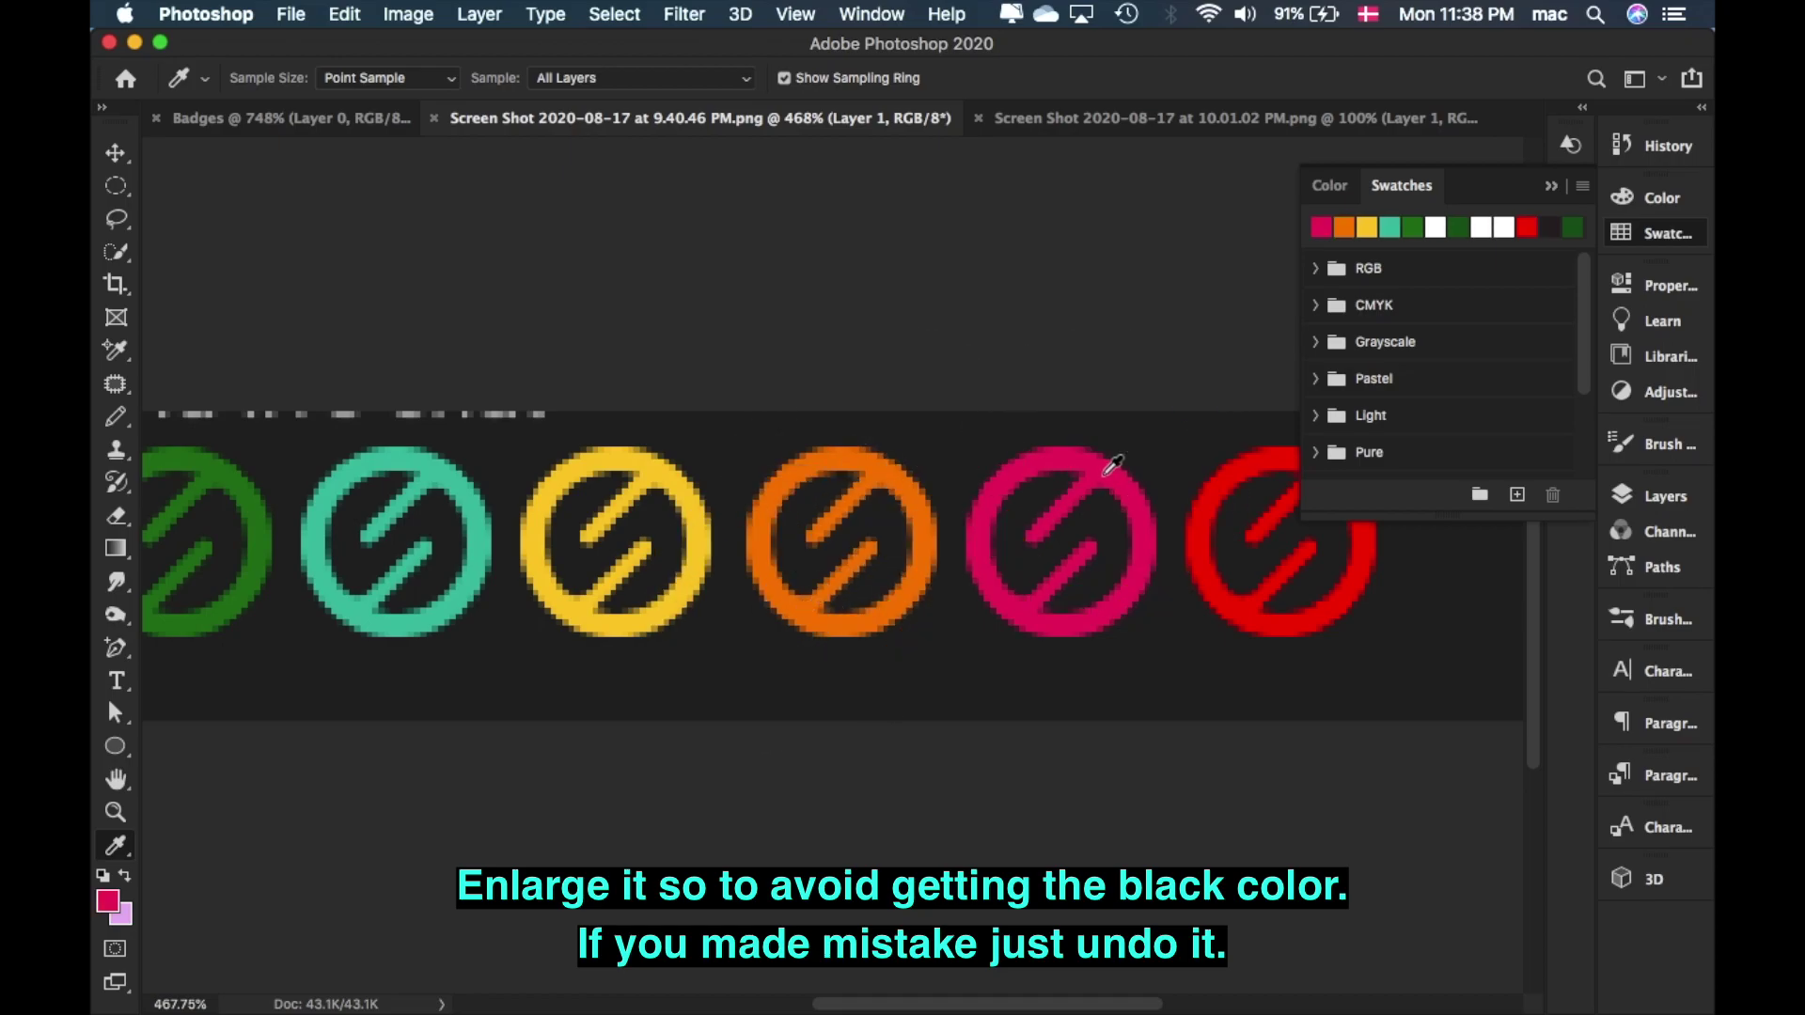
pyautogui.click(1029, 604)
pyautogui.hscroll(10, 1195, 346)
pyautogui.scroll(2, 1196, 346)
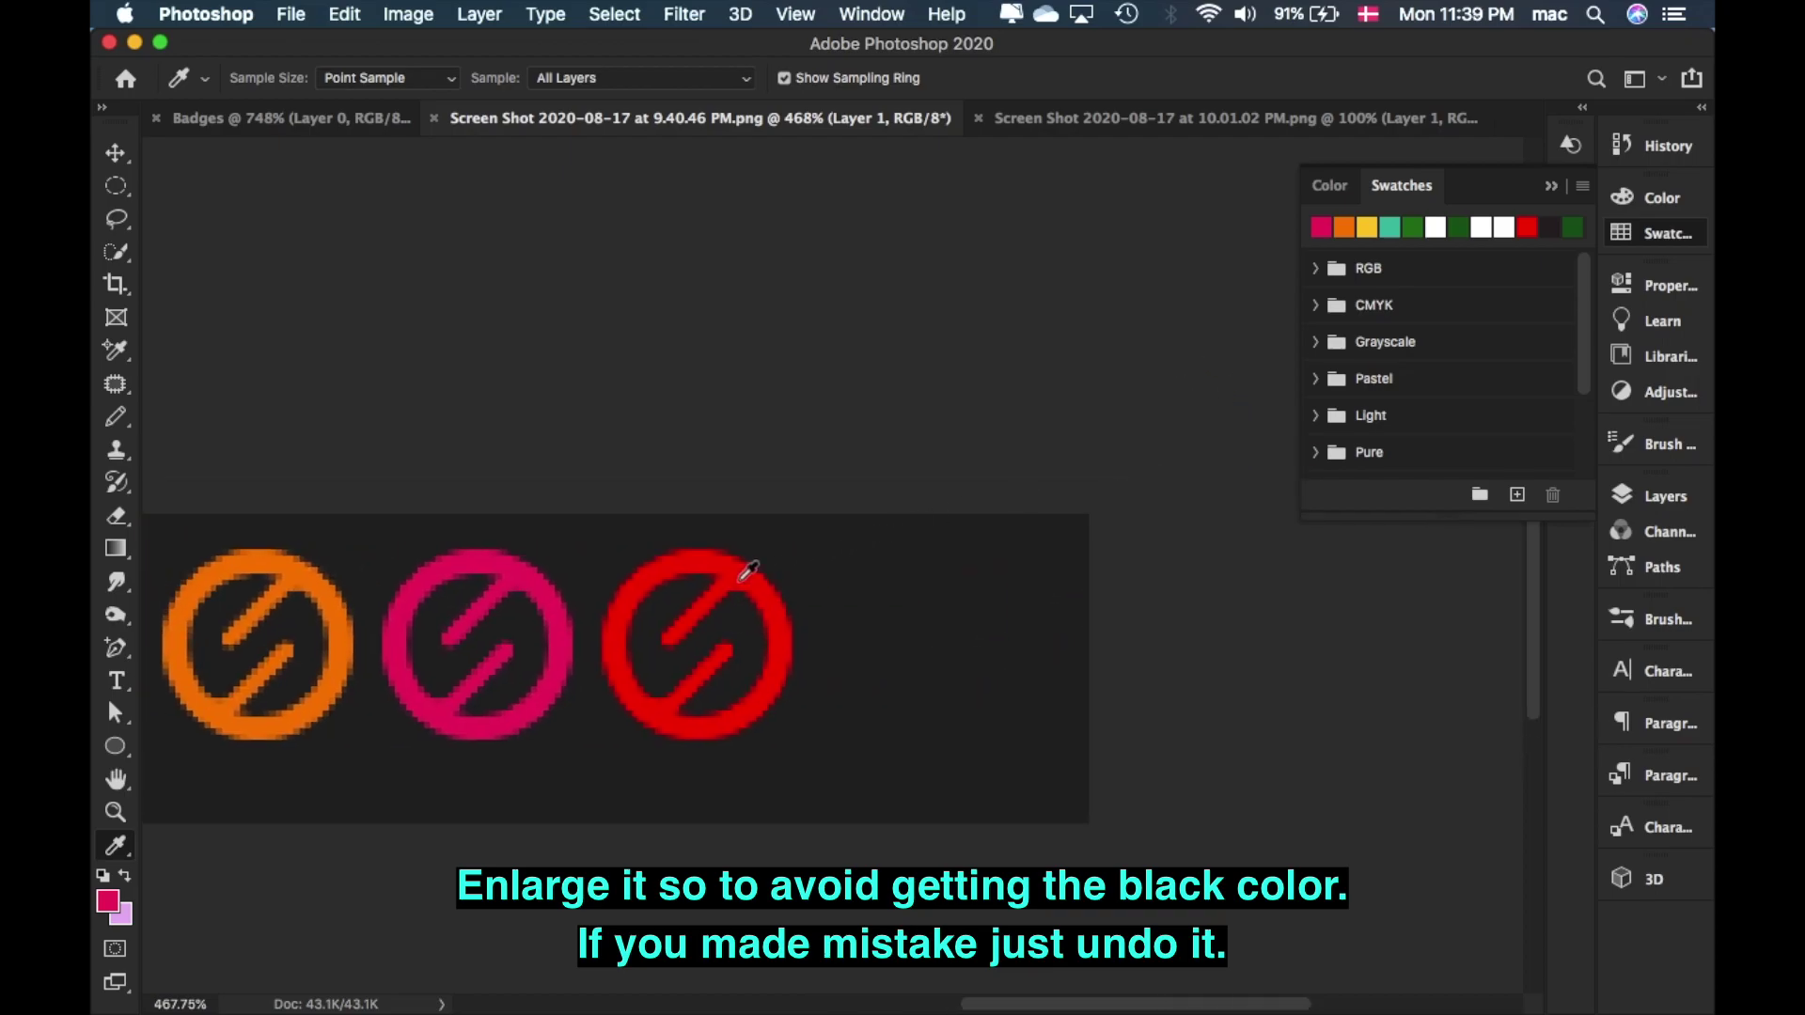
pyautogui.click(733, 571)
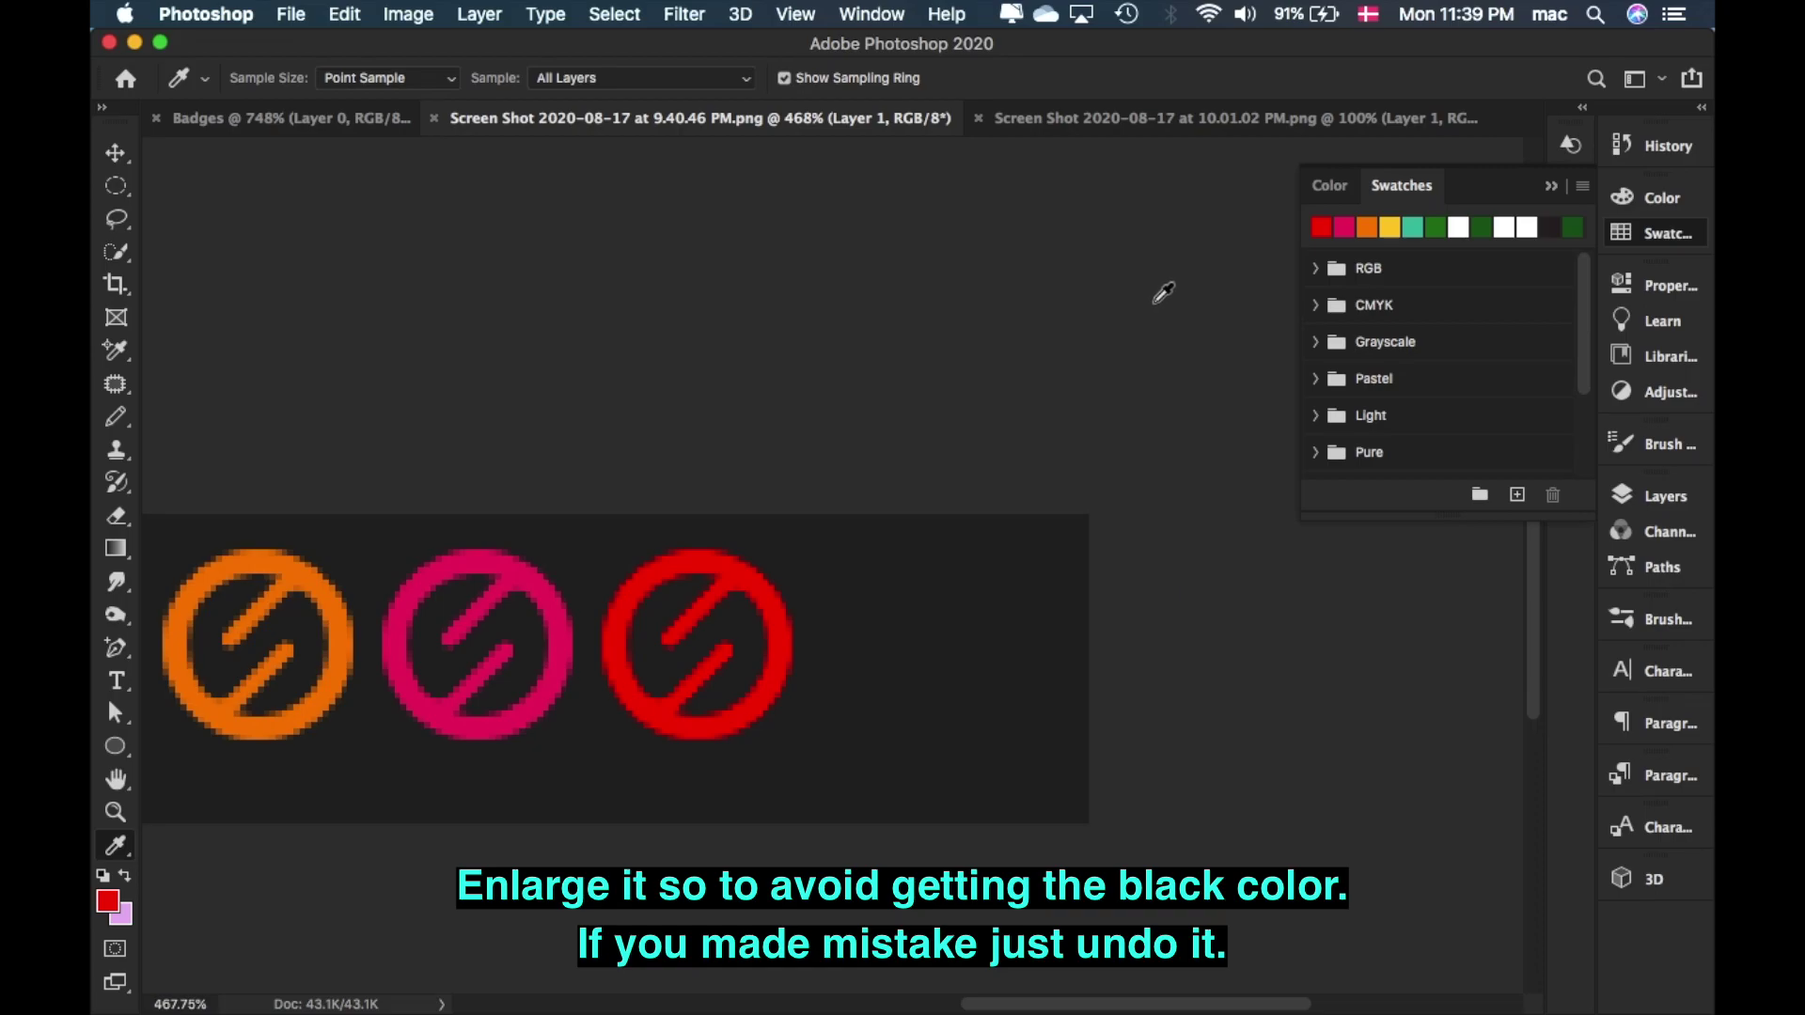
pyautogui.scroll(-5, 1164, 292)
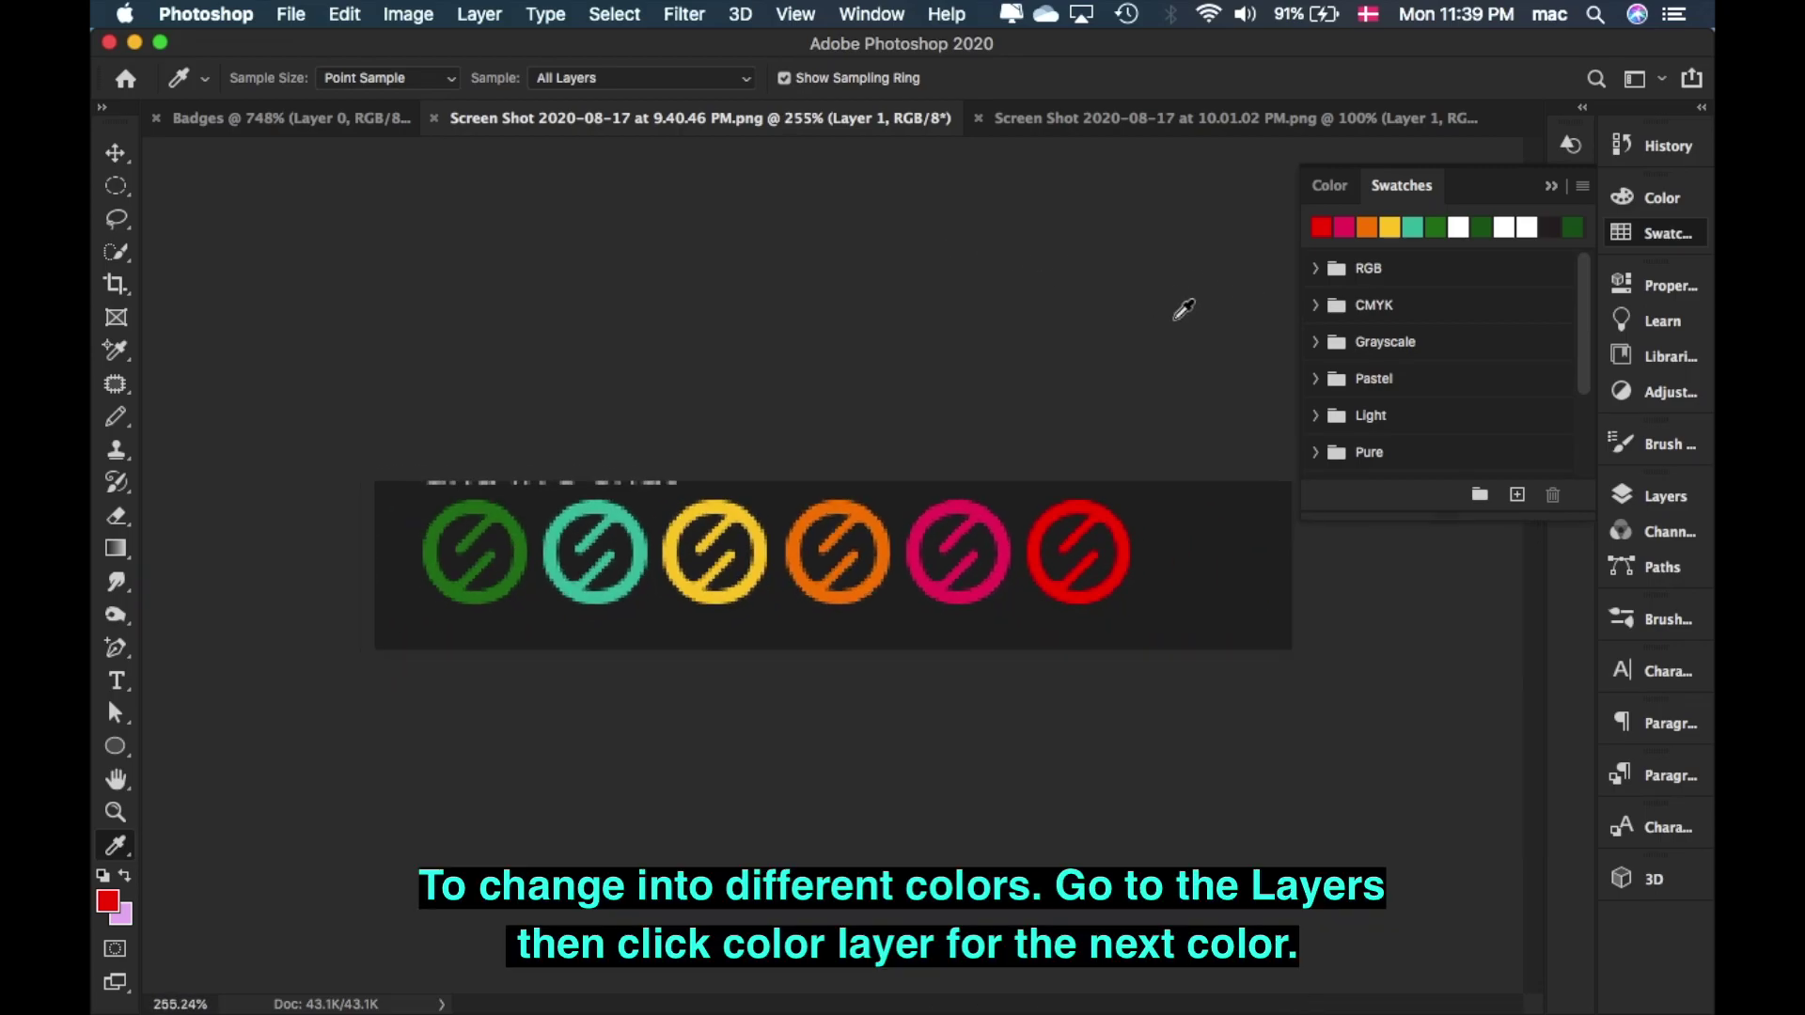
# - Fill the Badges document's Ellipse 1 circle with the teal swatch, then start Save As
pyautogui.click(295, 125)
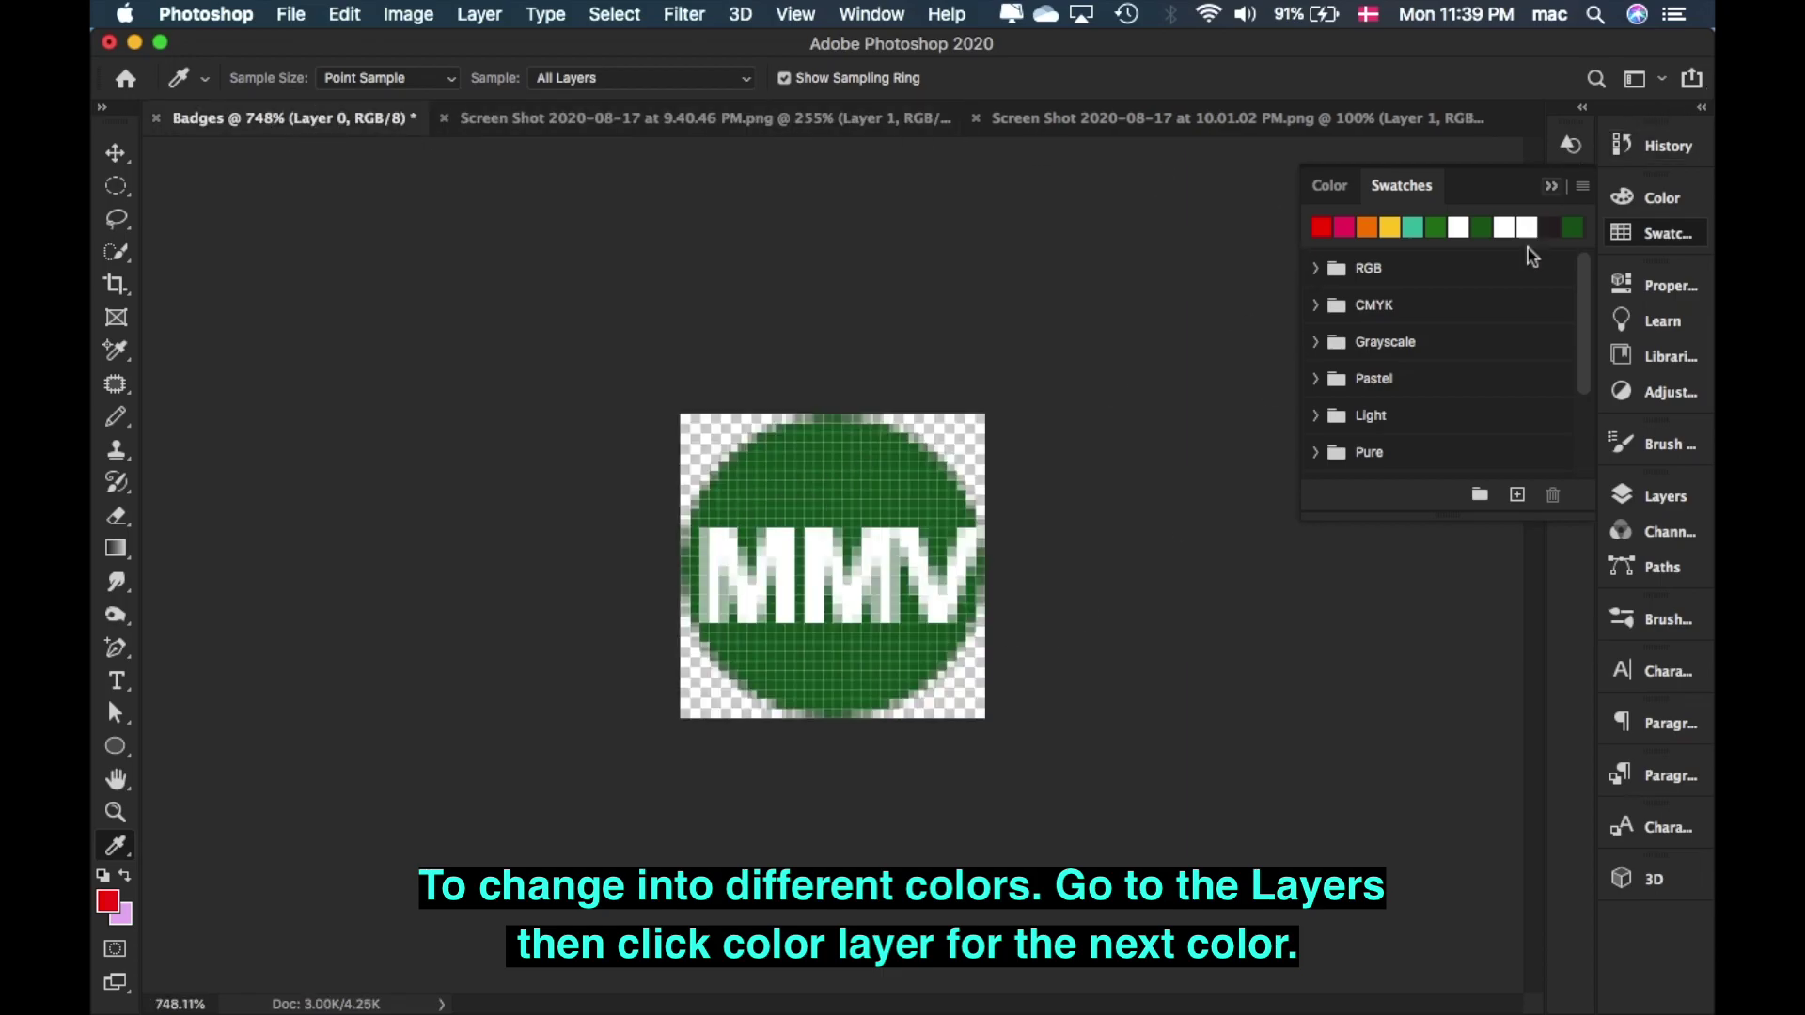
pyautogui.click(1672, 495)
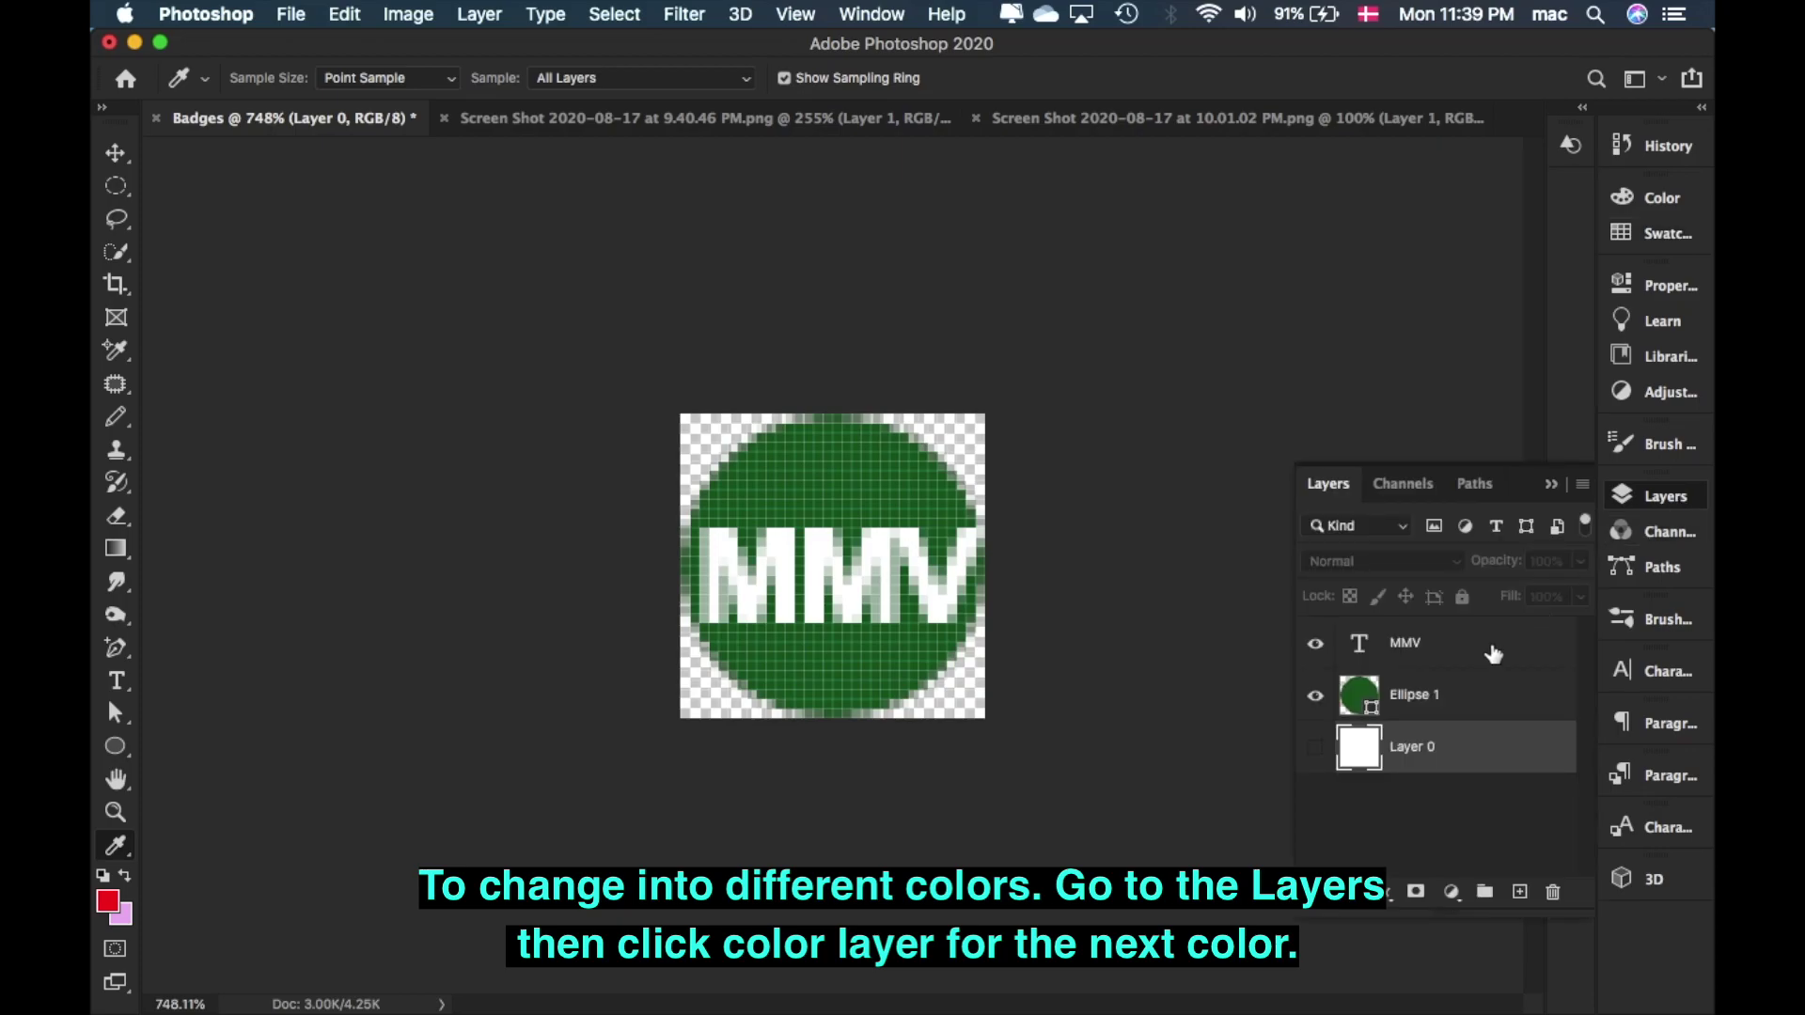
pyautogui.click(1539, 701)
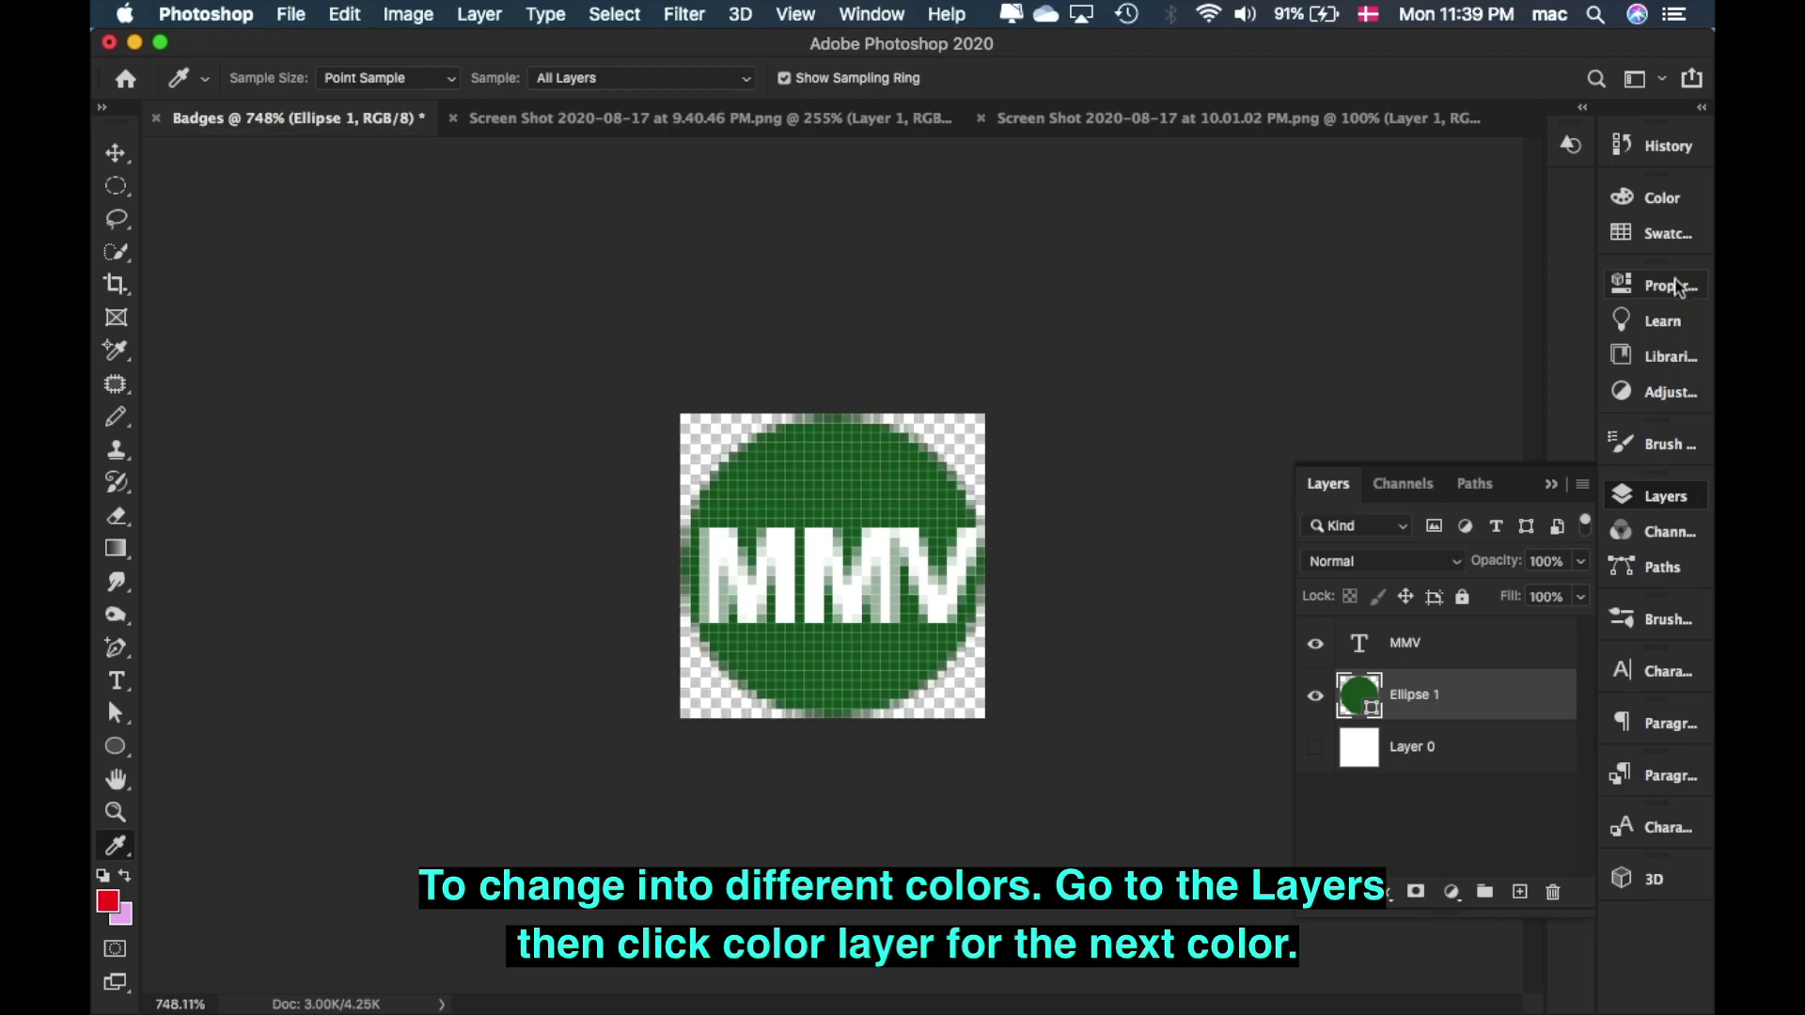
pyautogui.click(1663, 235)
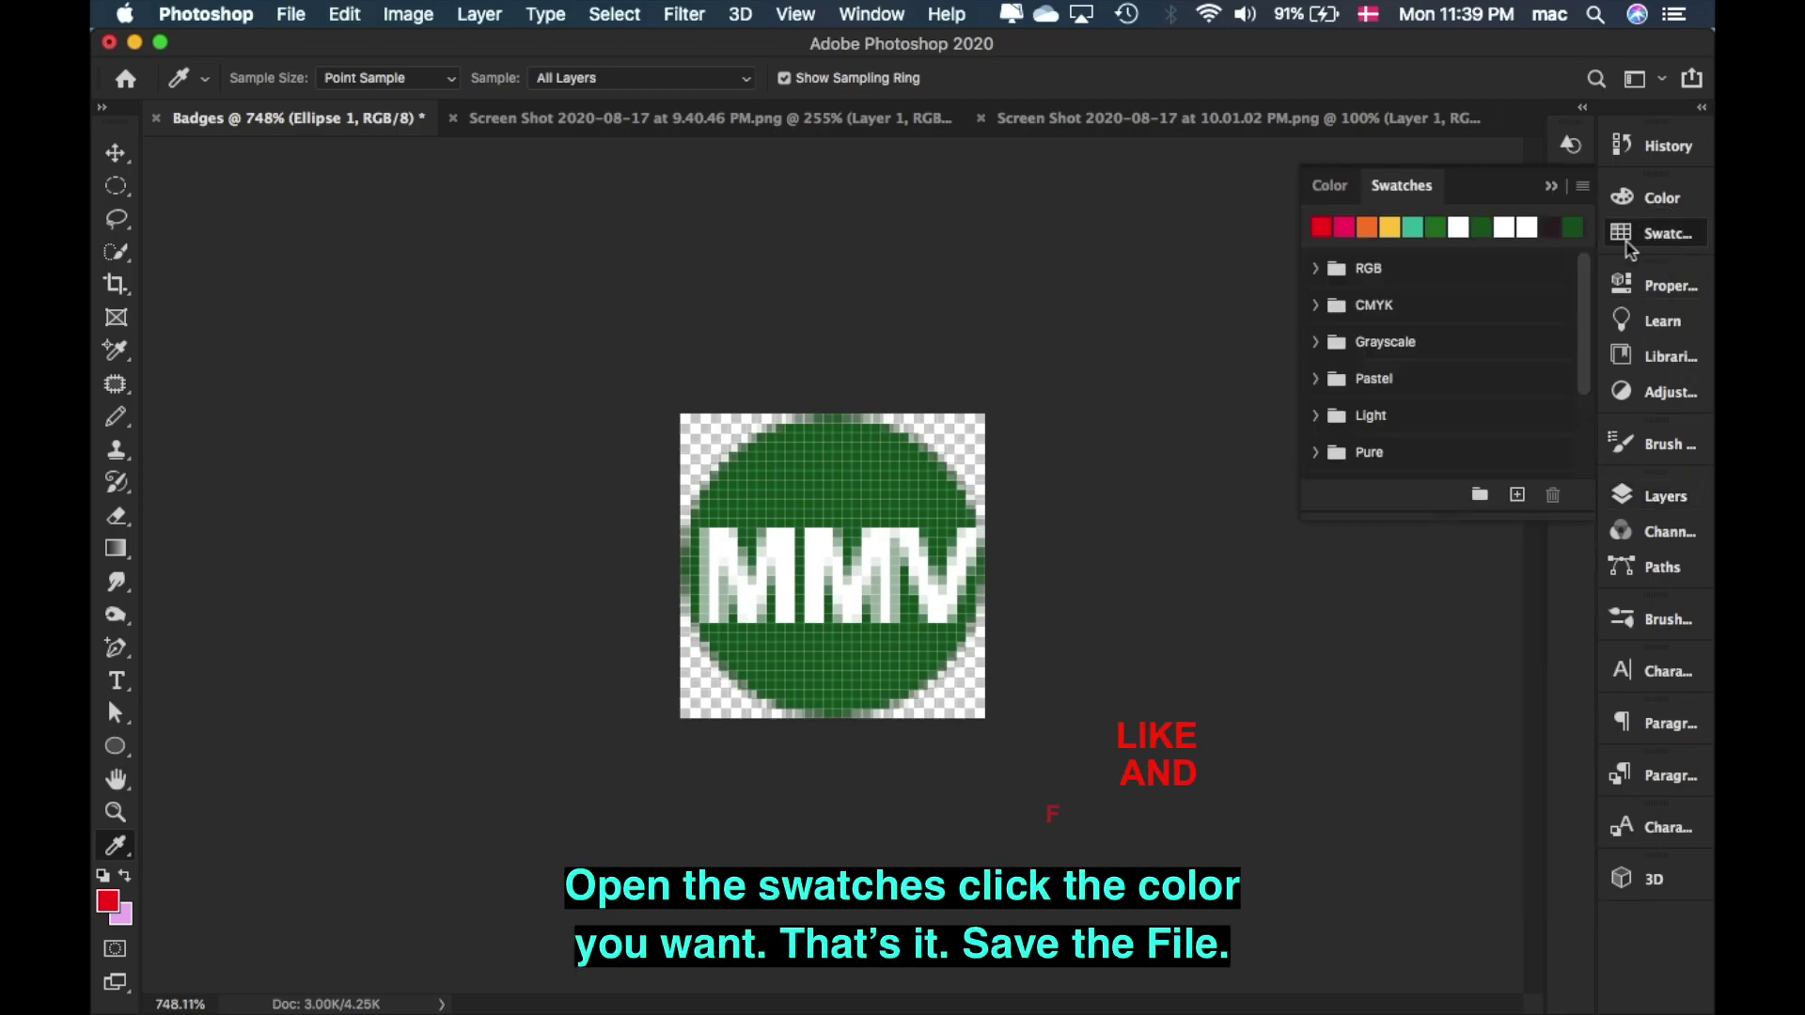
pyautogui.click(1407, 227)
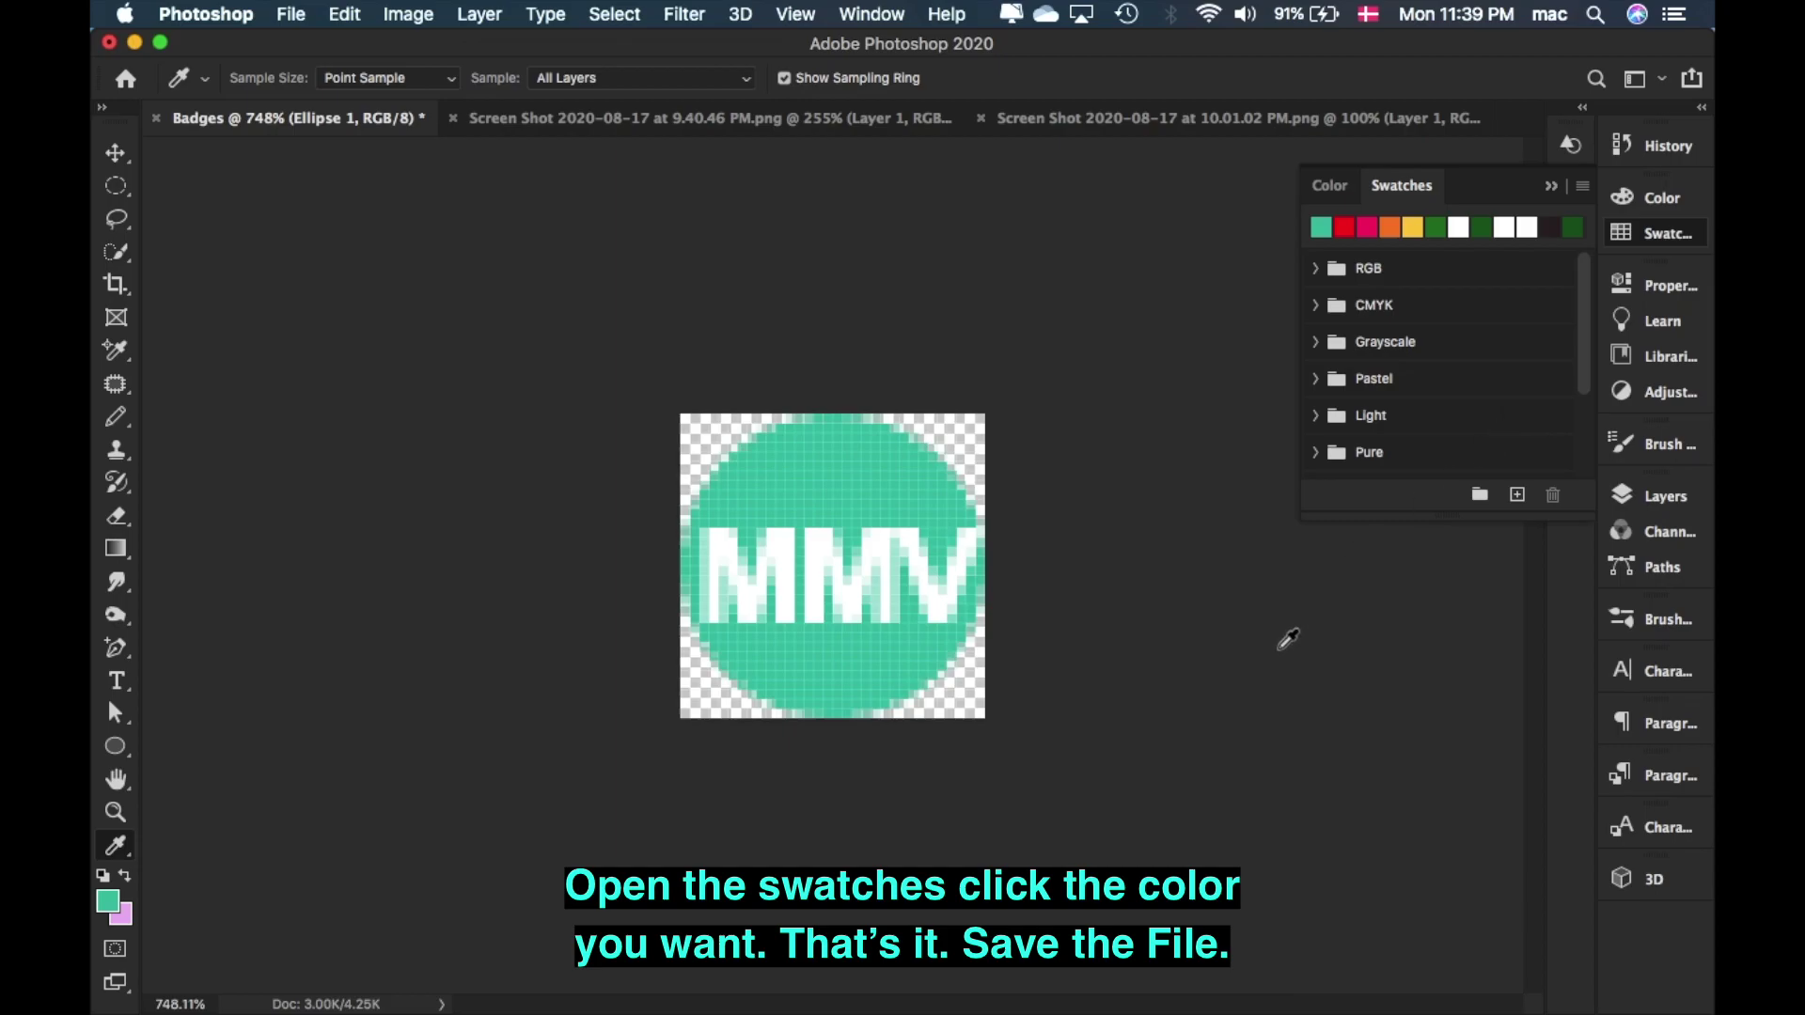
pyautogui.click(297, 16)
pyautogui.click(375, 297)
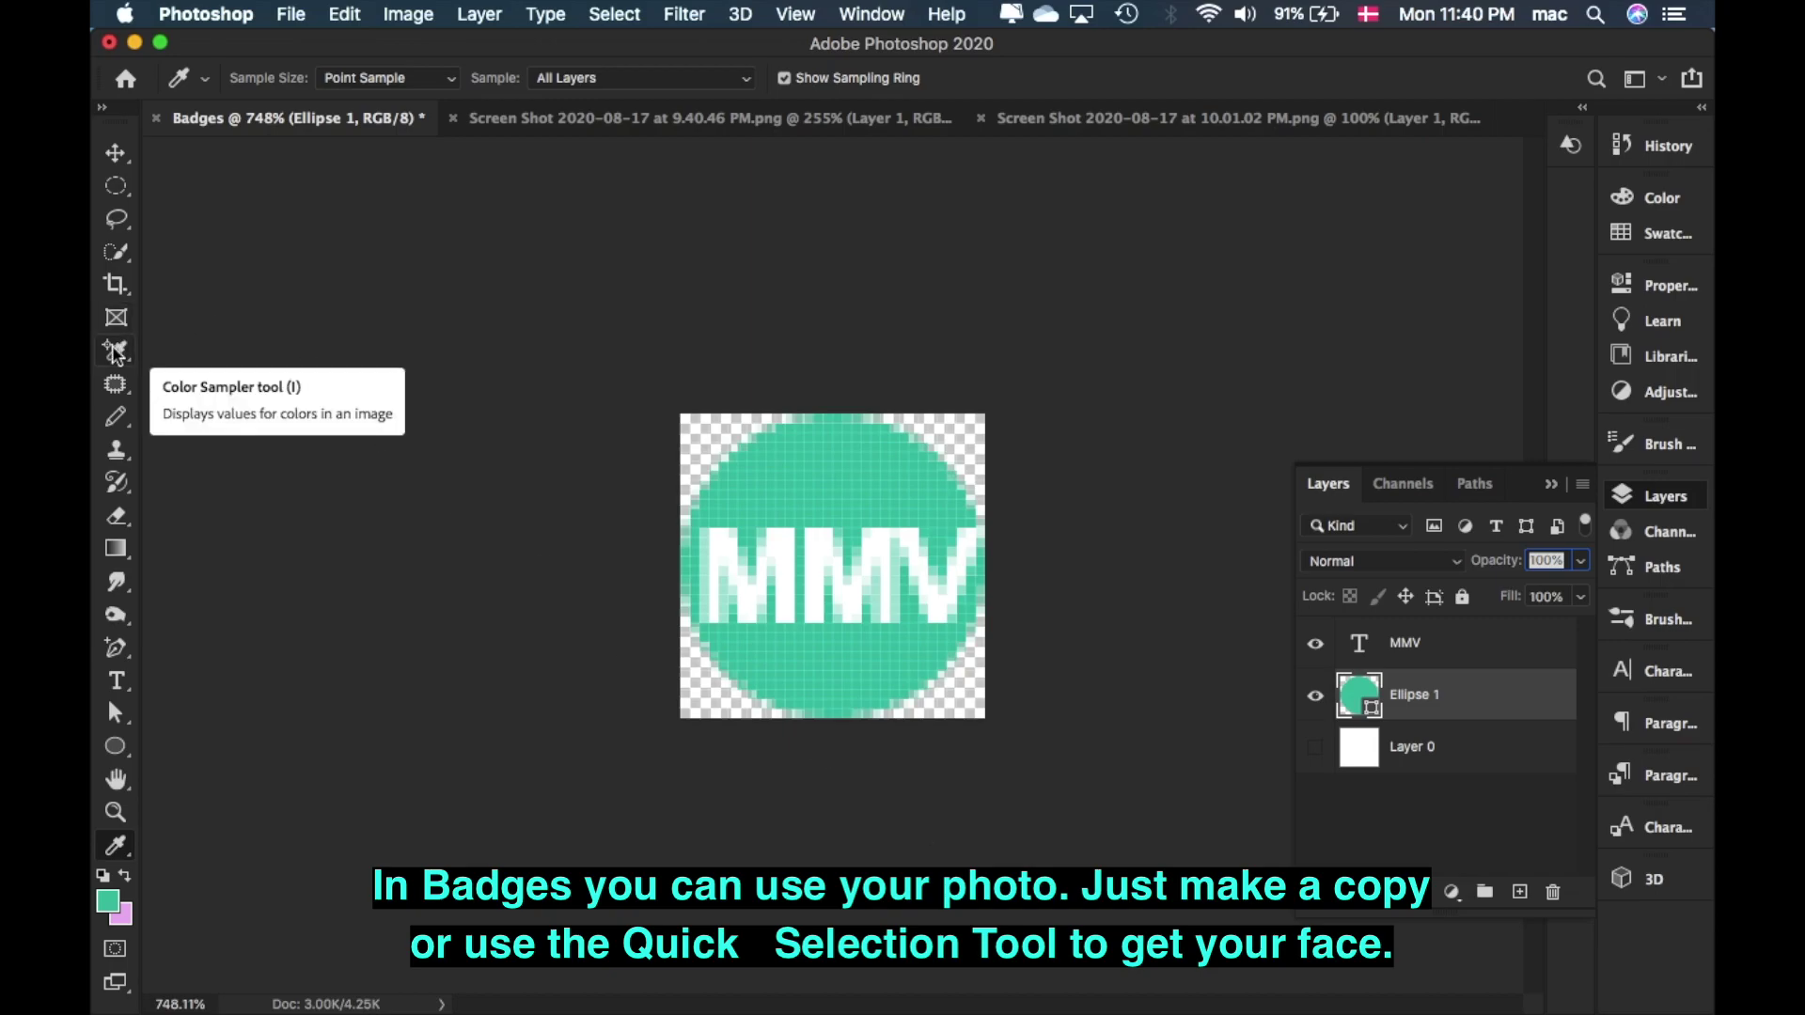
# - Briefly switch to Quick Selection, then return to the Move tool
pyautogui.click(118, 260)
pyautogui.press('v')
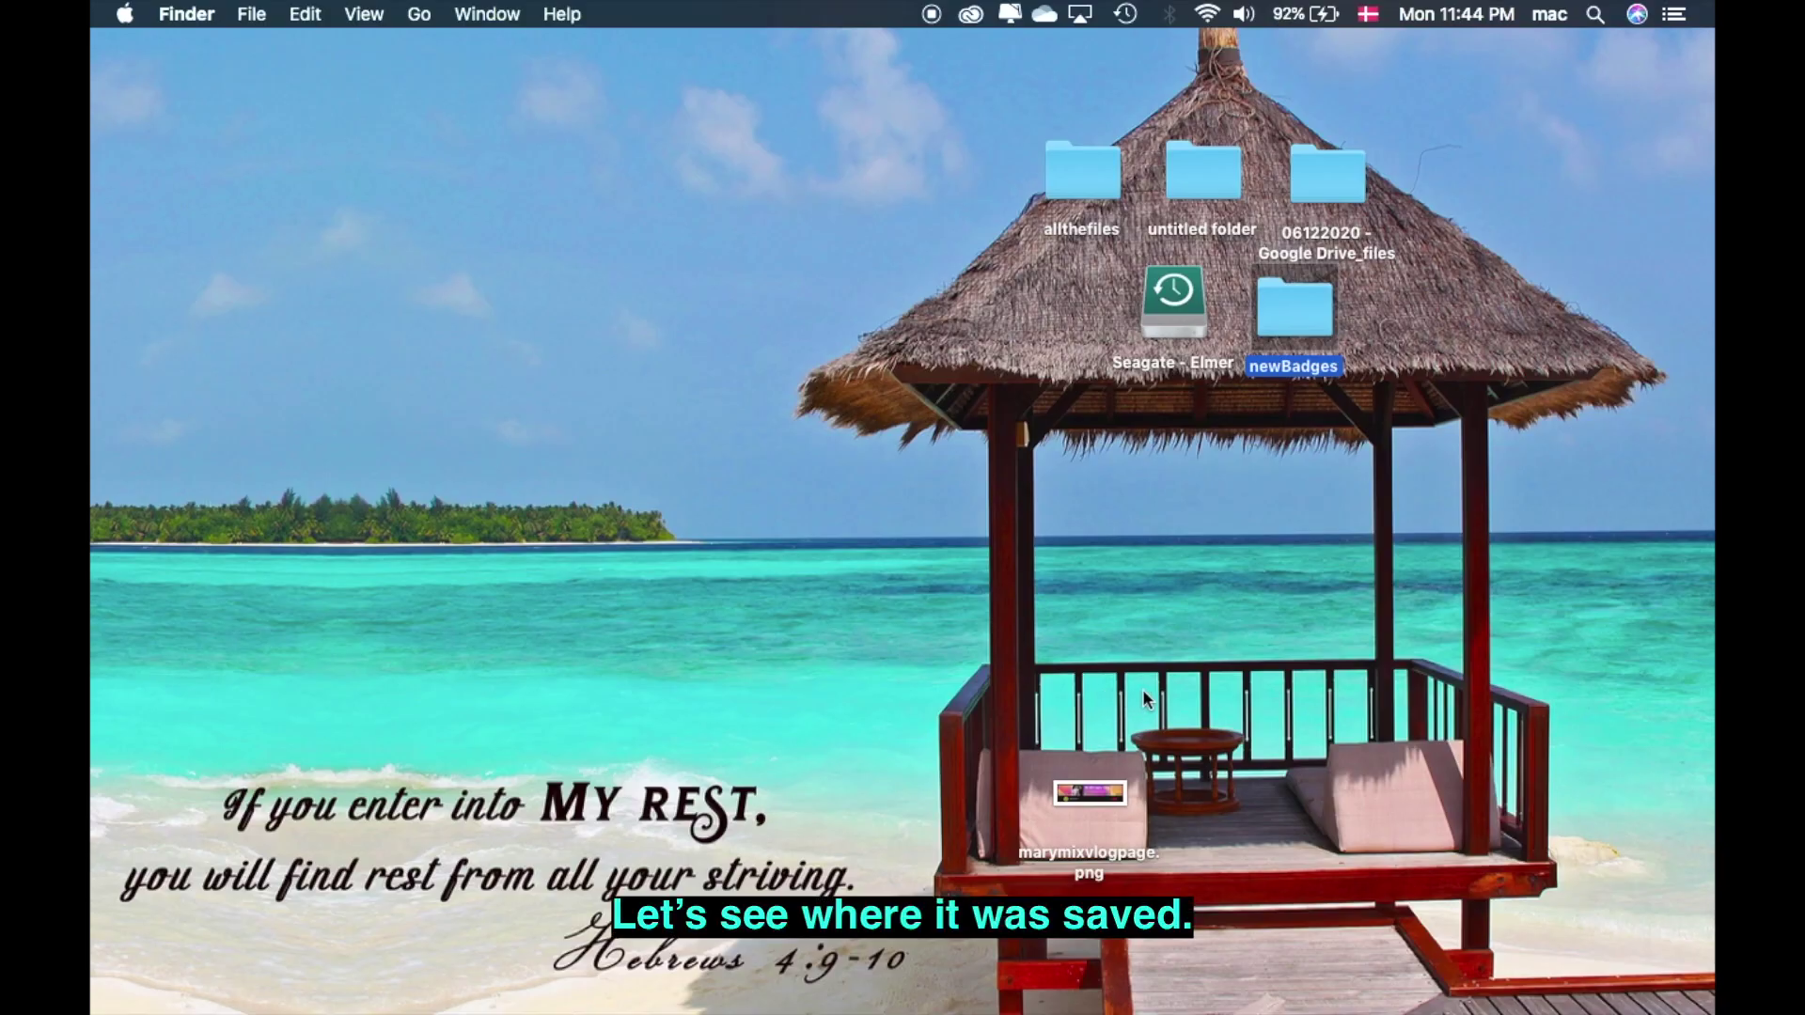
# - Open the newBadges folder on the desktop to check the saved badge
pyautogui.doubleClick(1314, 319)
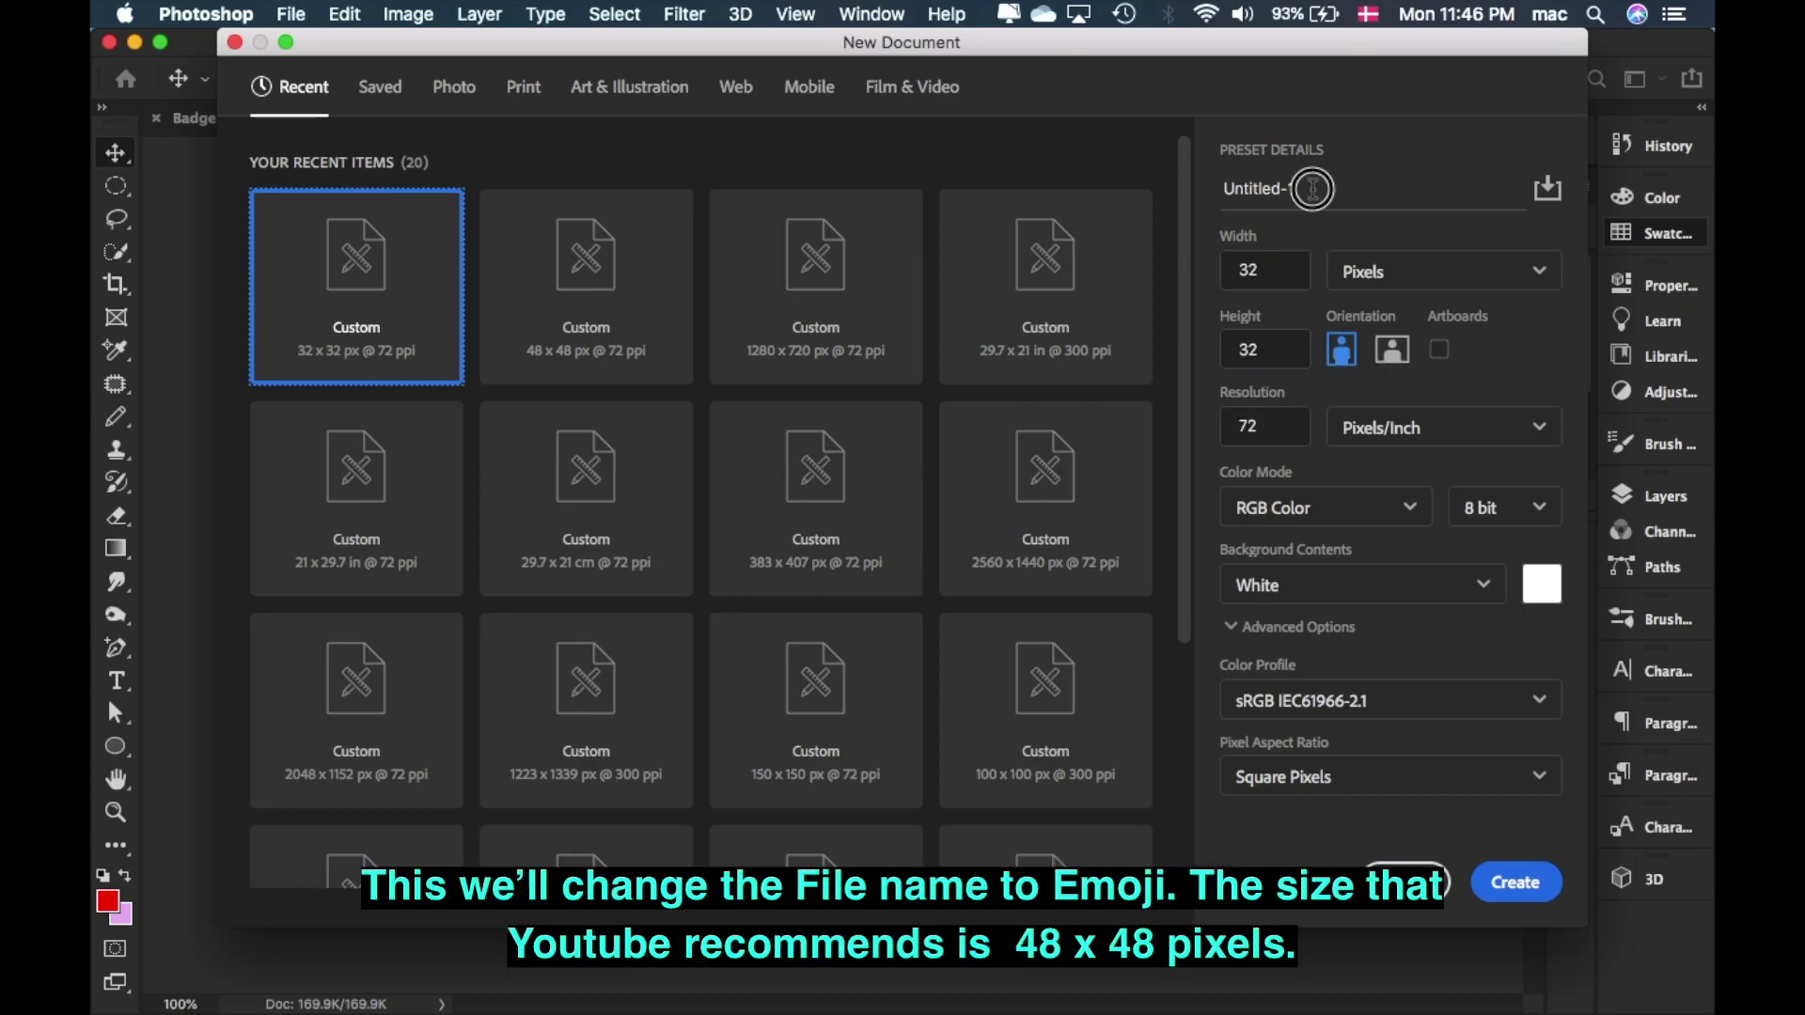
# - Name the new document Emoji, set it to 48 × 48 px, and create it
pyautogui.click(1208, 183)
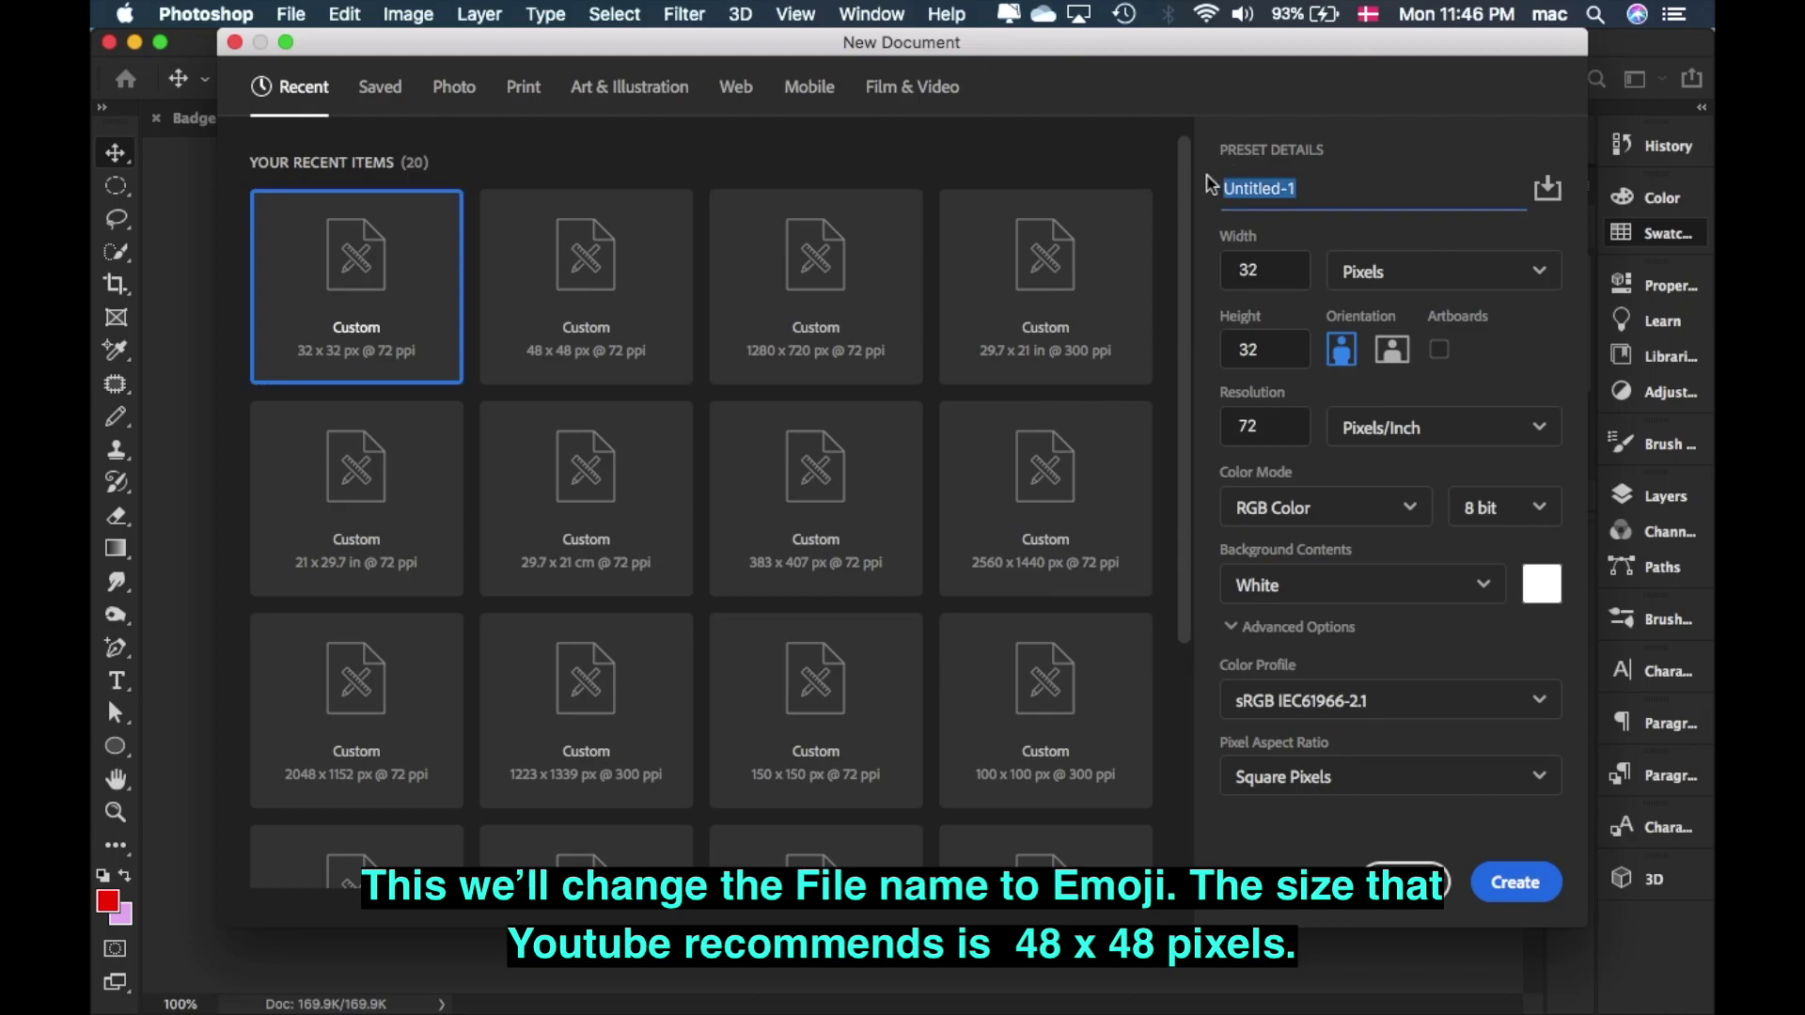
pyautogui.write('Emoji')
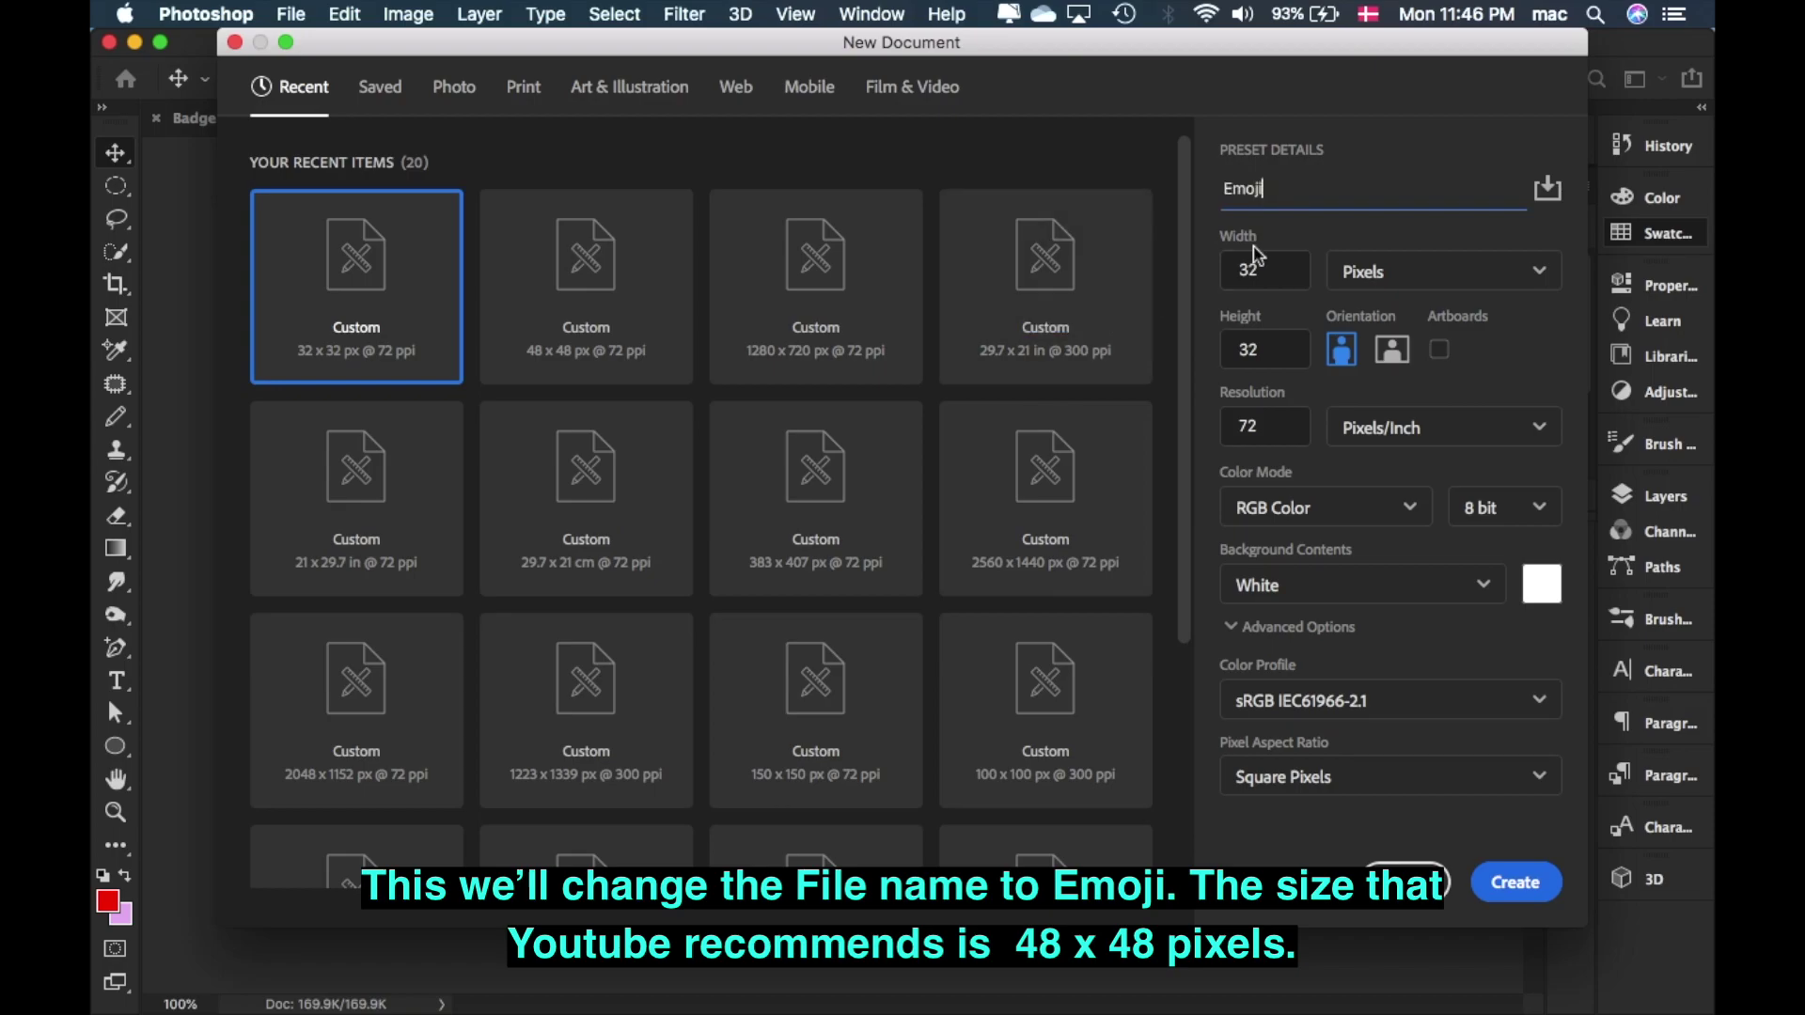
pyautogui.click(1253, 272)
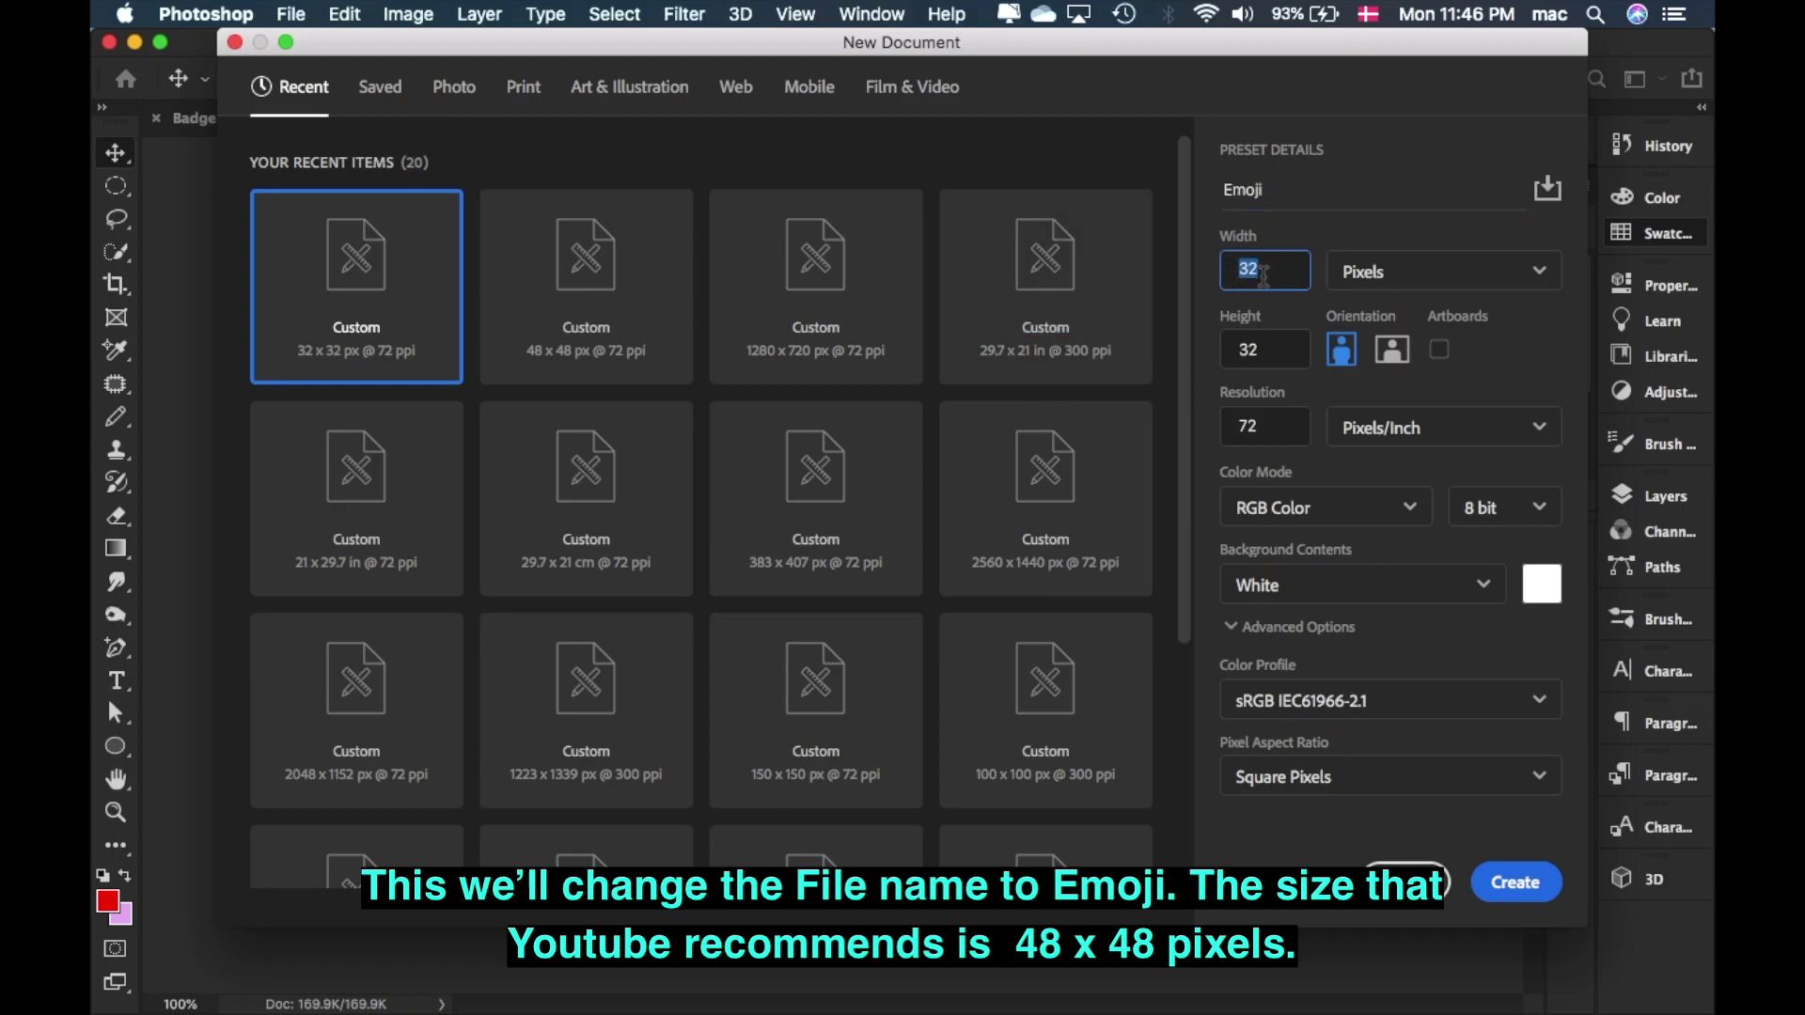
pyautogui.write('48')
pyautogui.press('Tab')
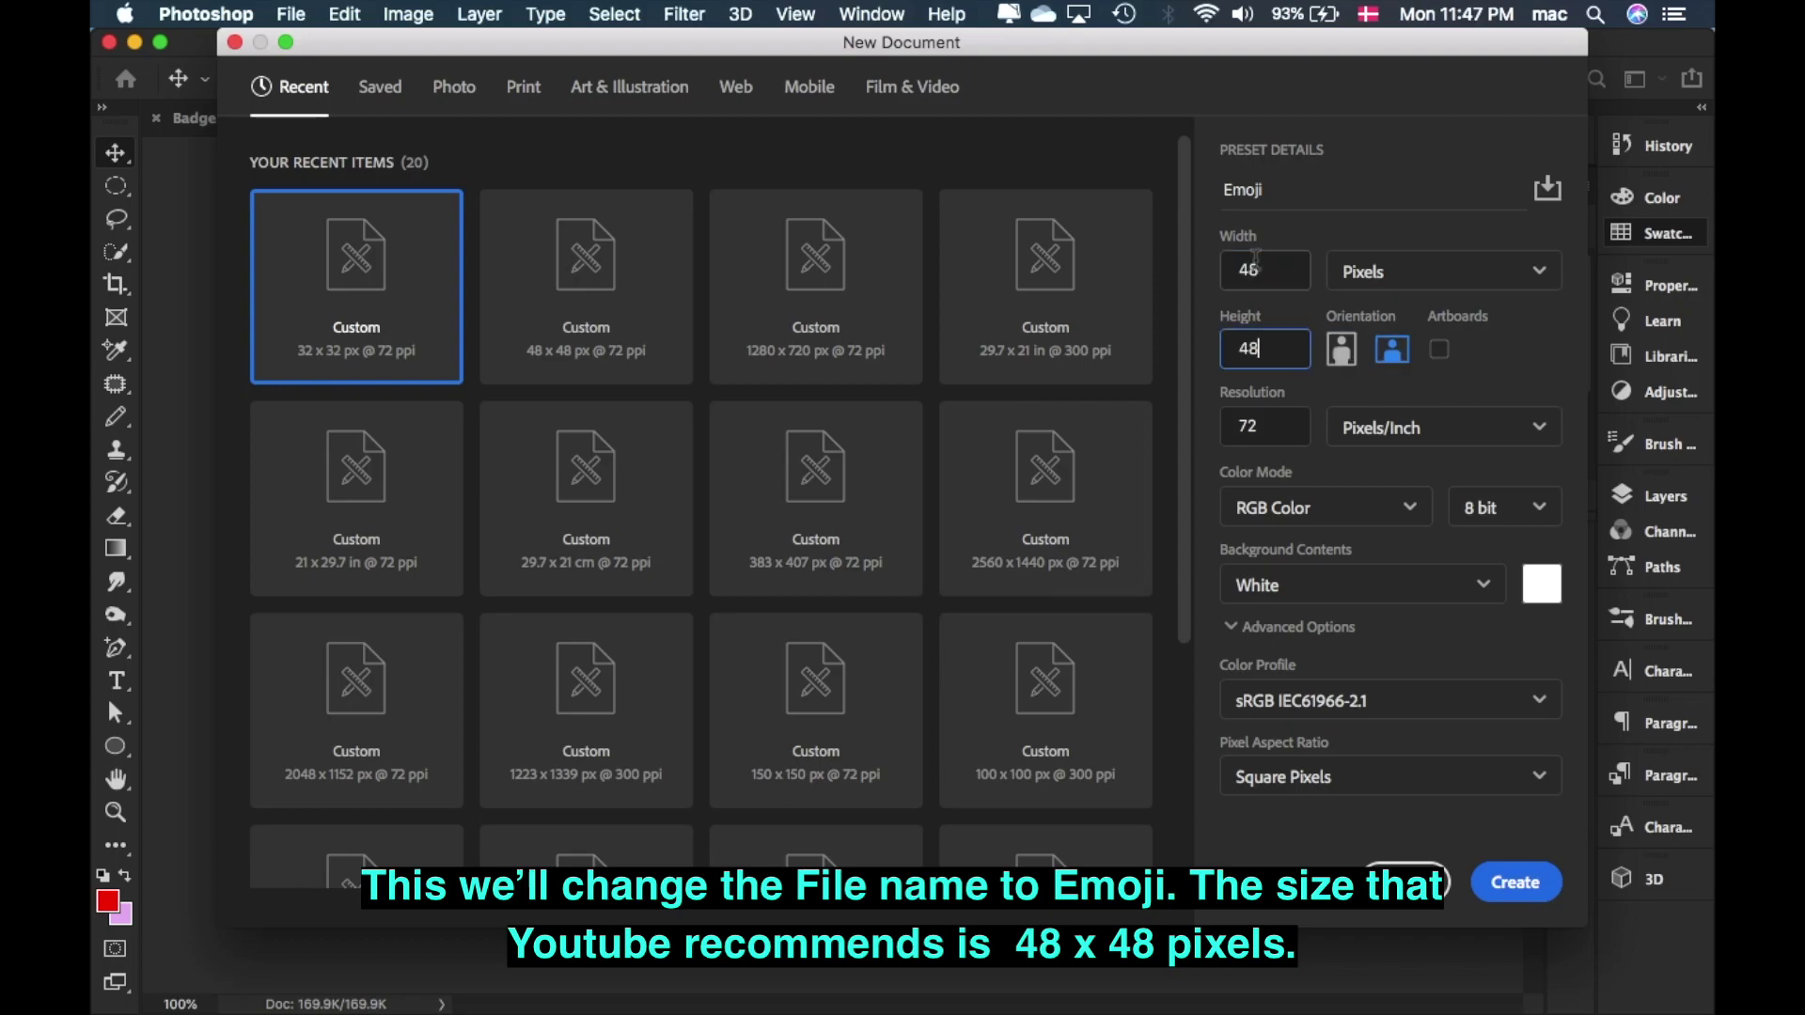
pyautogui.write('48')
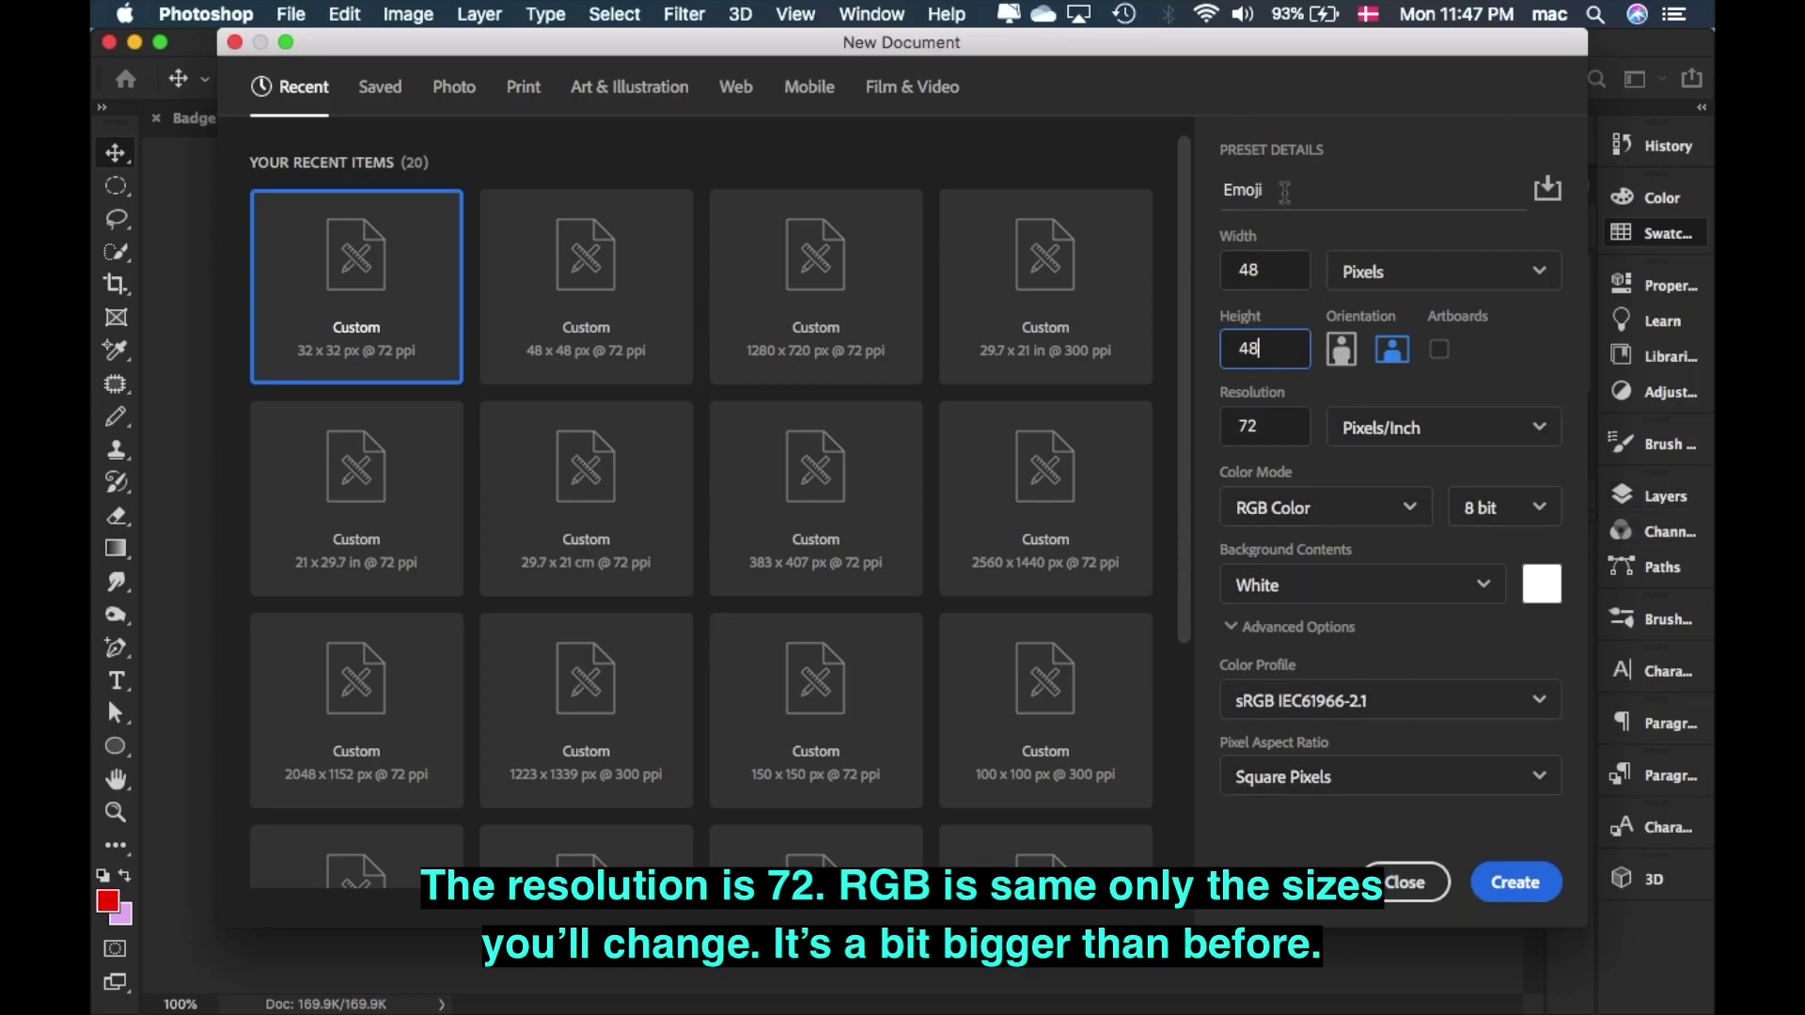
pyautogui.click(1530, 889)
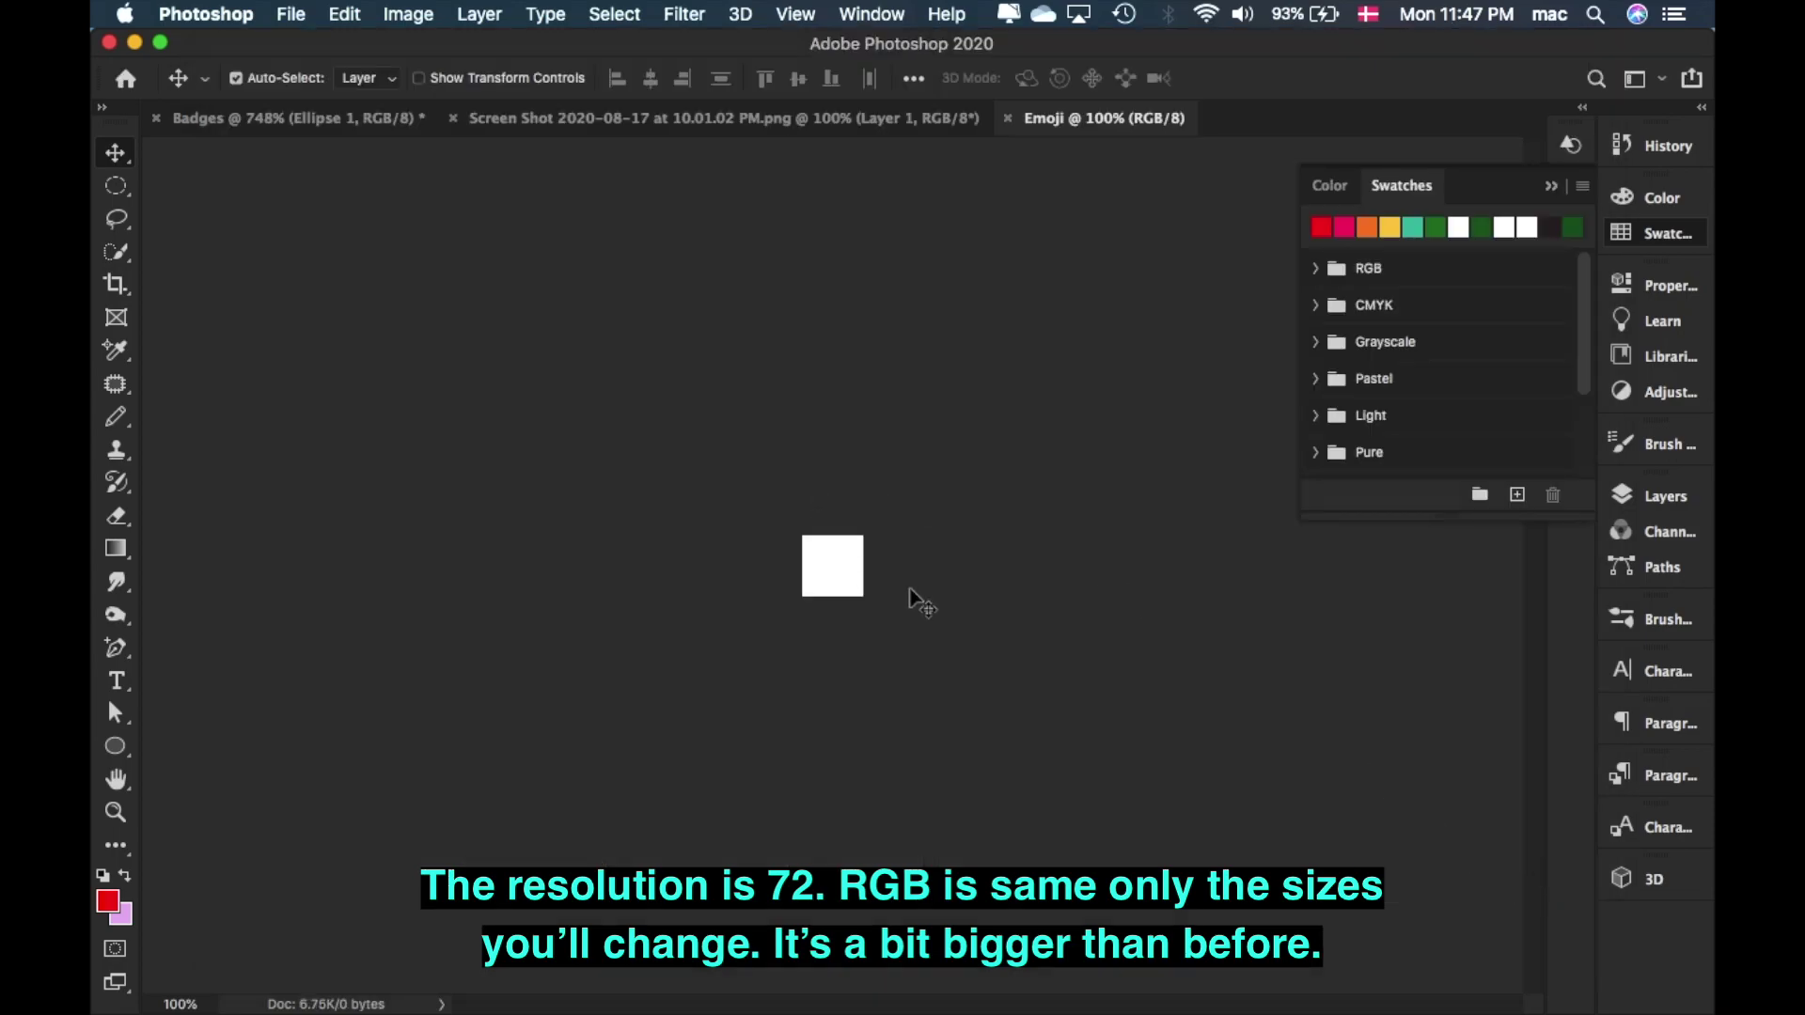
# - Fit the Emoji canvas to the window and switch to the Custom Shape Tool
pyautogui.press('super+0')
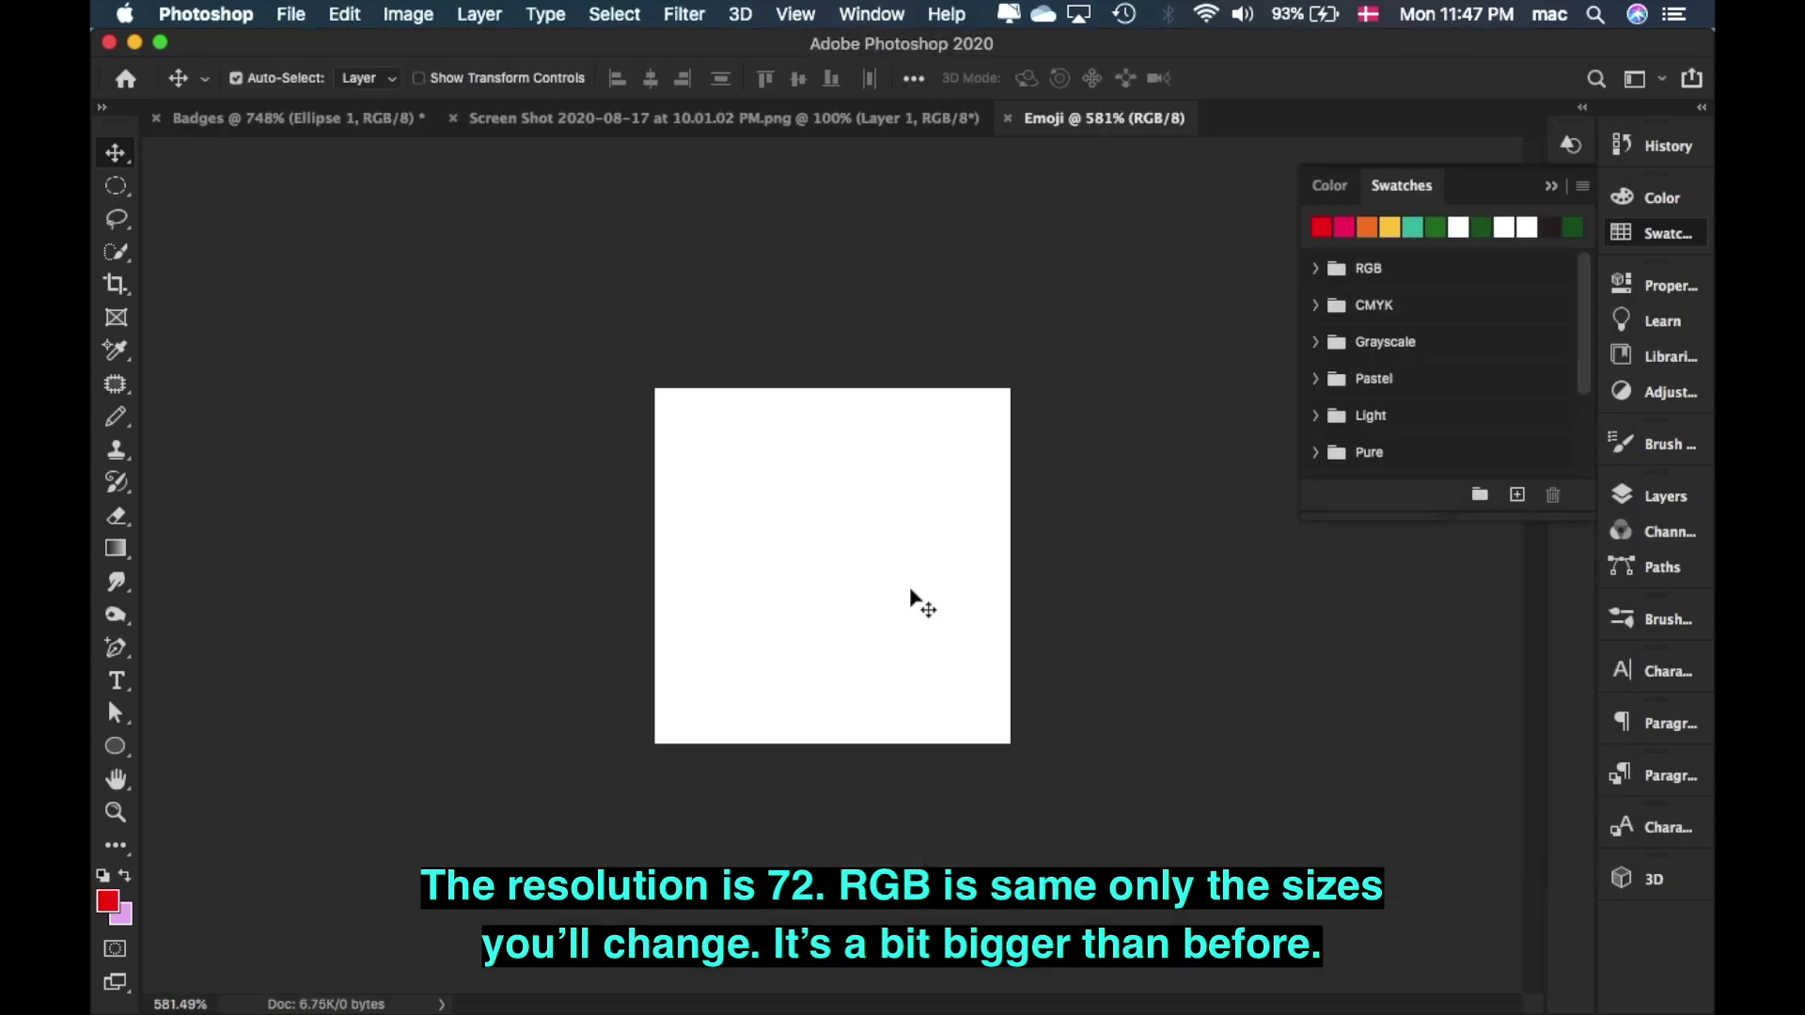
pyautogui.scroll(3, 910, 590)
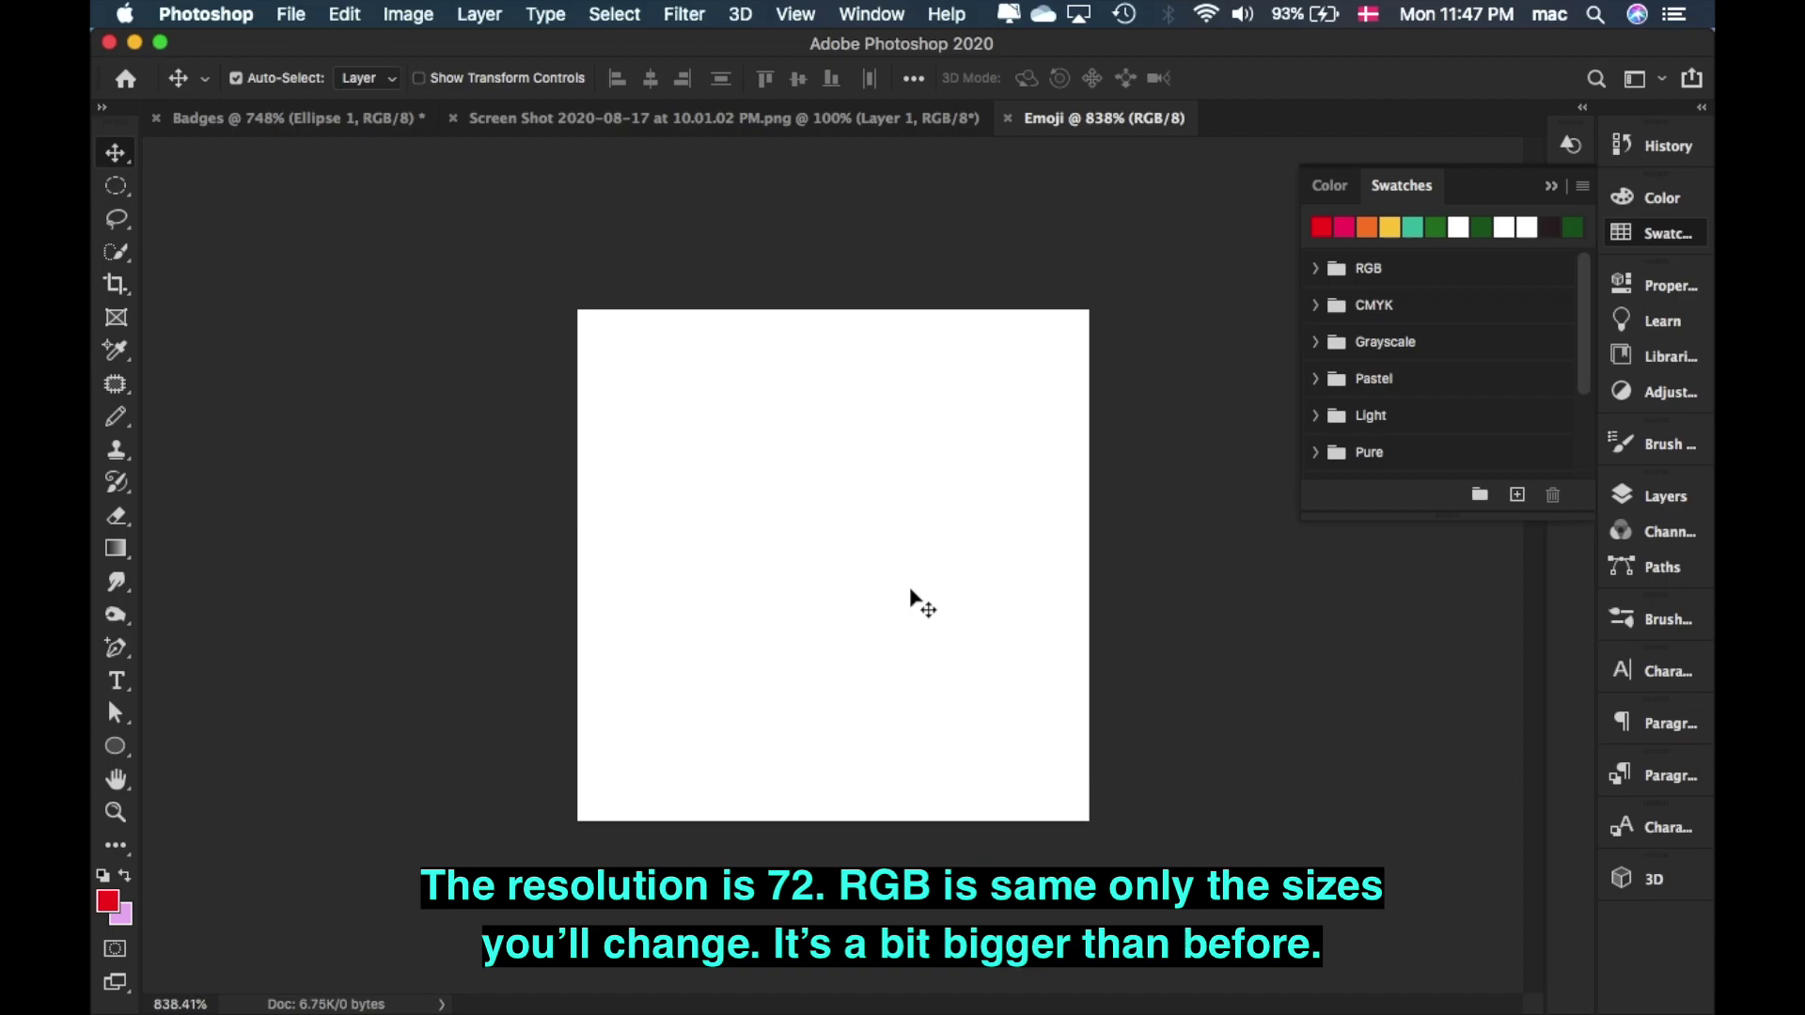
pyautogui.rightClick(115, 745)
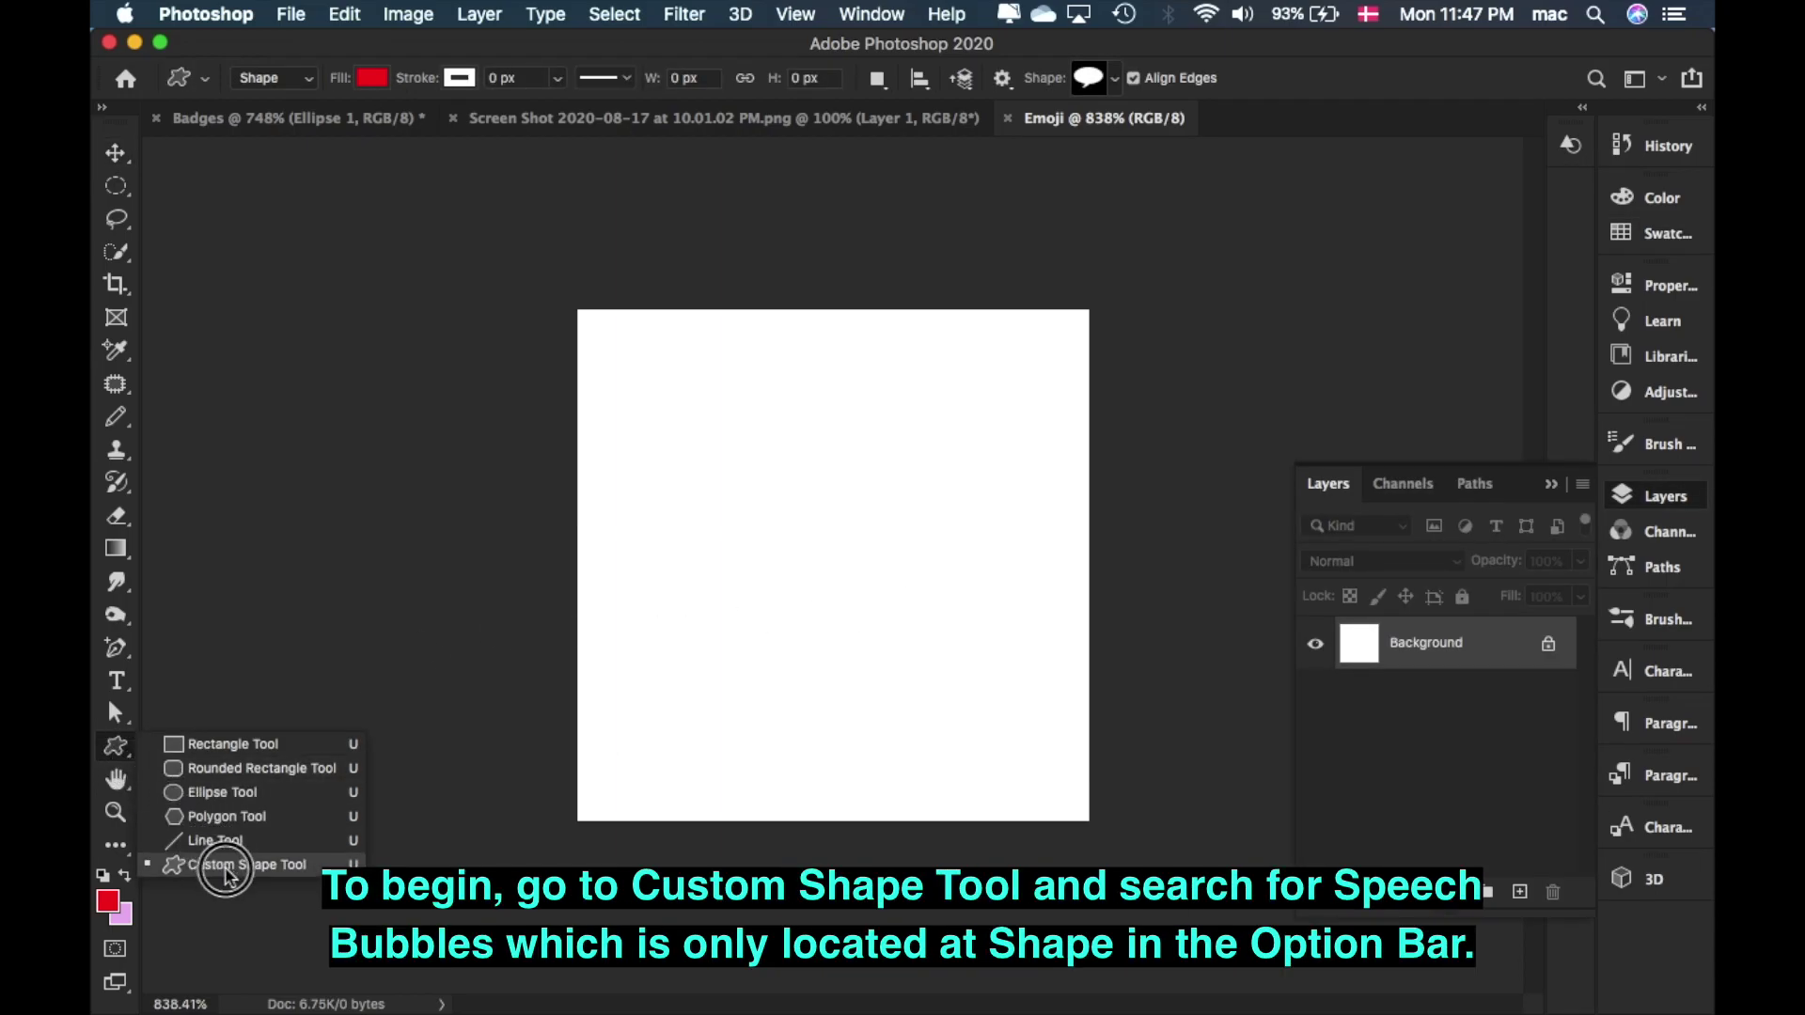
pyautogui.click(307, 865)
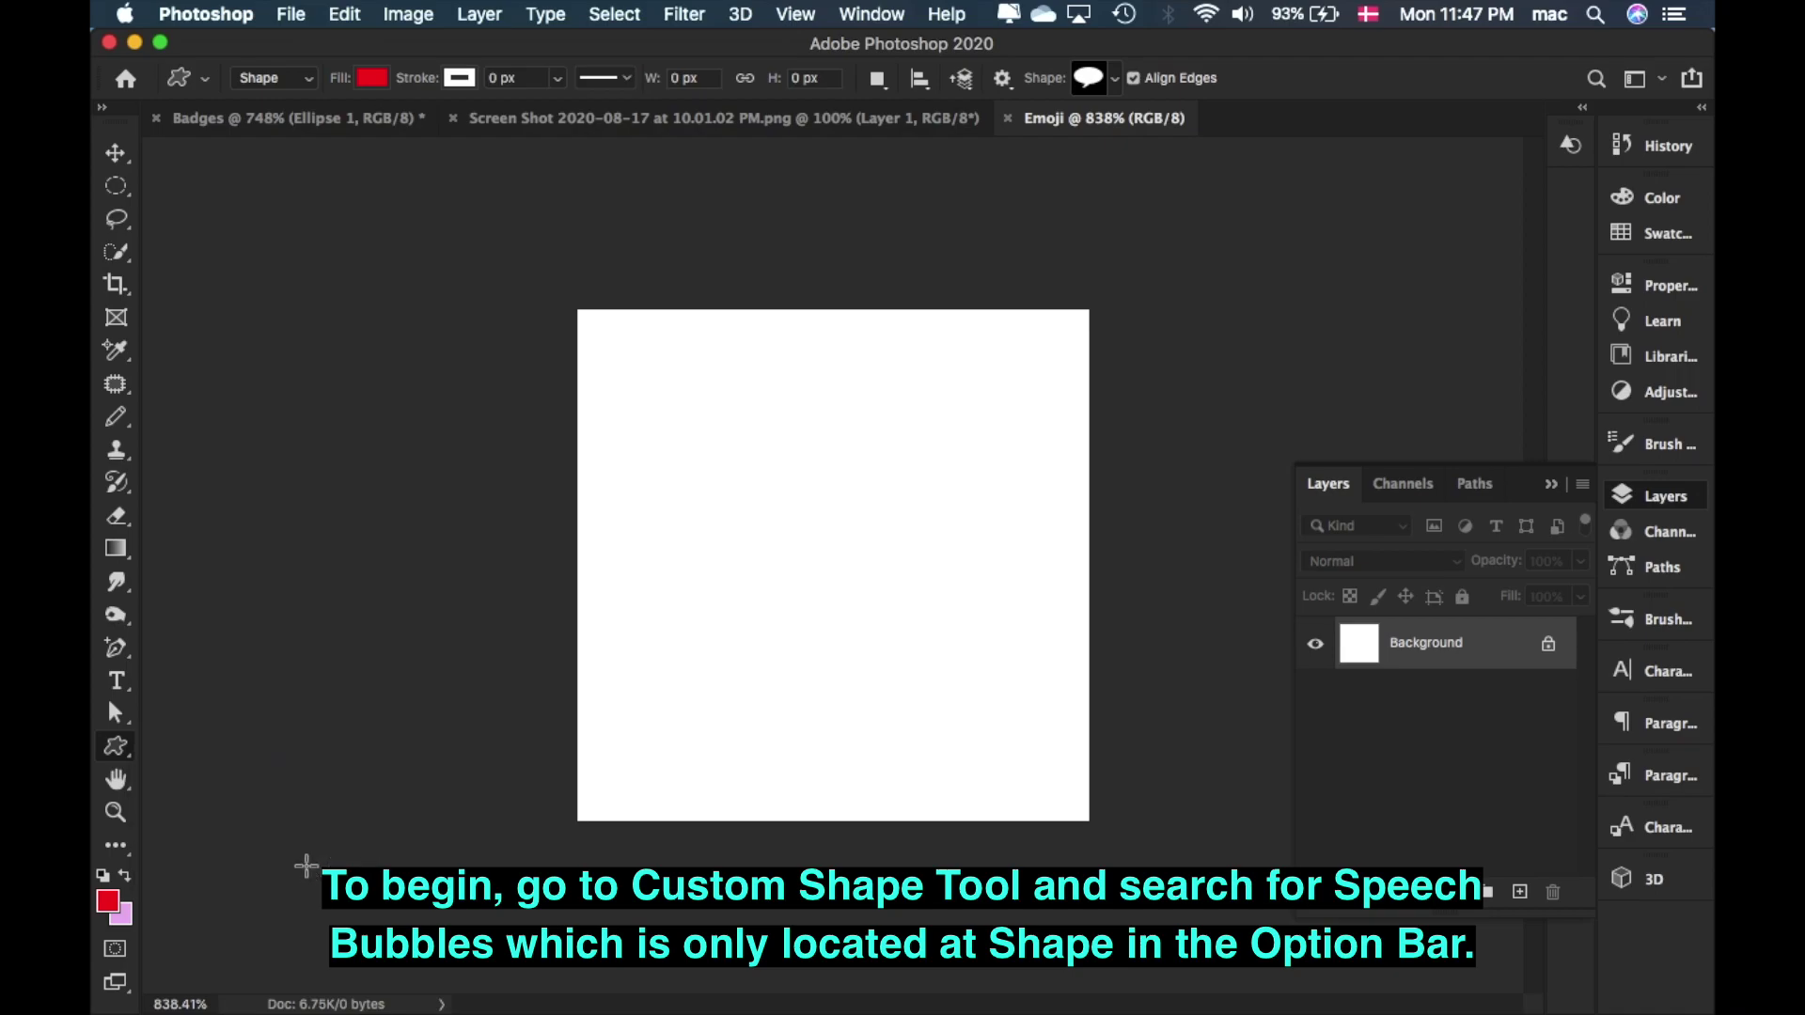
# - Pick the first Talk Bubbles shape, Talk 1, in the Shape picker
pyautogui.click(1105, 84)
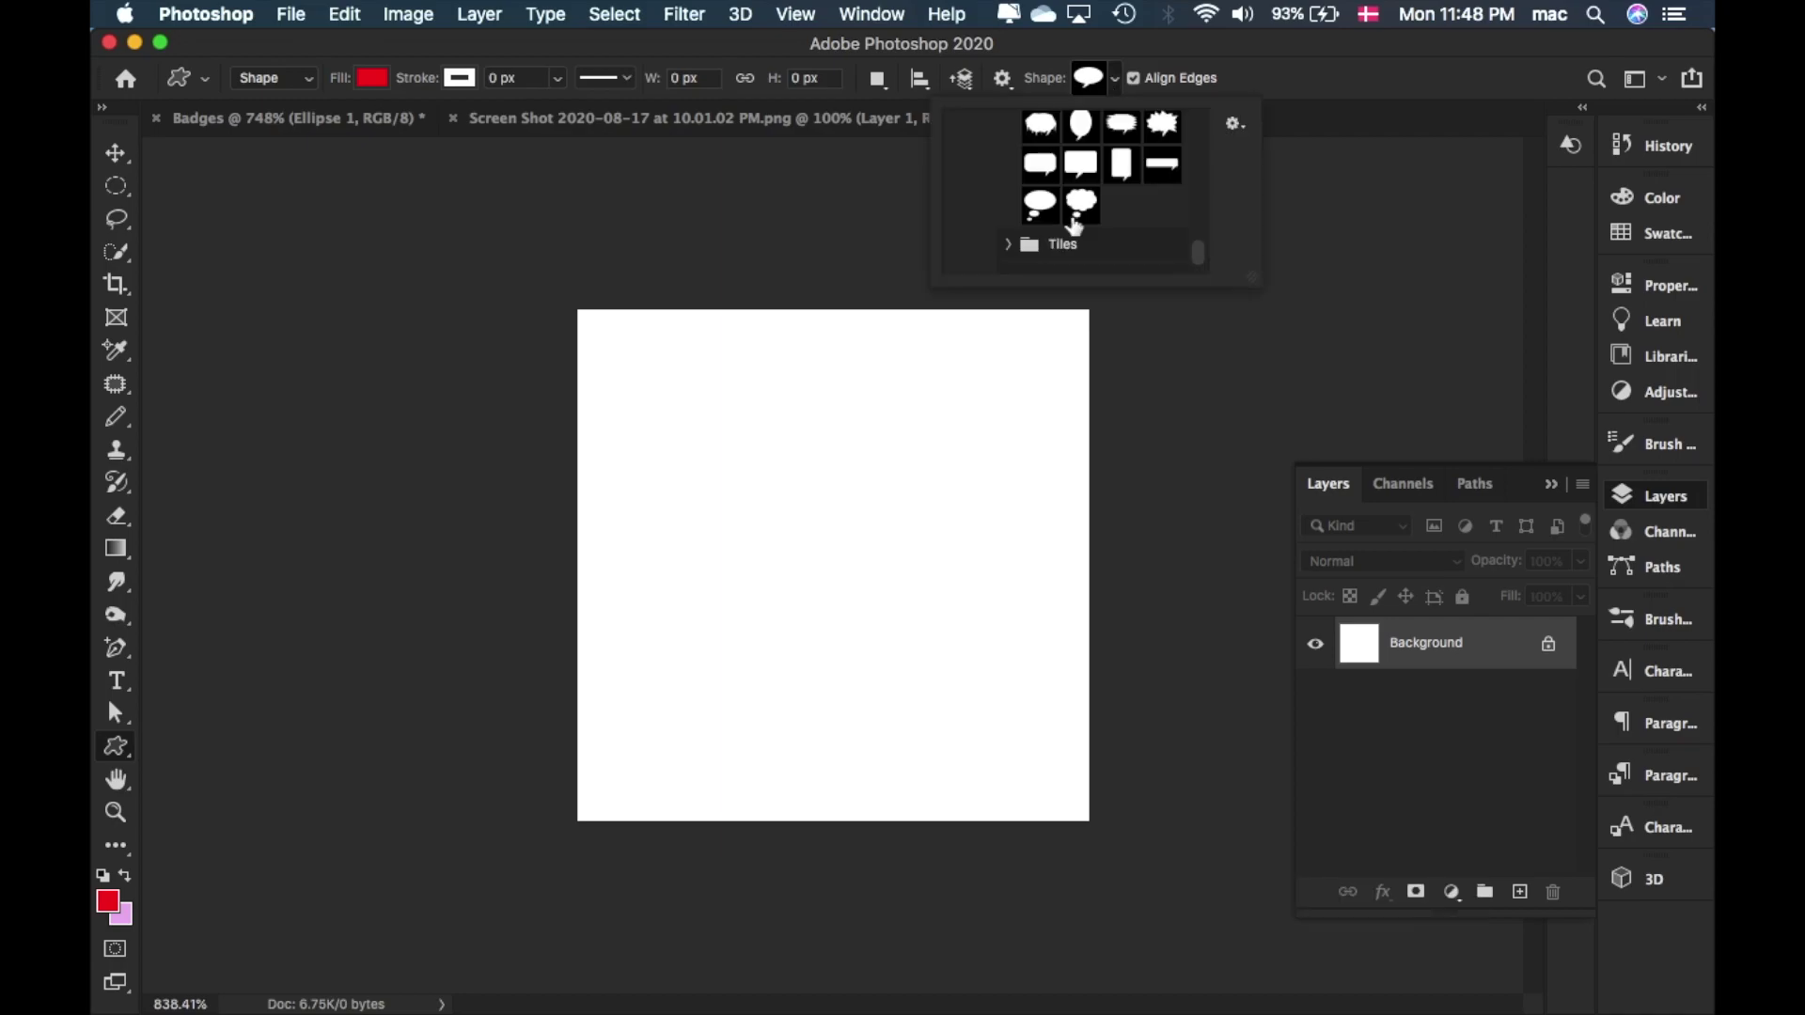
pyautogui.scroll(3, 1060, 207)
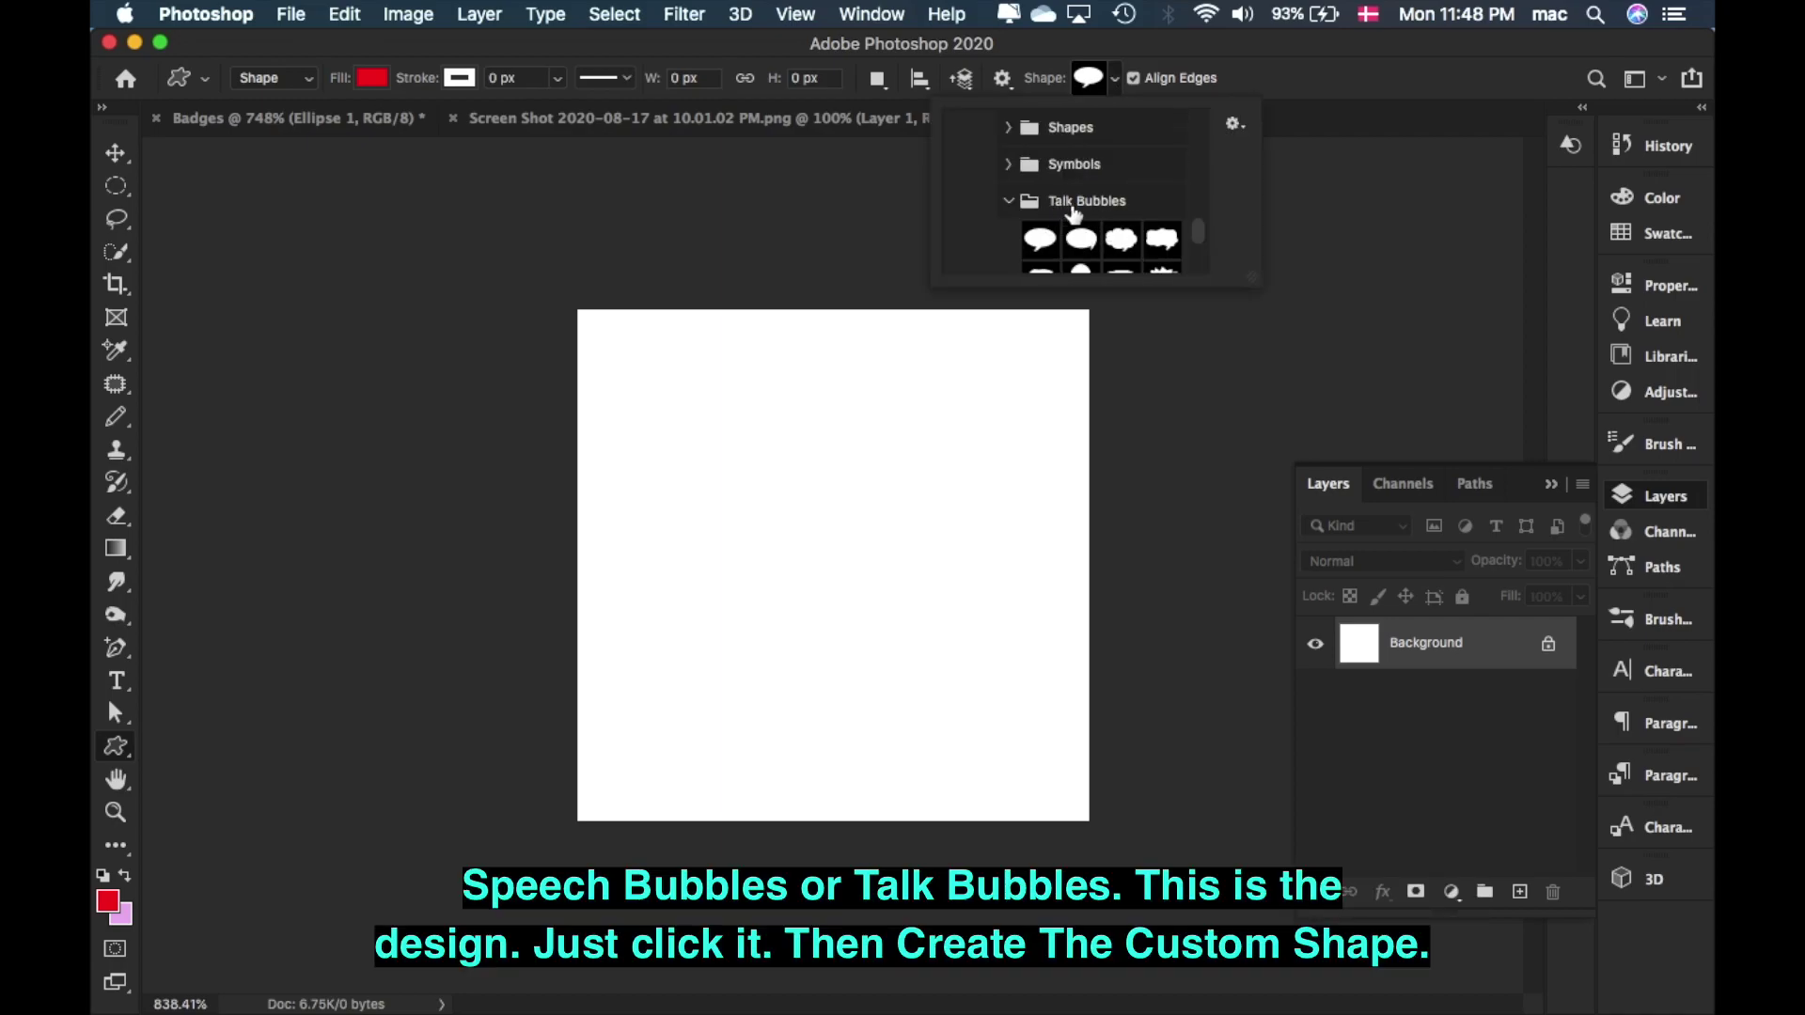
pyautogui.scroll(-2, 1100, 225)
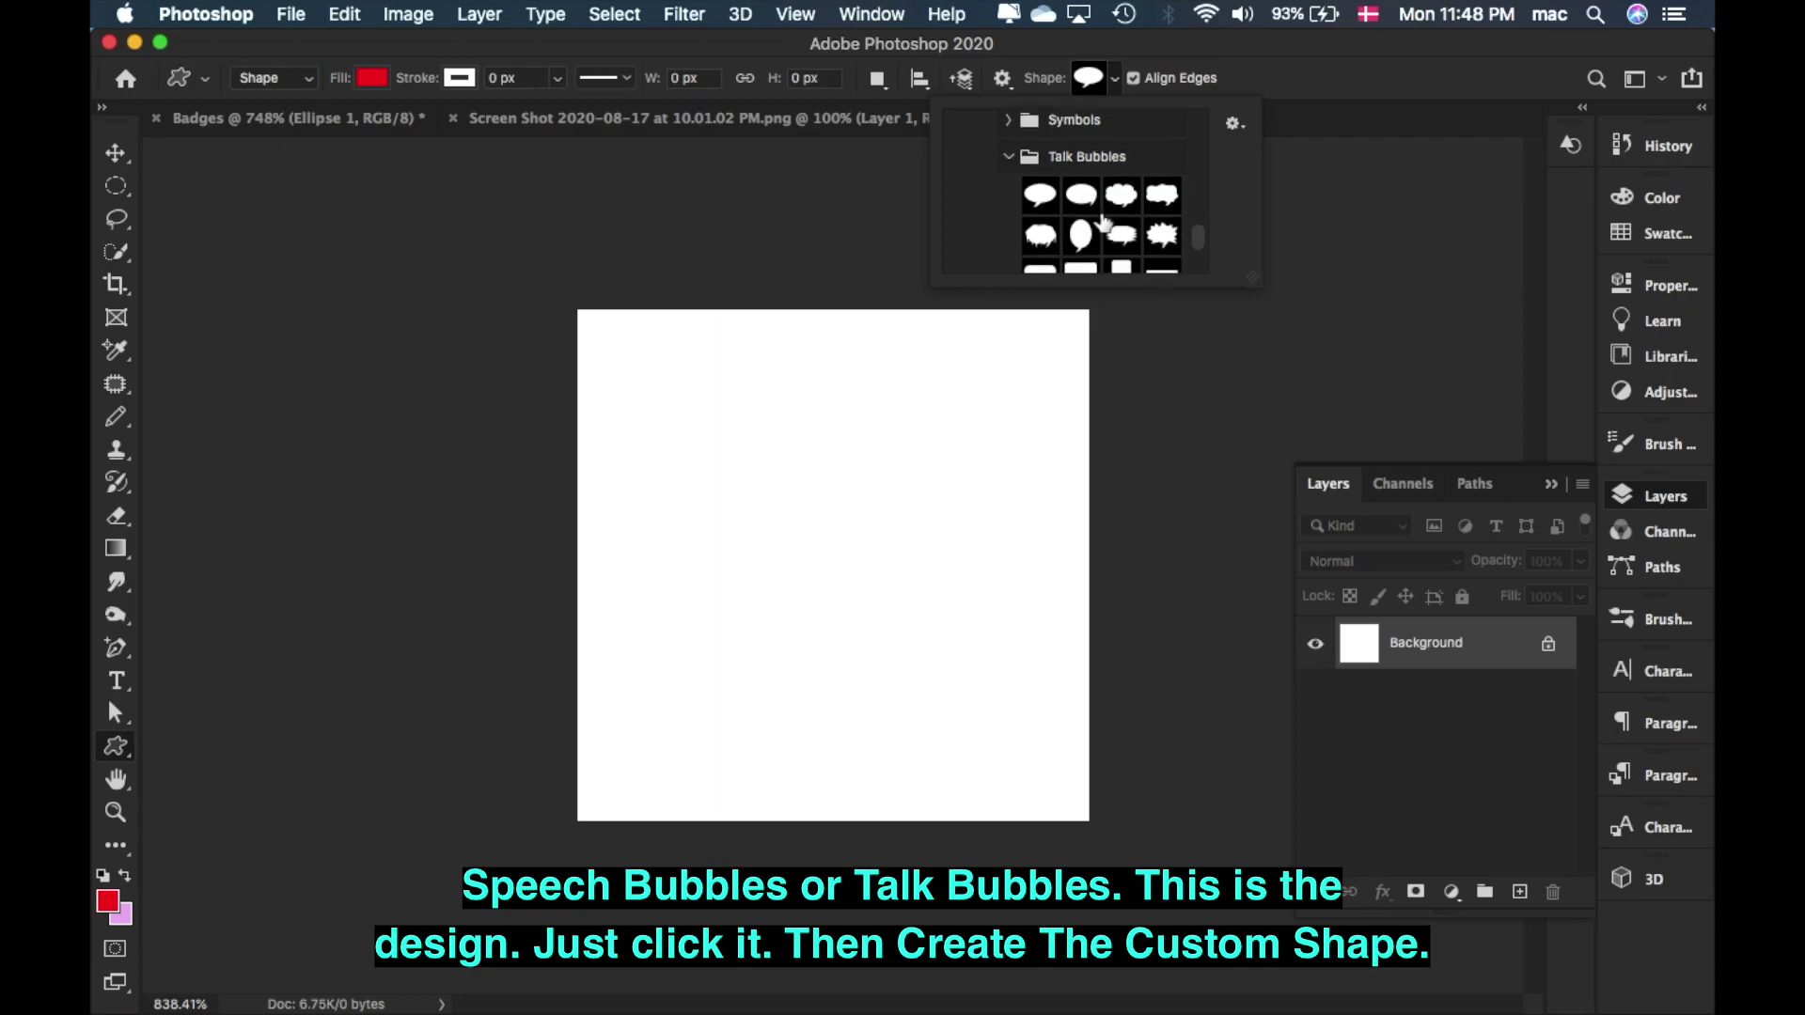
pyautogui.scroll(-4, 1104, 222)
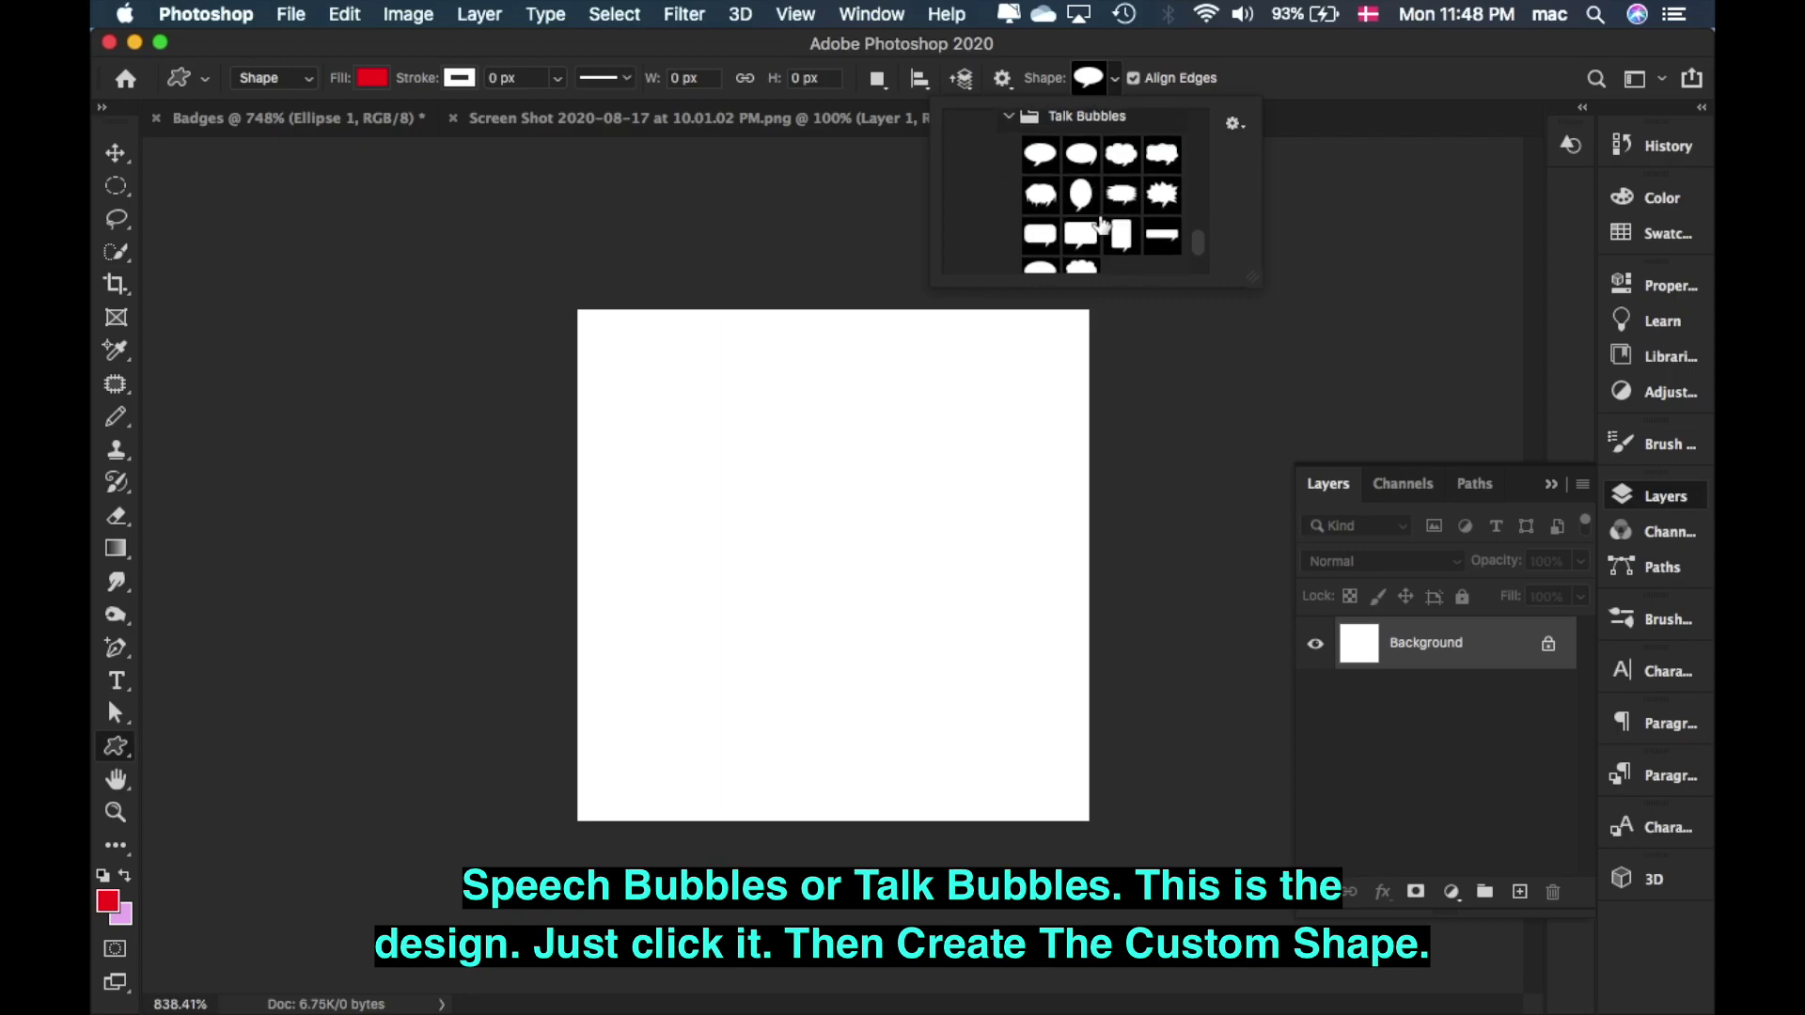
pyautogui.scroll(2, 1044, 198)
pyautogui.click(1038, 138)
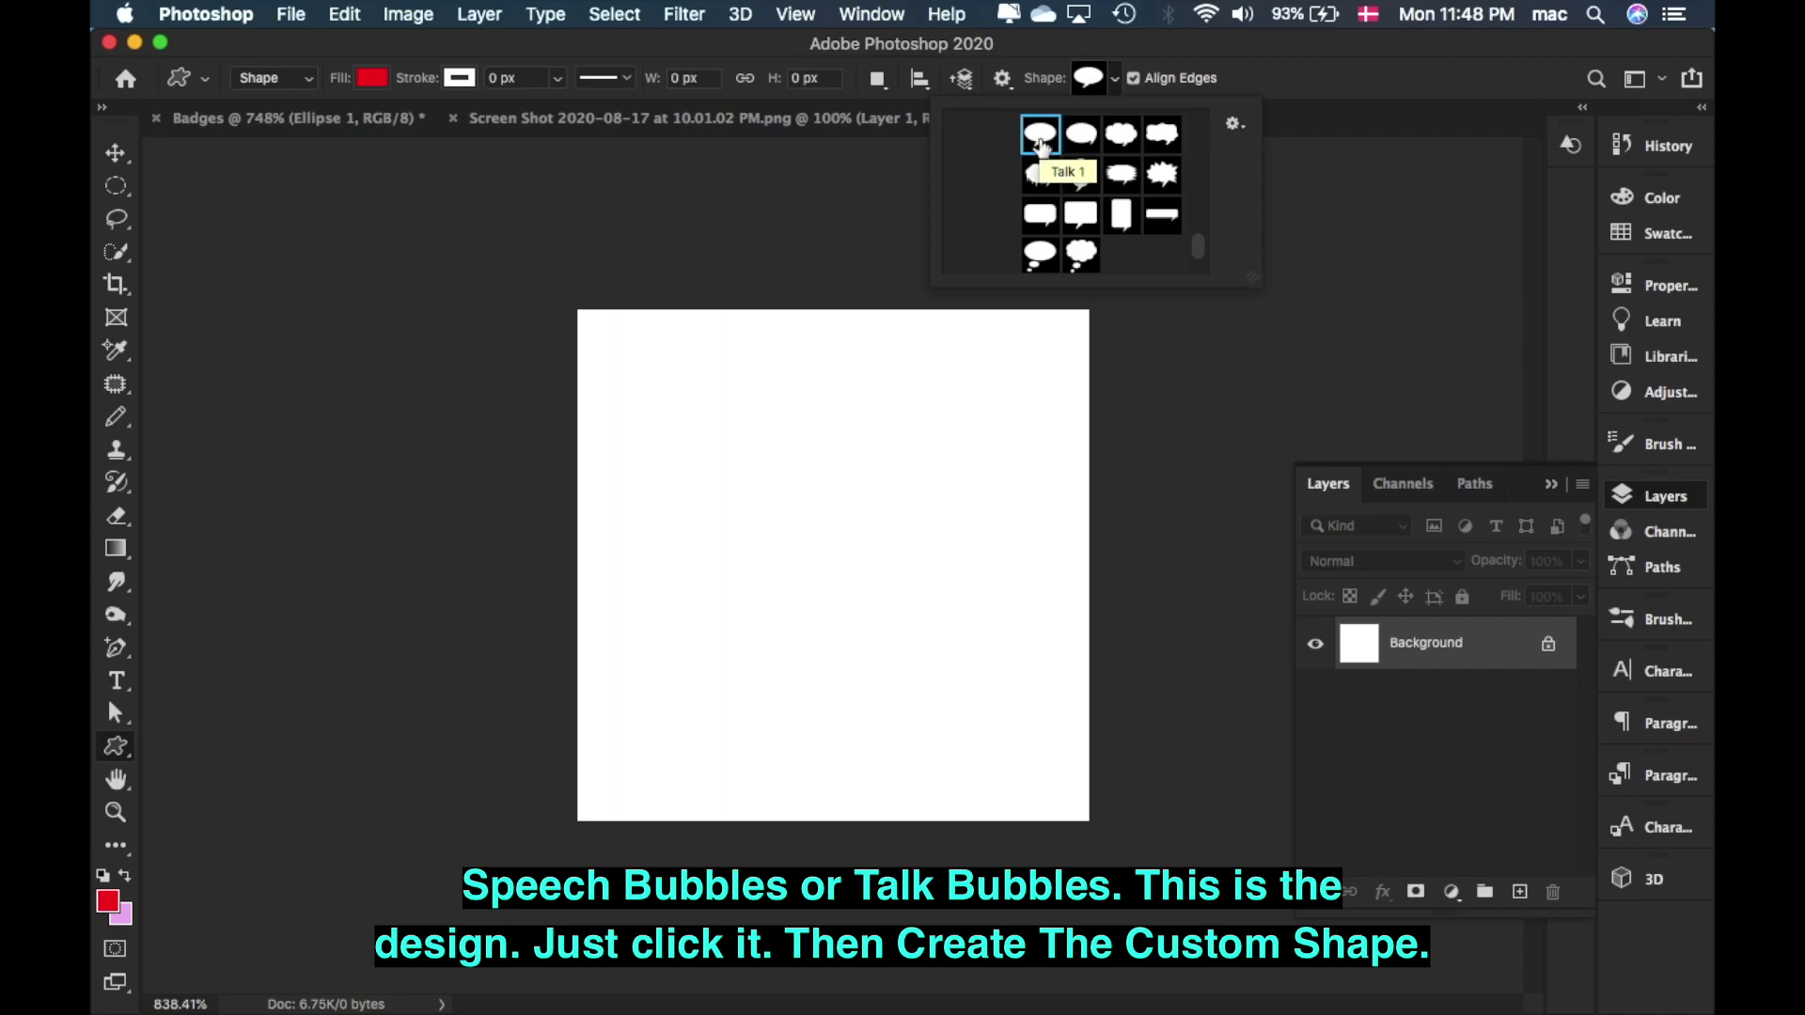
# - Create a 48 × 48 px speech-bubble custom shape and drag it to the canvas centre
pyautogui.click(662, 516)
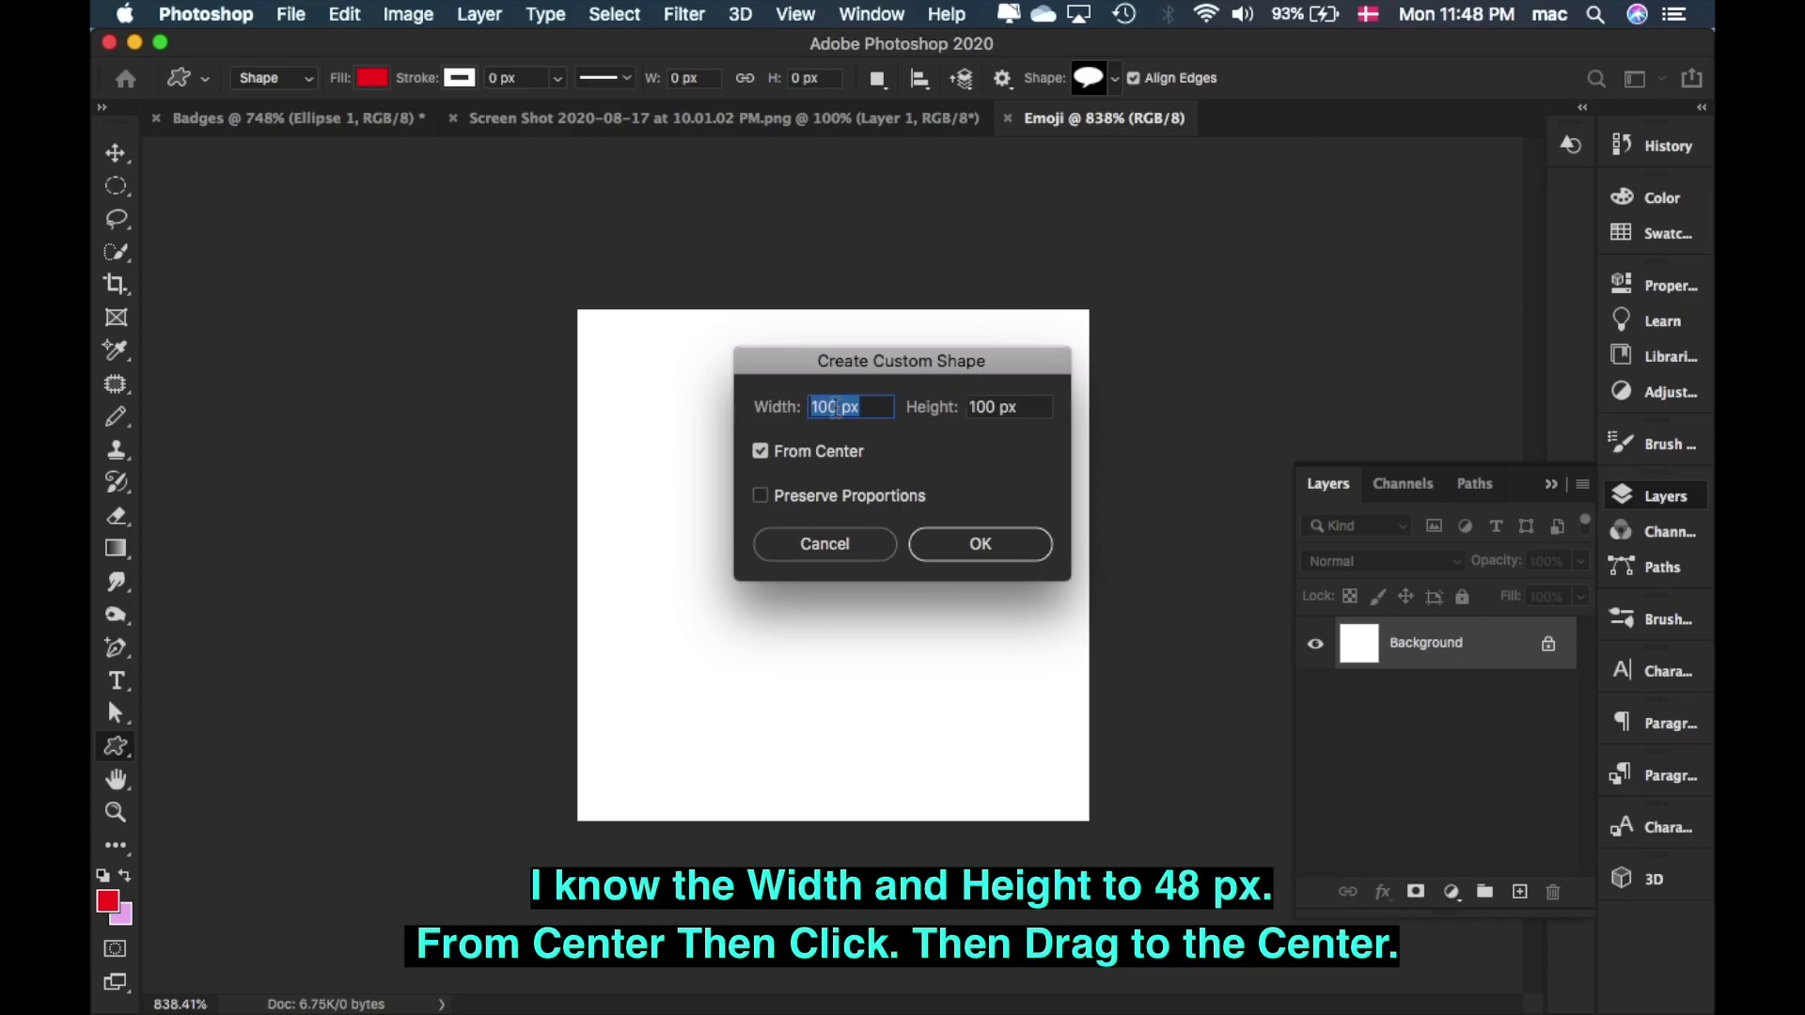
pyautogui.write('48')
pyautogui.press('Tab')
pyautogui.write('48')
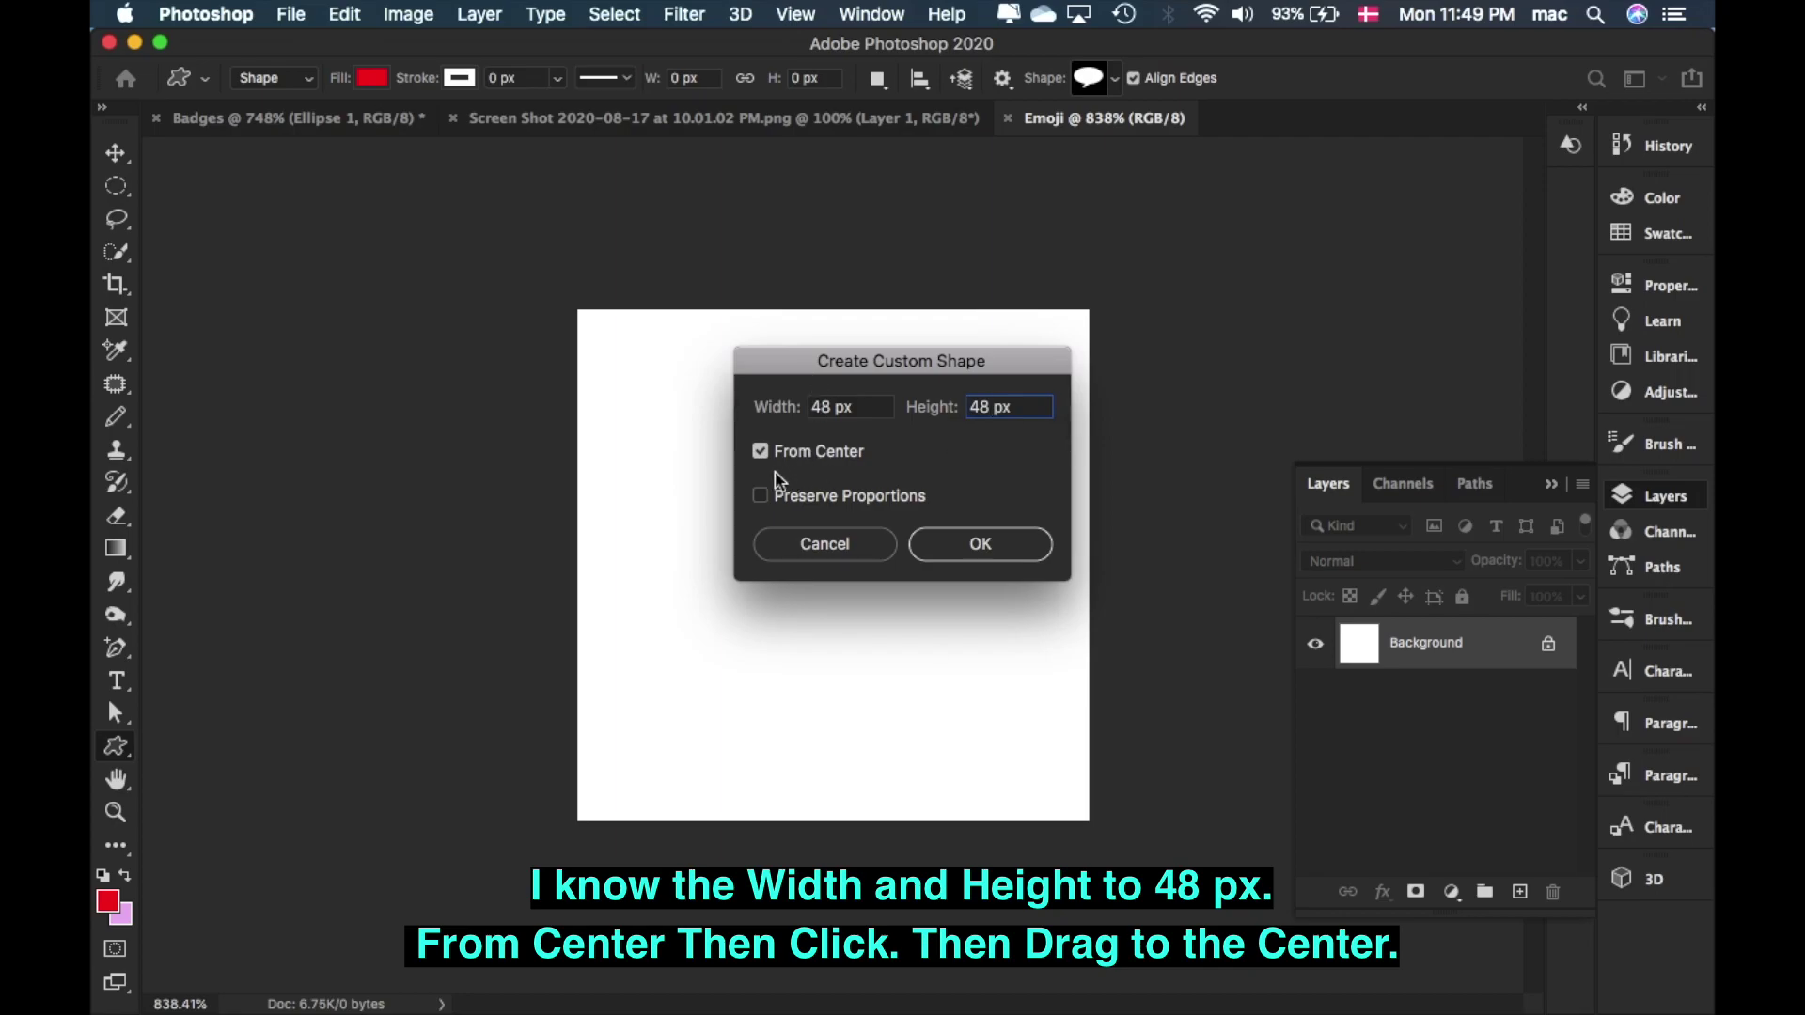
pyautogui.click(1024, 564)
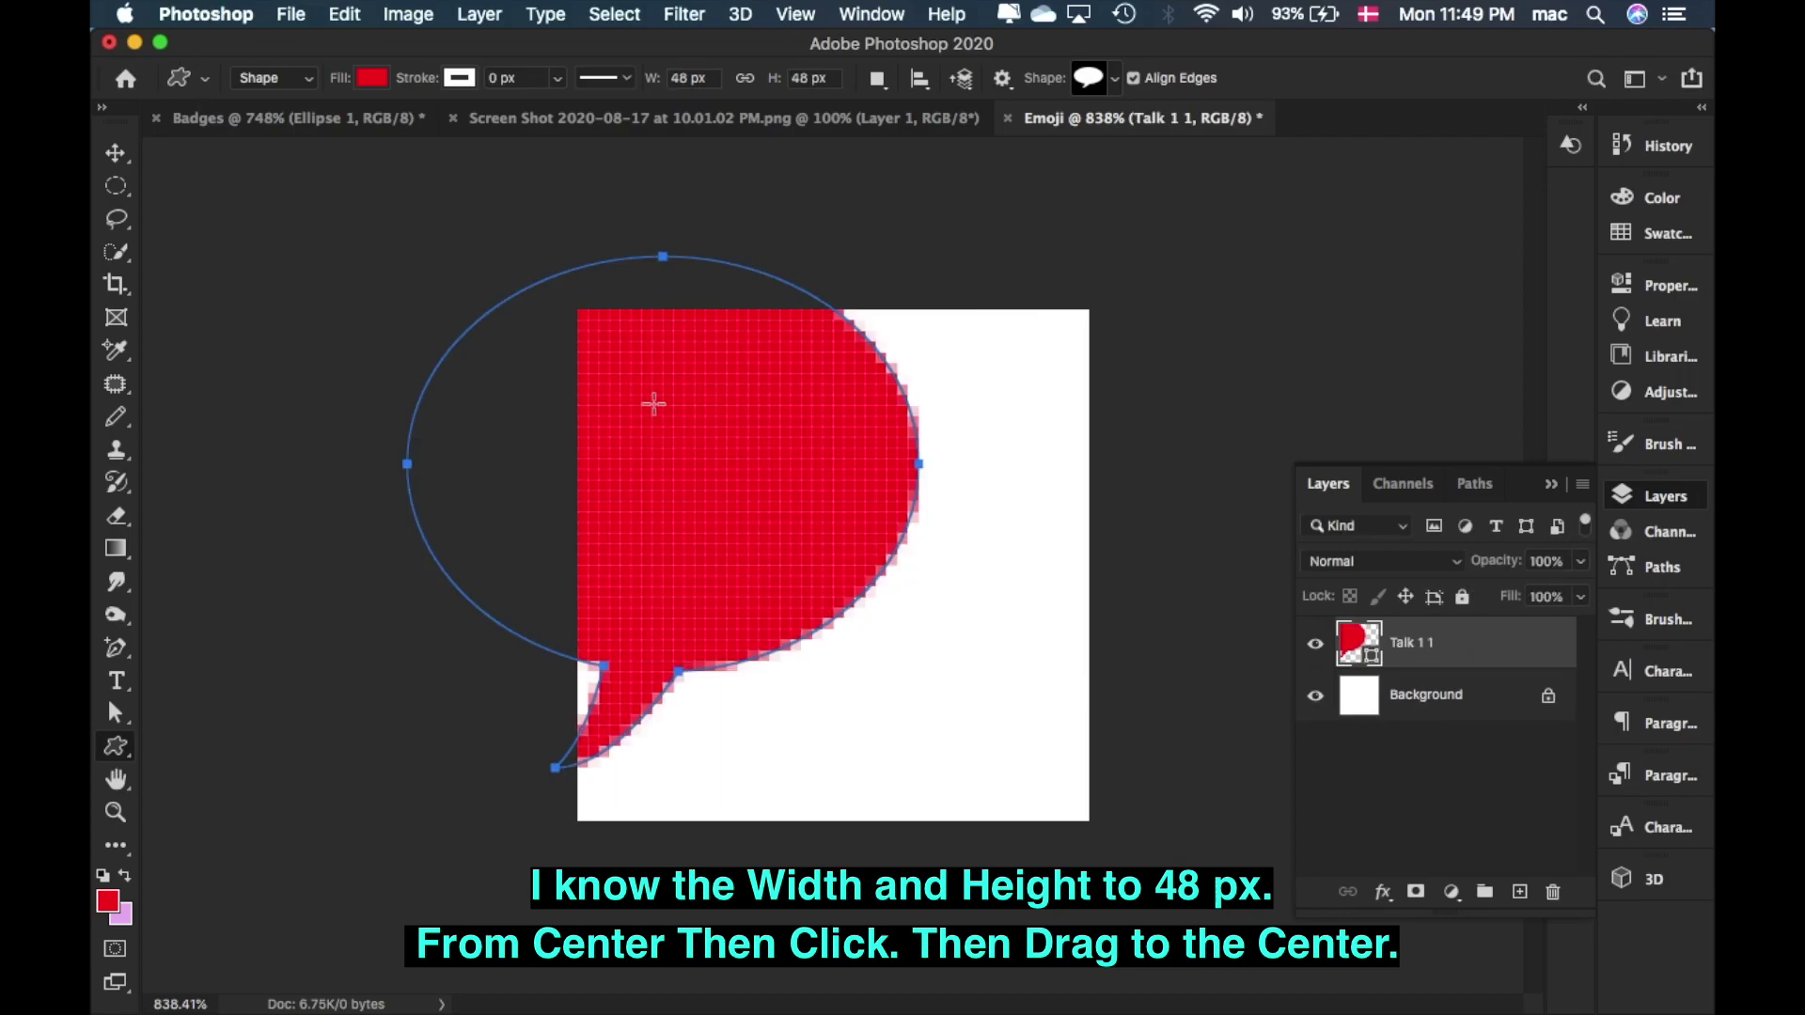
pyautogui.click(115, 160)
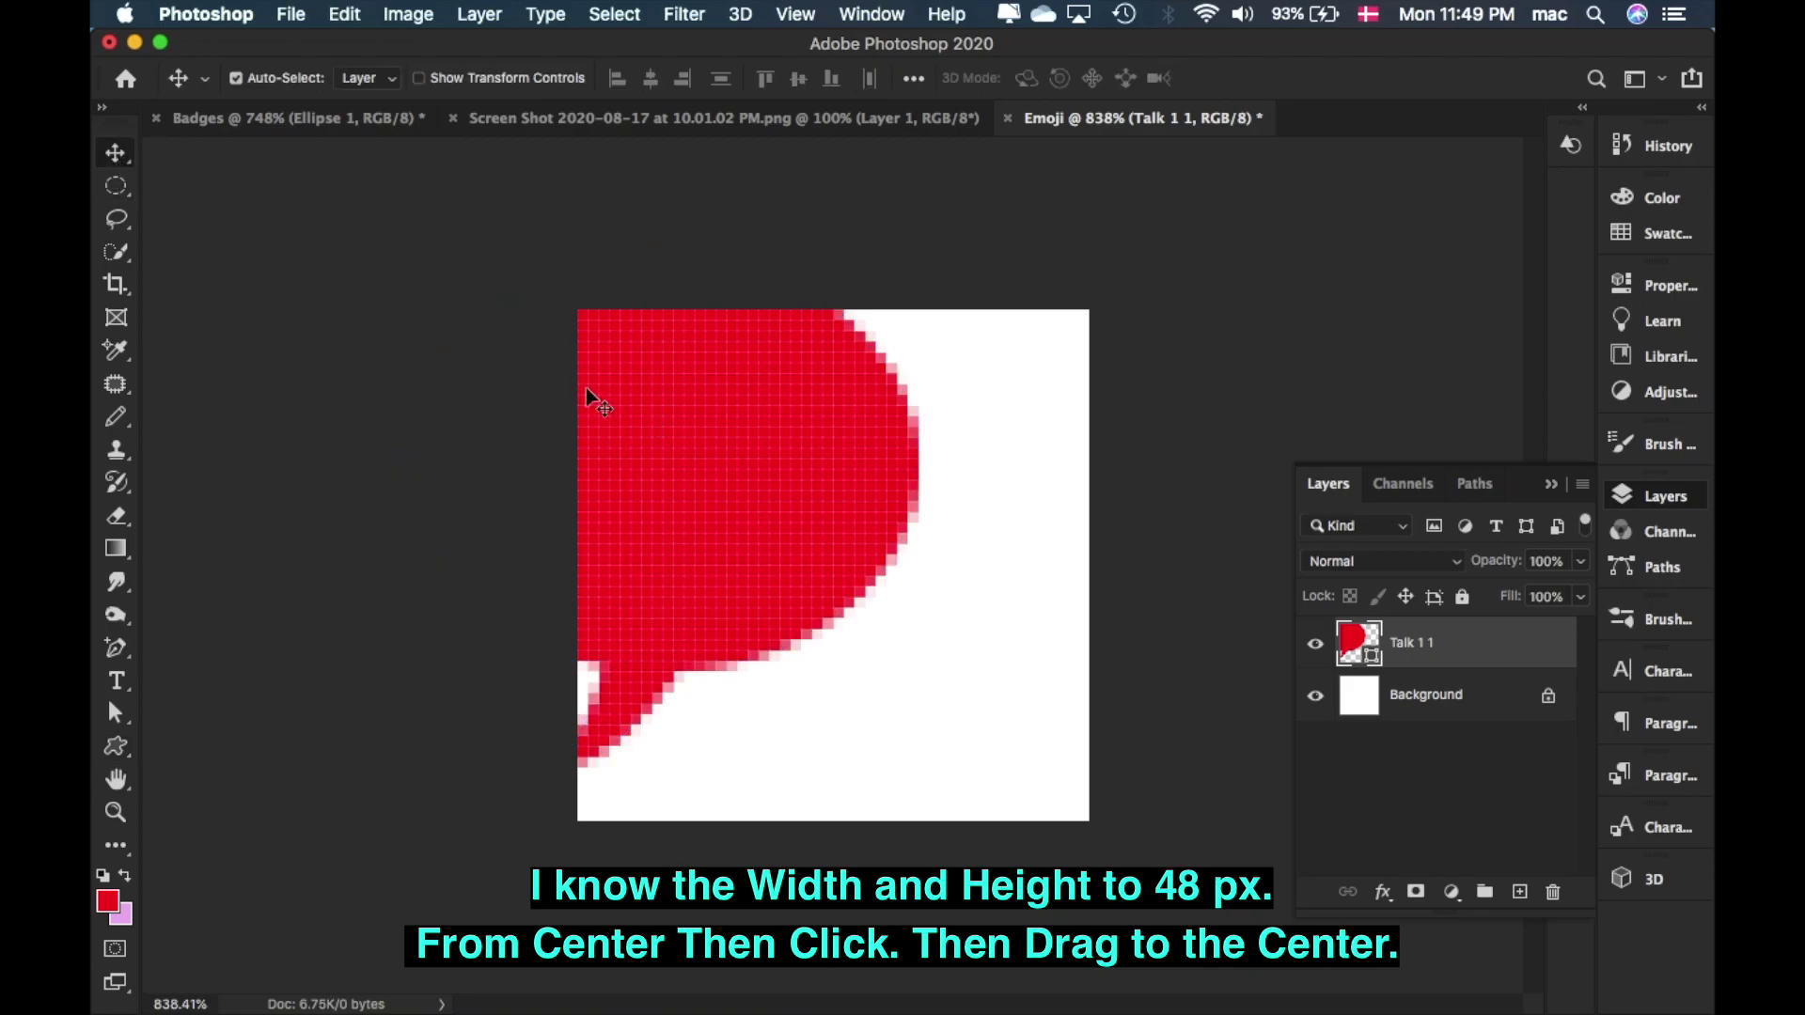
pyautogui.moveTo(613, 410); pyautogui.dragTo(819, 434)
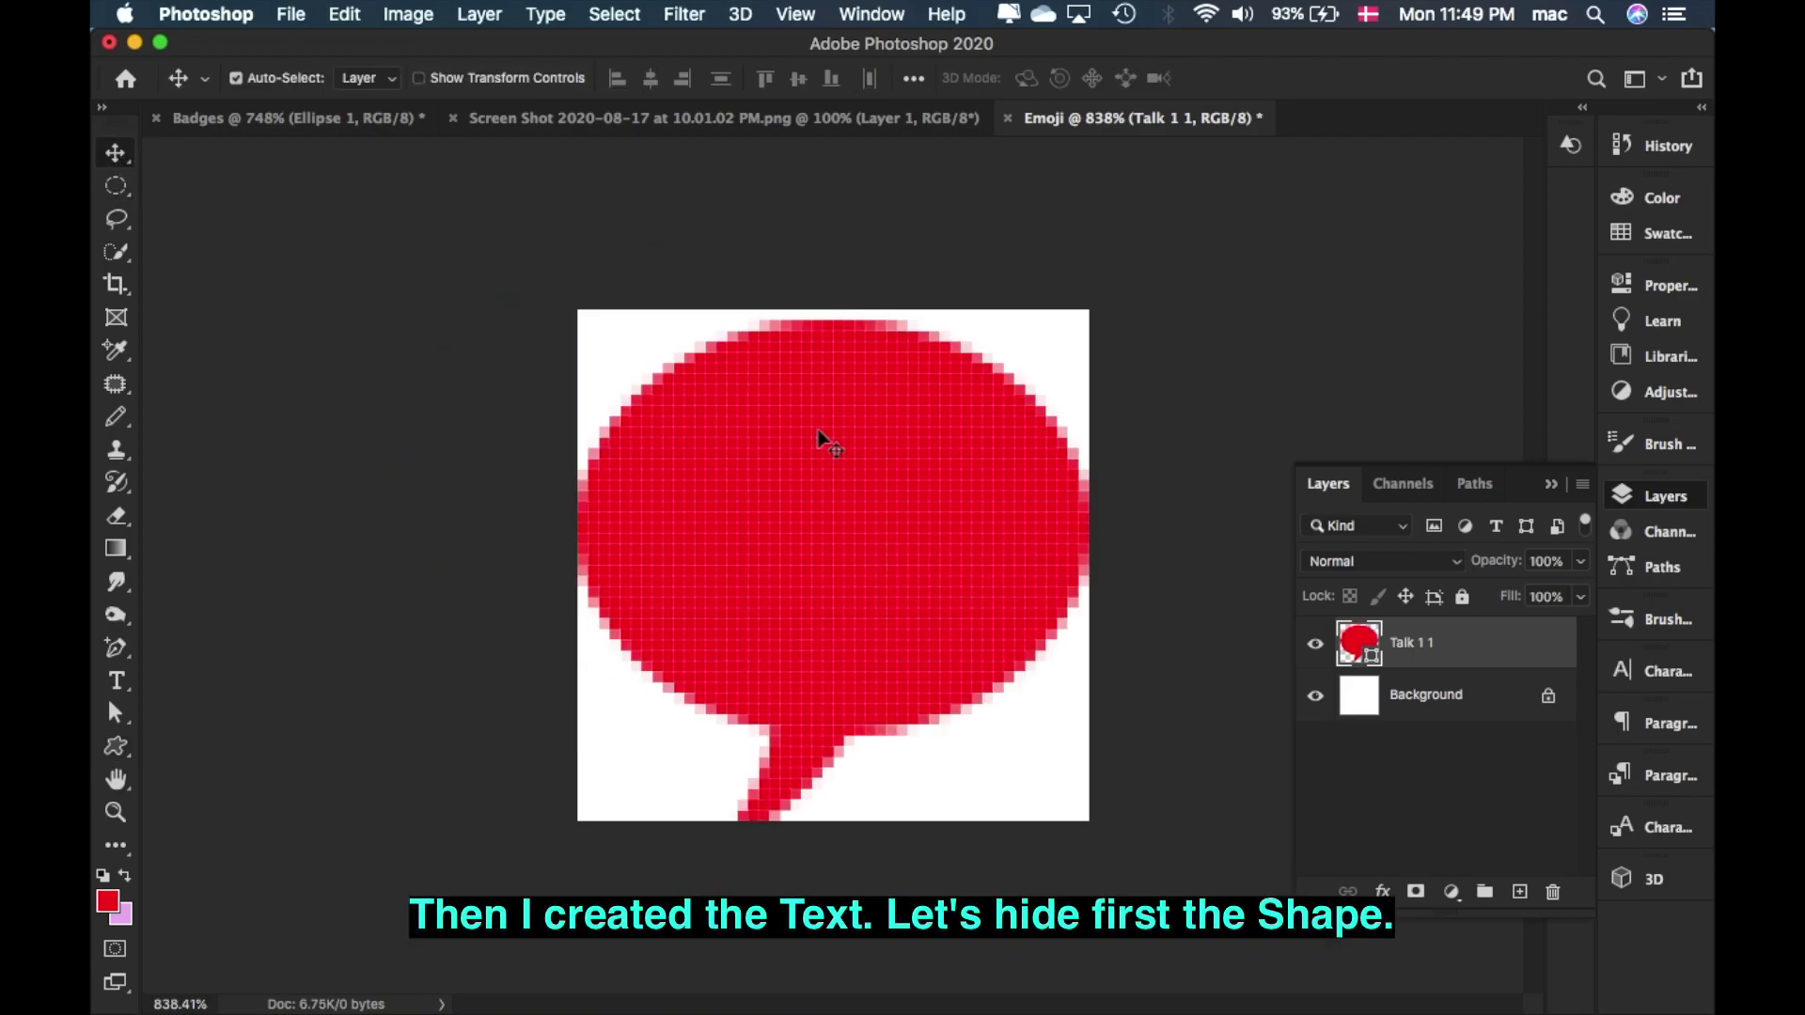
# - Hide the Talk 1 1 bubble layer and place a new text layer lower on the canvas
pyautogui.click(115, 680)
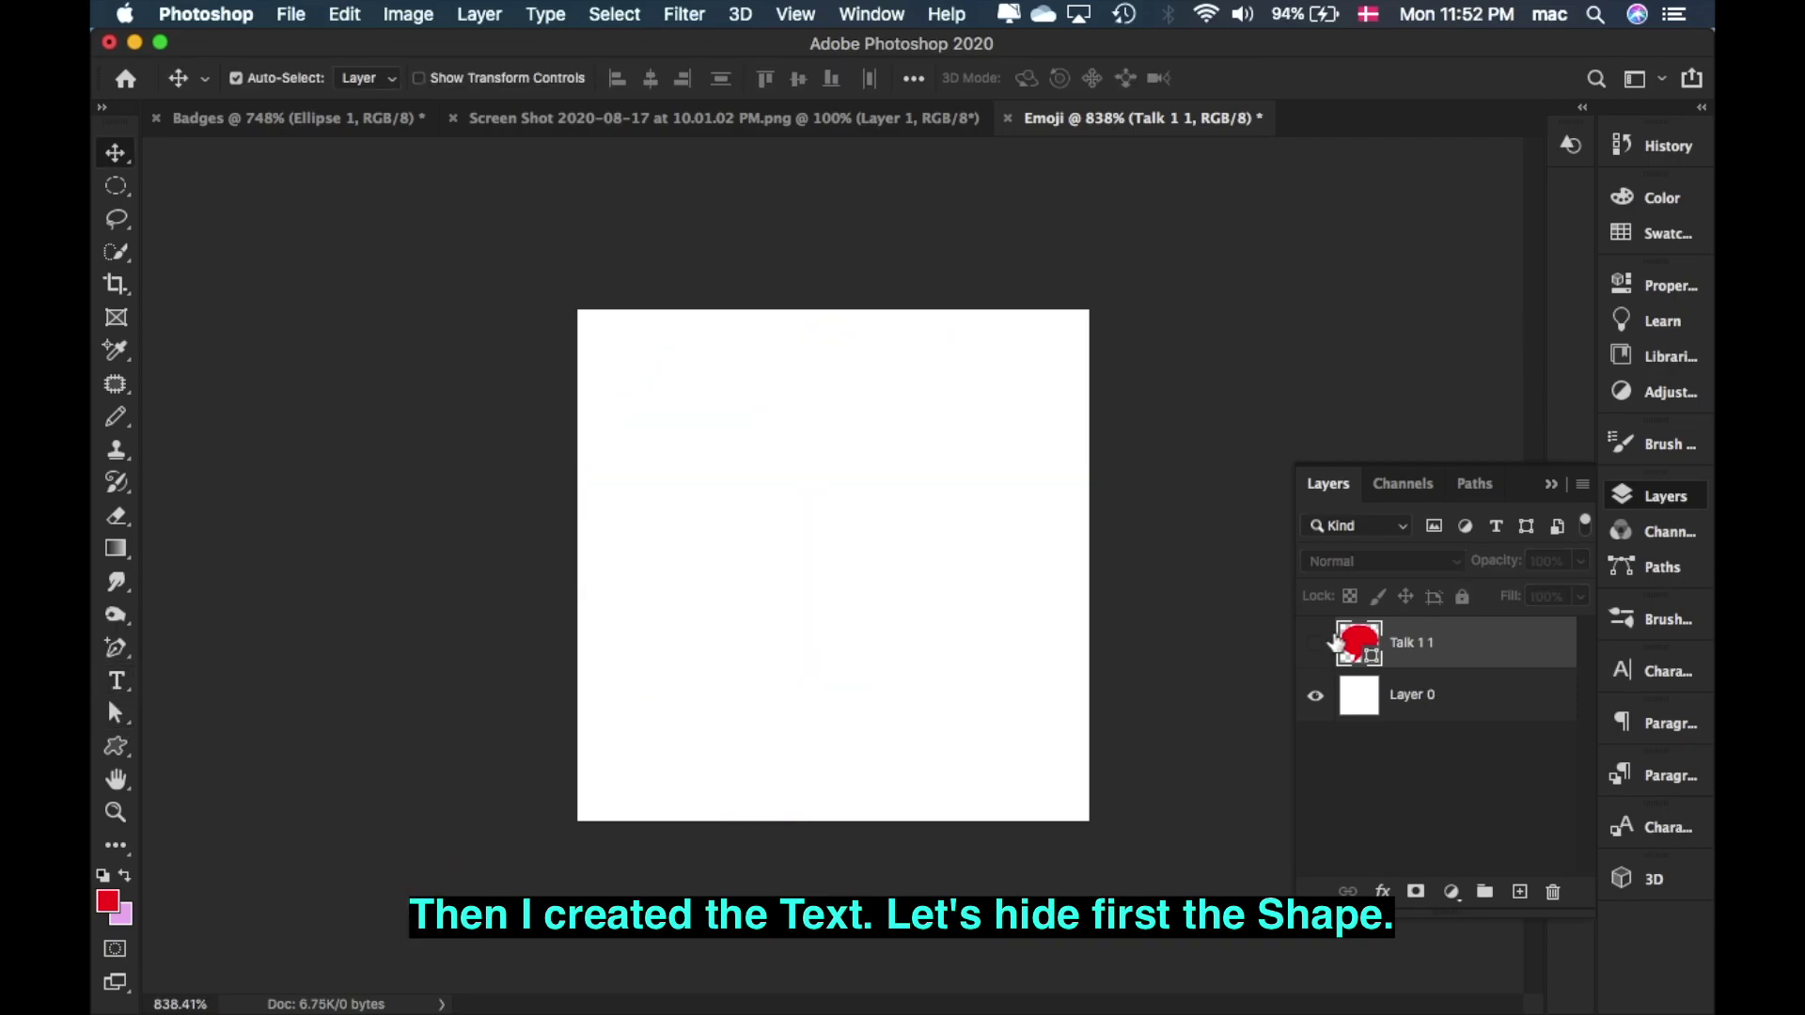
pyautogui.click(116, 683)
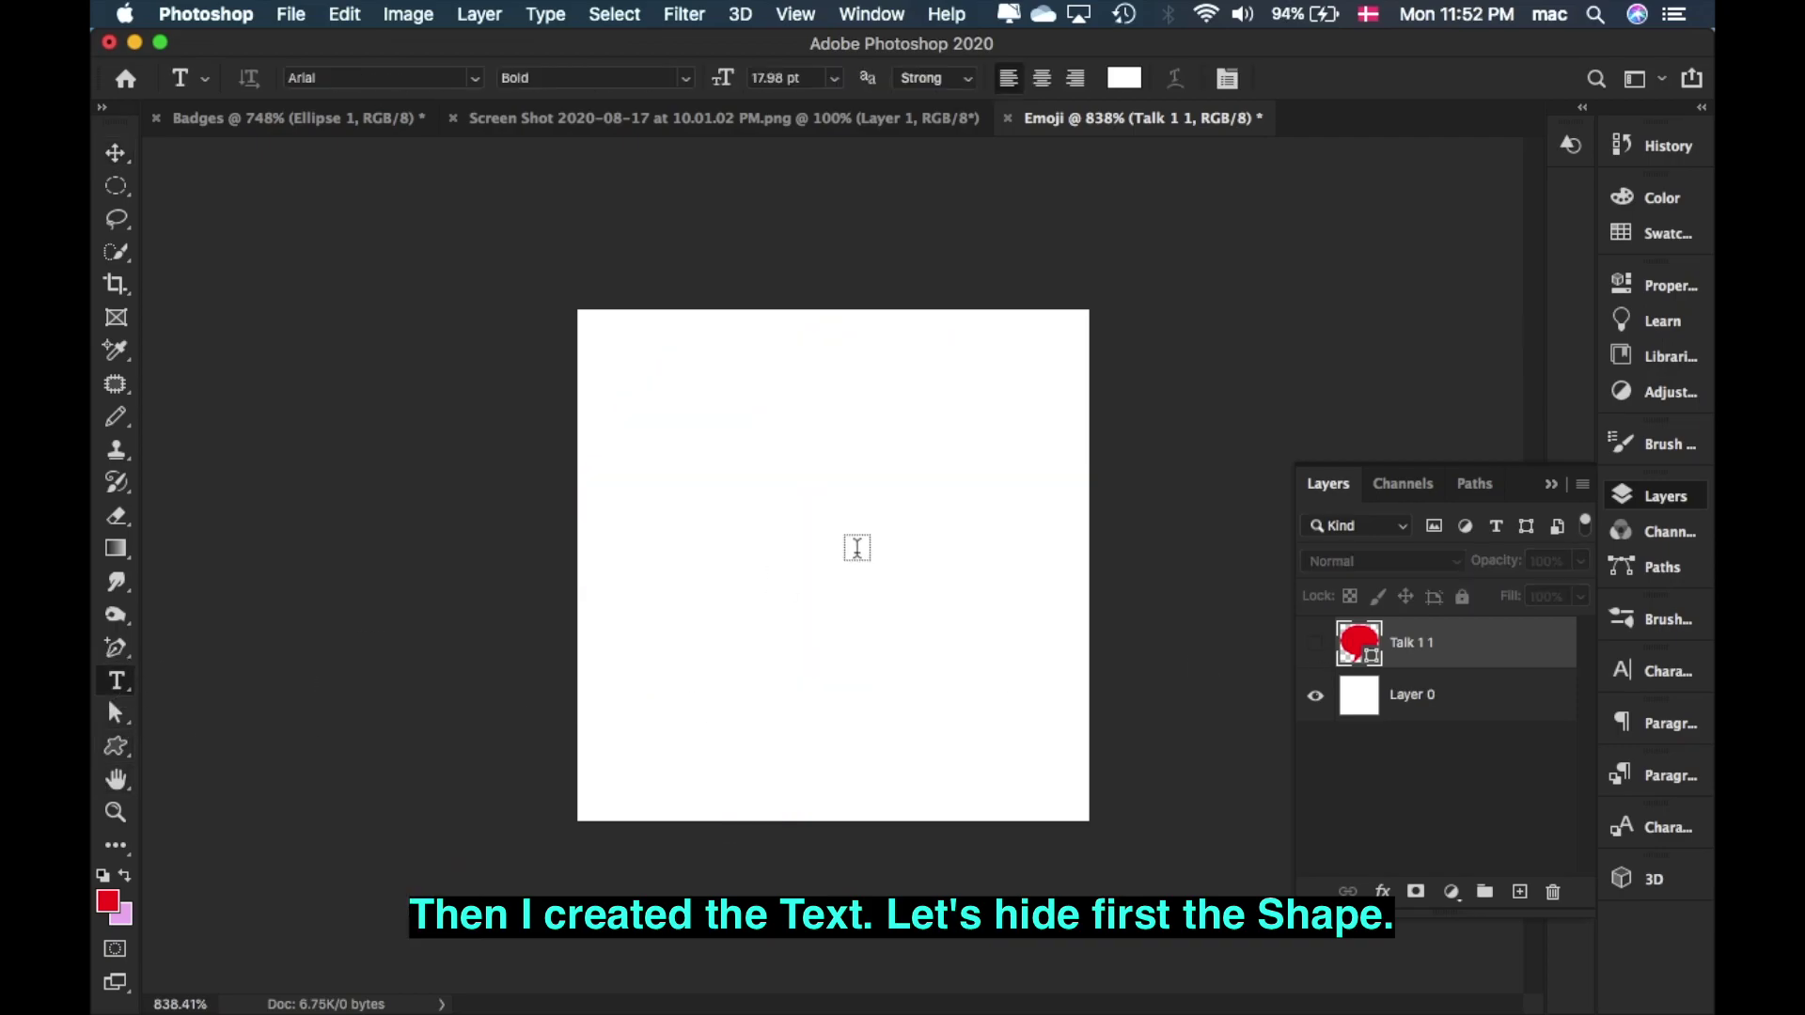
pyautogui.click(652, 435)
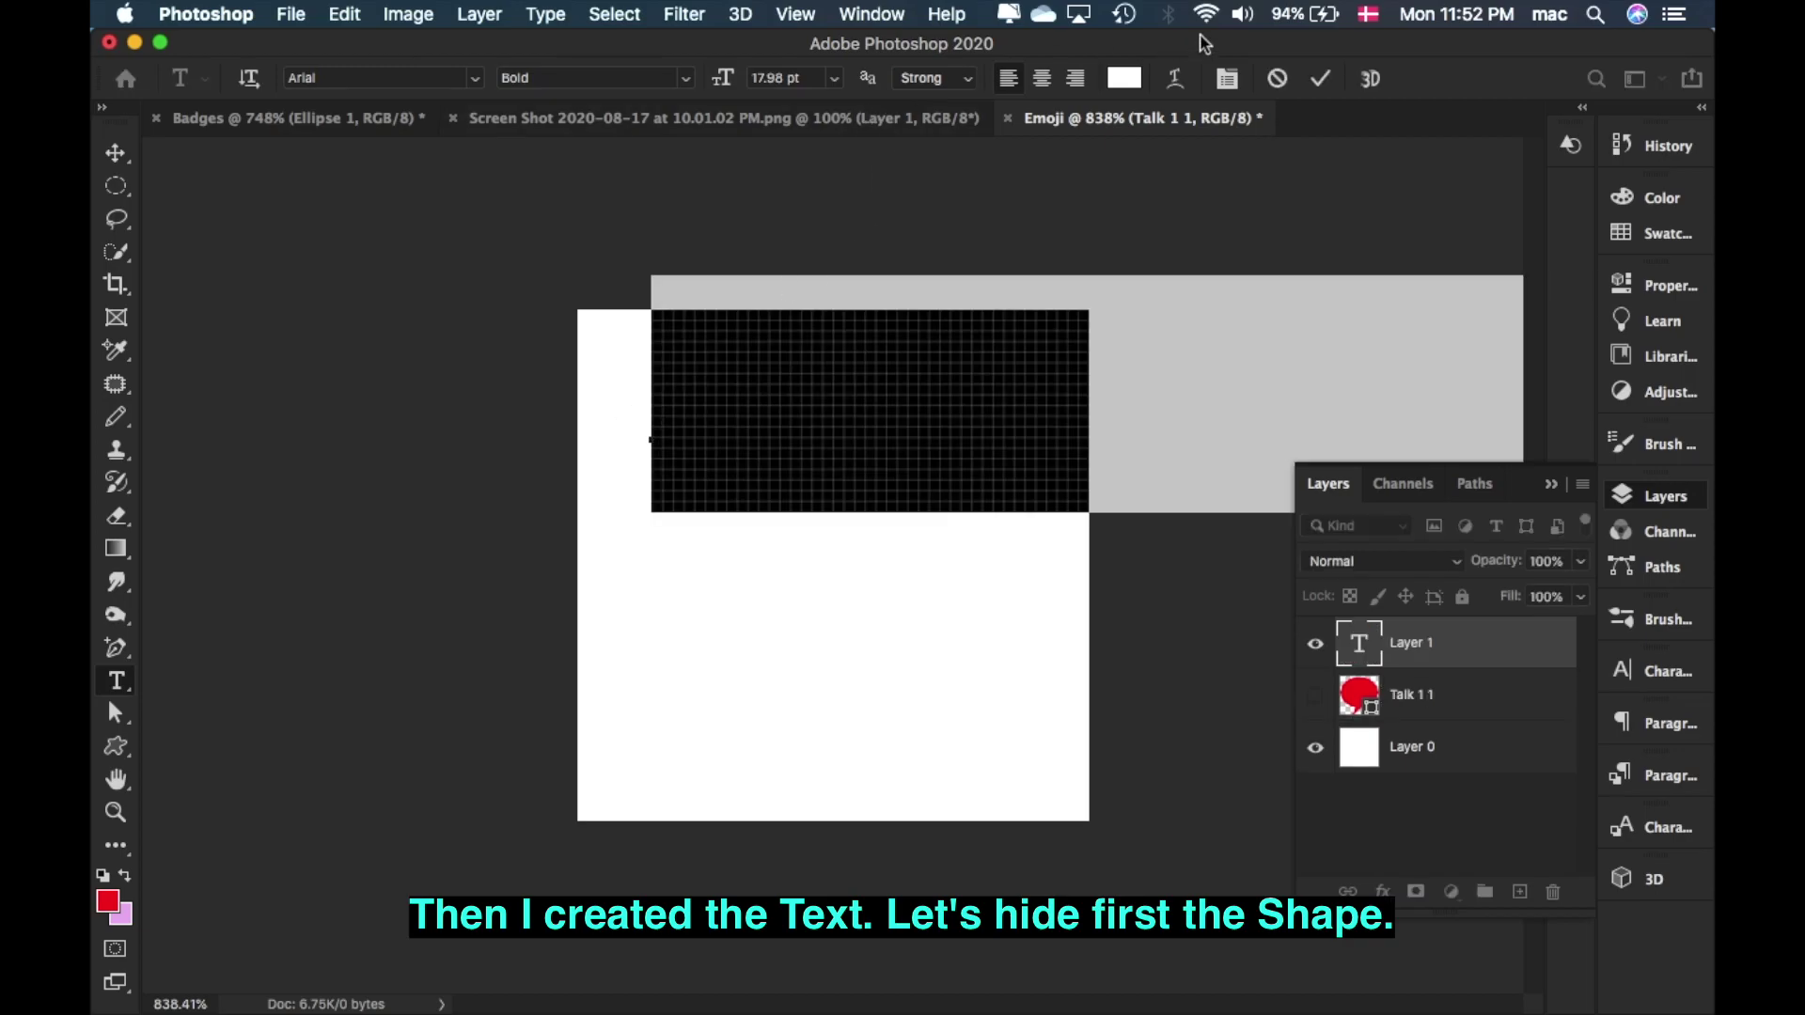
pyautogui.moveTo(786, 507); pyautogui.dragTo(783, 571)
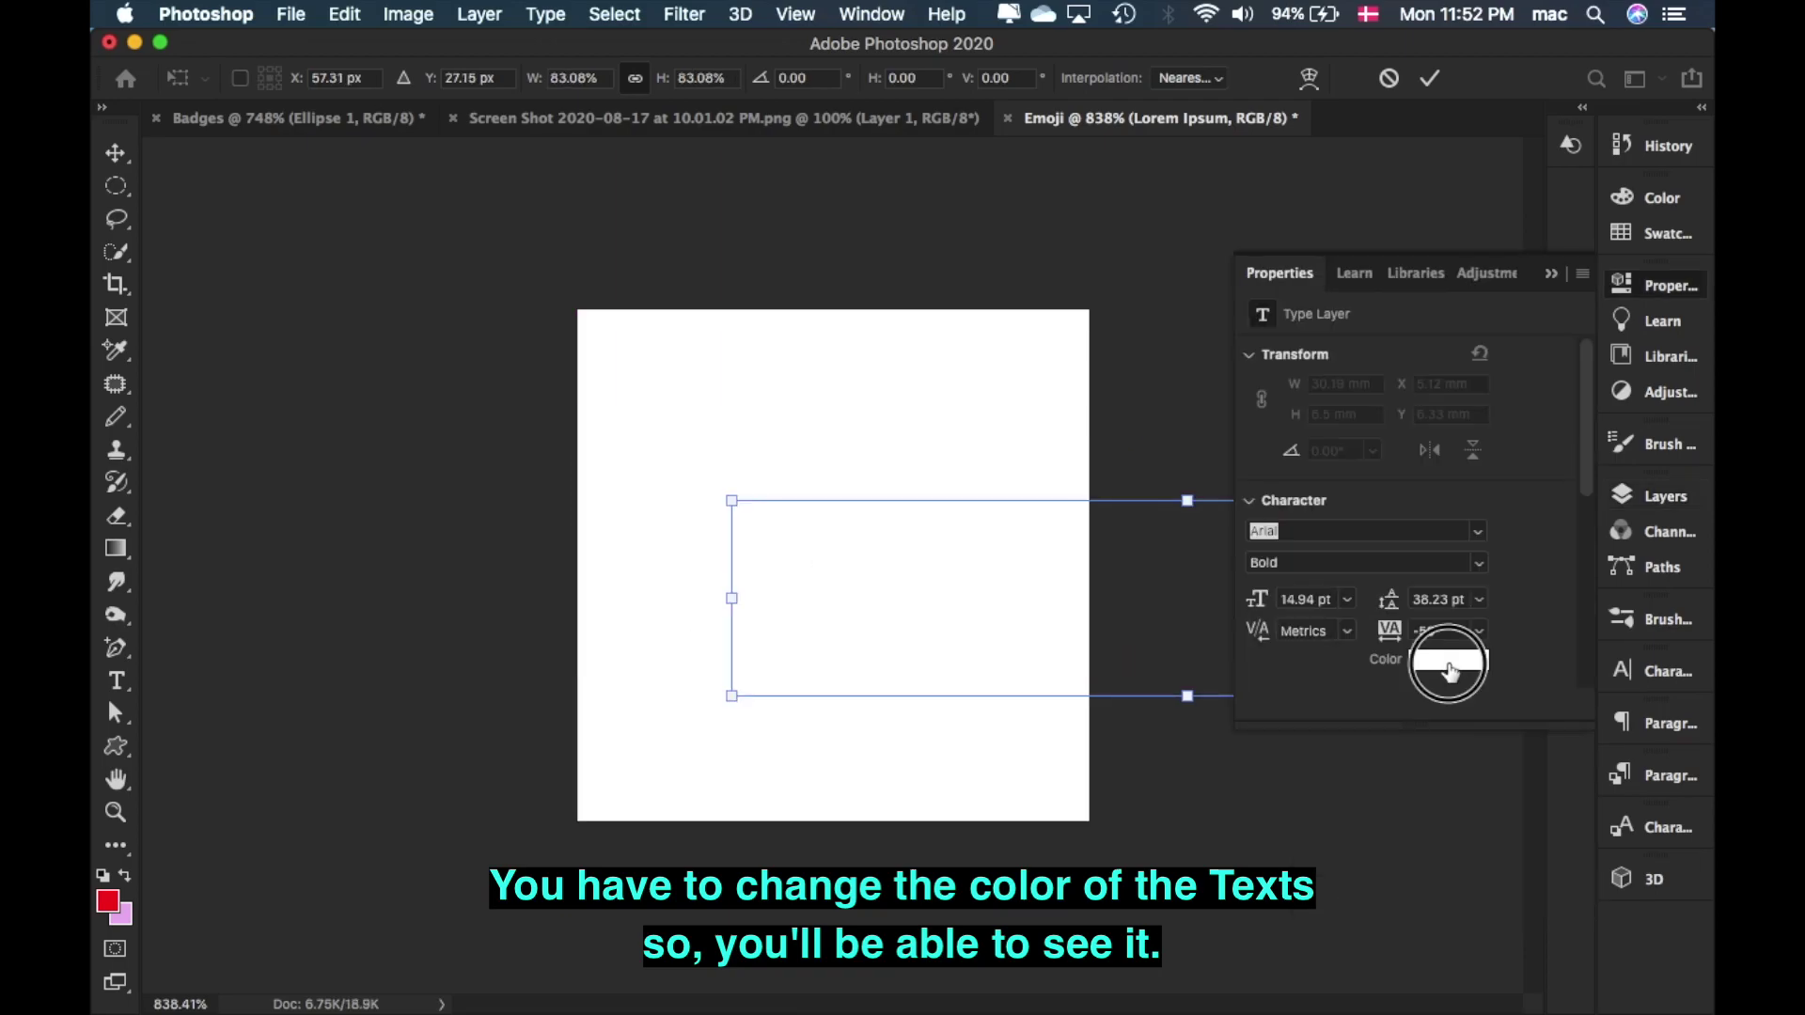
# - Set the text colour to yellow in the Properties panel
pyautogui.click(1449, 669)
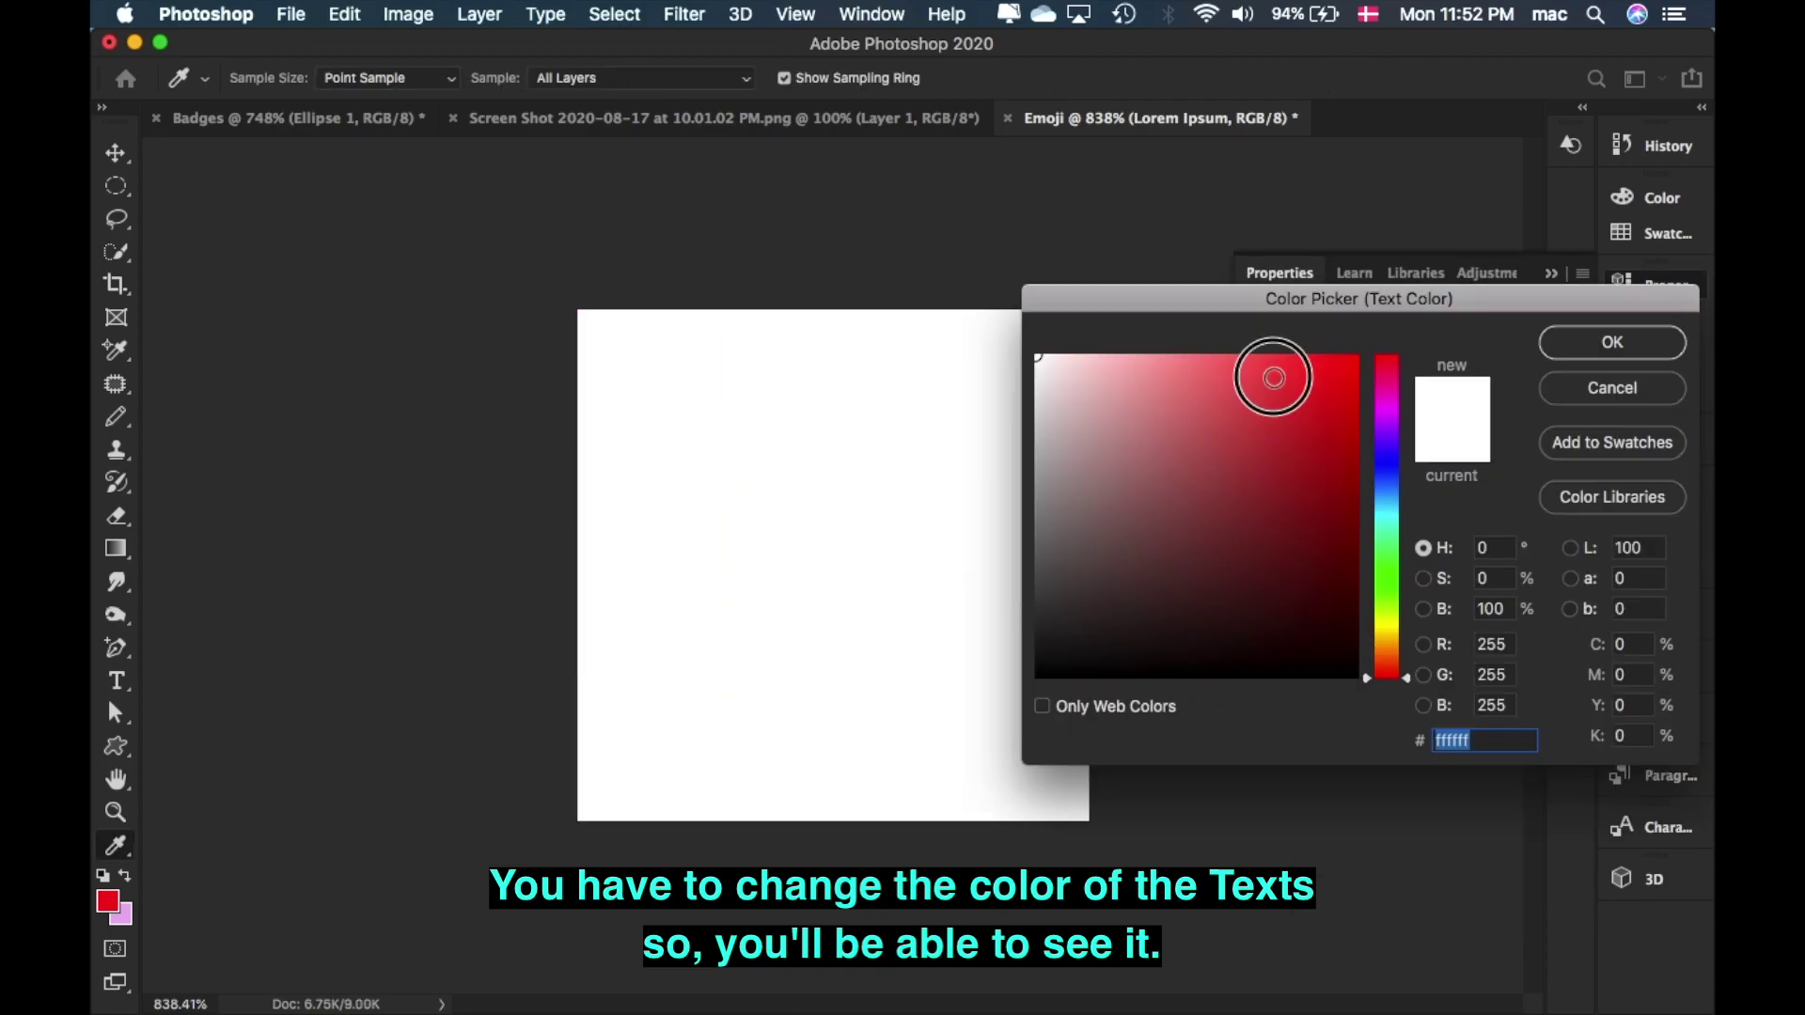
pyautogui.click(1357, 357)
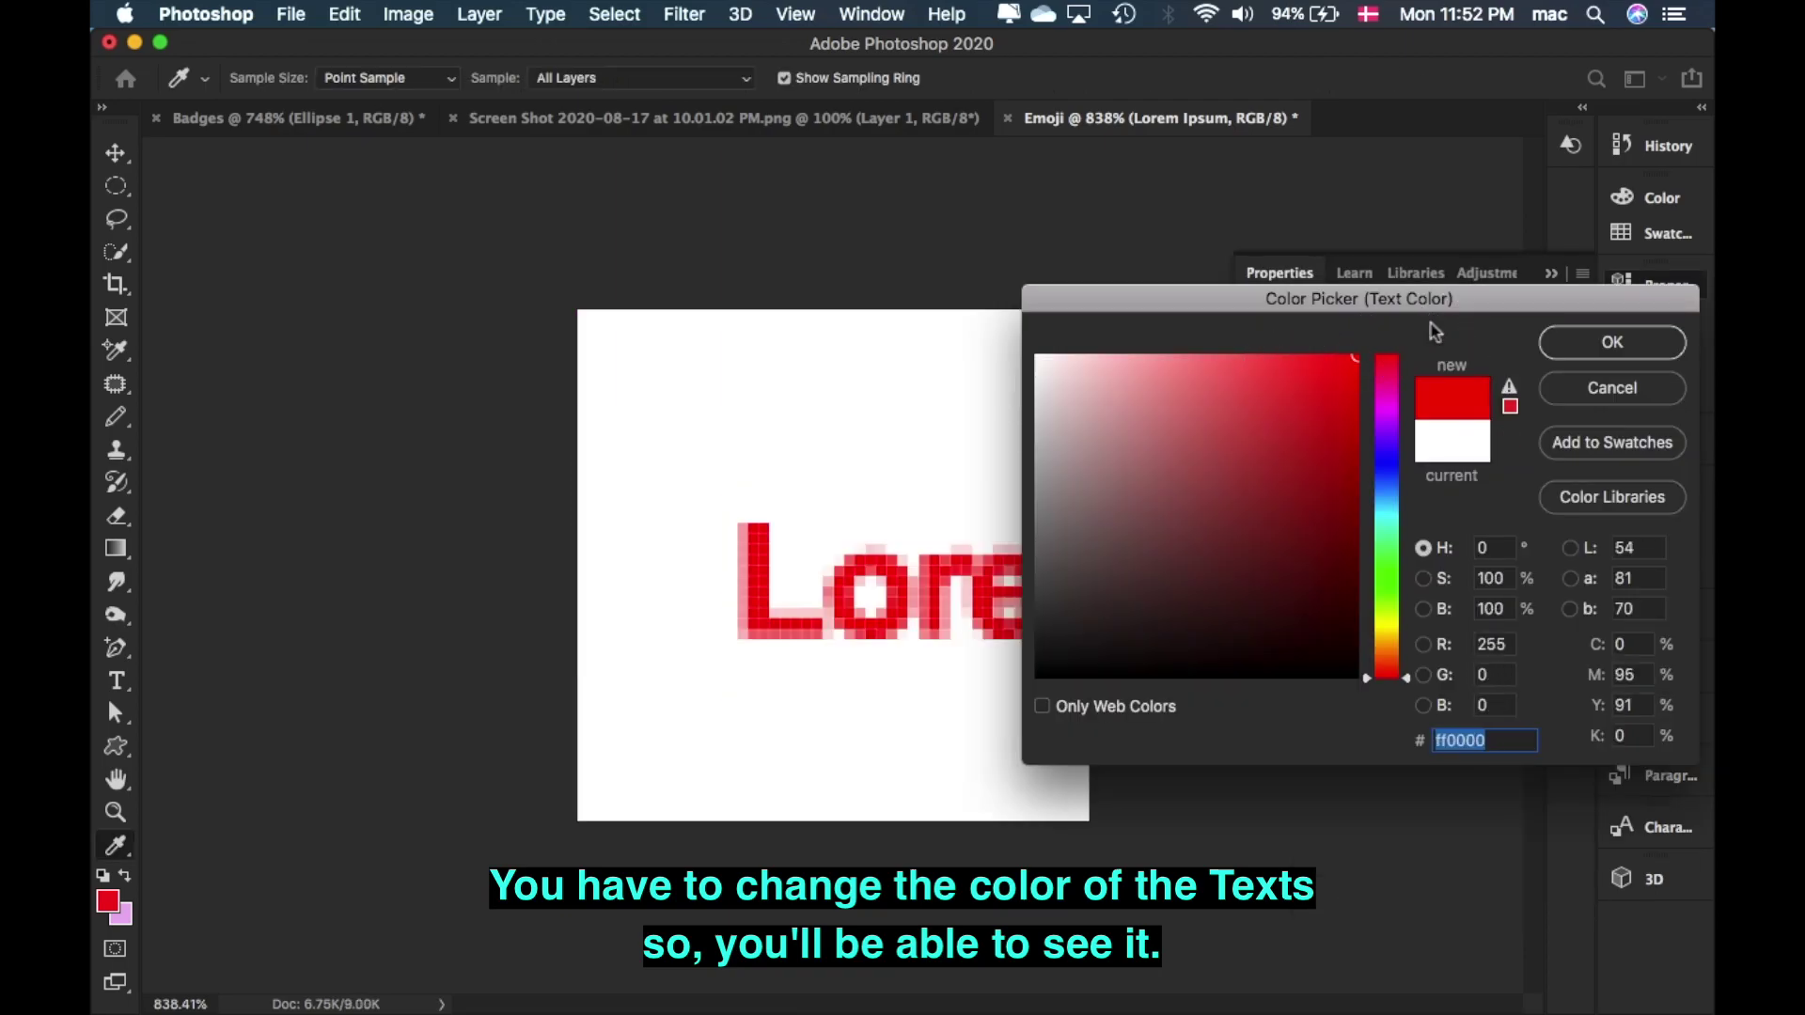
pyautogui.click(1388, 623)
pyautogui.moveTo(1091, 418); pyautogui.dragTo(1033, 344)
pyautogui.press('Escape')
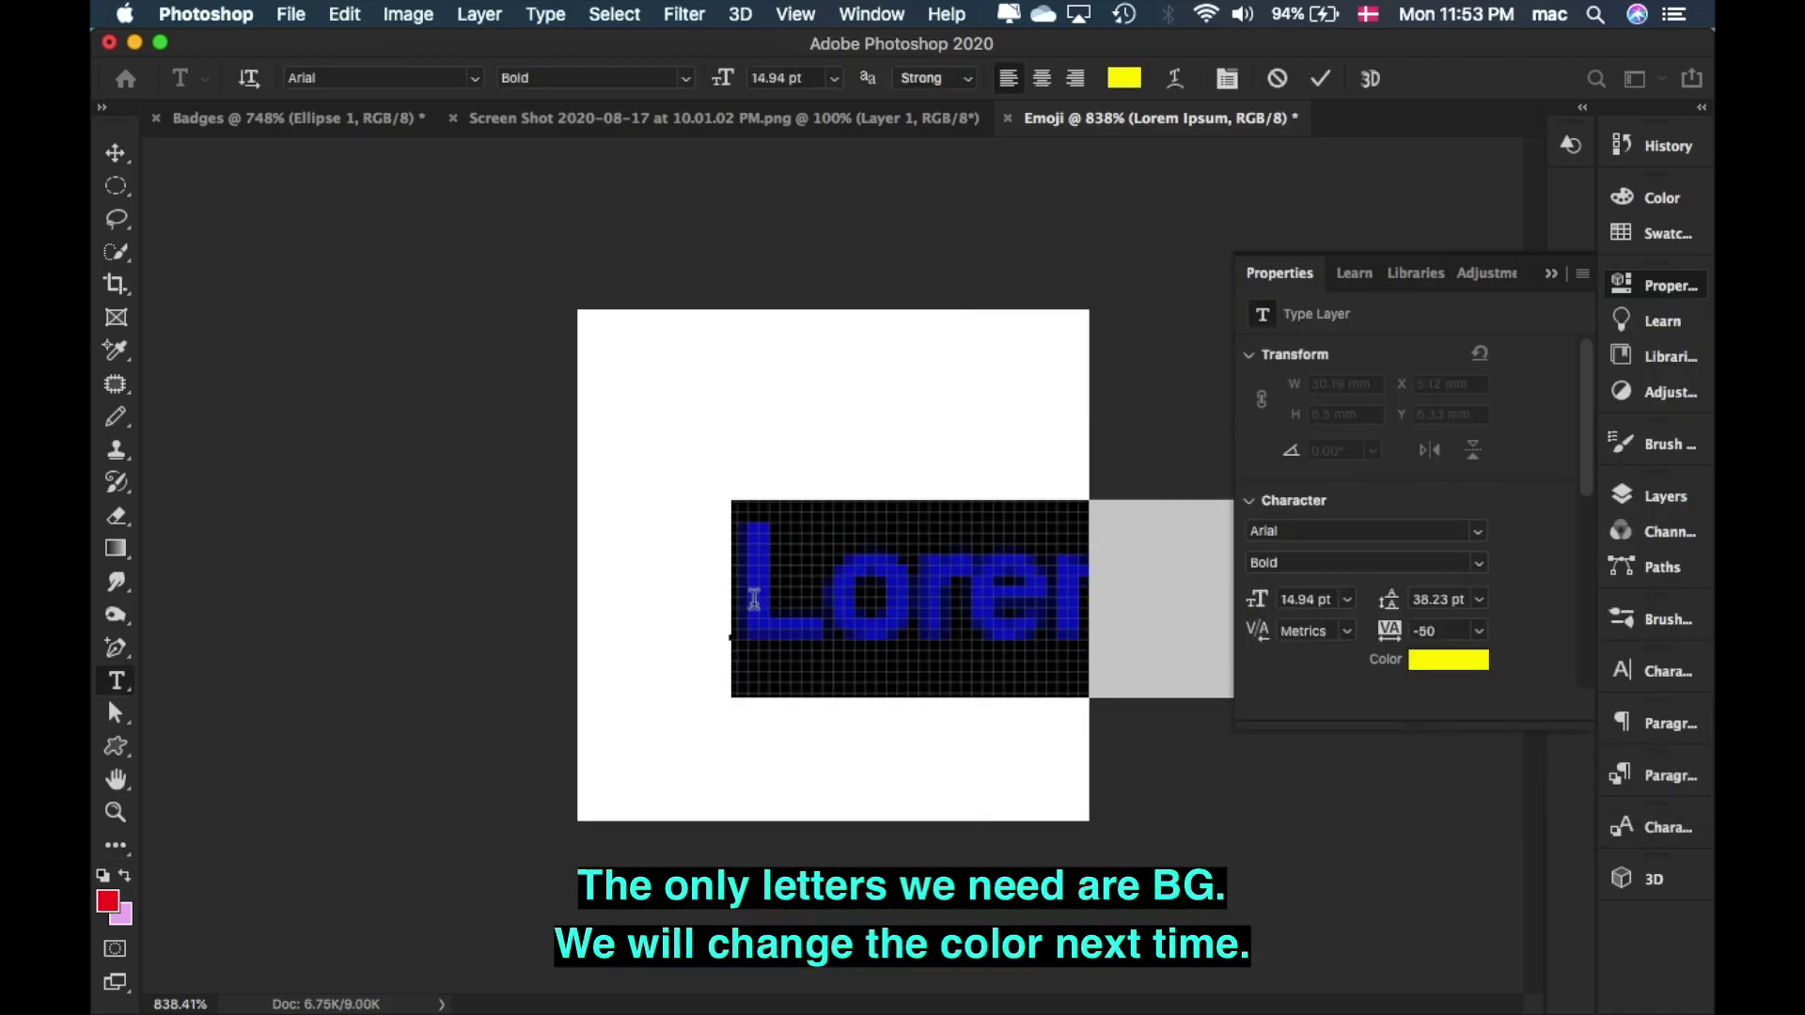
# - Type 'BG' as the text, commit it, and move it up and left
pyautogui.write('BG')
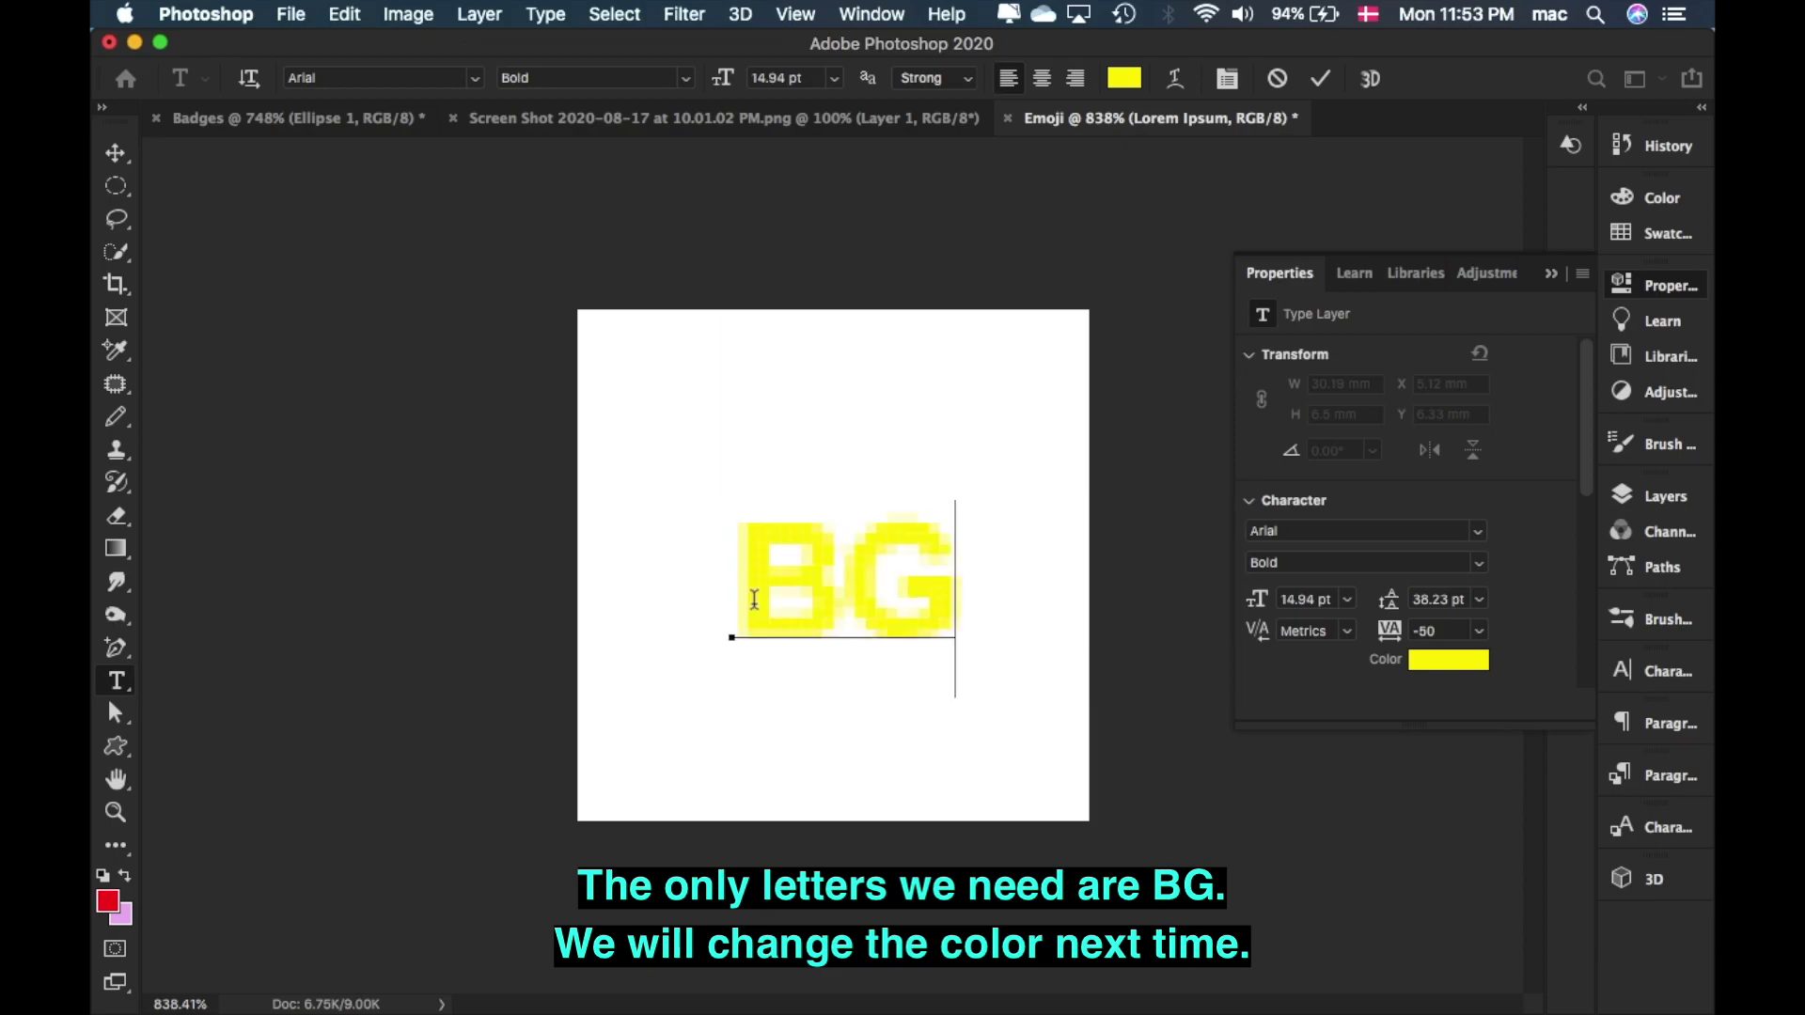
pyautogui.press('Escape')
pyautogui.press('v')
pyautogui.moveTo(826, 596)
pyautogui.mouseDown()
pyautogui.moveTo(777, 568)
pyautogui.moveTo(793, 585)
pyautogui.mouseUp()
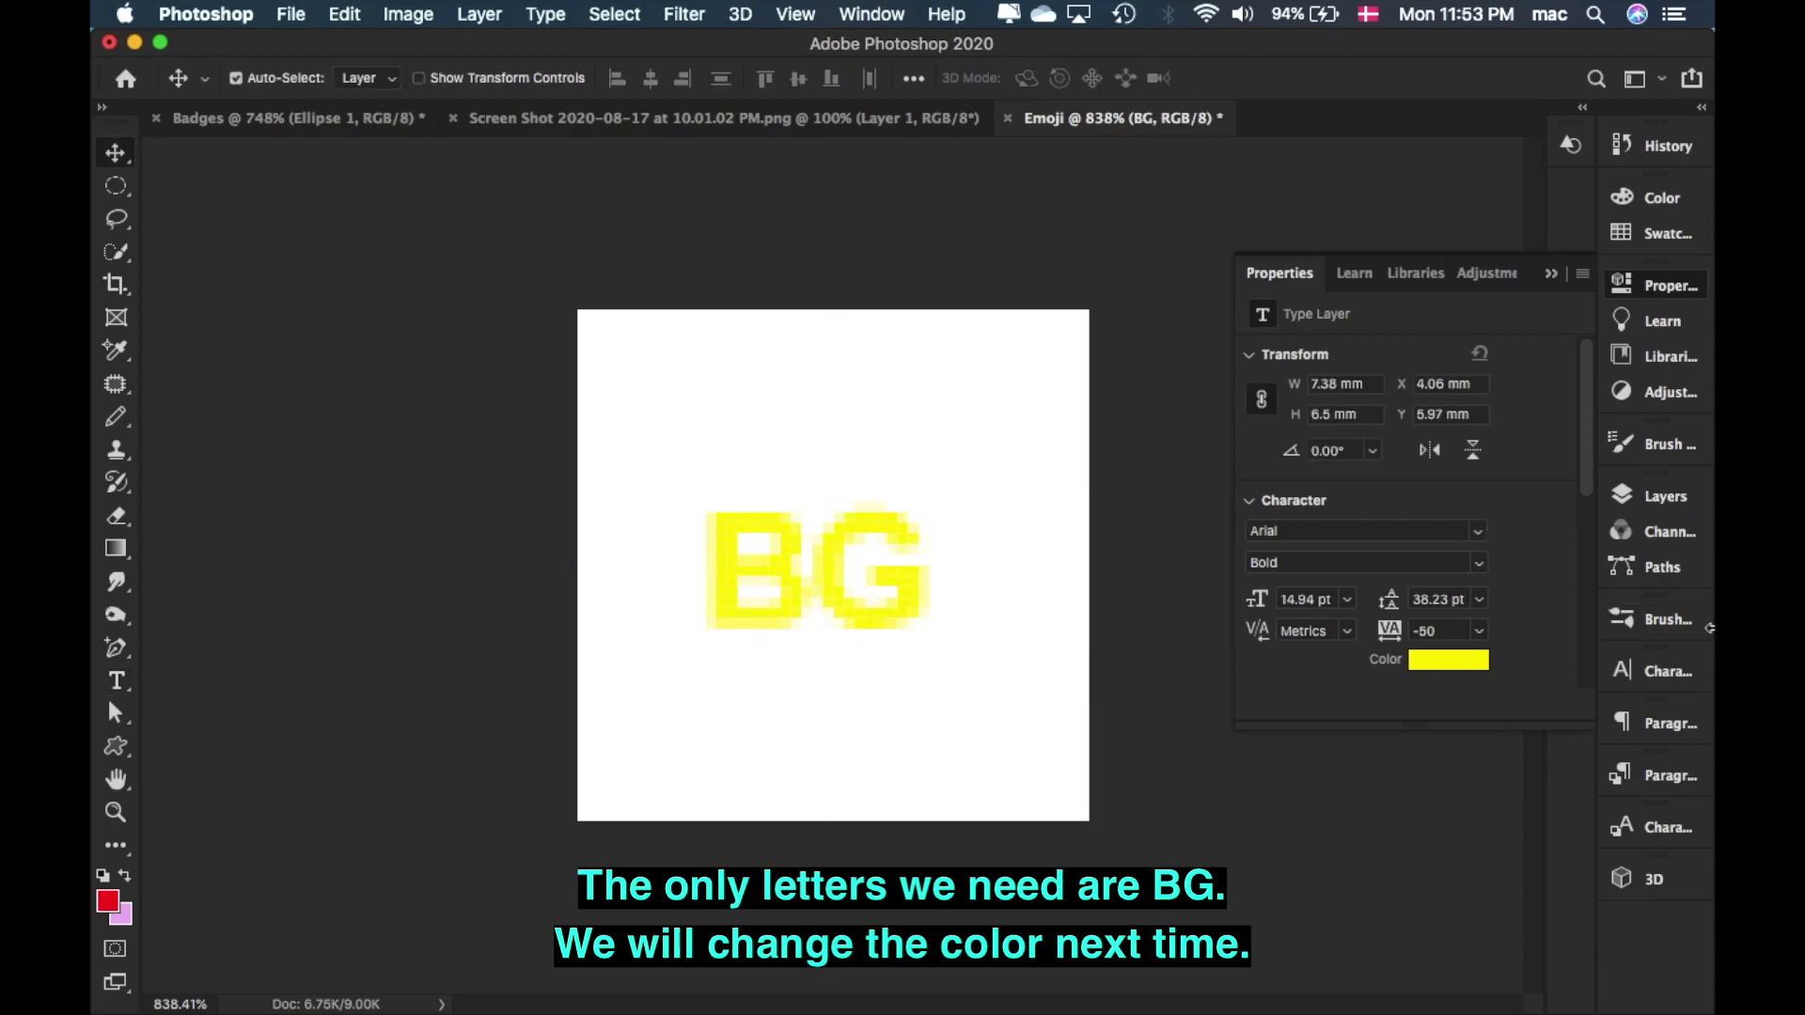
# - Show the speech bubble again and scale the BG text up to fill it
pyautogui.click(1663, 498)
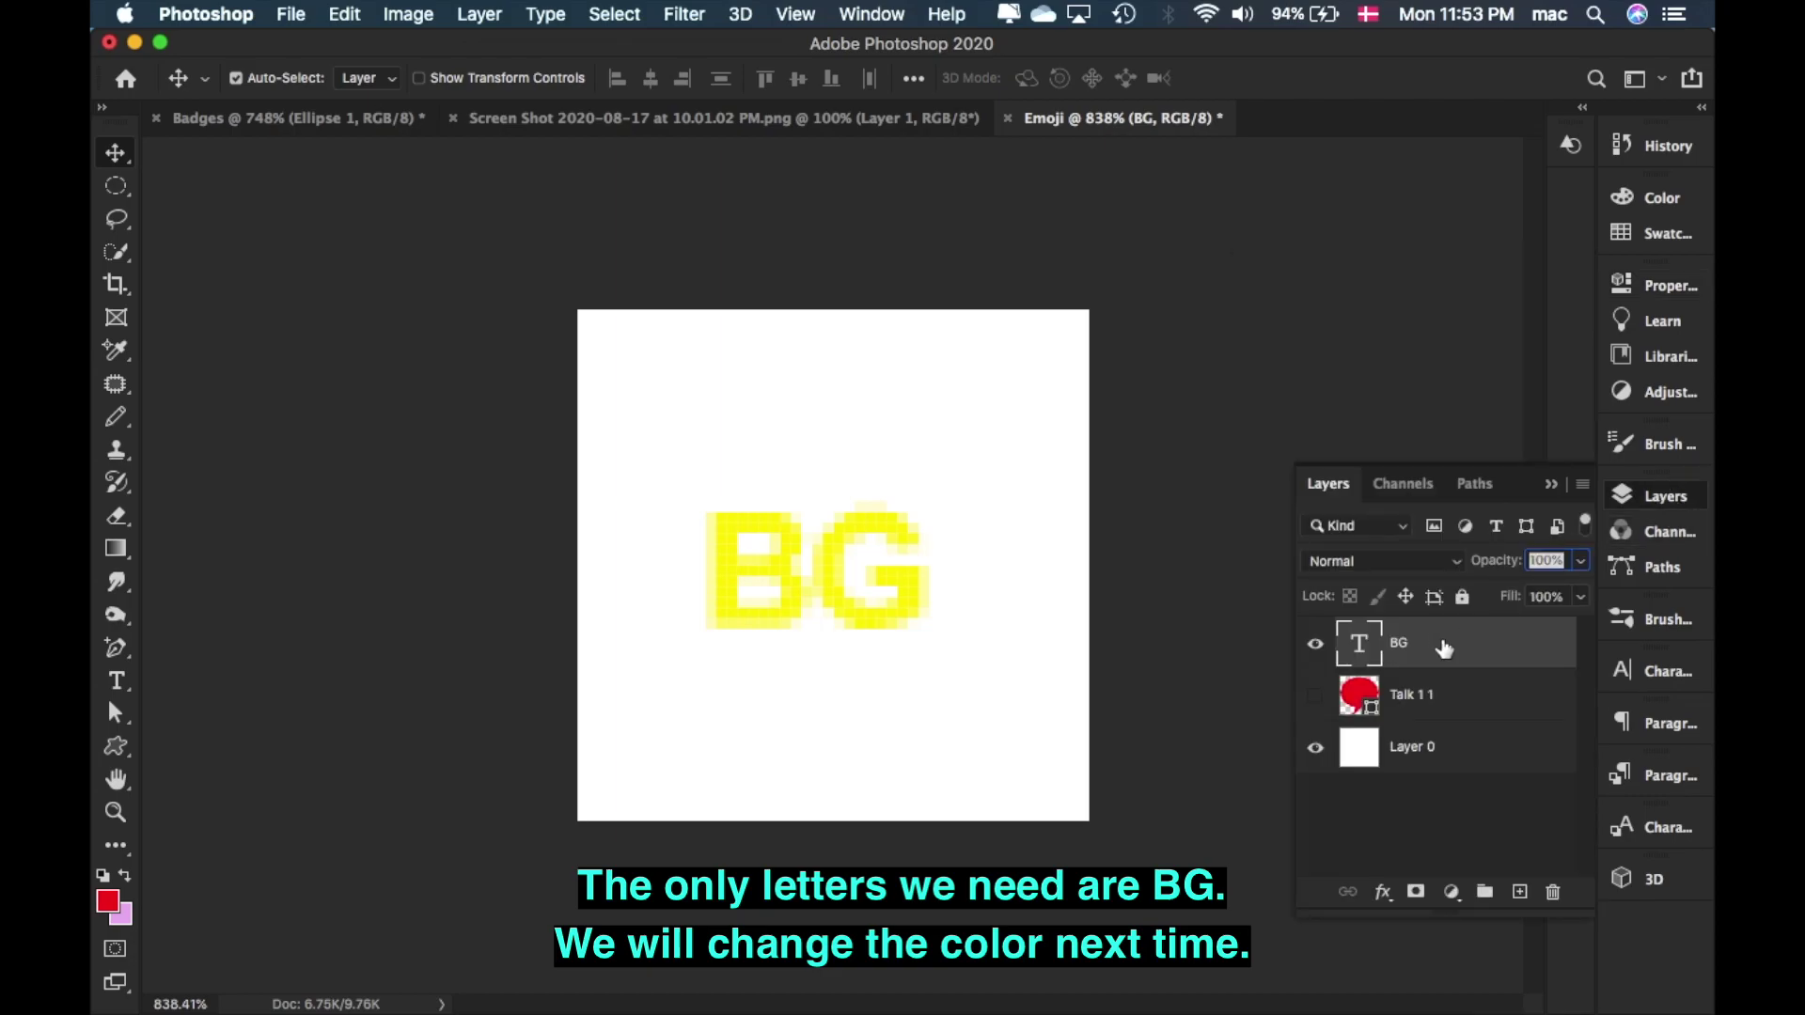
pyautogui.click(1316, 697)
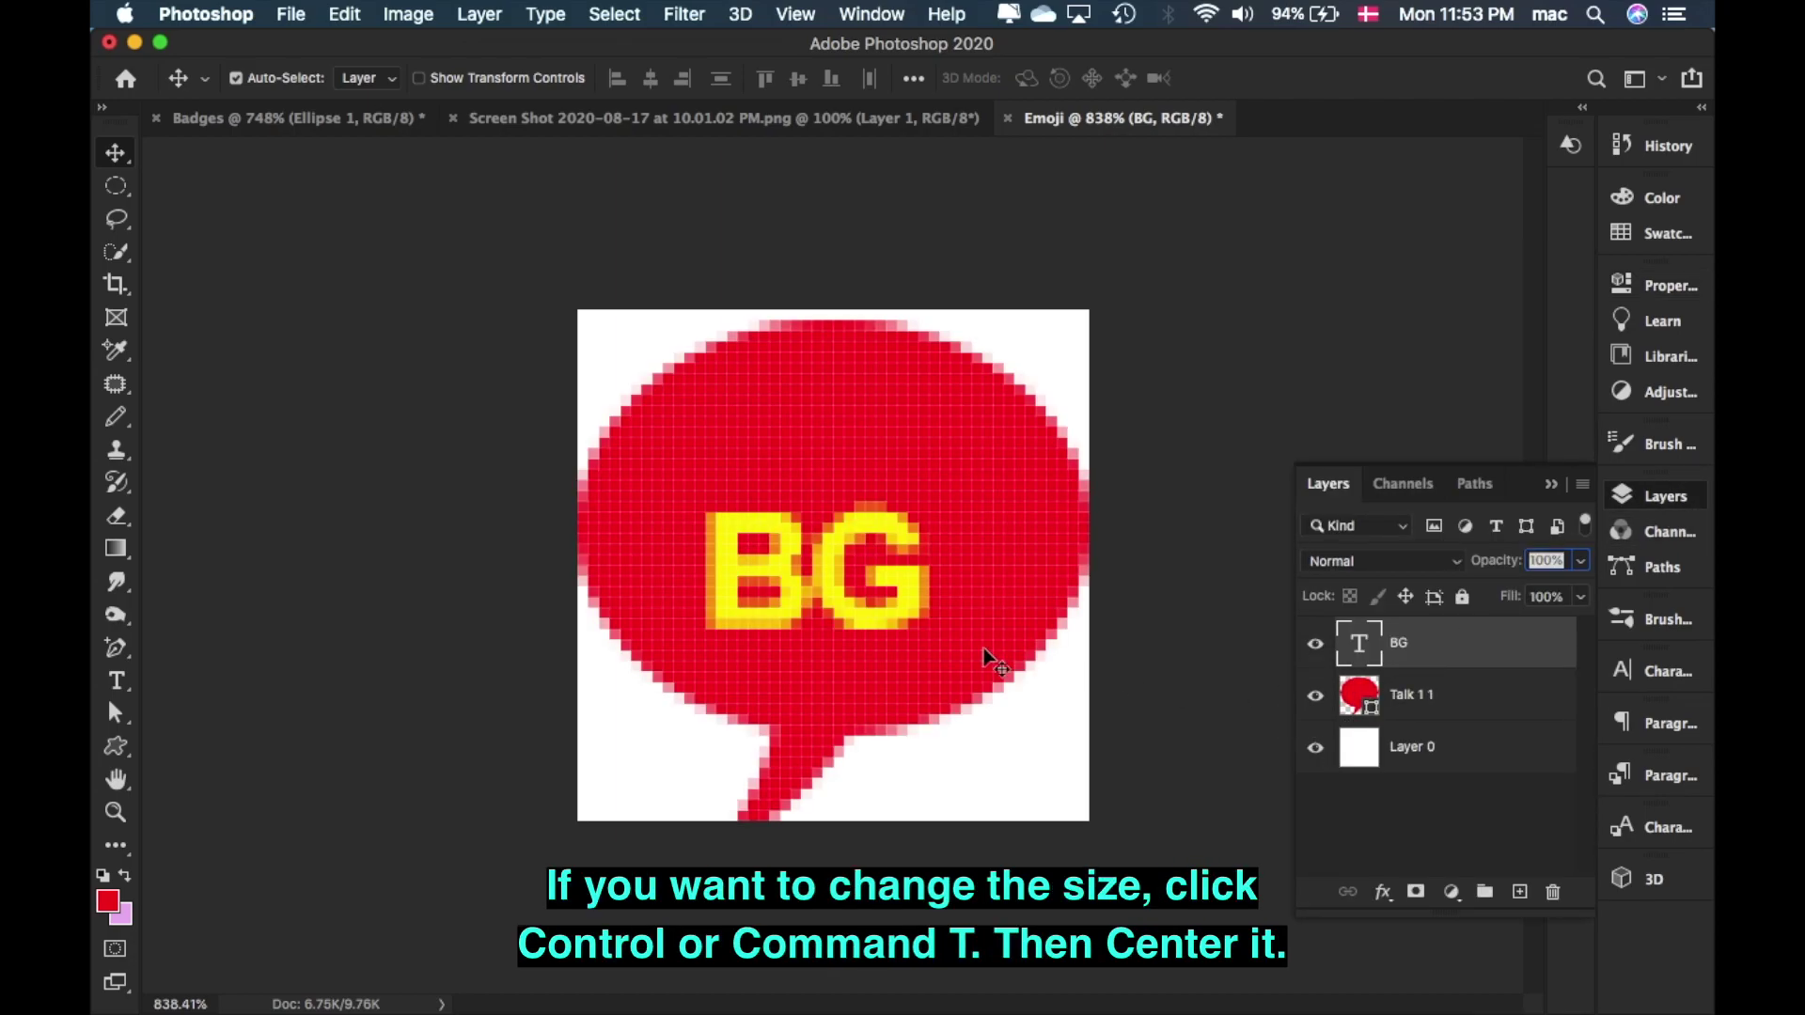
pyautogui.moveTo(887, 613)
pyautogui.mouseDown()
pyautogui.moveTo(891, 563)
pyautogui.moveTo(884, 597)
pyautogui.mouseUp()
pyautogui.press('super+t')
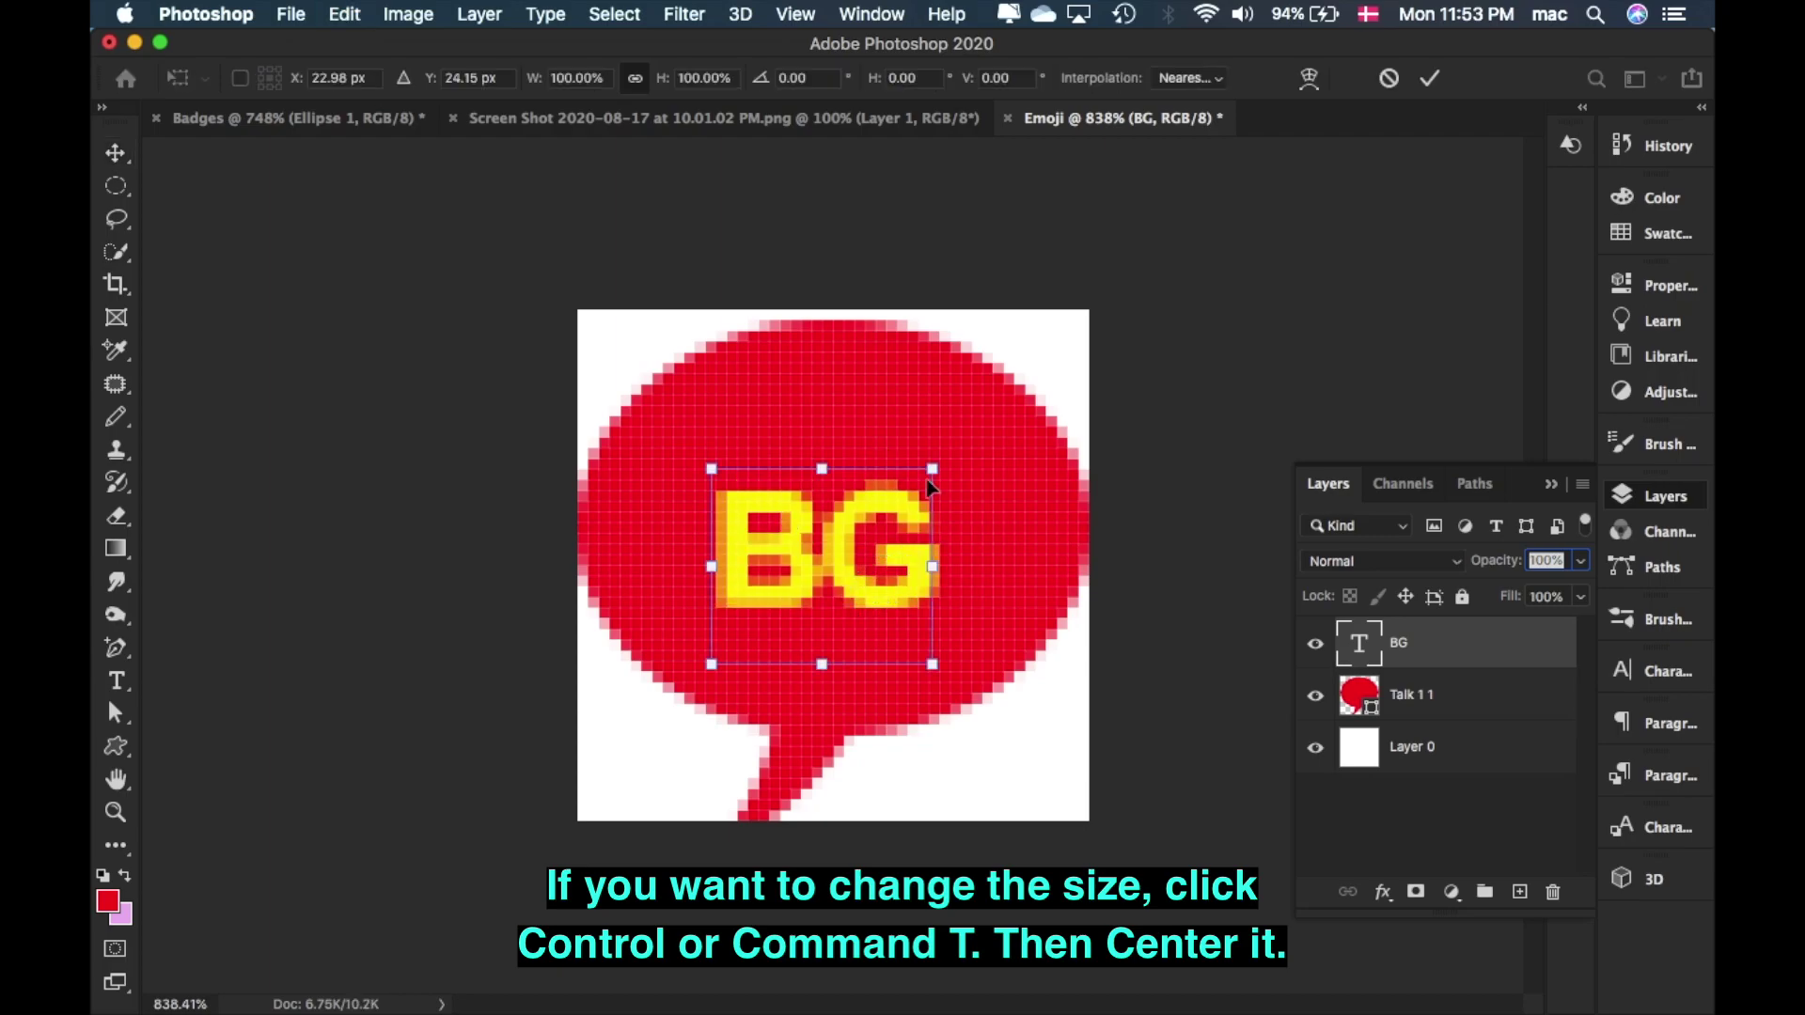
pyautogui.moveTo(715, 485); pyautogui.dragTo(640, 405)
pyautogui.press('Return')
# - Tighten the BG text's letter spacing to -90 in the character properties
pyautogui.doubleClick(792, 592)
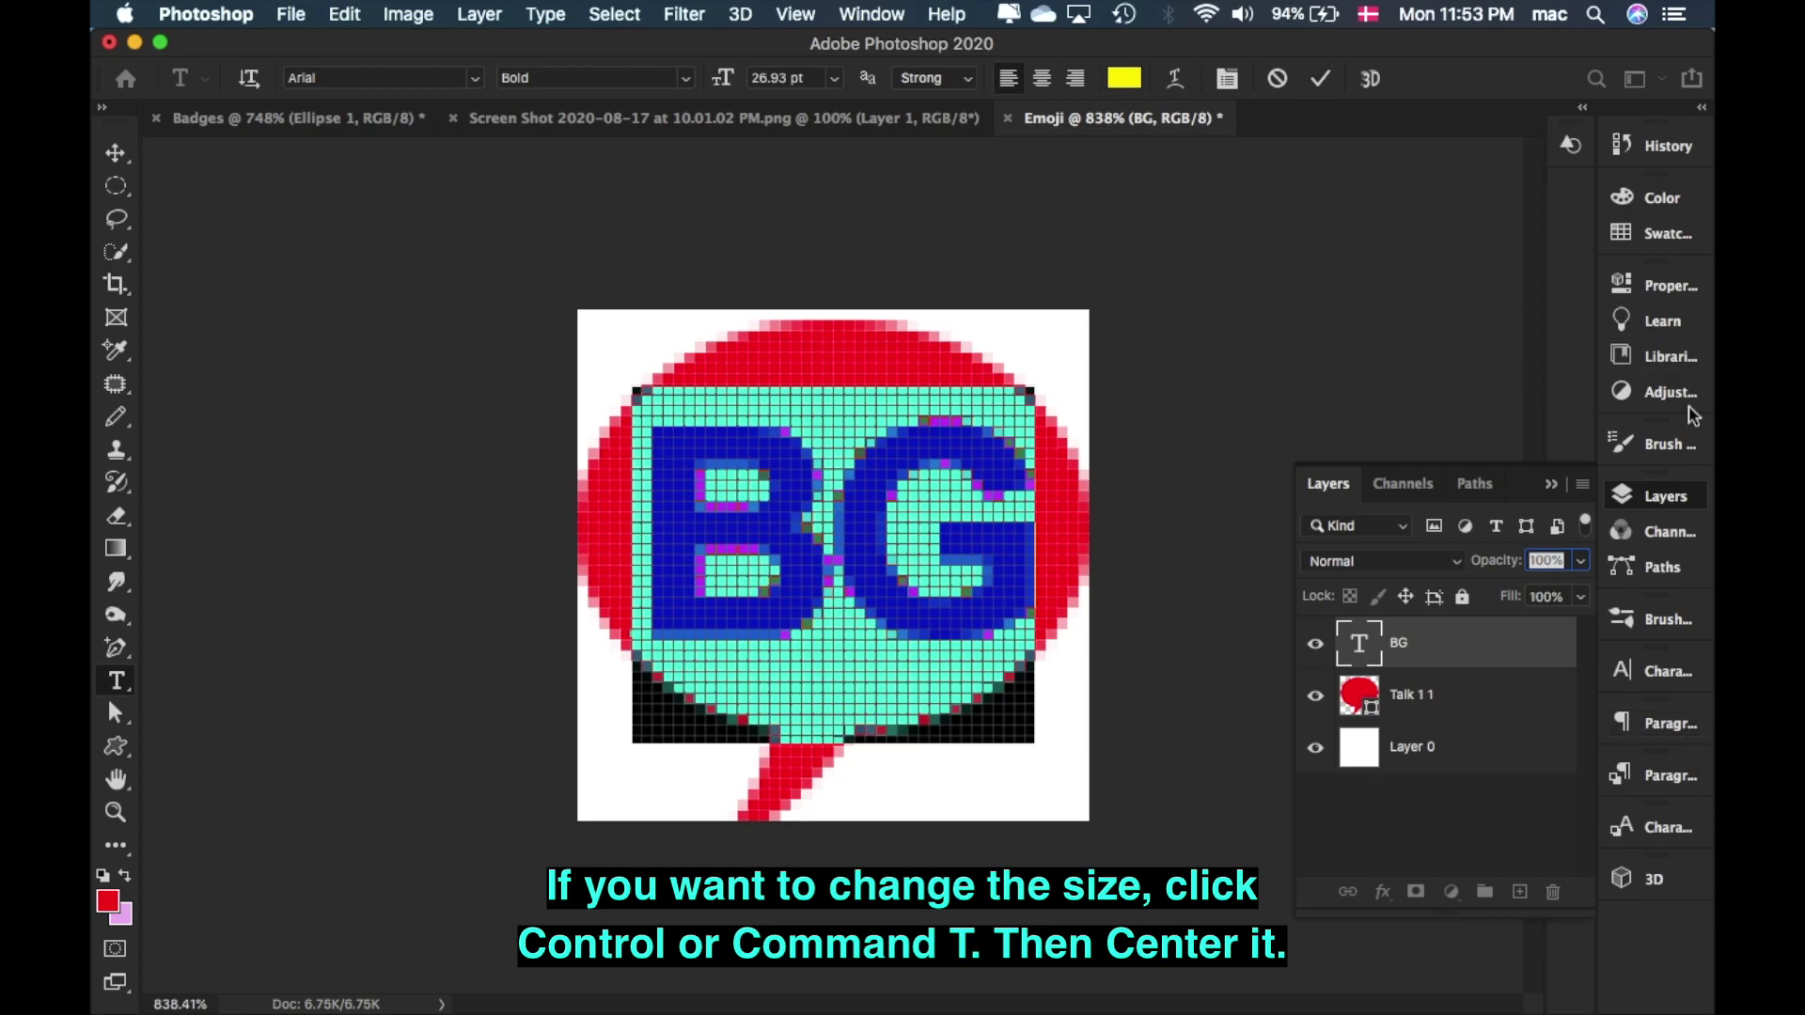
pyautogui.click(1679, 286)
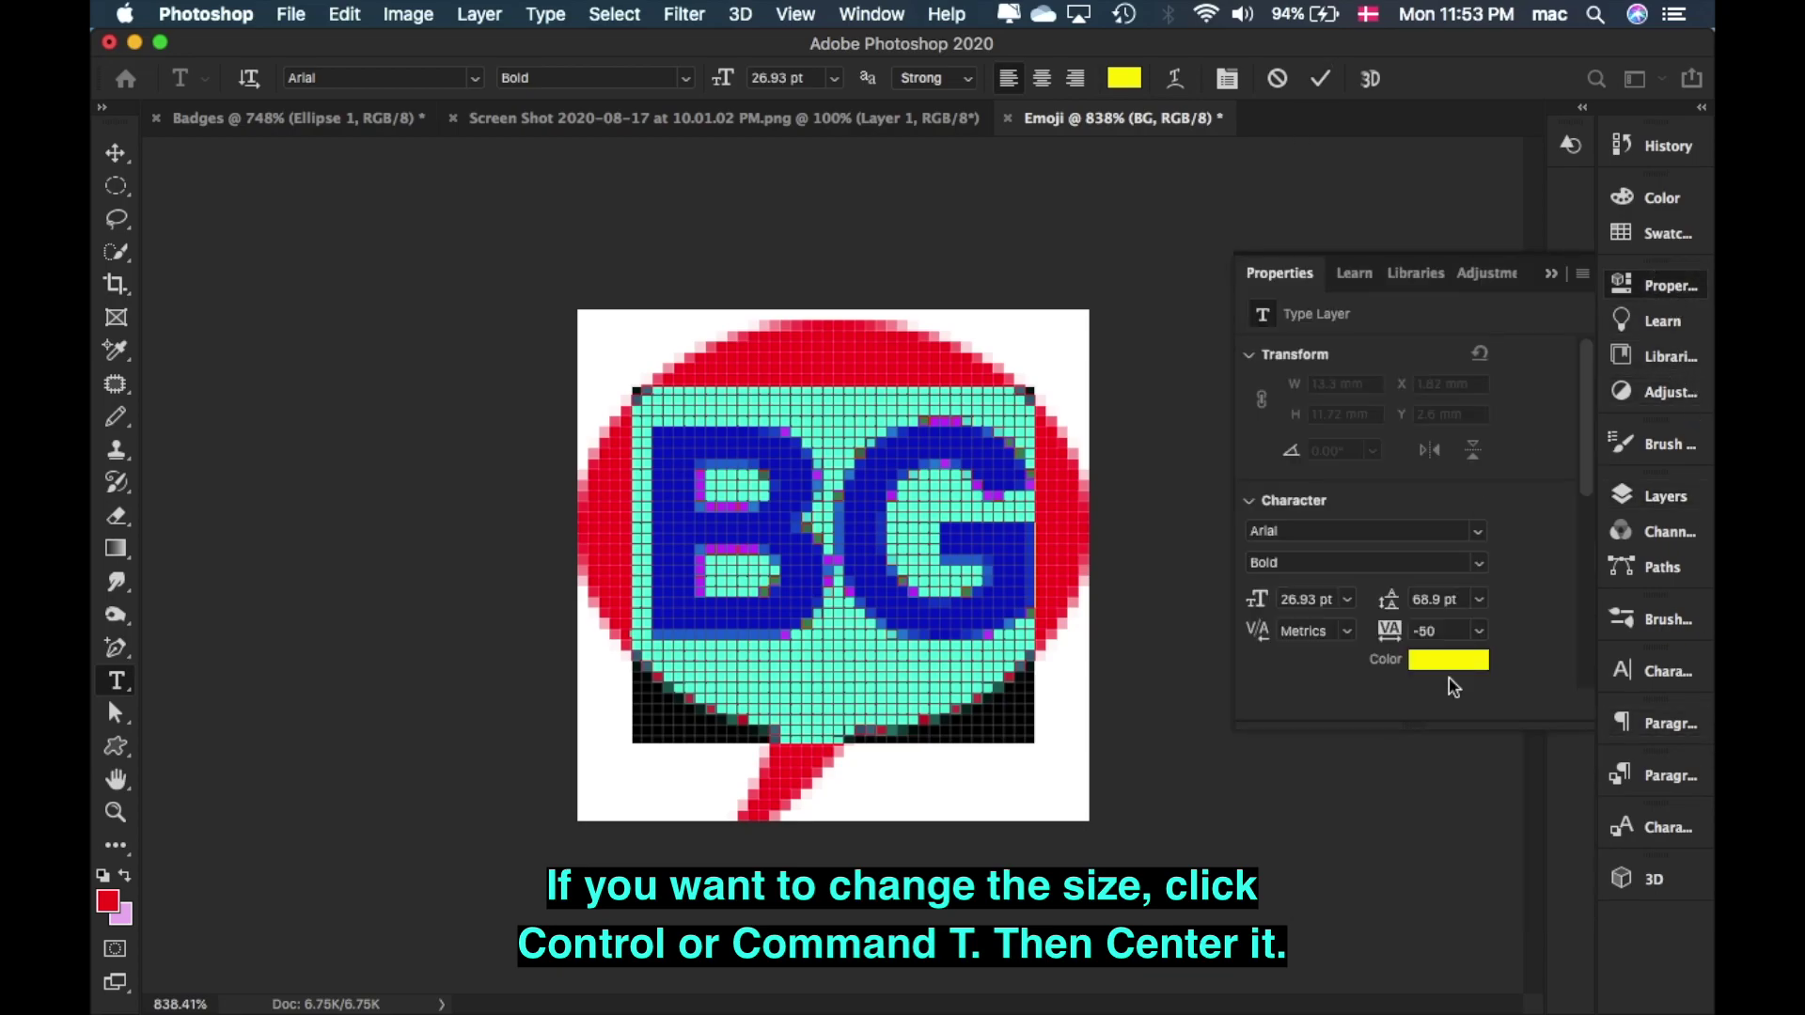
pyautogui.press('super+Return')
pyautogui.press('v')
pyautogui.moveTo(894, 596); pyautogui.dragTo(896, 598)
pyautogui.scroll(-10, 1081, 799)
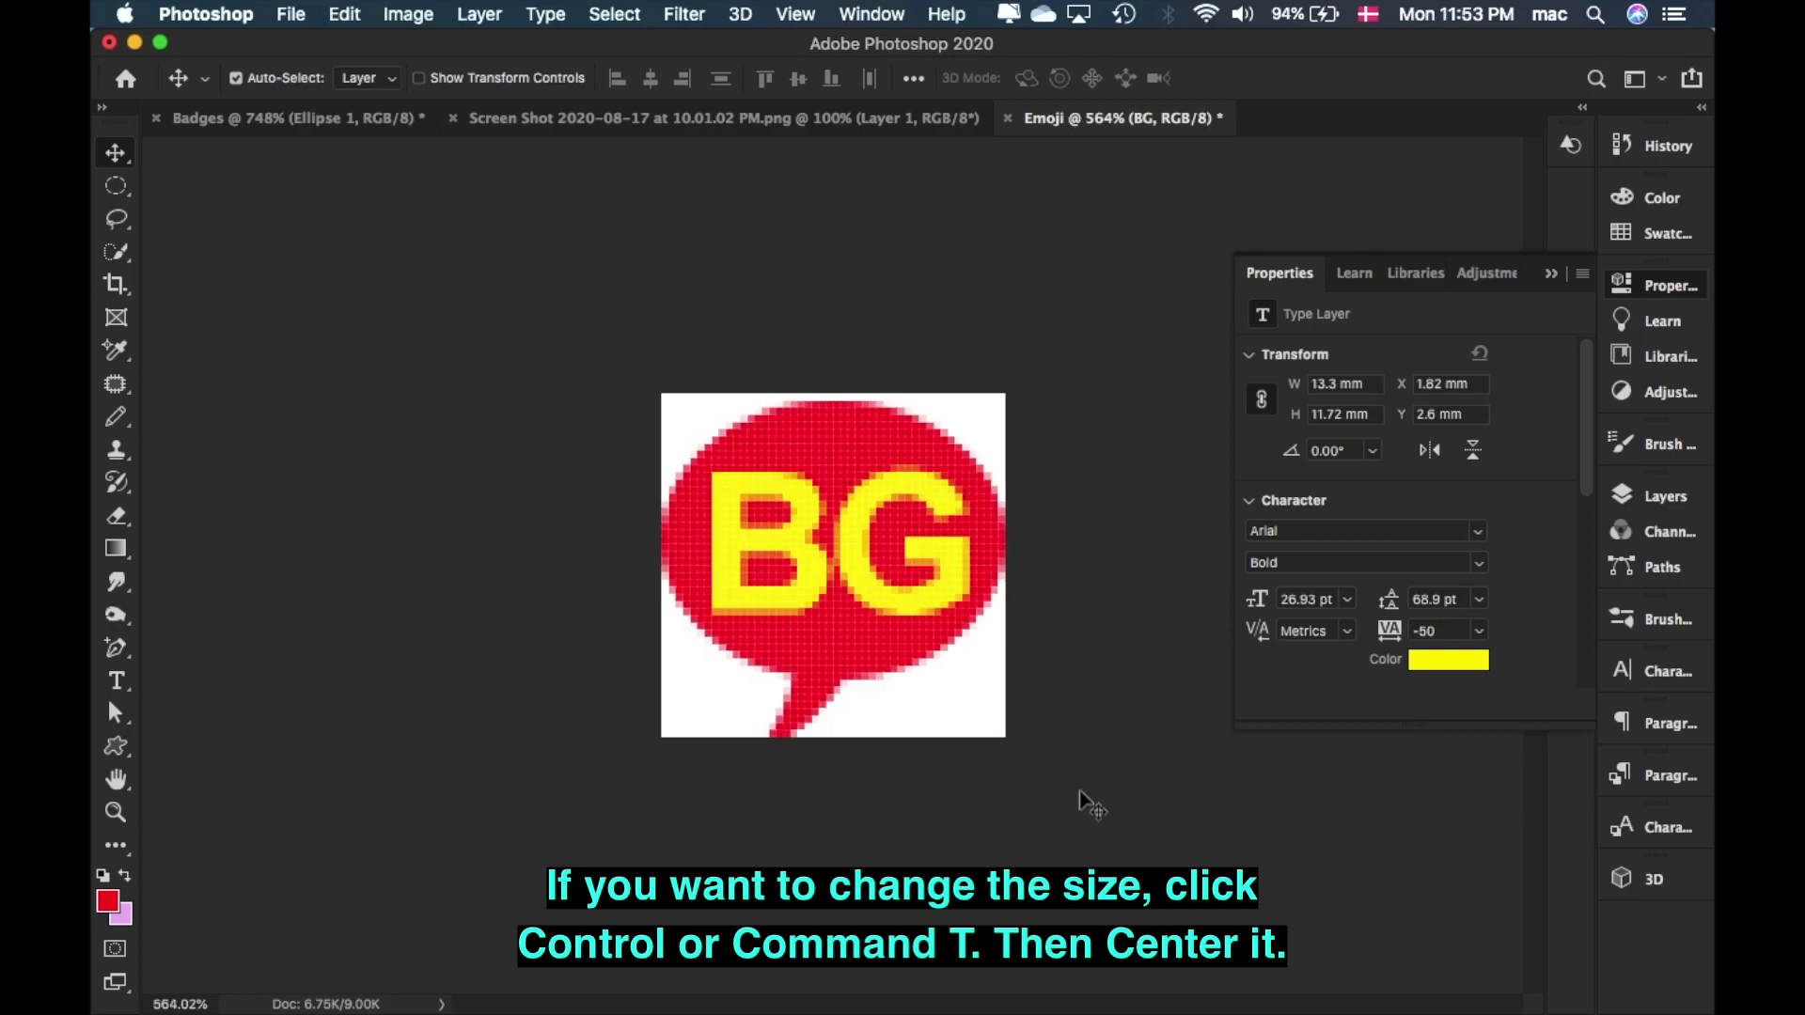
pyautogui.scroll(-2, 1081, 799)
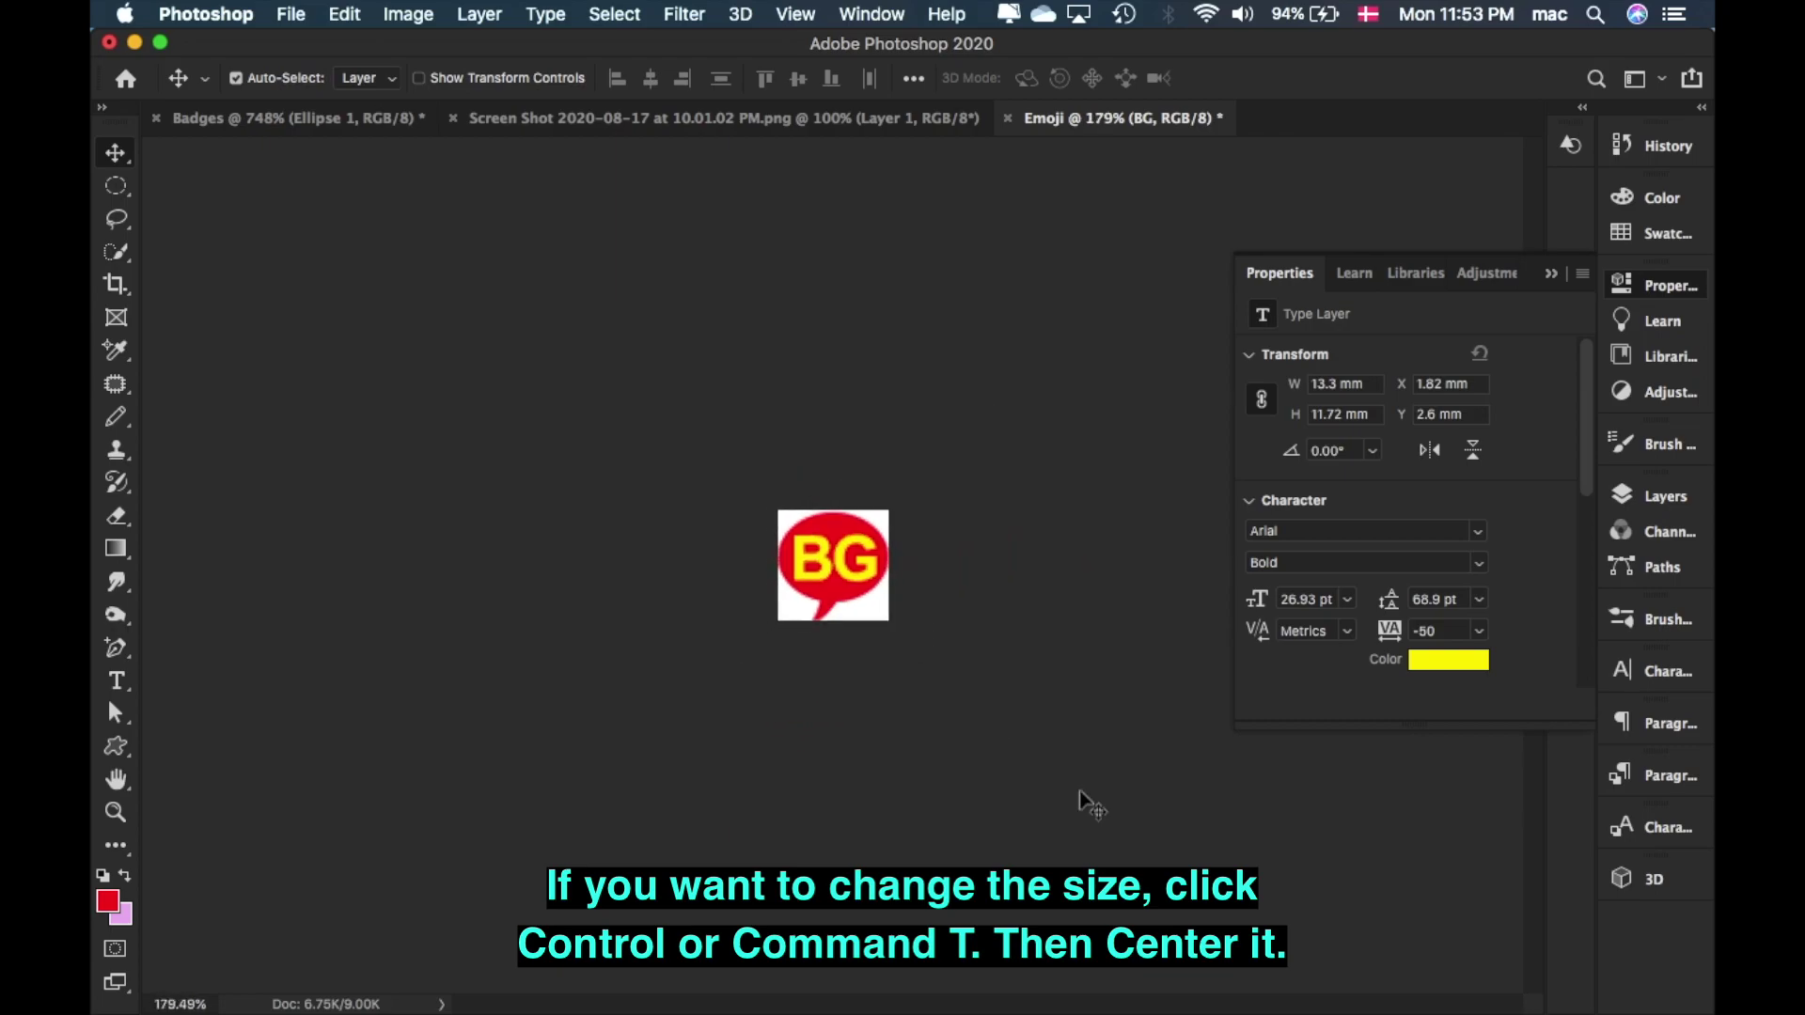
pyautogui.hotkey('alt', 'Left')
pyautogui.hotkey('alt', 'Left')
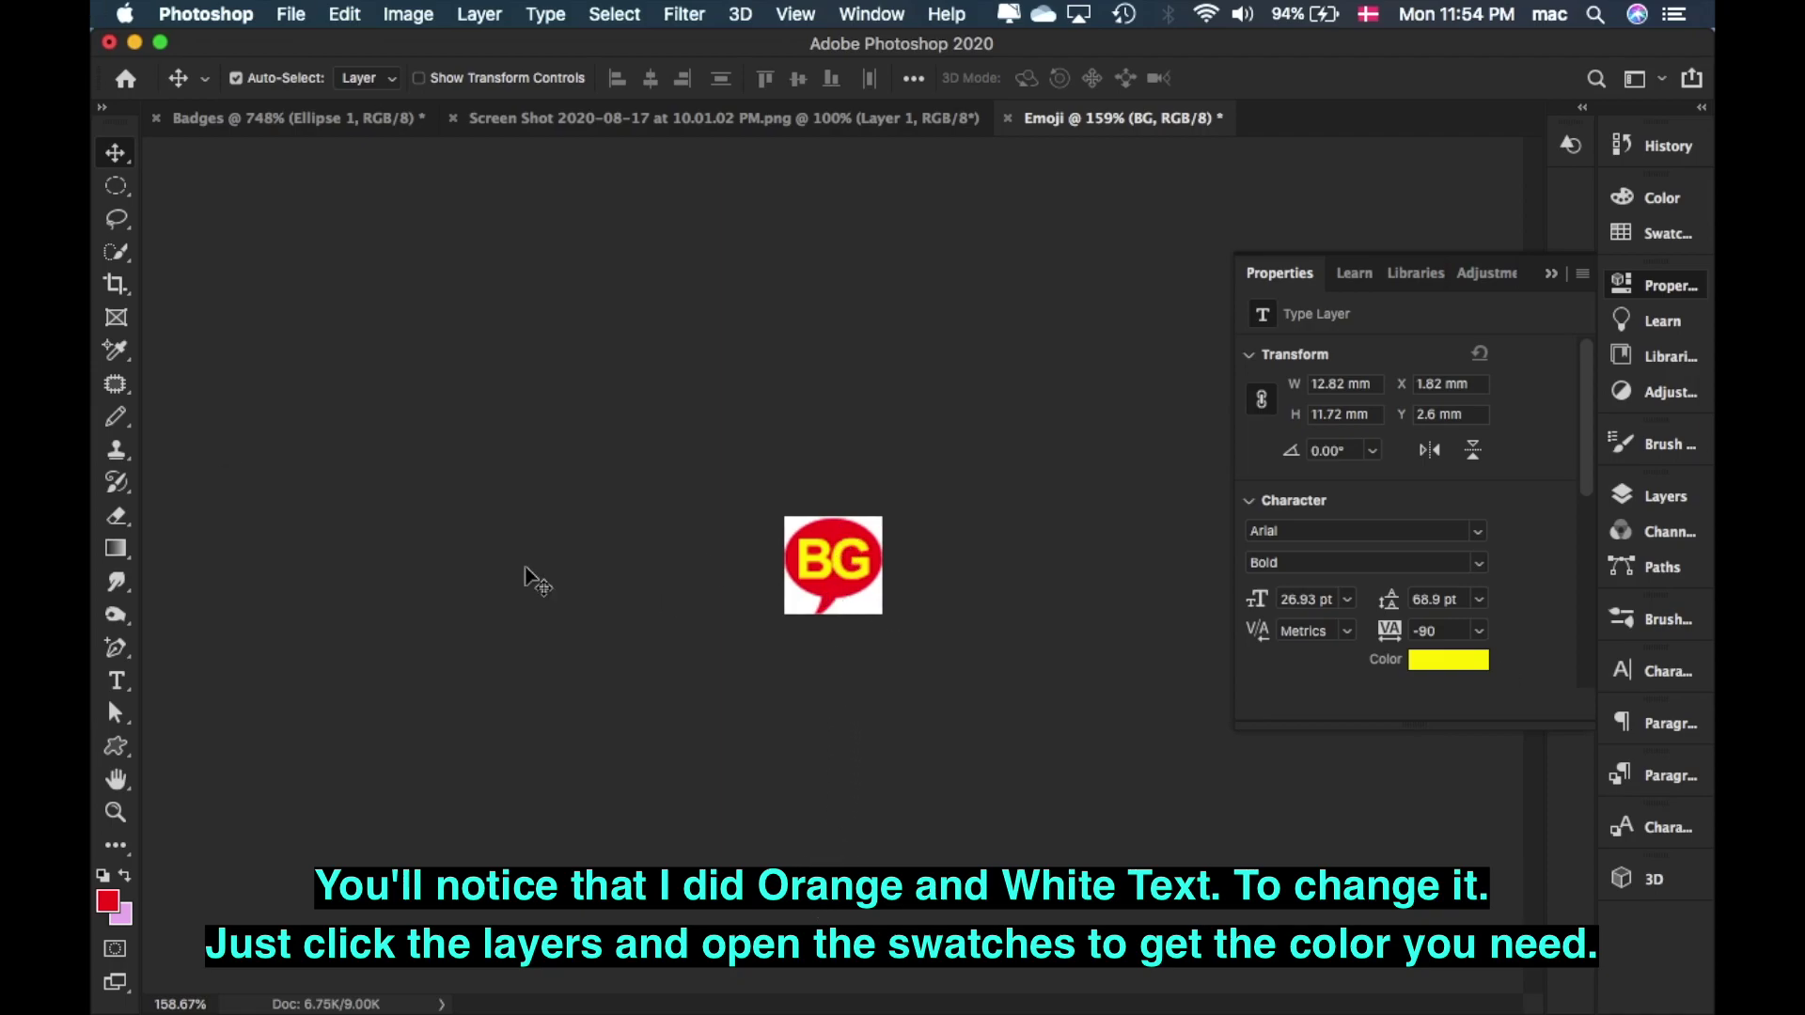
# - Fill the Talk 1 1 bubble layer with an orange swatch
pyautogui.click(1551, 275)
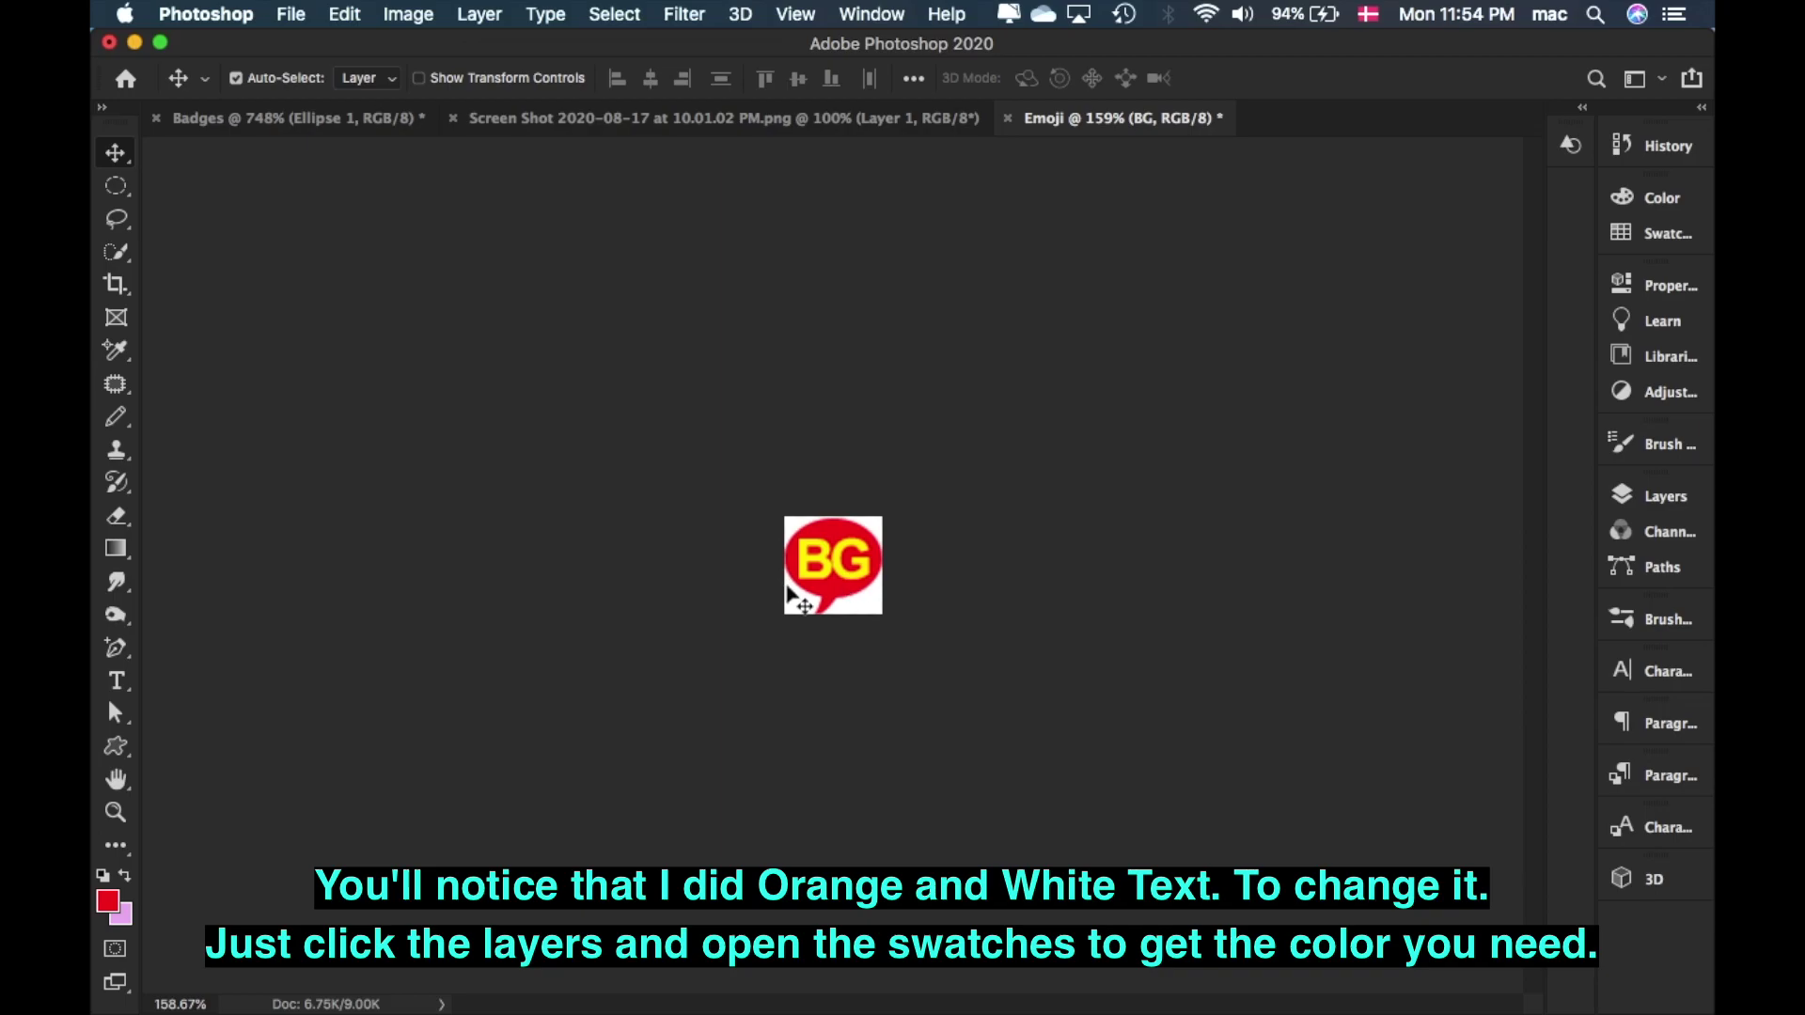
pyautogui.click(1654, 496)
pyautogui.click(1490, 696)
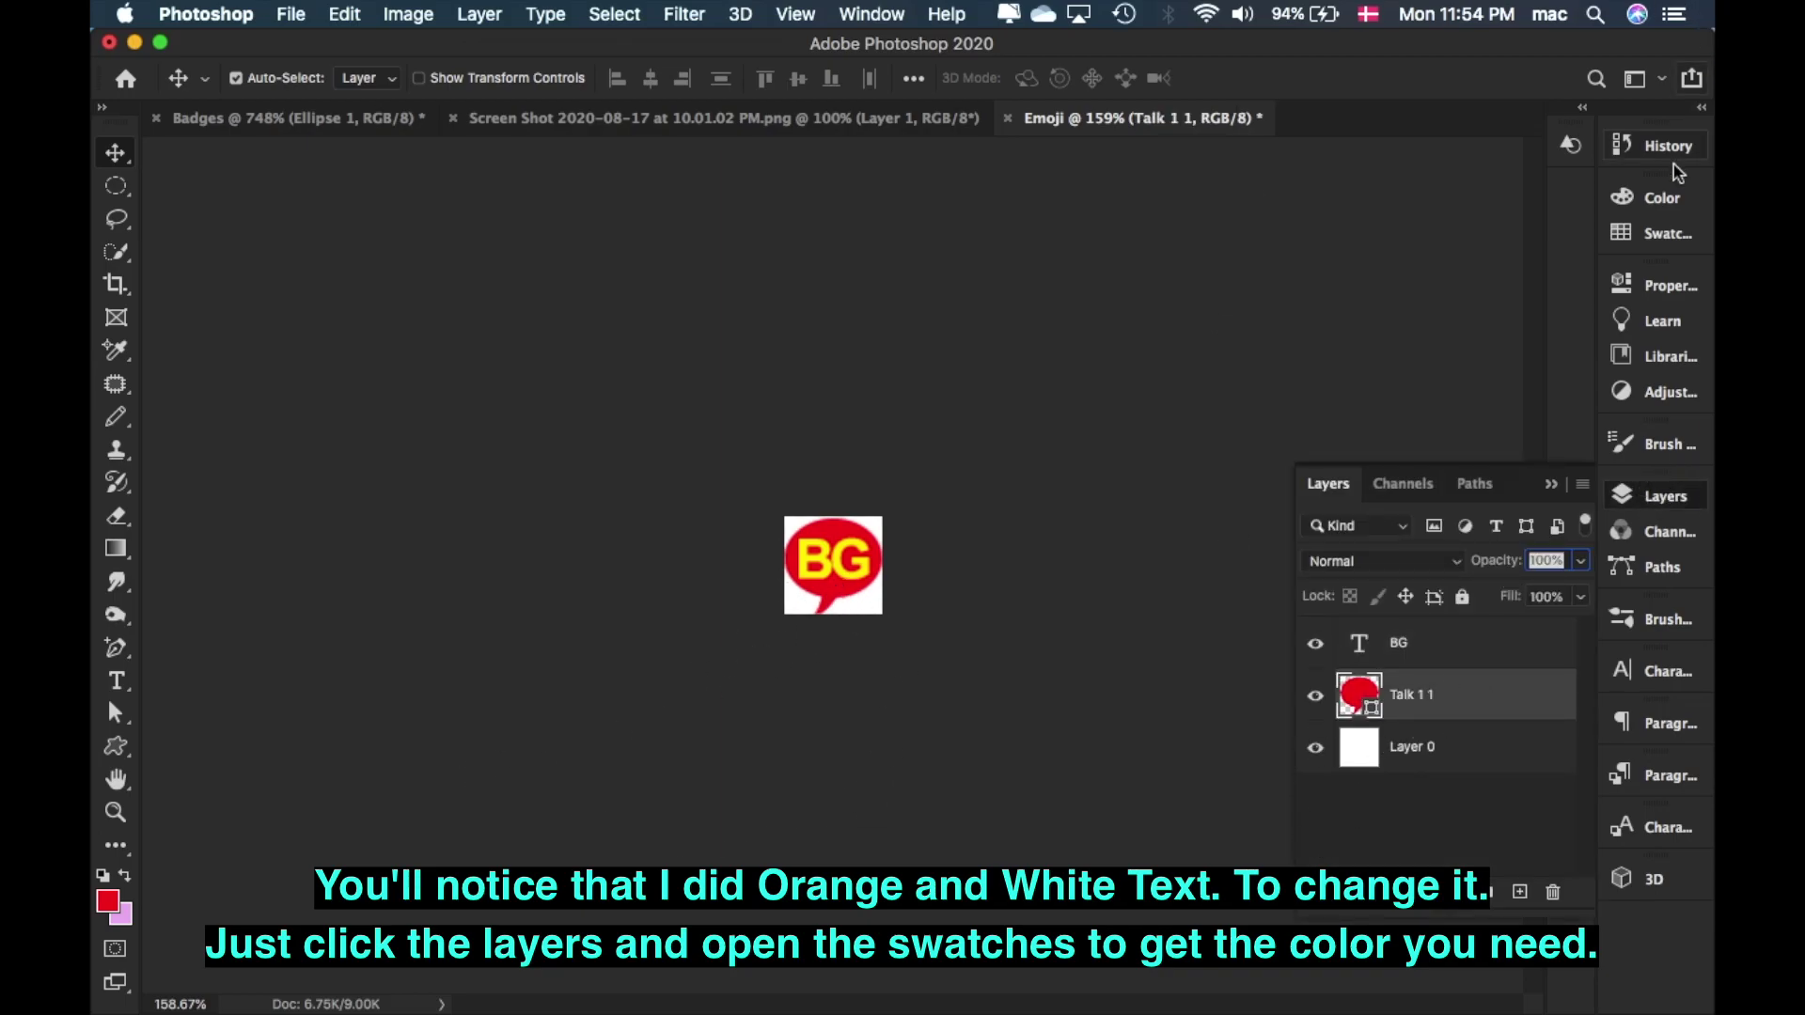
pyautogui.click(1668, 233)
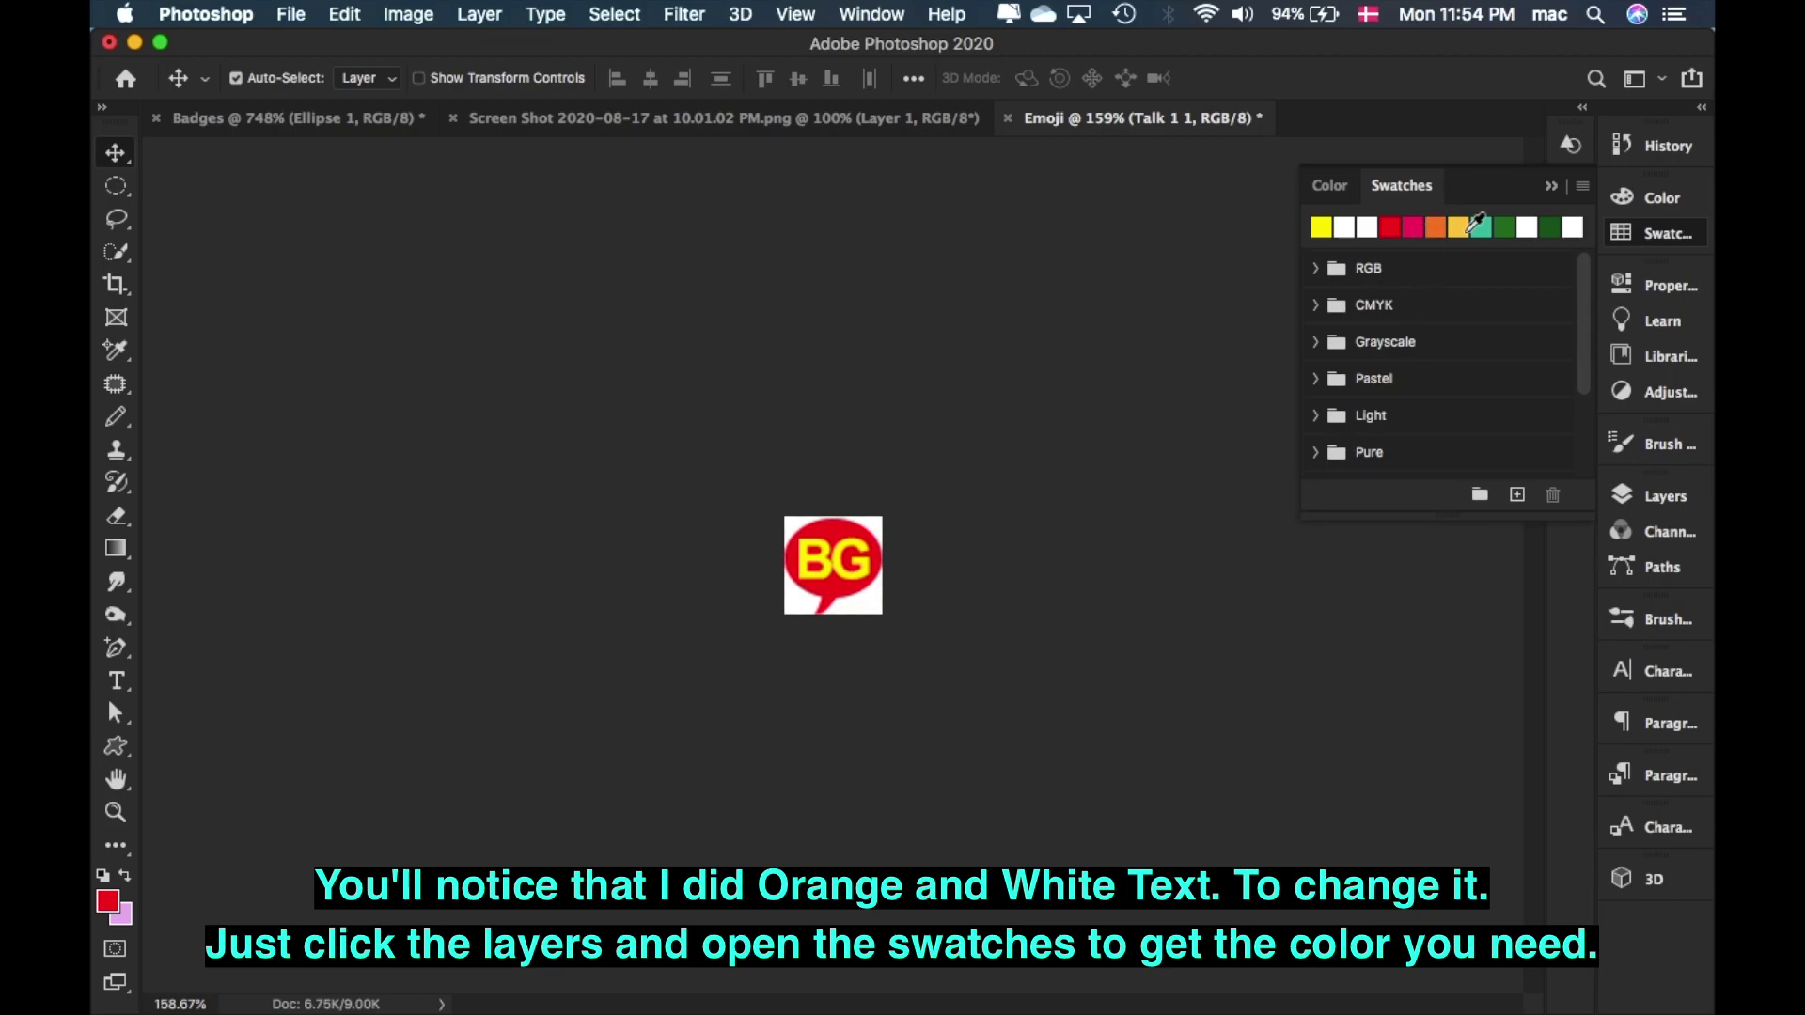
pyautogui.click(1437, 226)
pyautogui.press('F7')
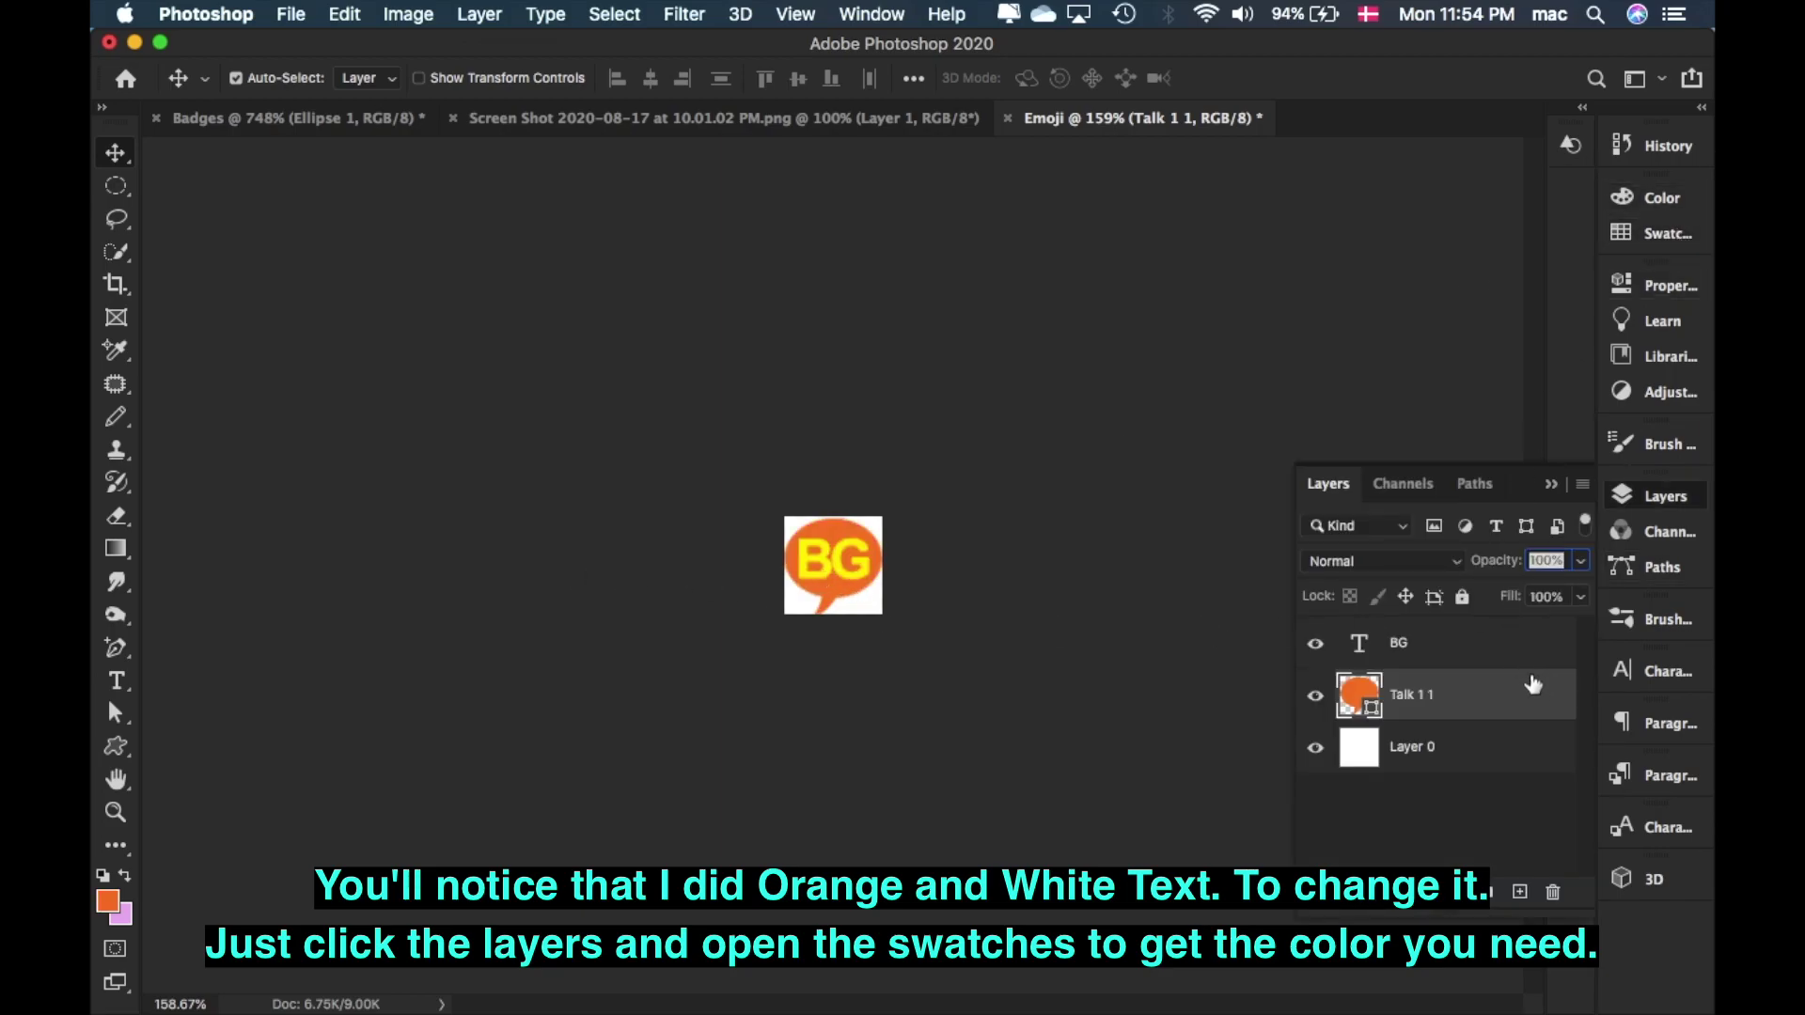
# - Set the BG text layer's colour to white from the swatches
pyautogui.click(1490, 641)
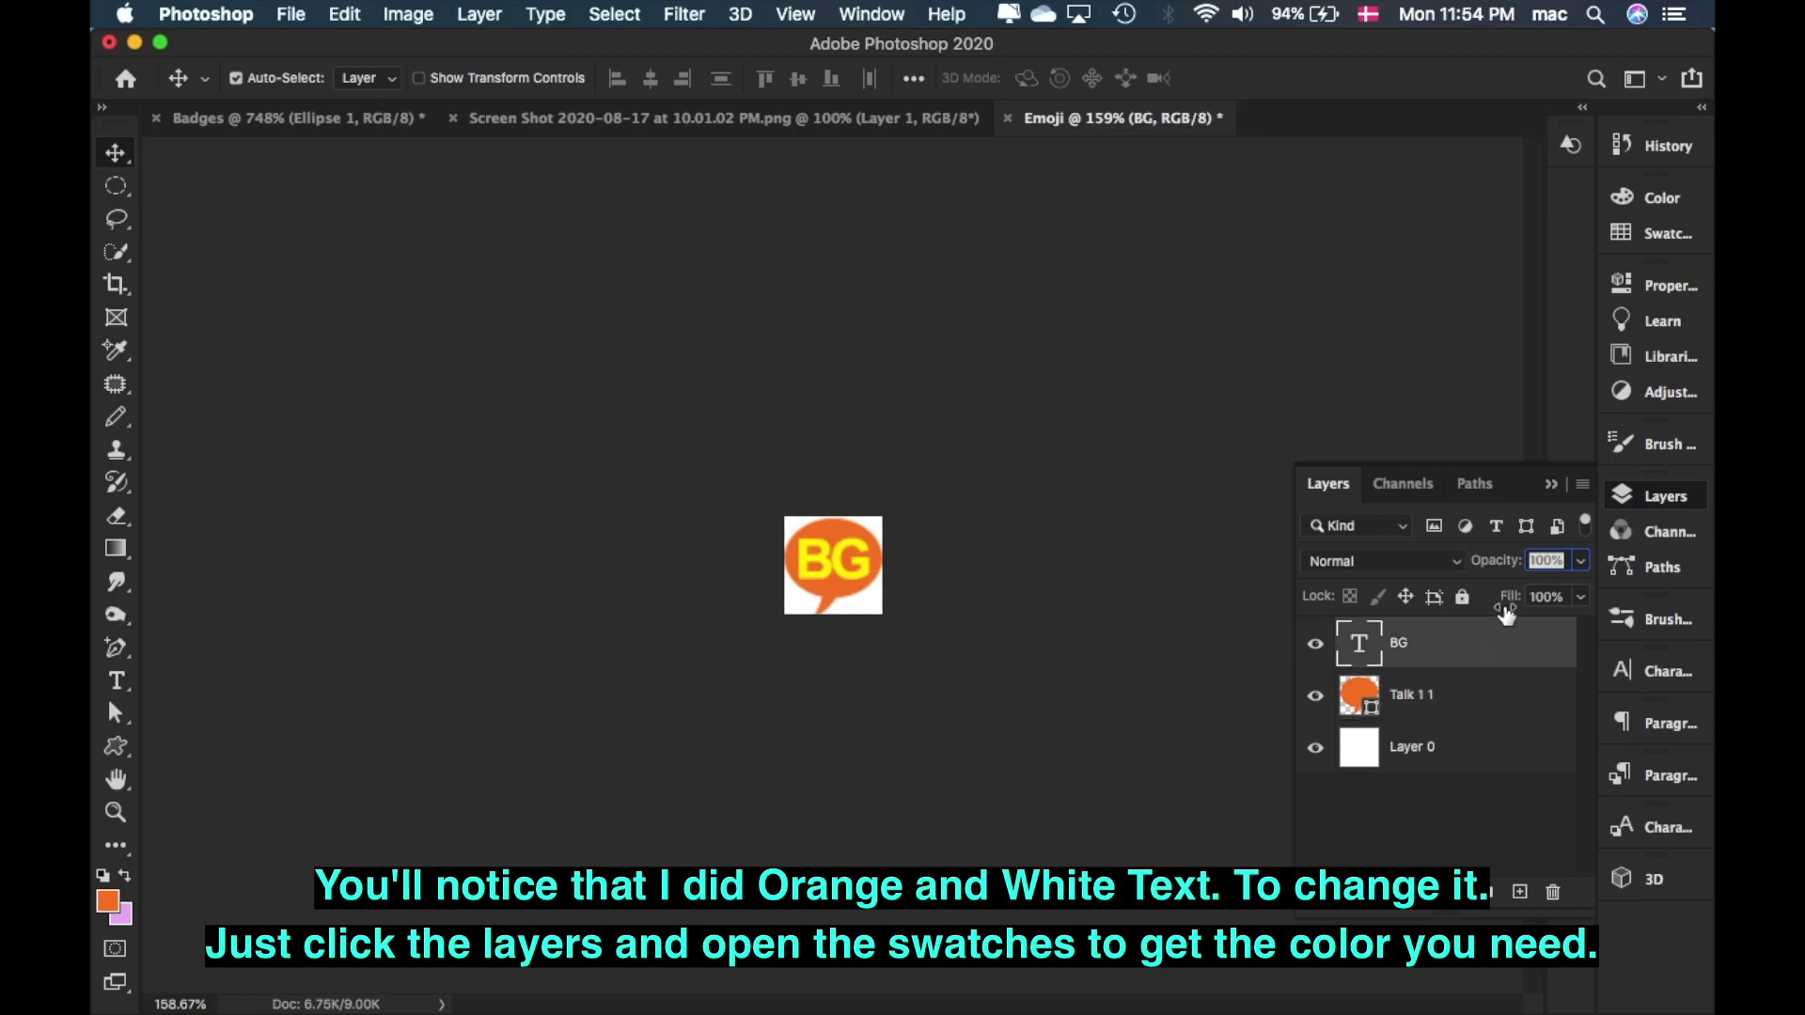
pyautogui.click(1660, 234)
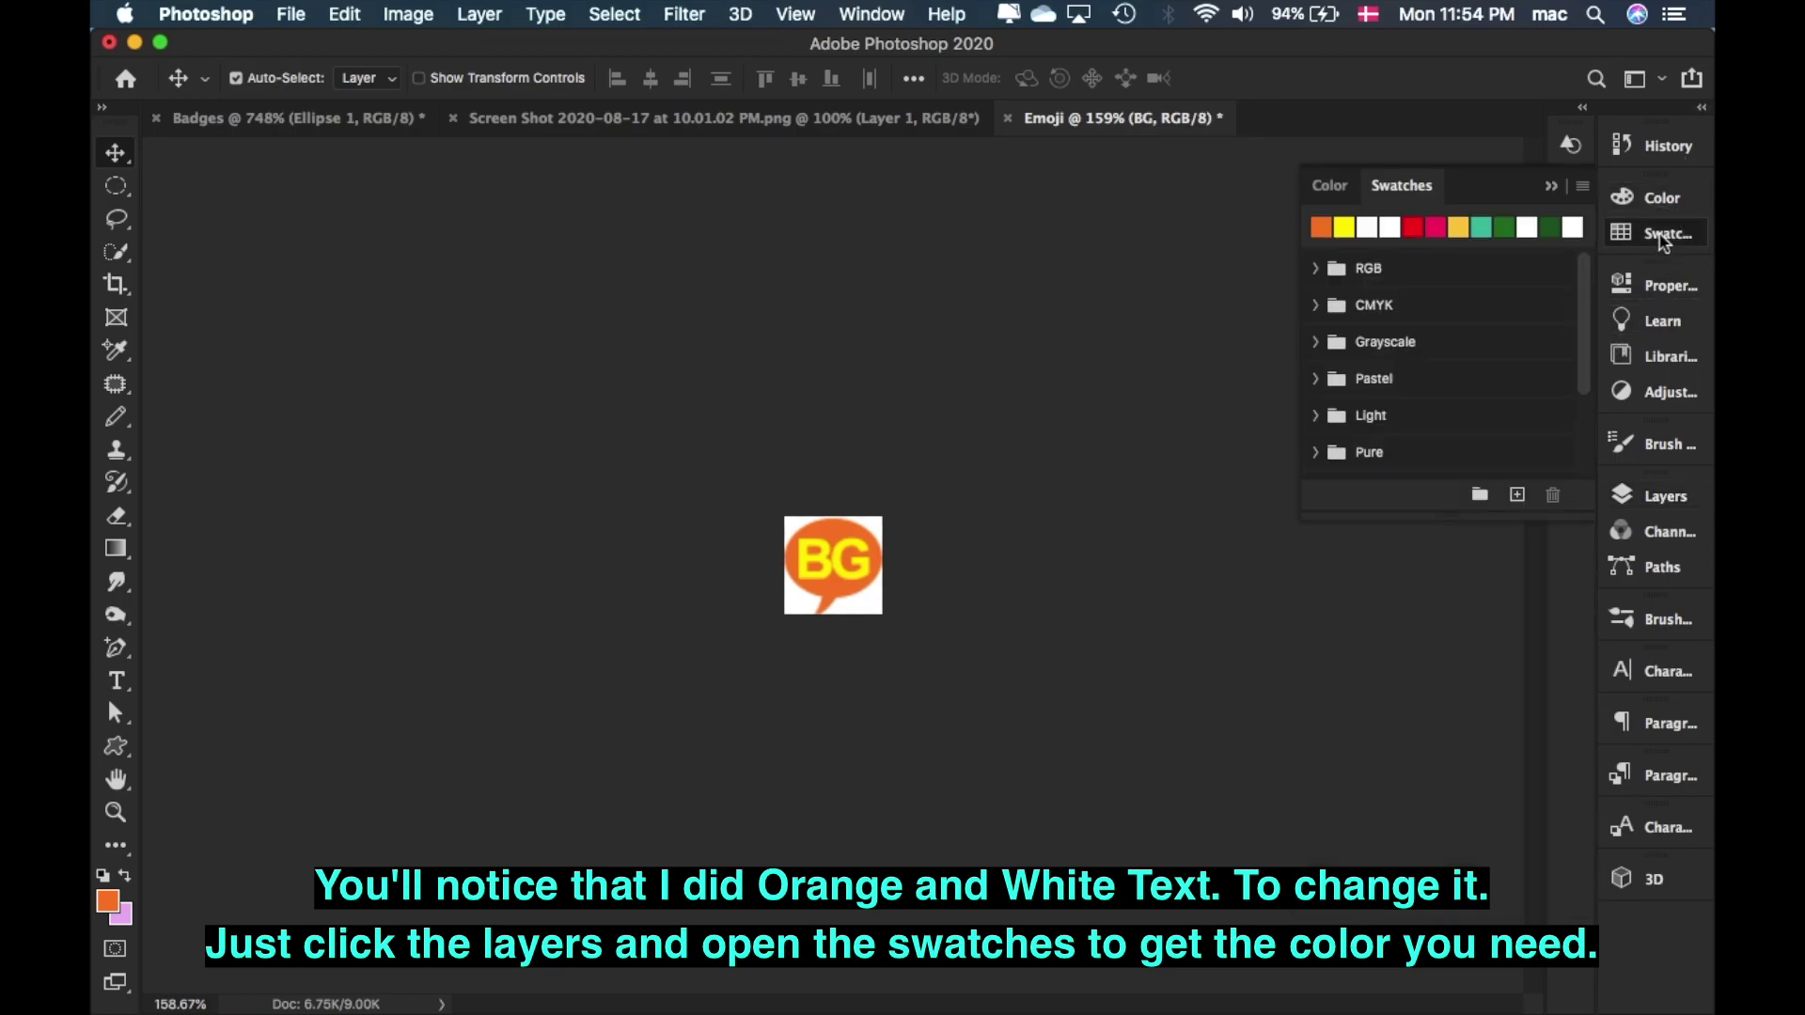
pyautogui.click(1368, 226)
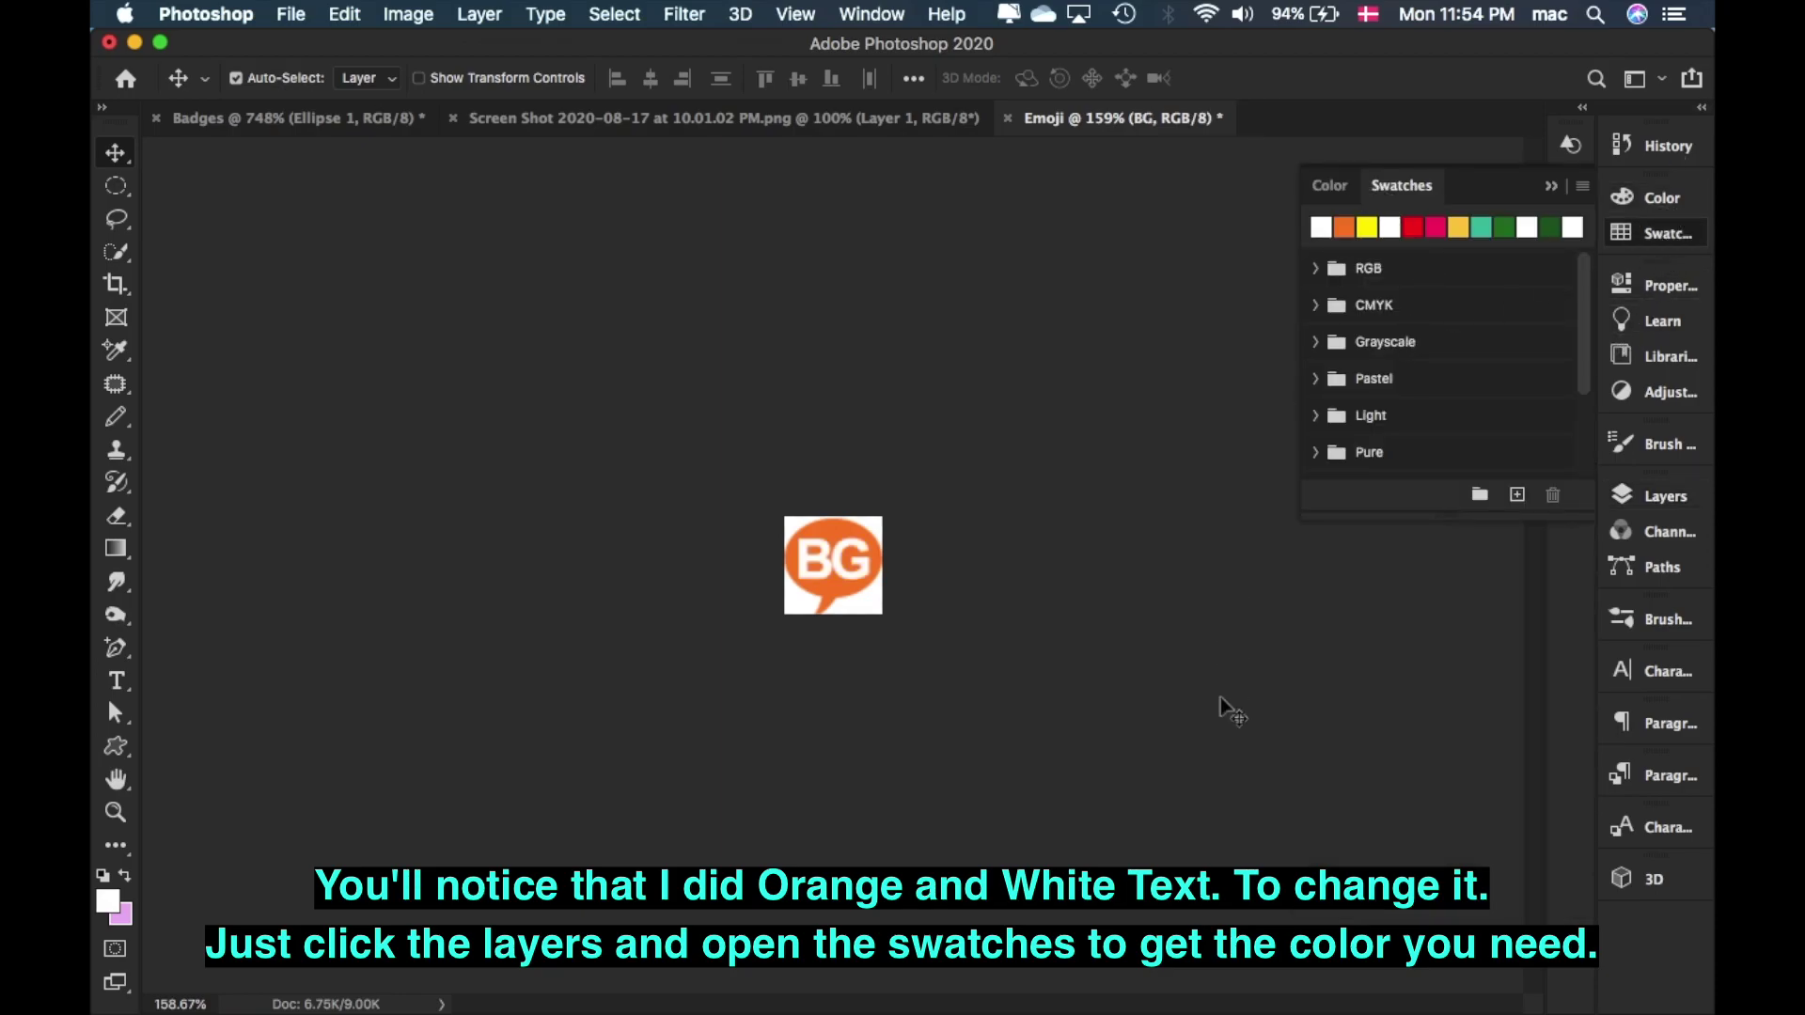
pyautogui.click(291, 15)
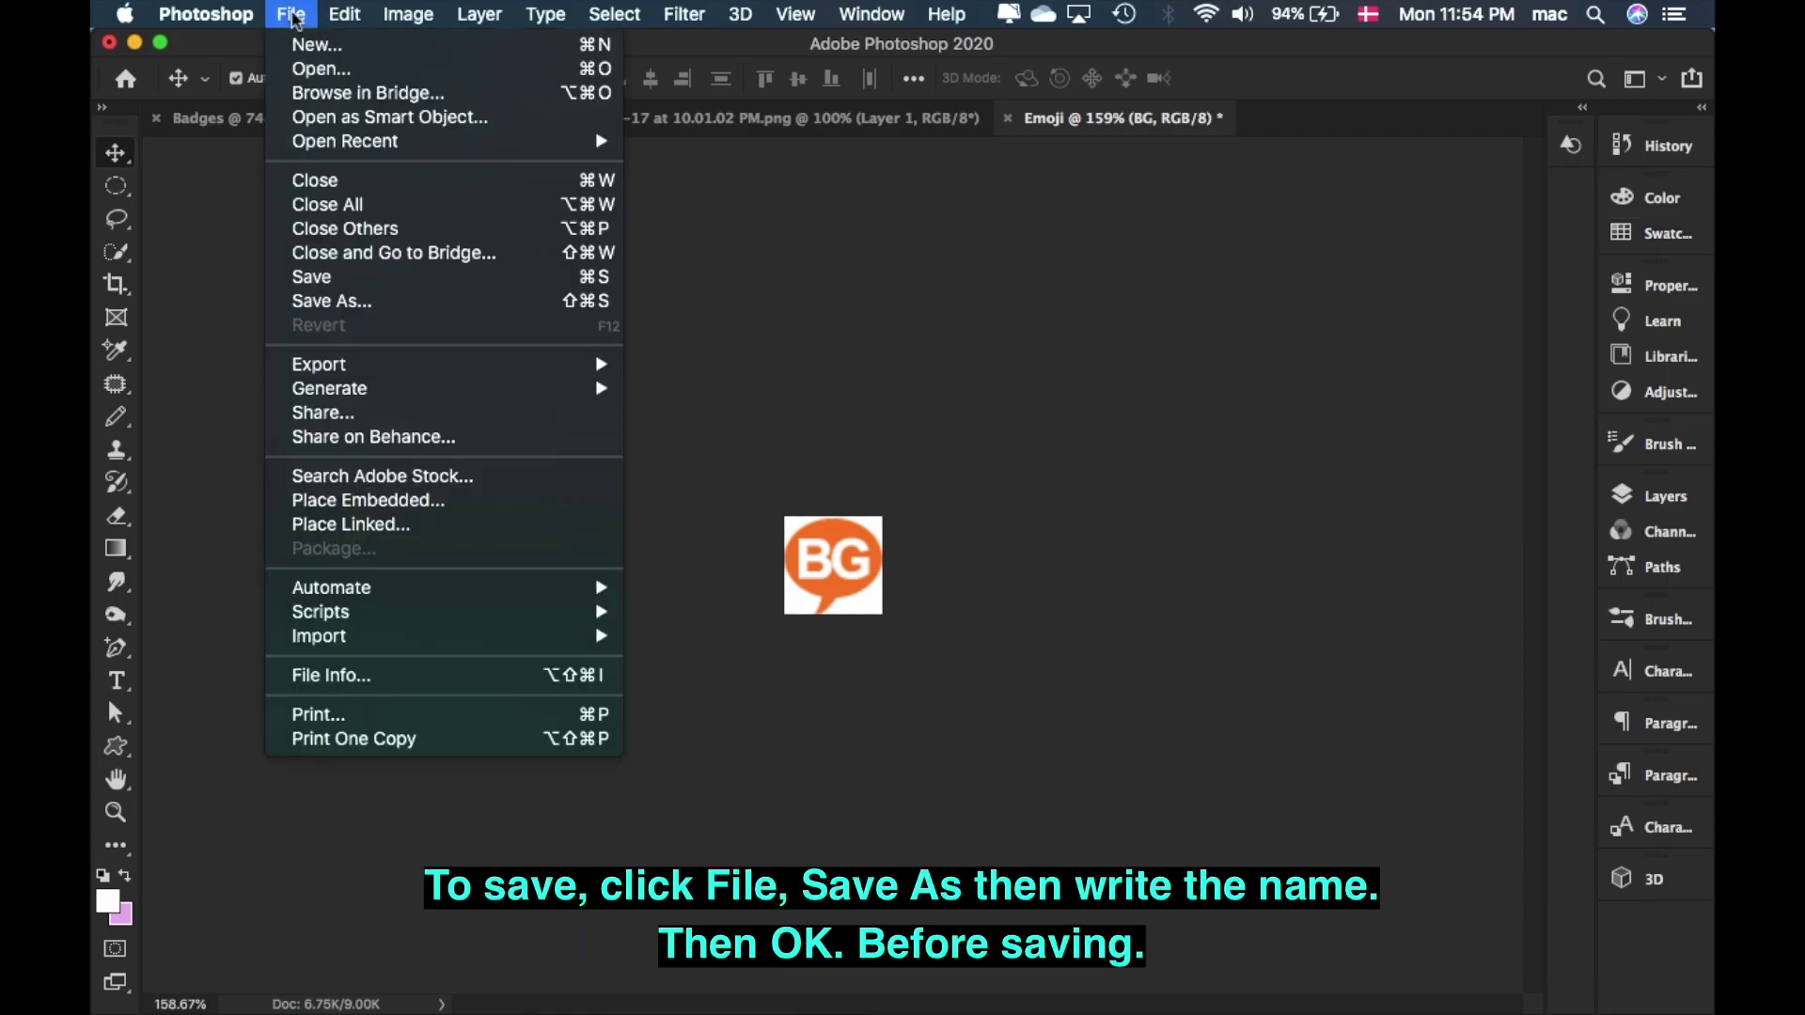
pyautogui.click(389, 300)
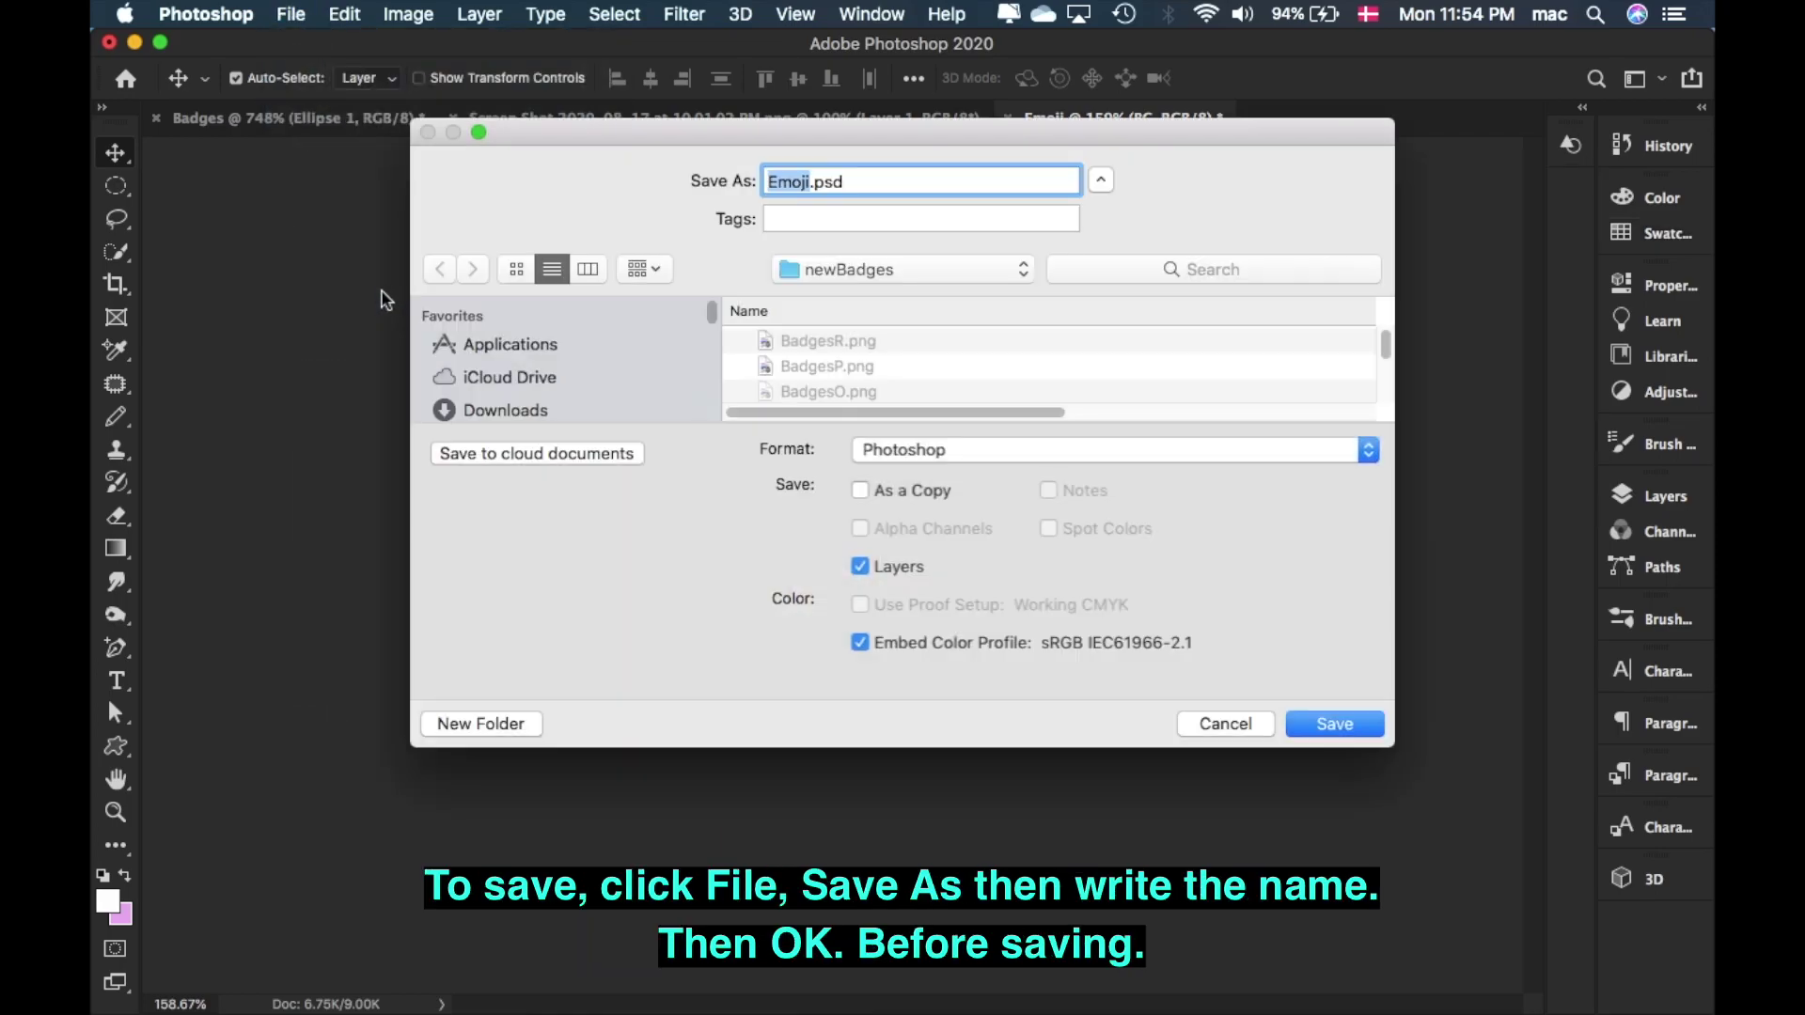
pyautogui.click(1196, 729)
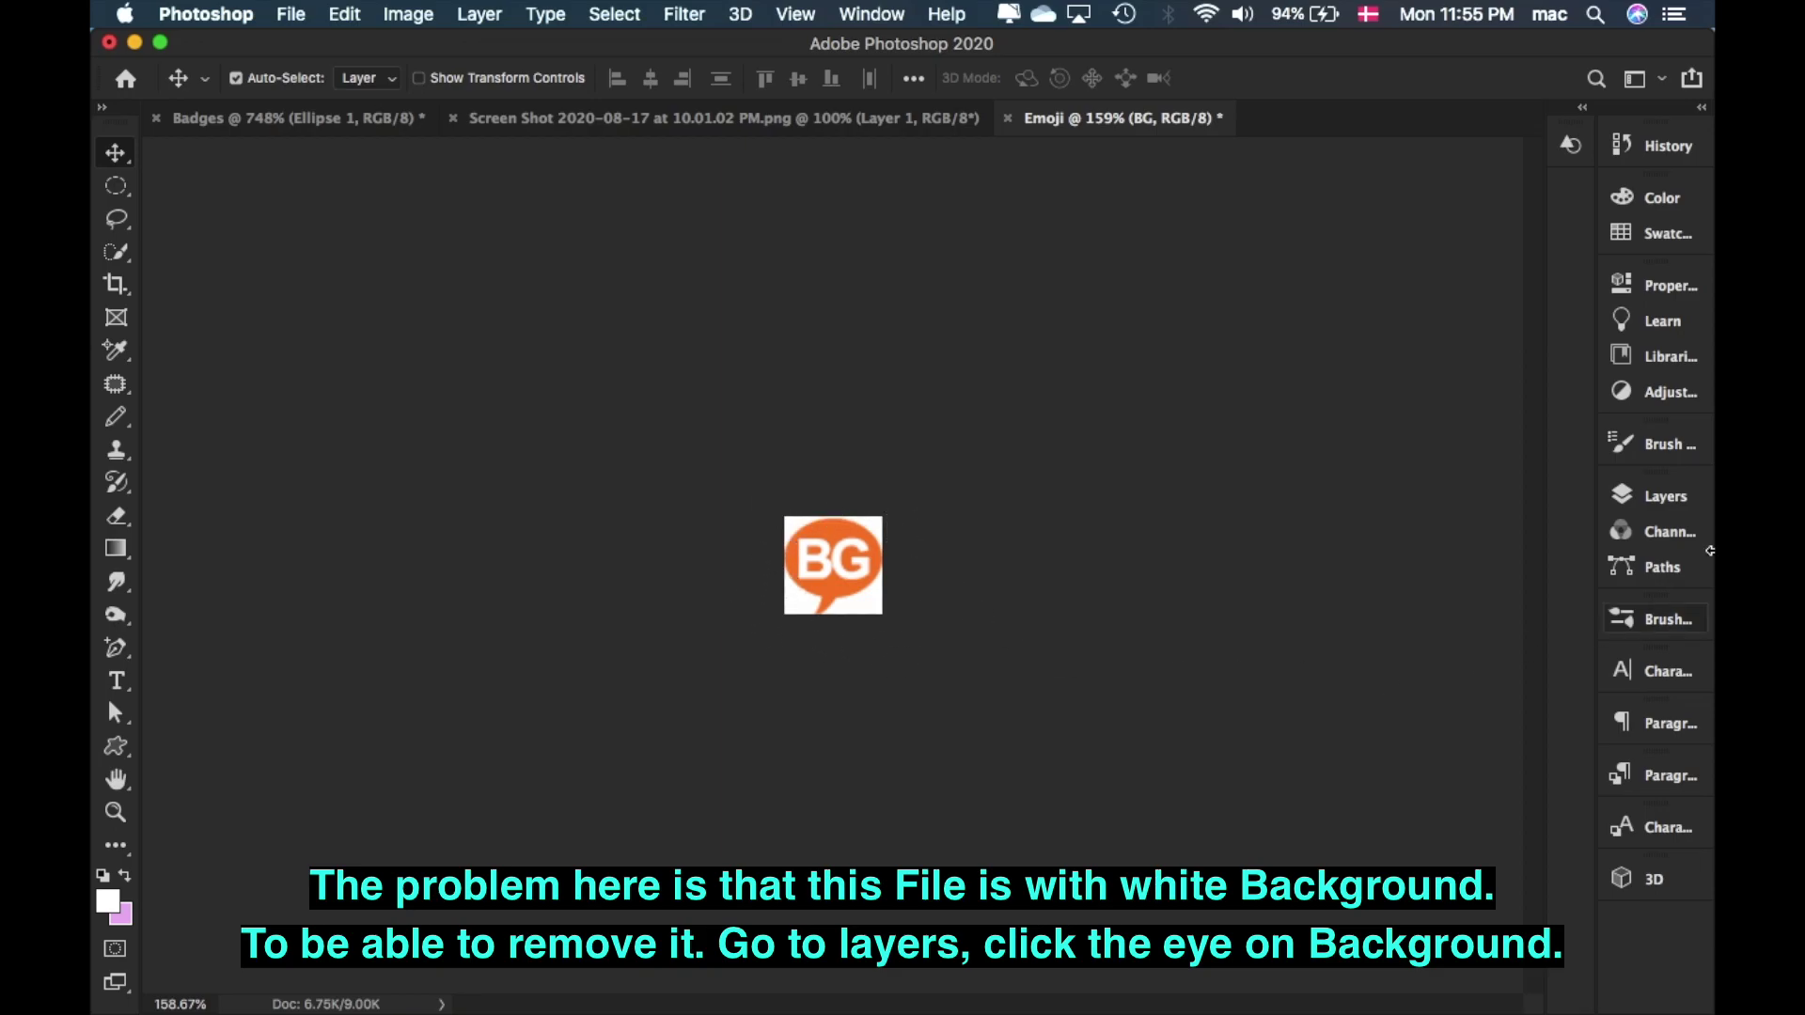
# - Hide the white Layer 0 background so the emoji sits on transparency
pyautogui.click(1683, 496)
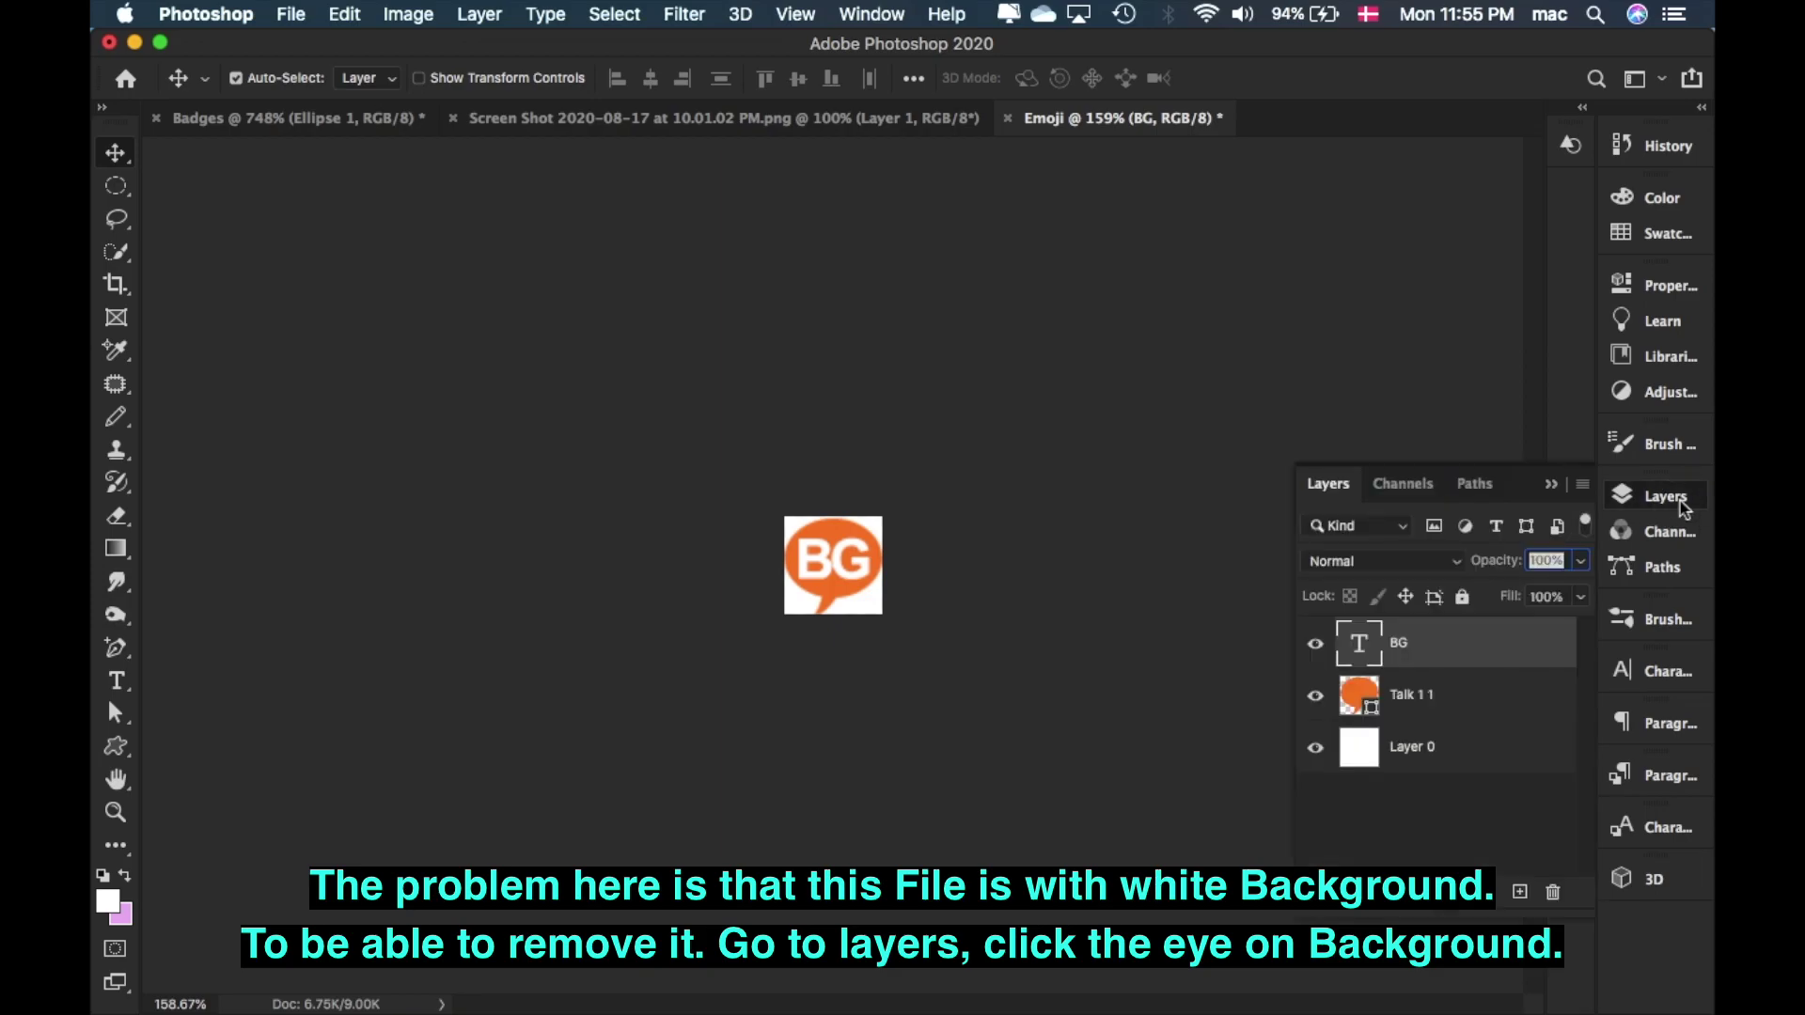
pyautogui.click(1316, 750)
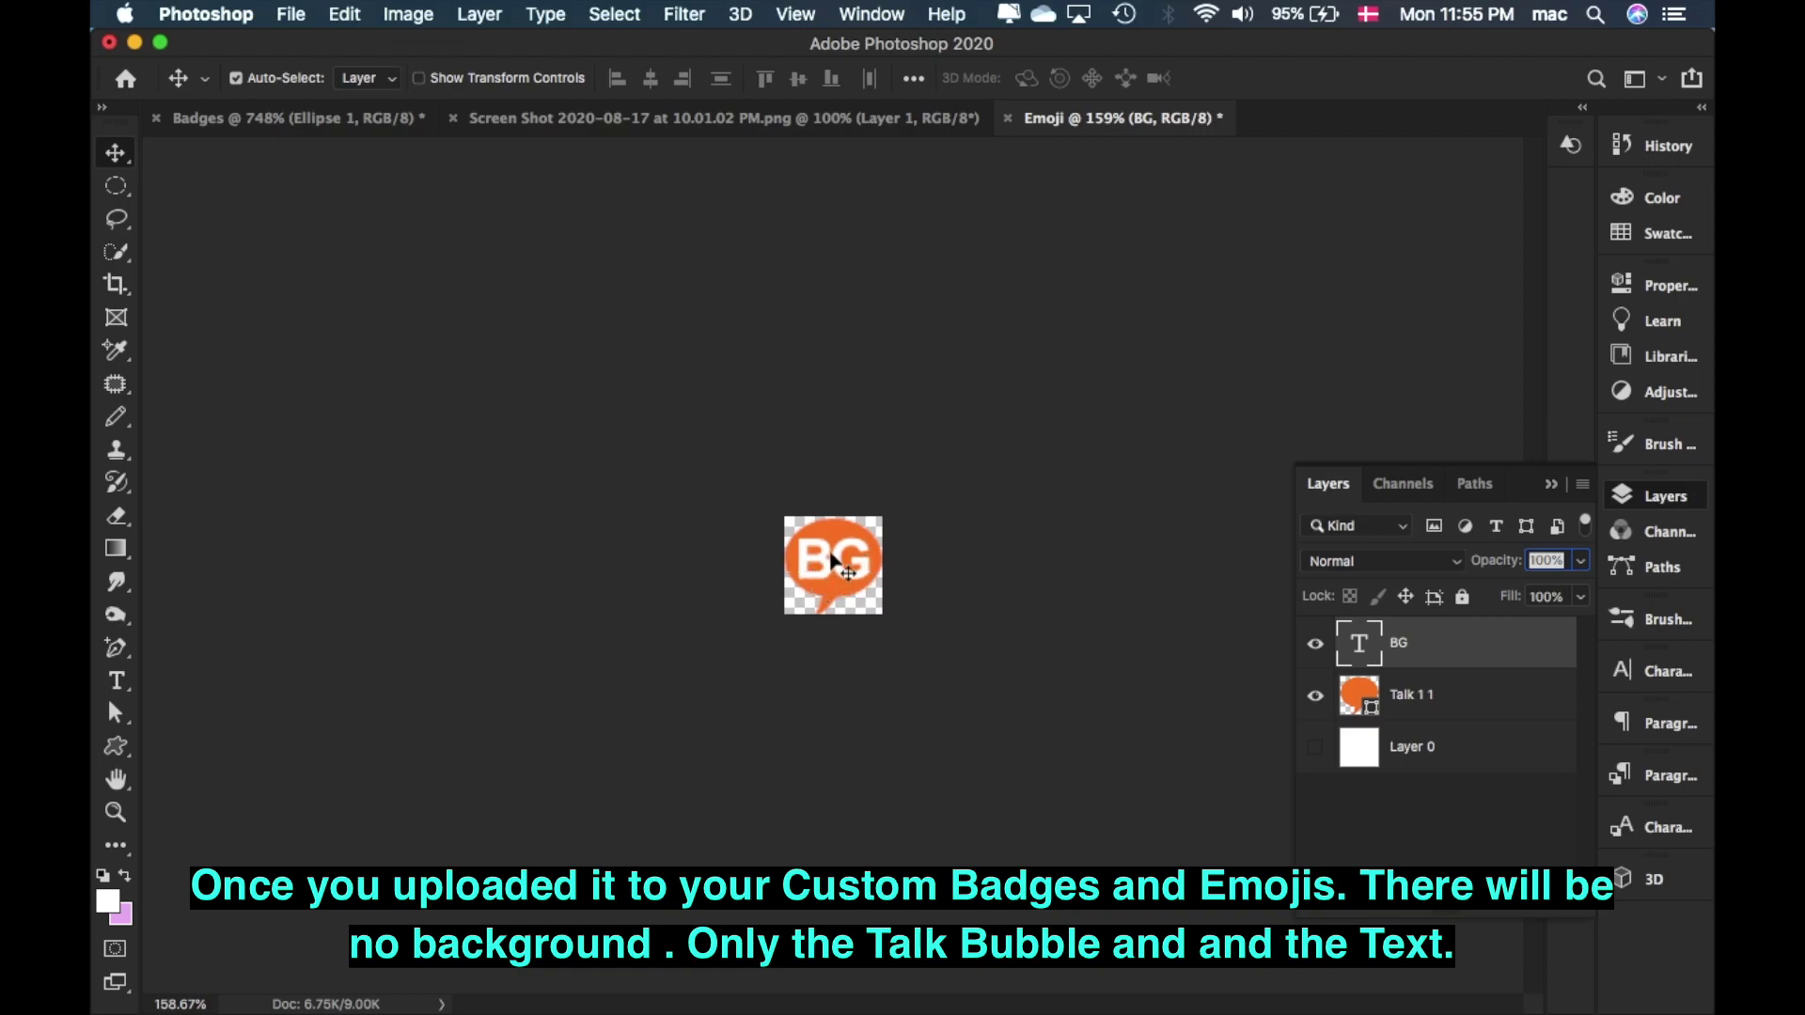
pyautogui.click(1315, 747)
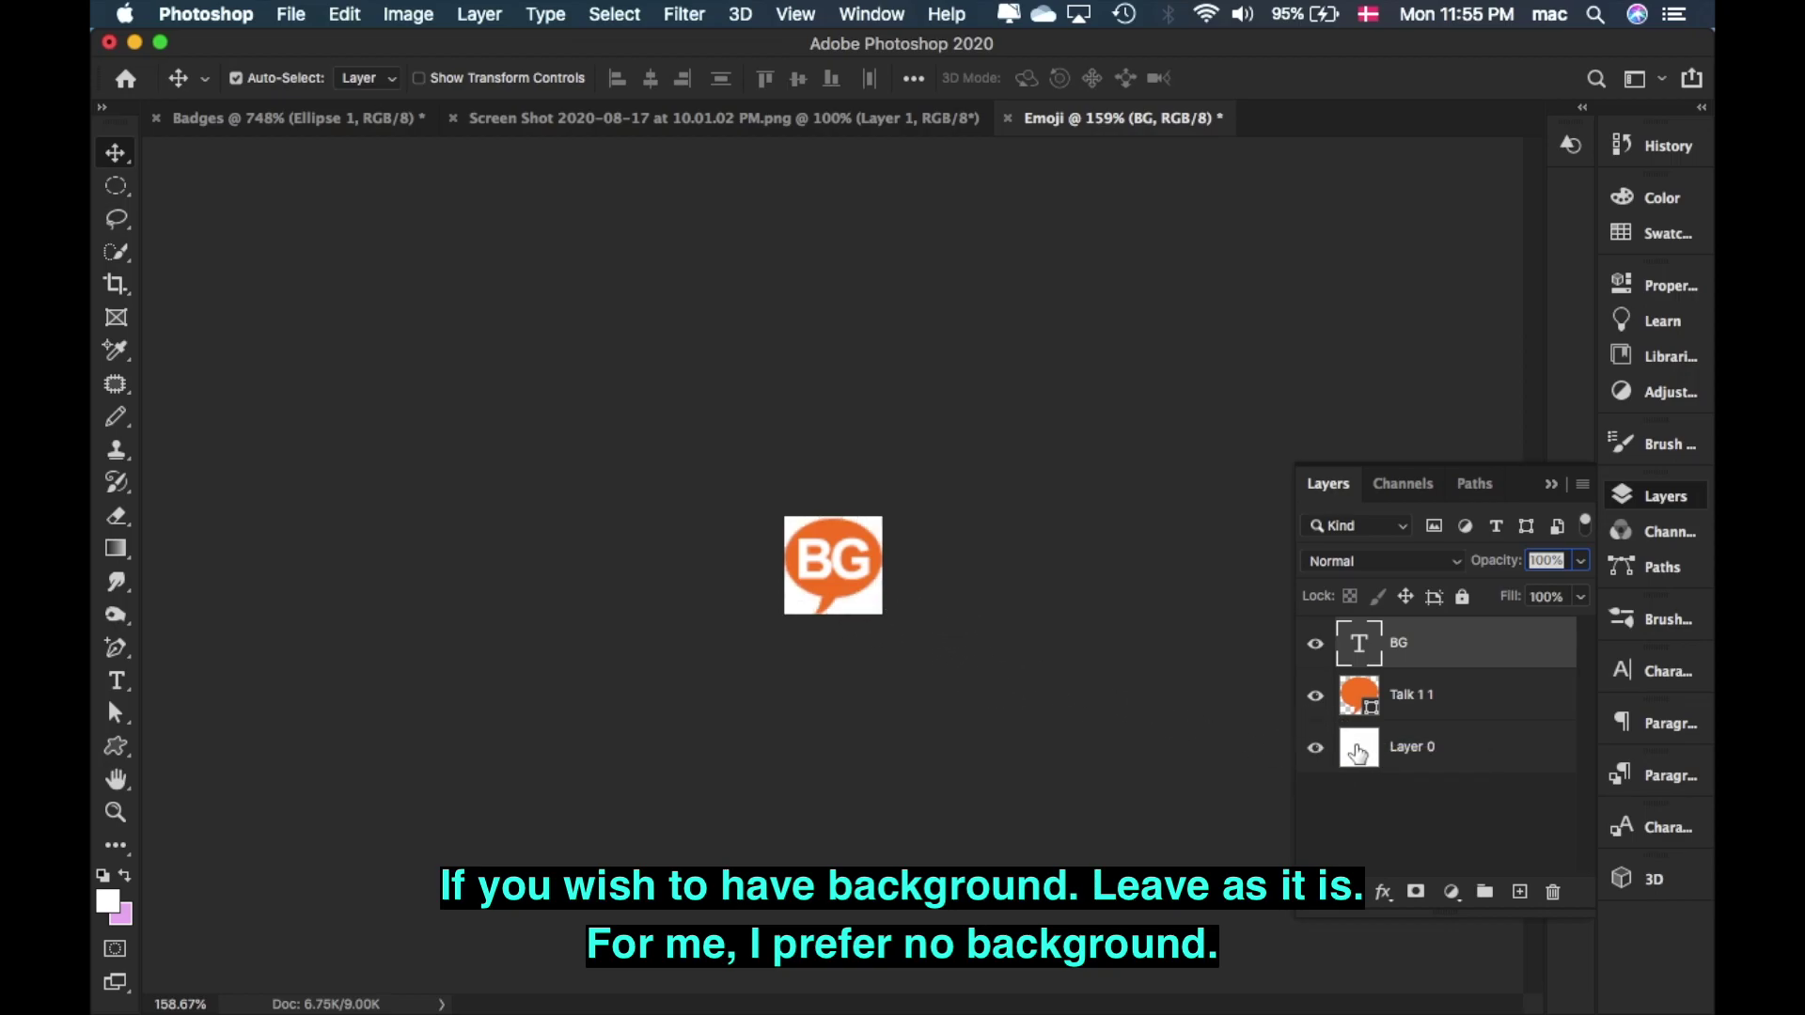
pyautogui.click(1315, 747)
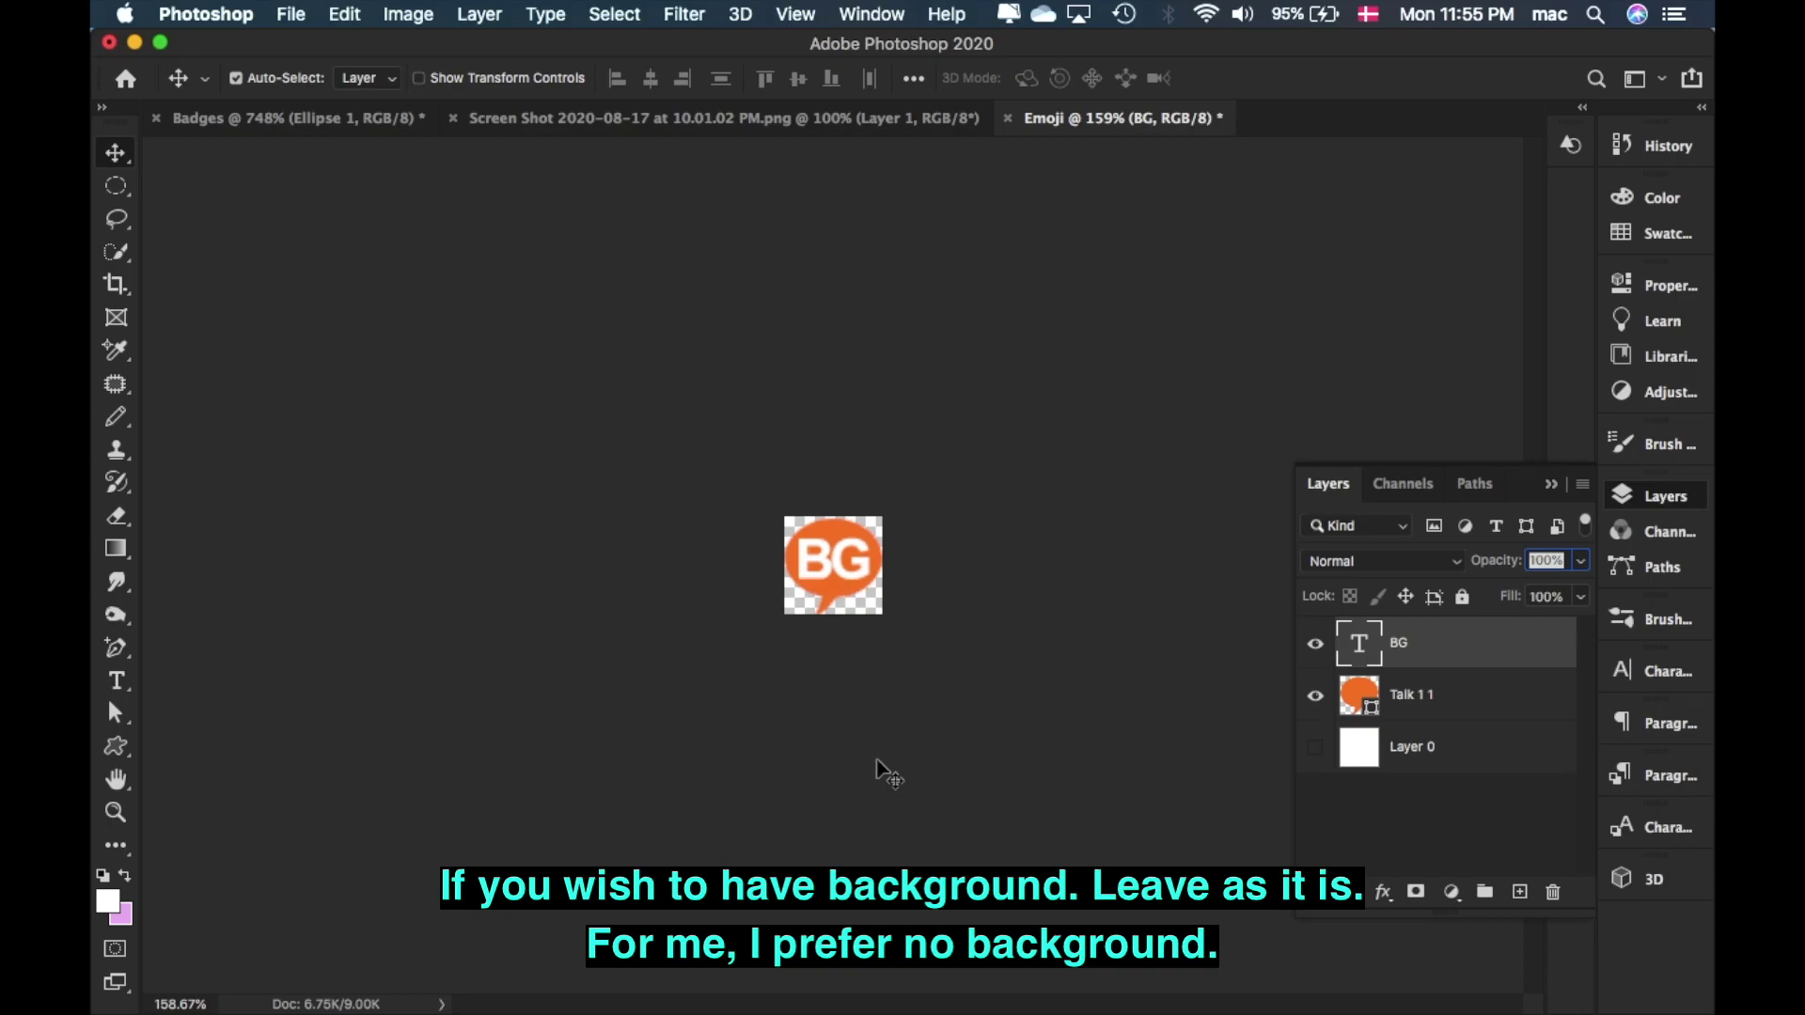
pyautogui.click(291, 16)
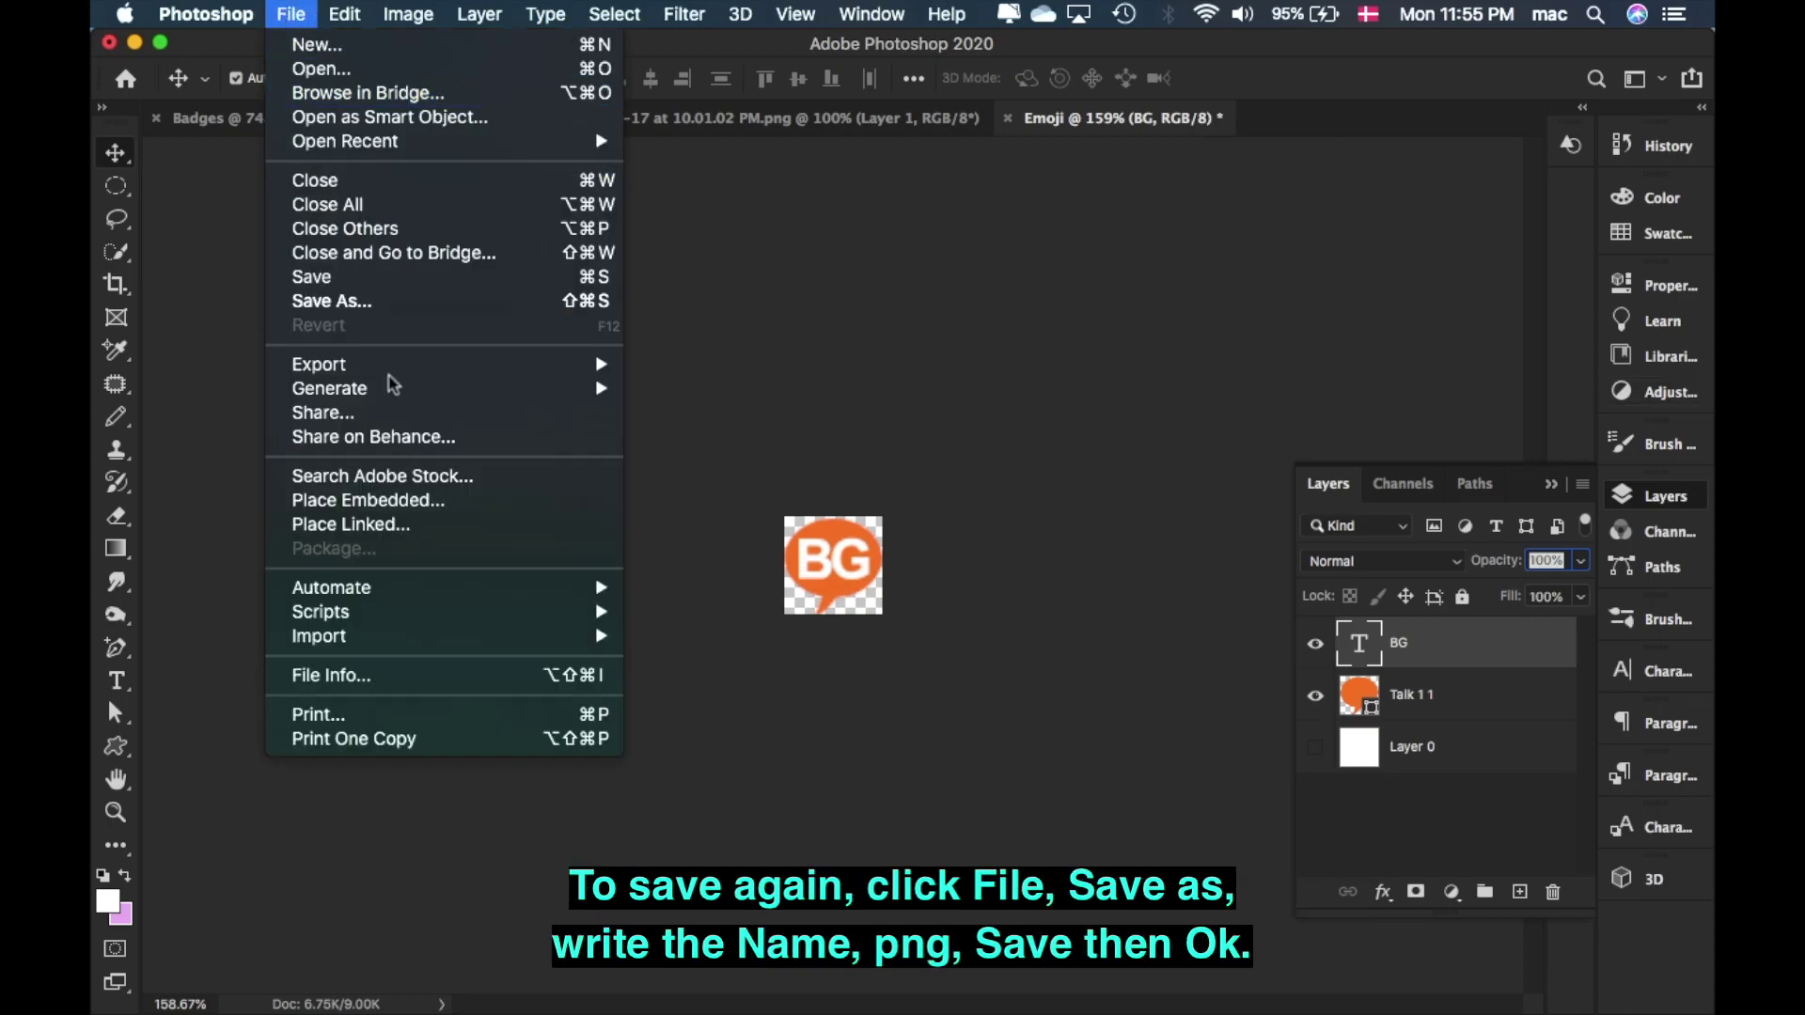
# - Save the emoji as a PNG named EmojiBG.png with default PNG options
pyautogui.click(389, 310)
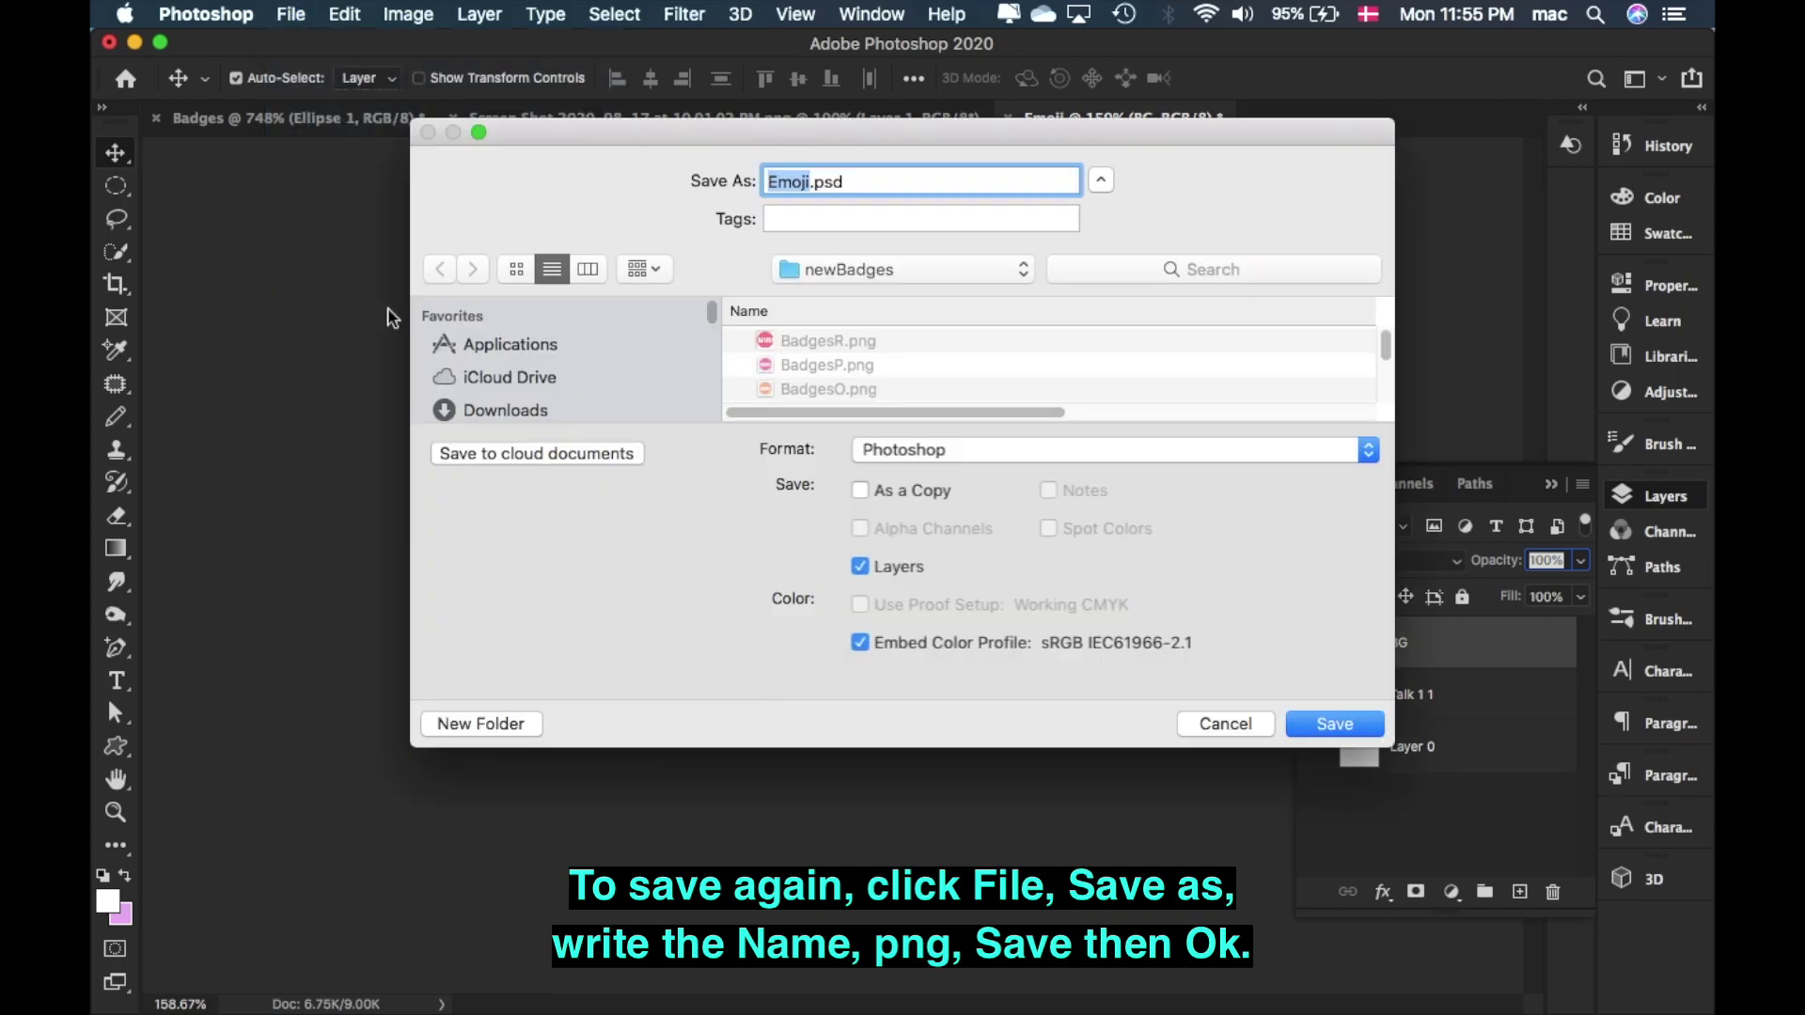
pyautogui.press('Right')
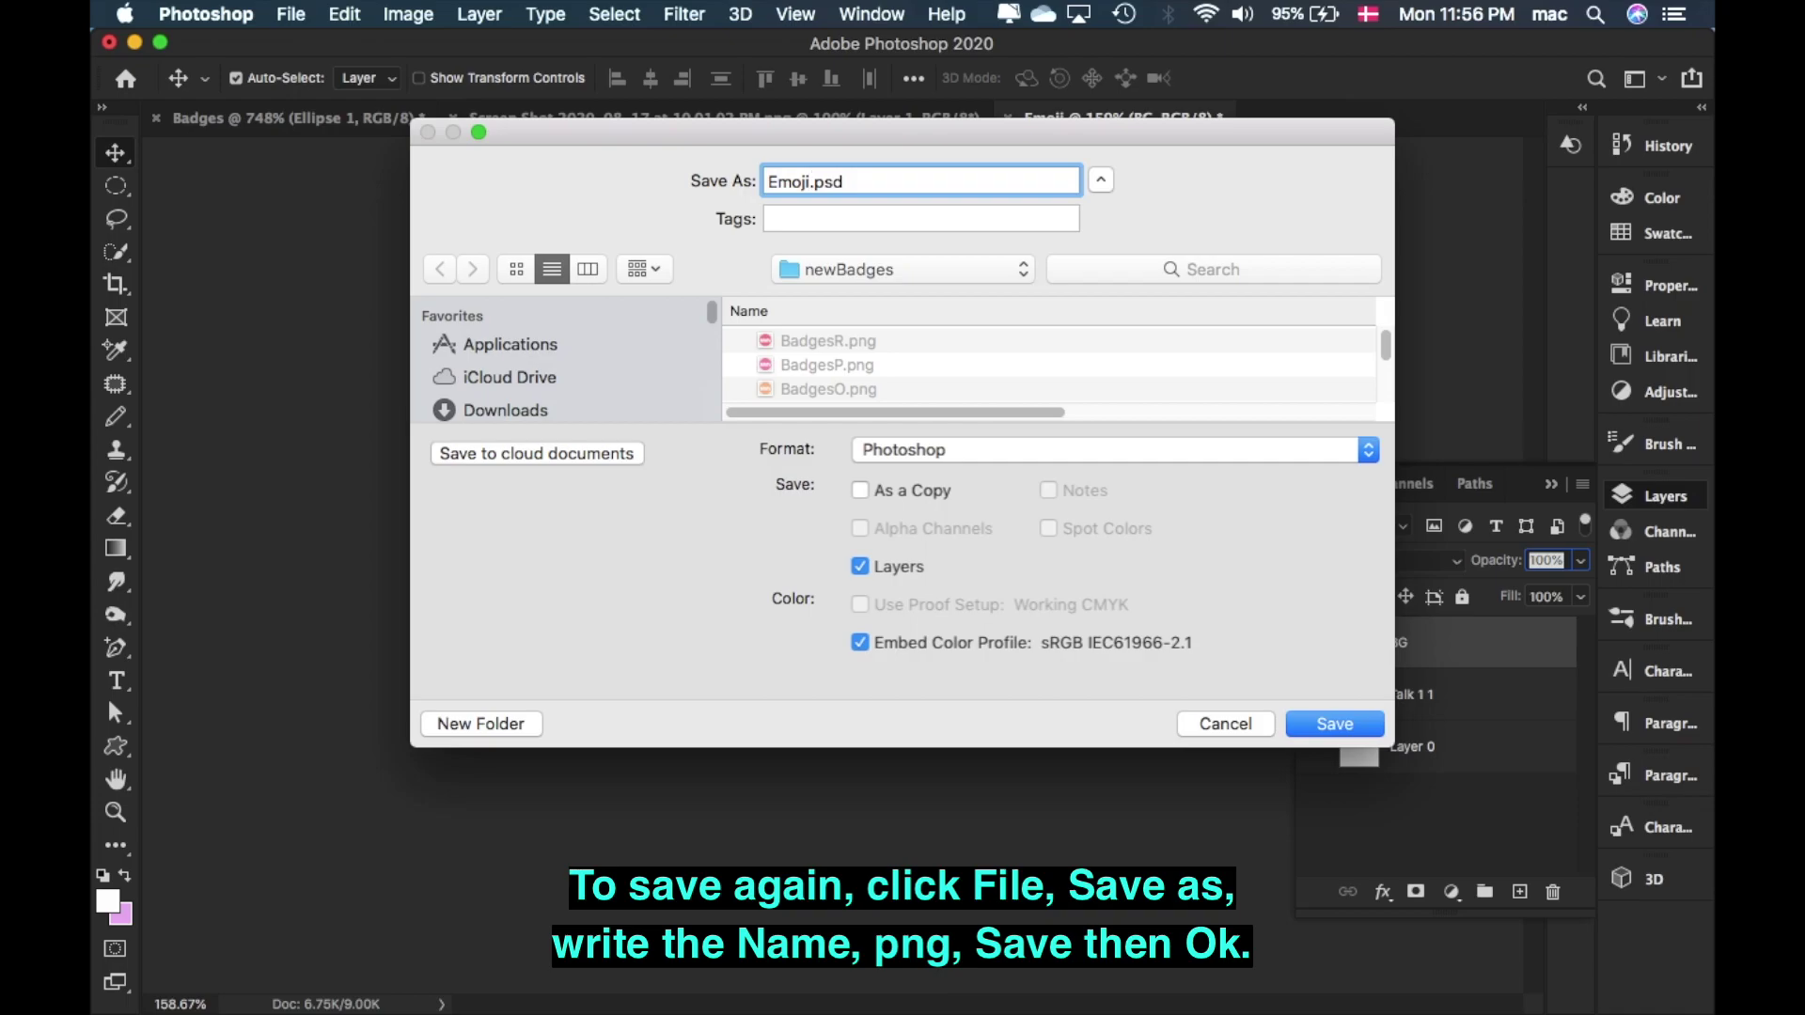
pyautogui.write('BG')
pyautogui.click(1103, 450)
pyautogui.click(1104, 792)
pyautogui.click(1369, 724)
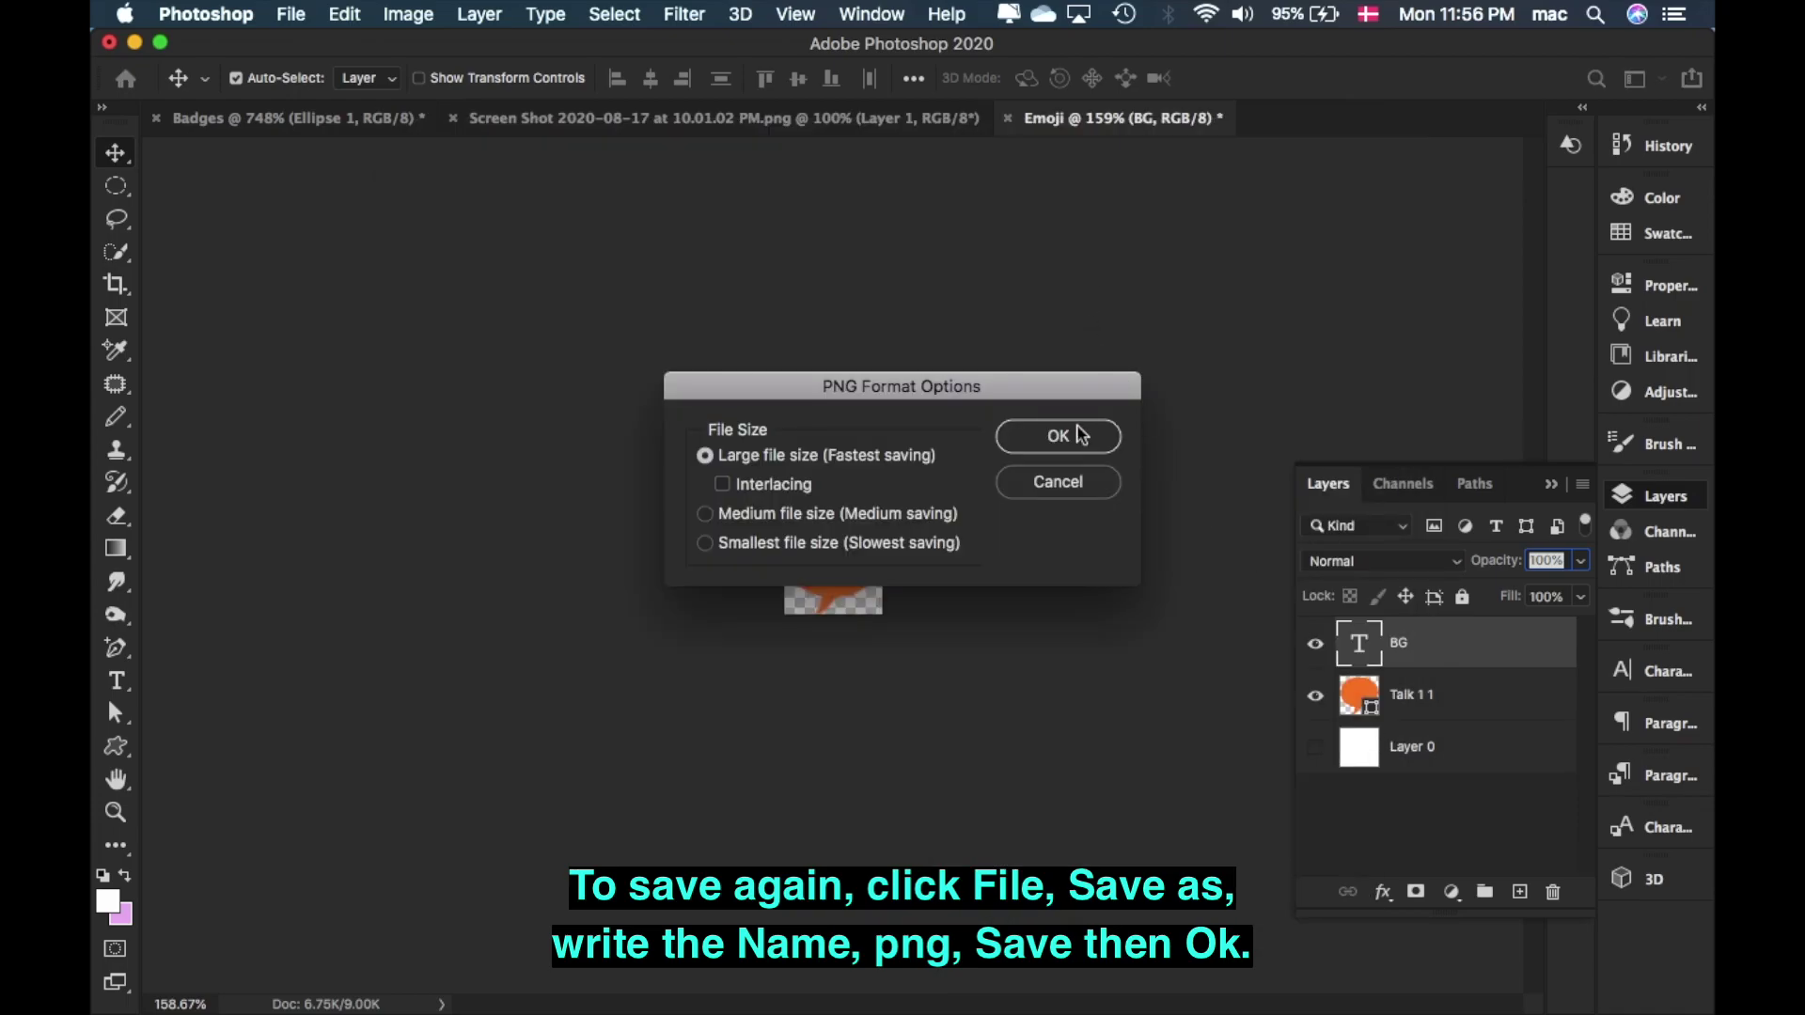
pyautogui.click(1077, 446)
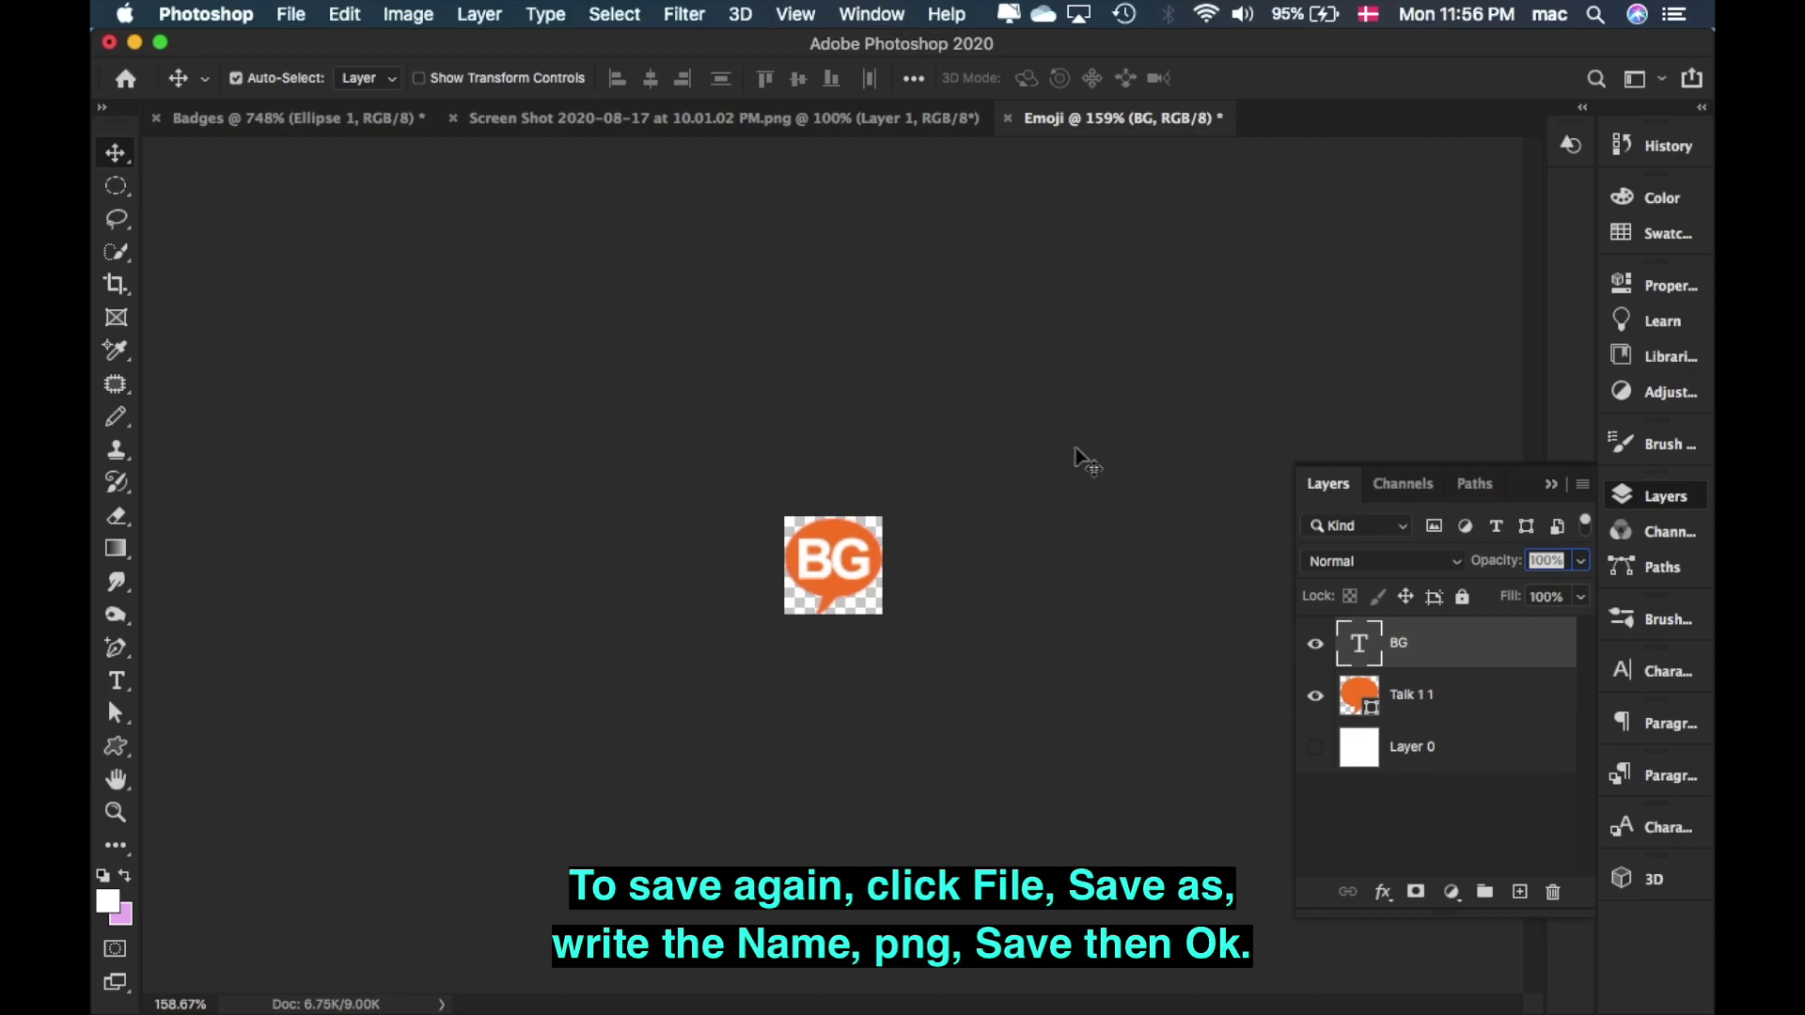